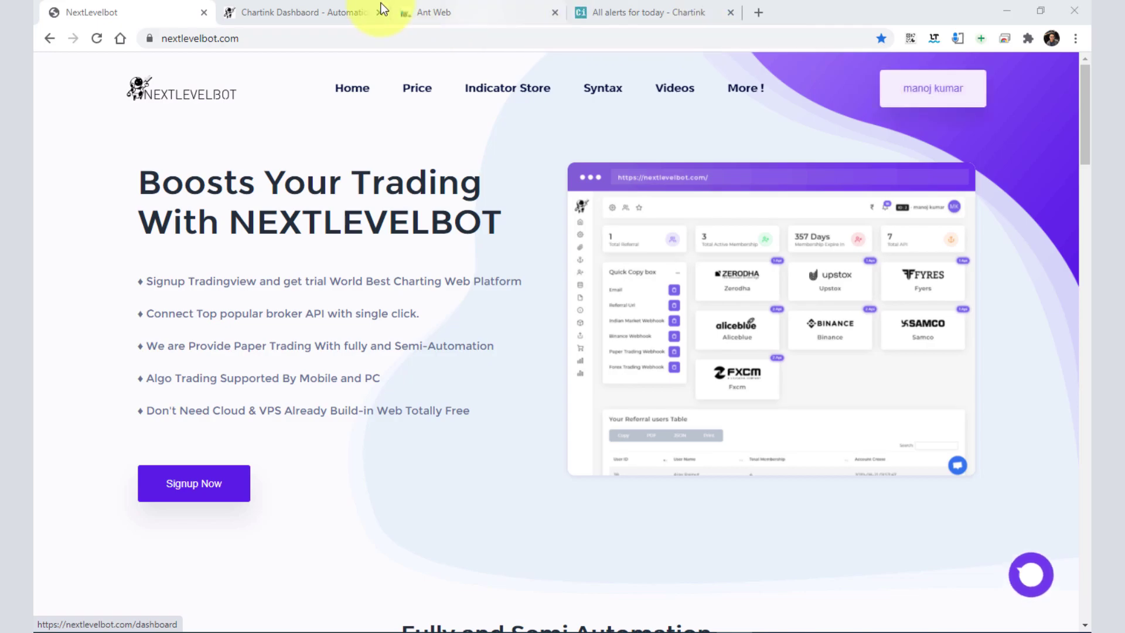
Open the account dashboard from the home page in a separate tab and look over the broker tiles
right_click(924, 99)
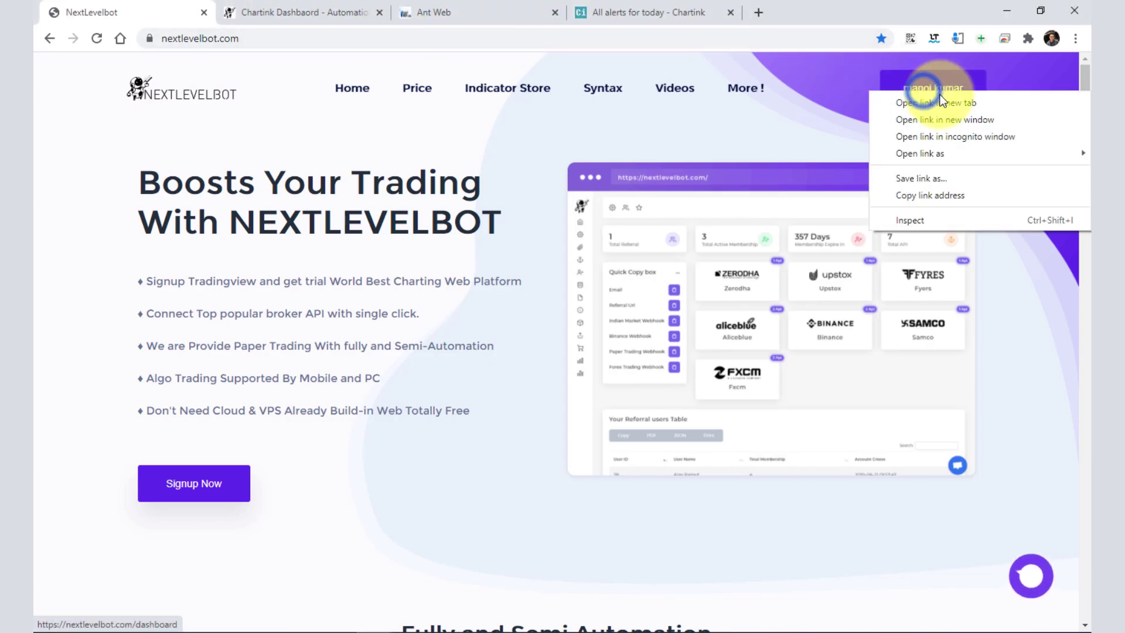
click(937, 99)
click(290, 8)
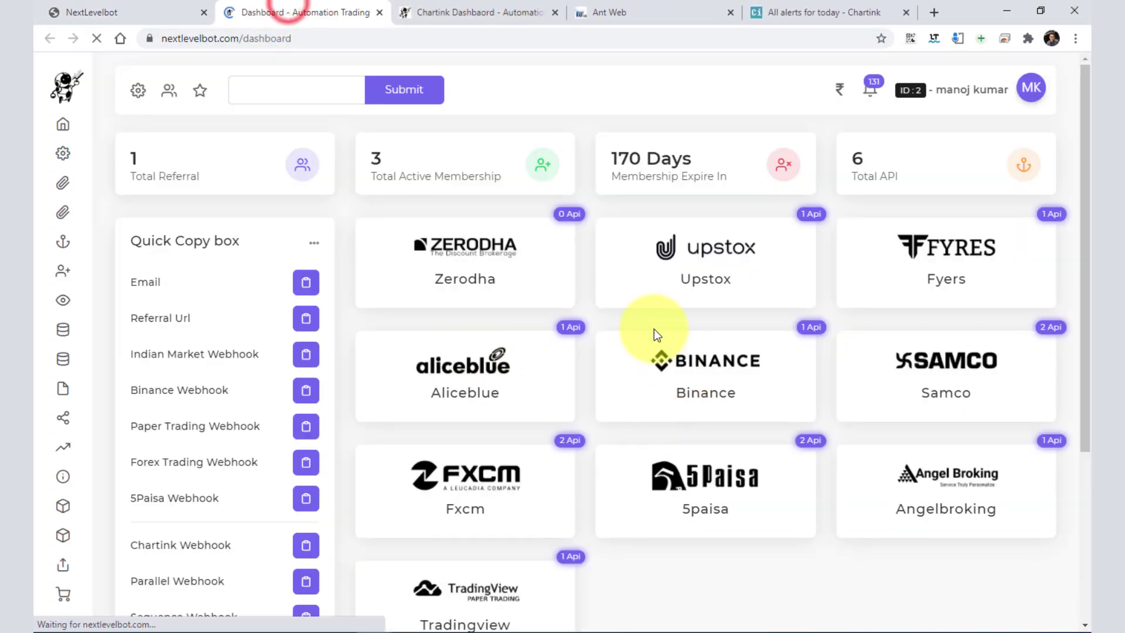
scroll(535, 377, down, 2)
scroll(535, 377, up, 1)
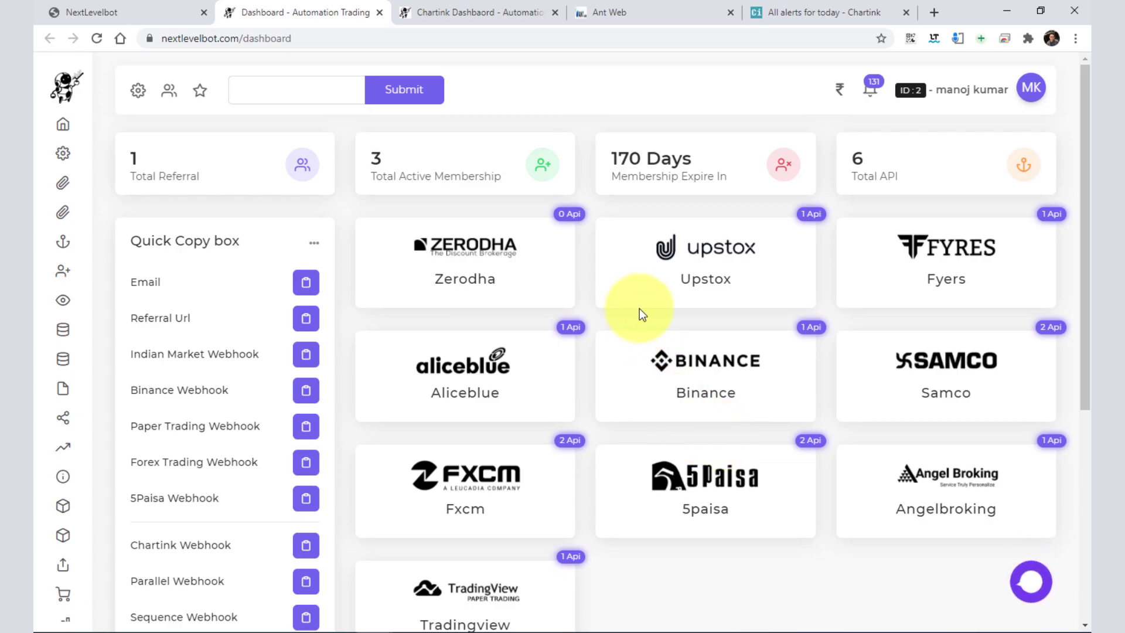
scroll(559, 280, down, 1)
scroll(557, 283, up, 1)
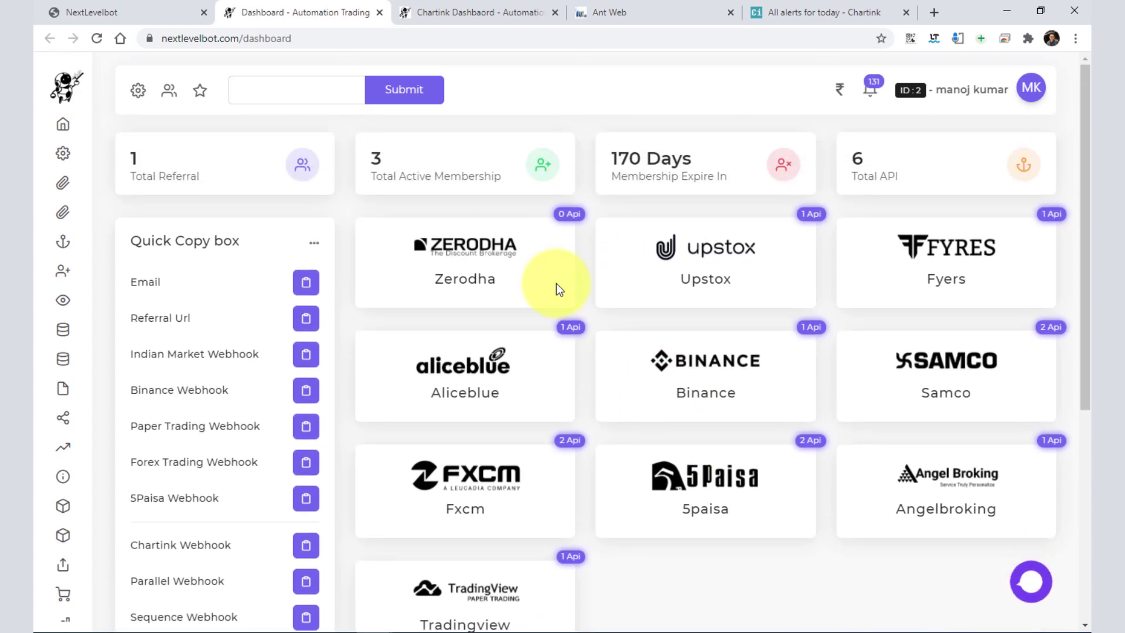
Open the Api Credentials page and review the available brokers and saved API entries
mouse_move(63, 185)
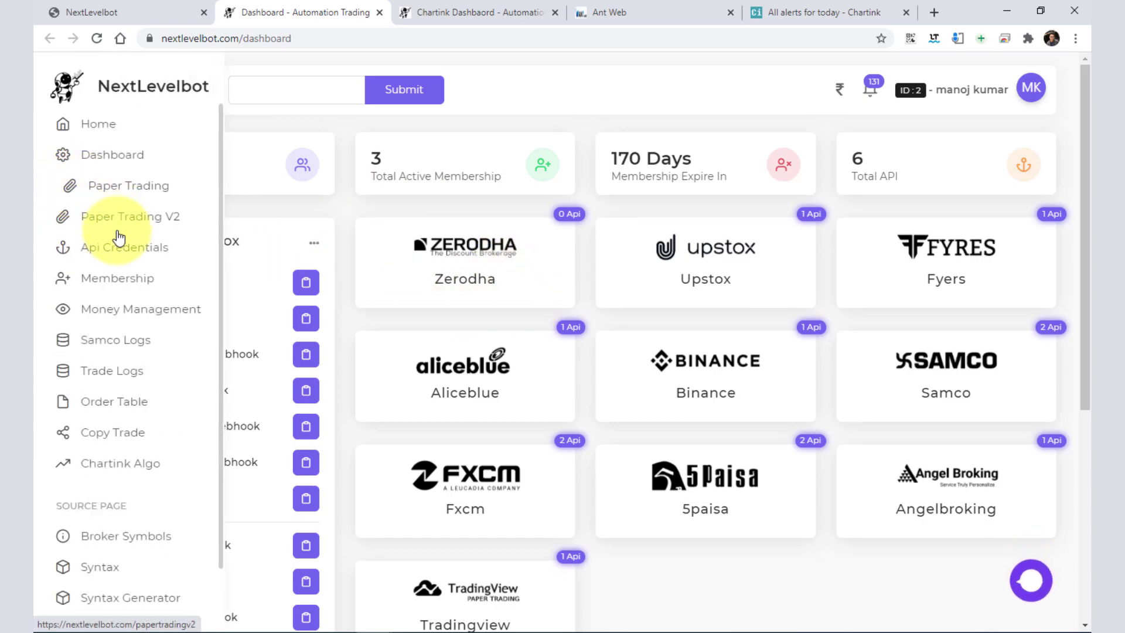
click(120, 254)
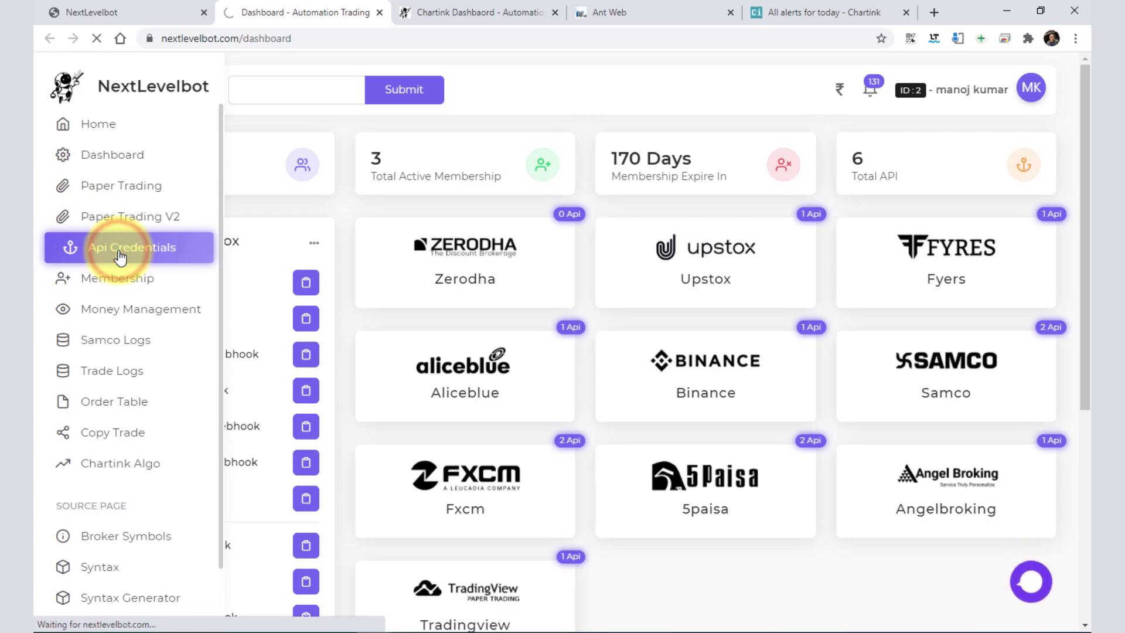
scroll(345, 390, down, 1)
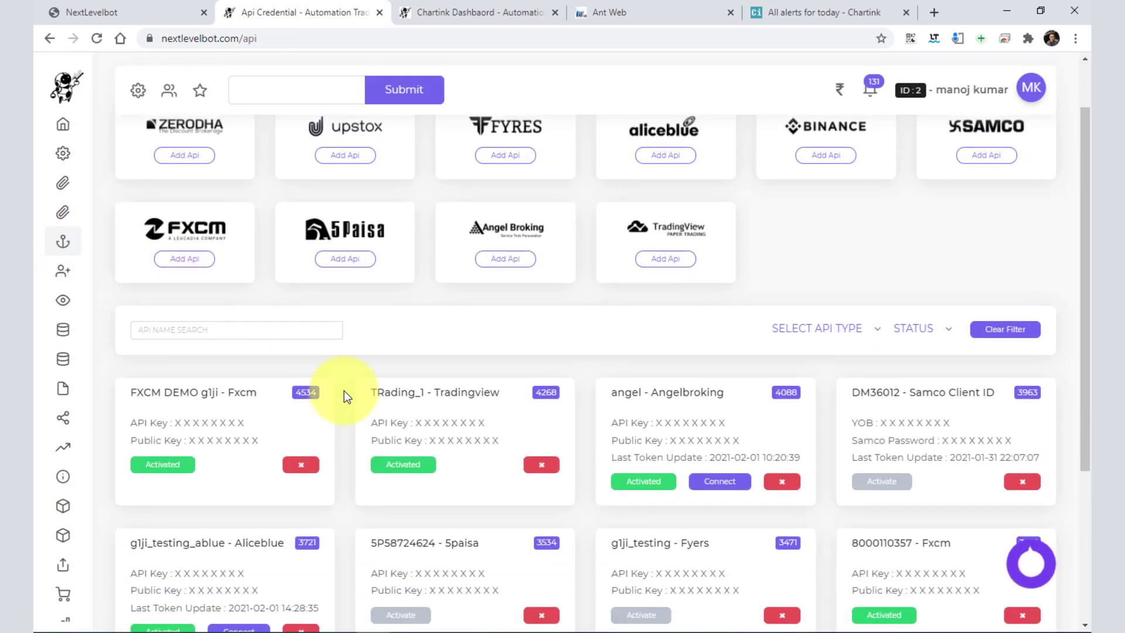
scroll(343, 390, up, 1)
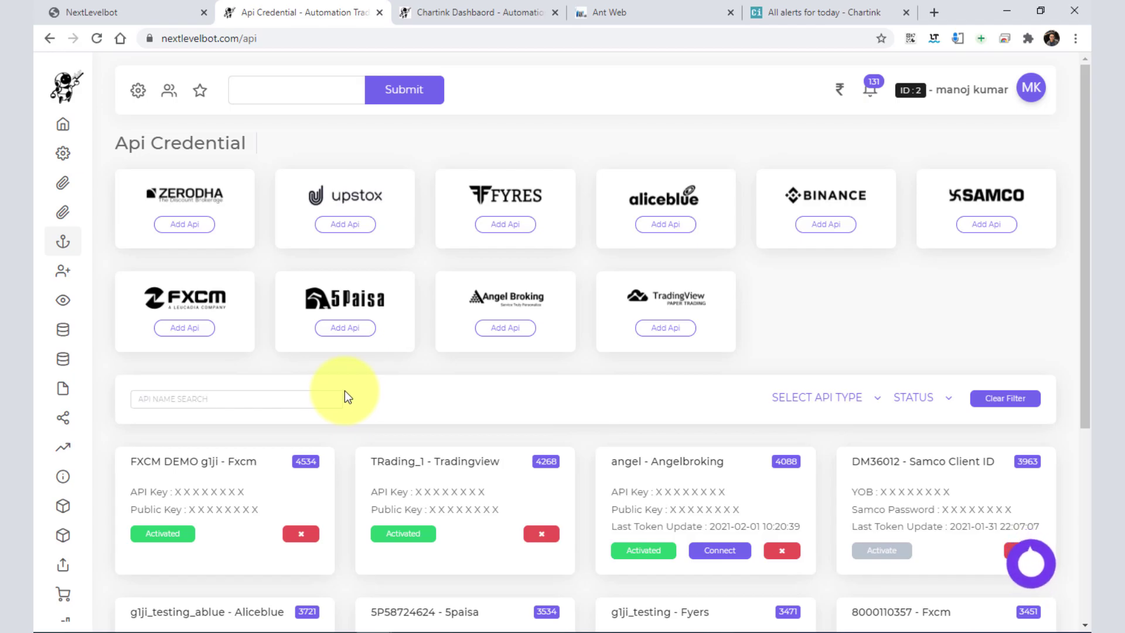
Examine the App Name, Api Key and Secret Key fields of the Aliceblue API form and return to the credentials overview
click(658, 226)
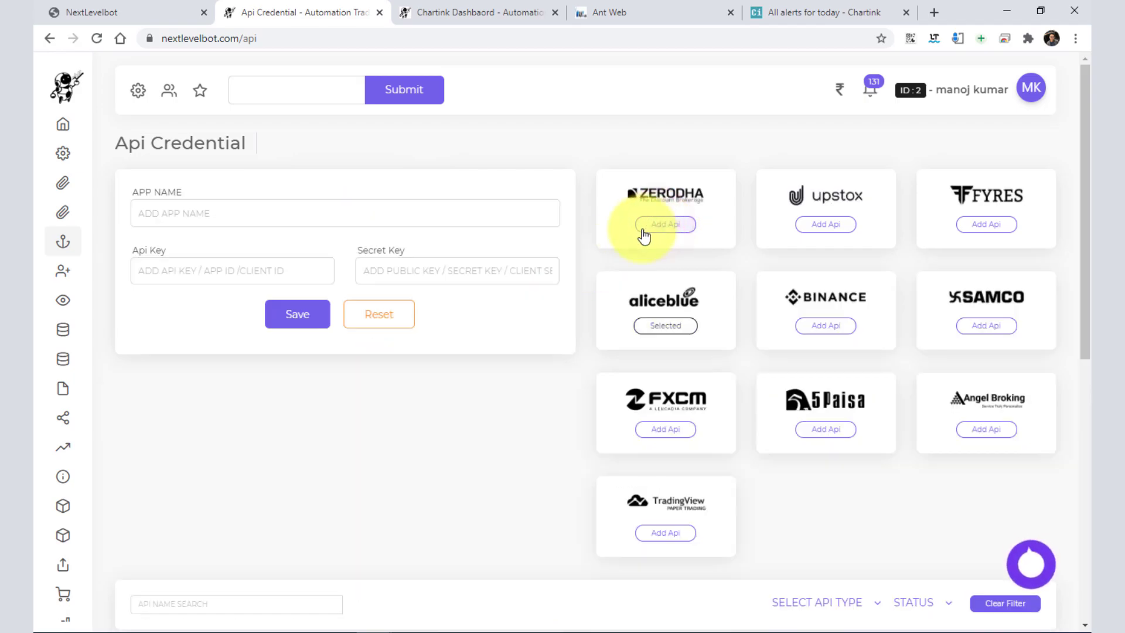
click(141, 218)
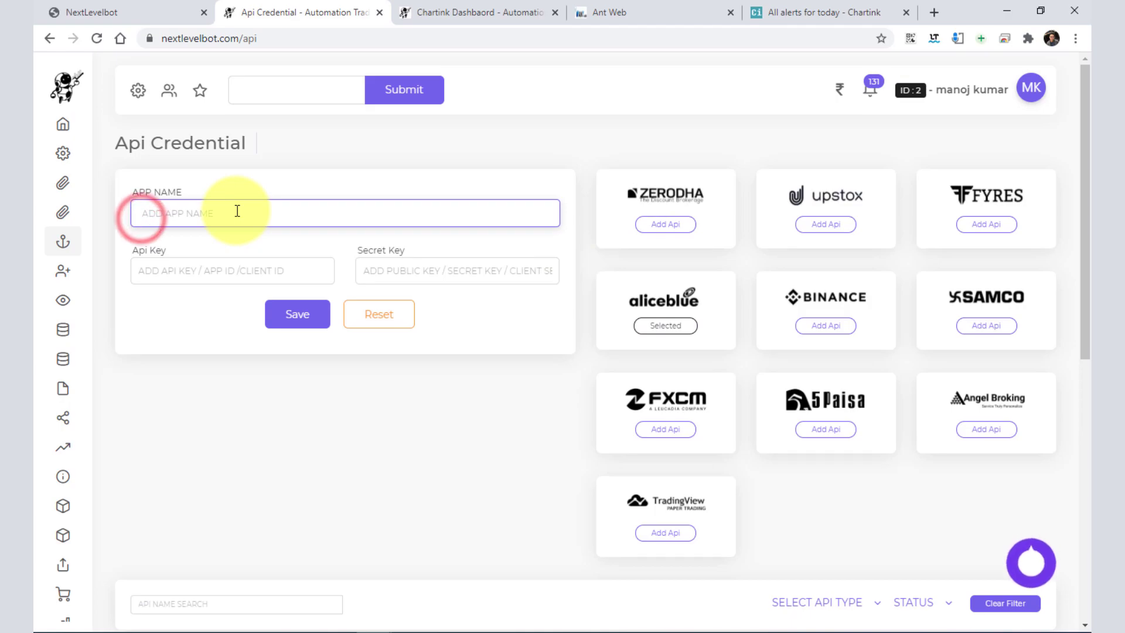
click(145, 271)
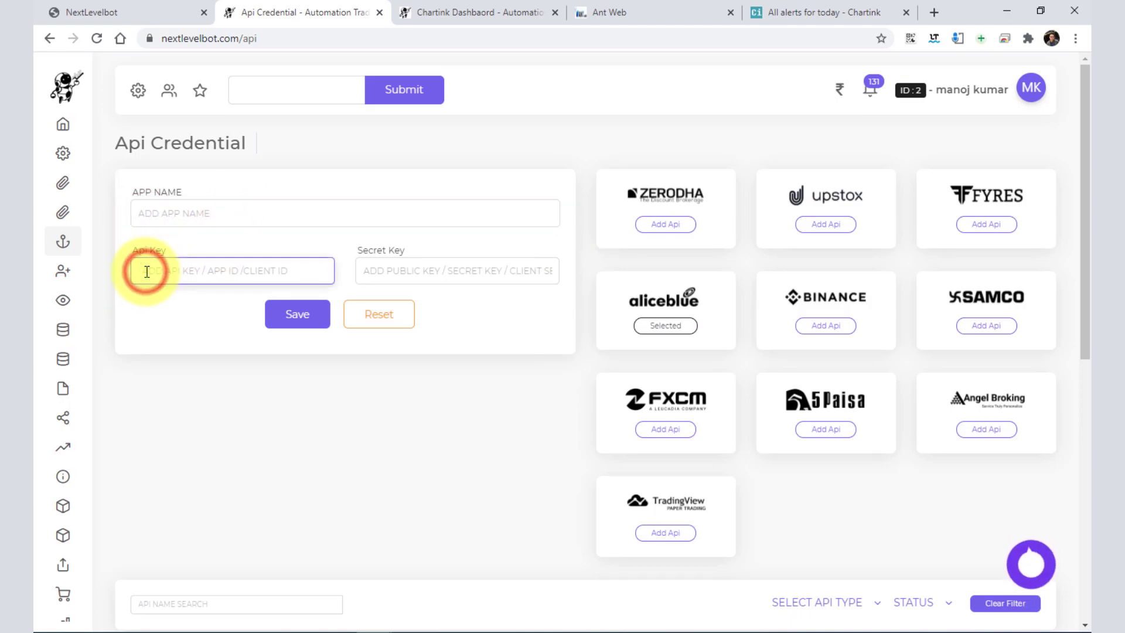
mouse_move(100, 251)
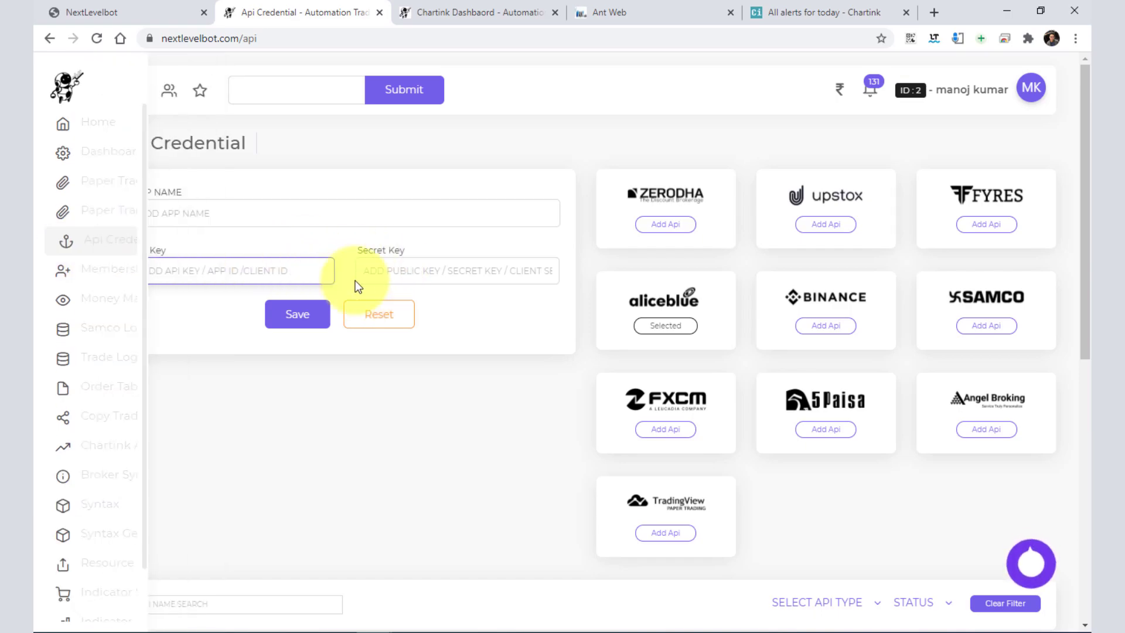
click(408, 250)
drag(409, 250, 358, 251)
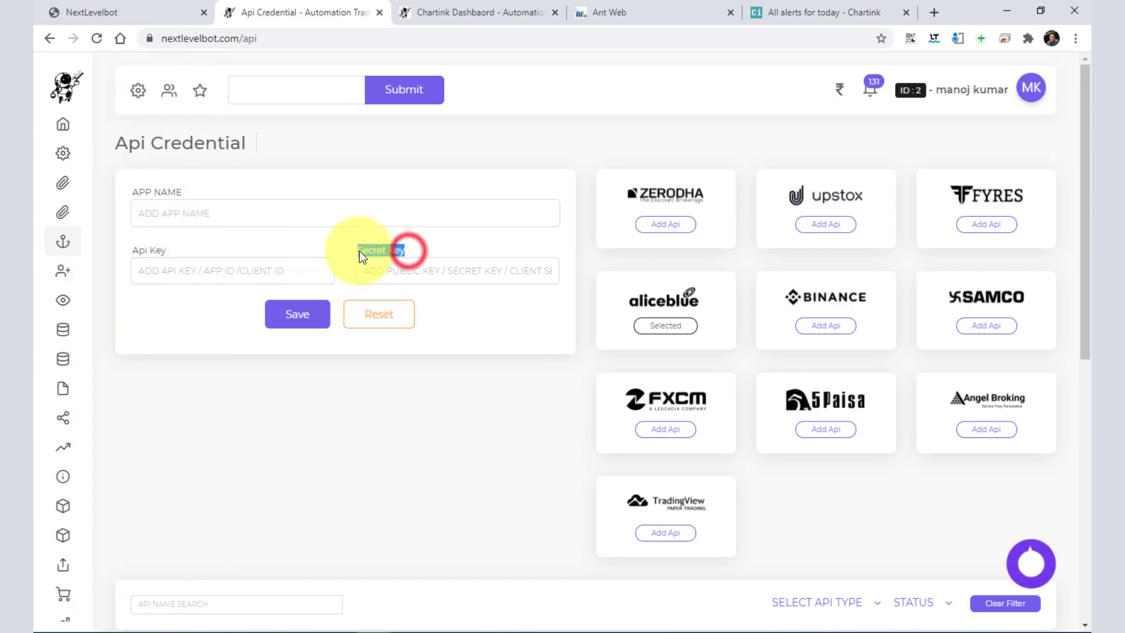
click(397, 310)
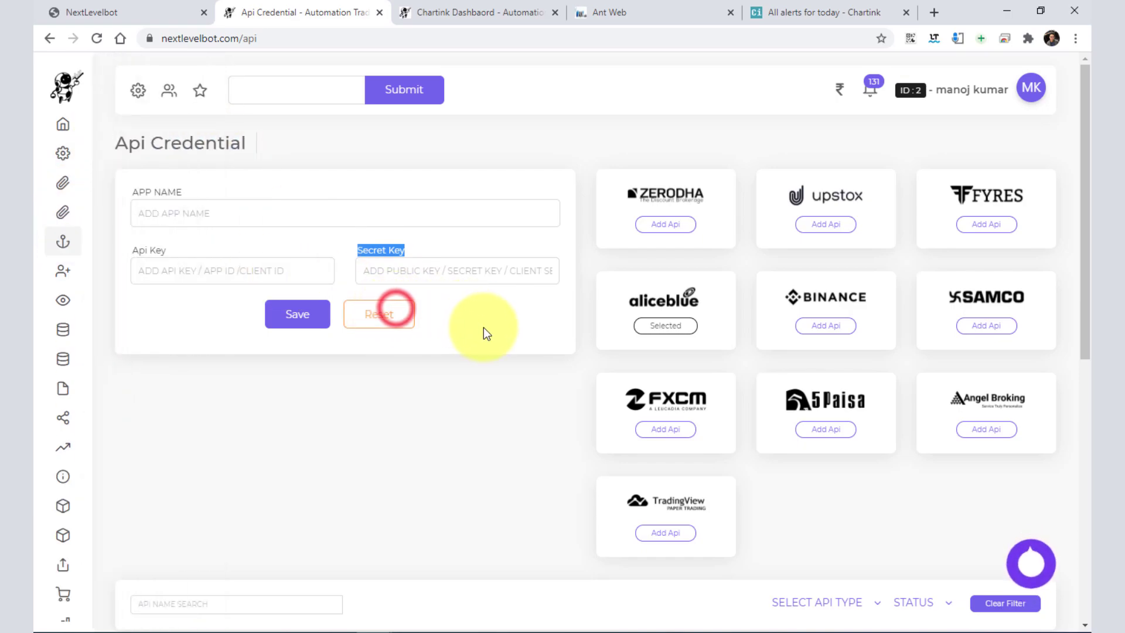
mouse_move(71, 161)
click(120, 242)
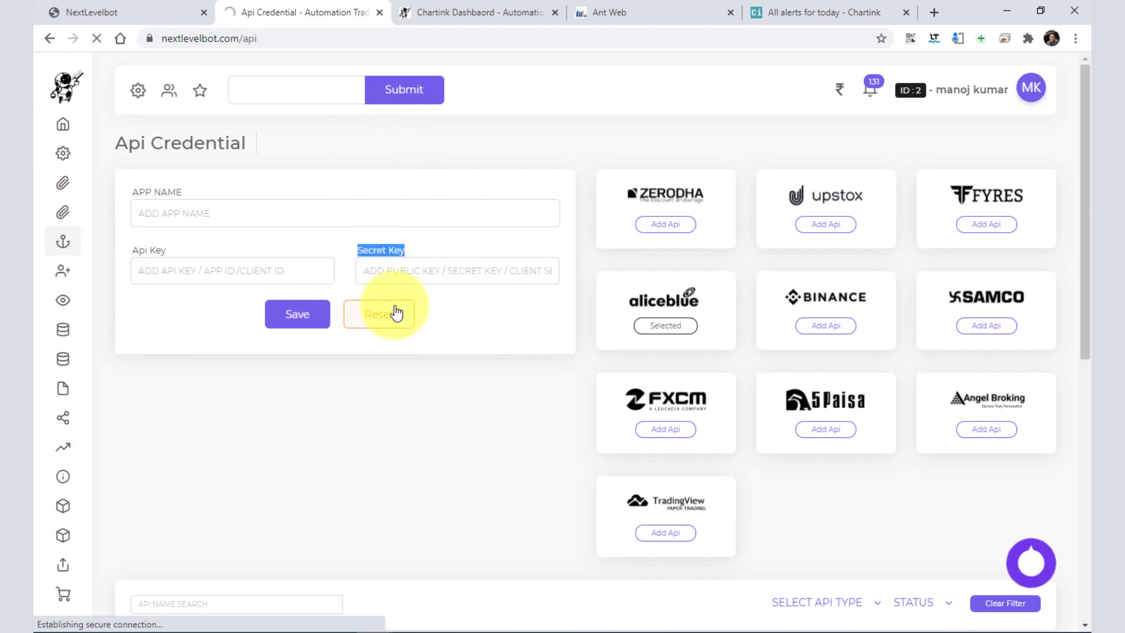
Examine the saved Aliceblue credential's name, keys and last token update, and check the Ant Web account page
scroll(399, 367, down, 3)
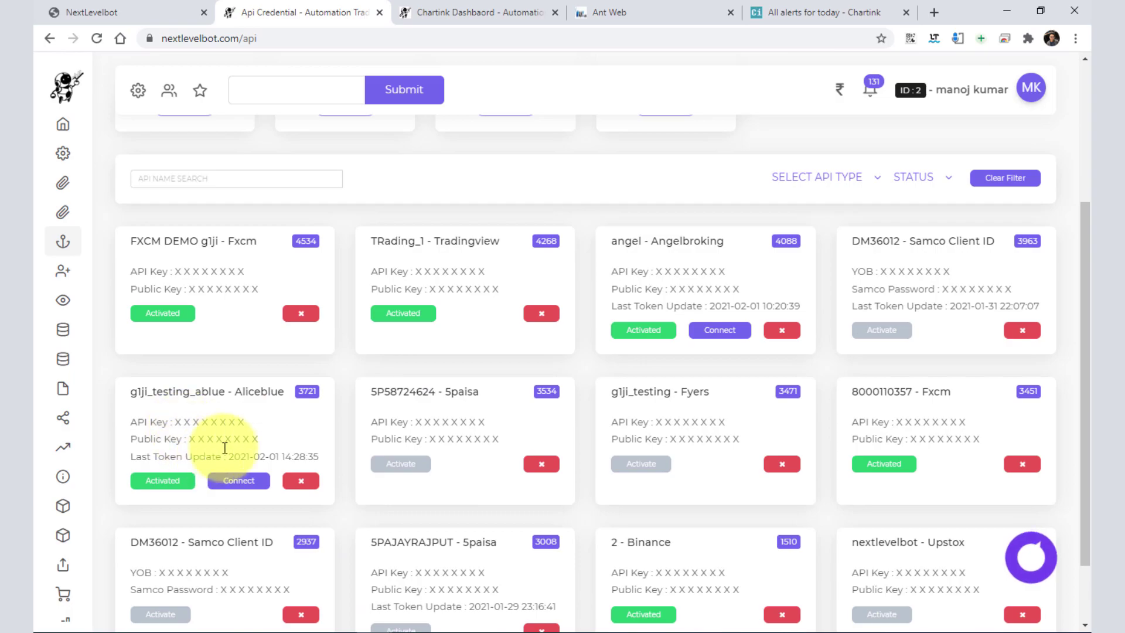
drag(136, 391, 279, 414)
drag(131, 390, 235, 391)
drag(156, 424, 246, 463)
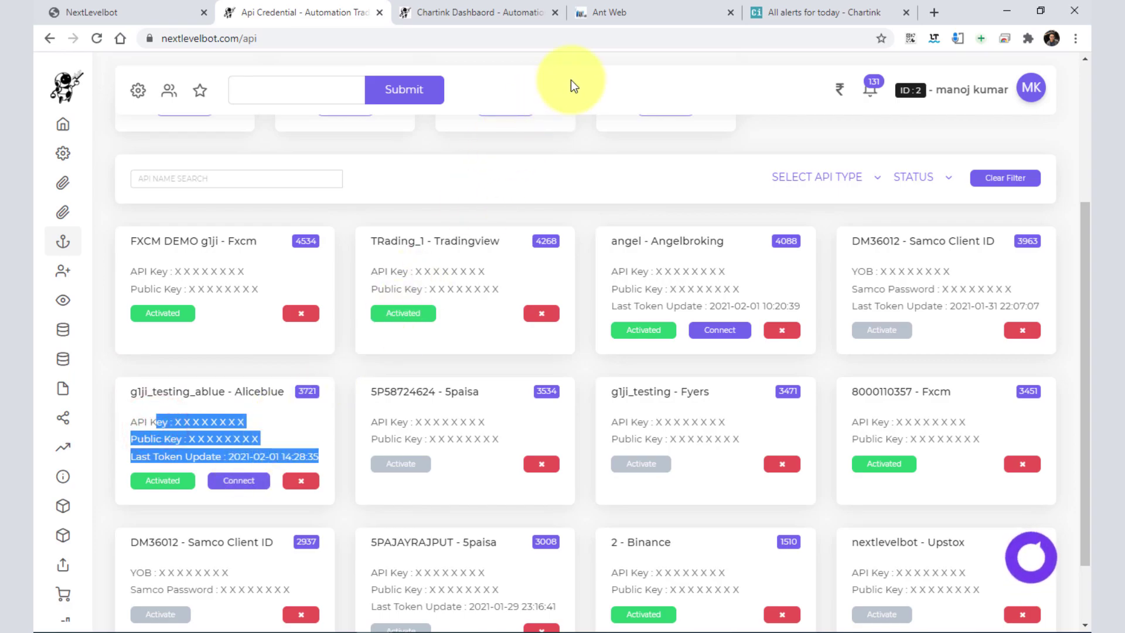
click(603, 18)
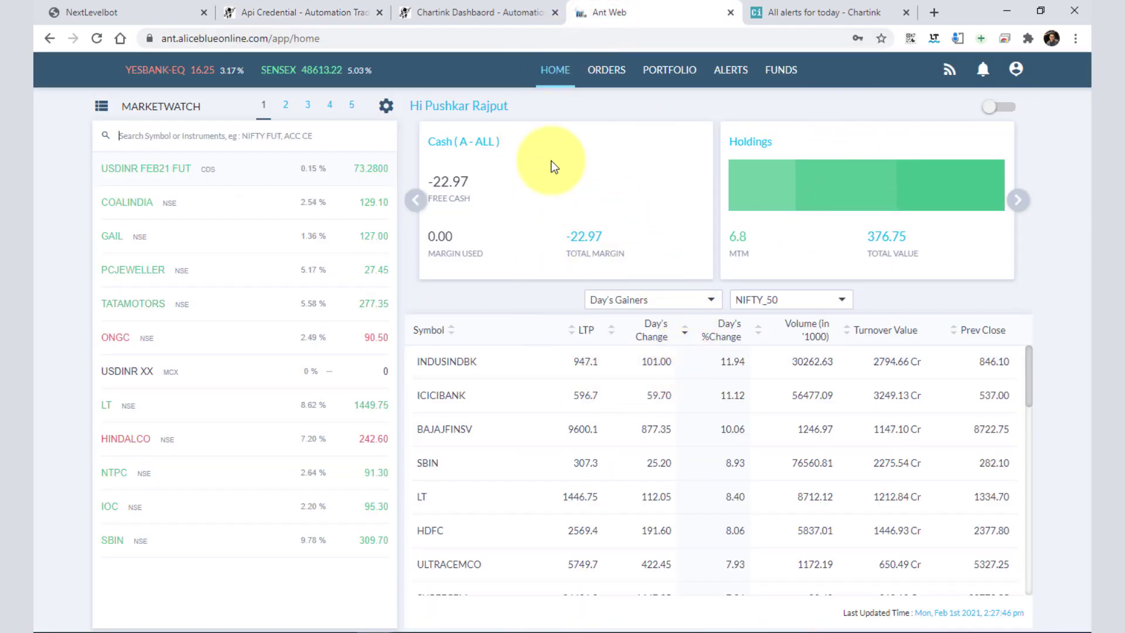
click(293, 12)
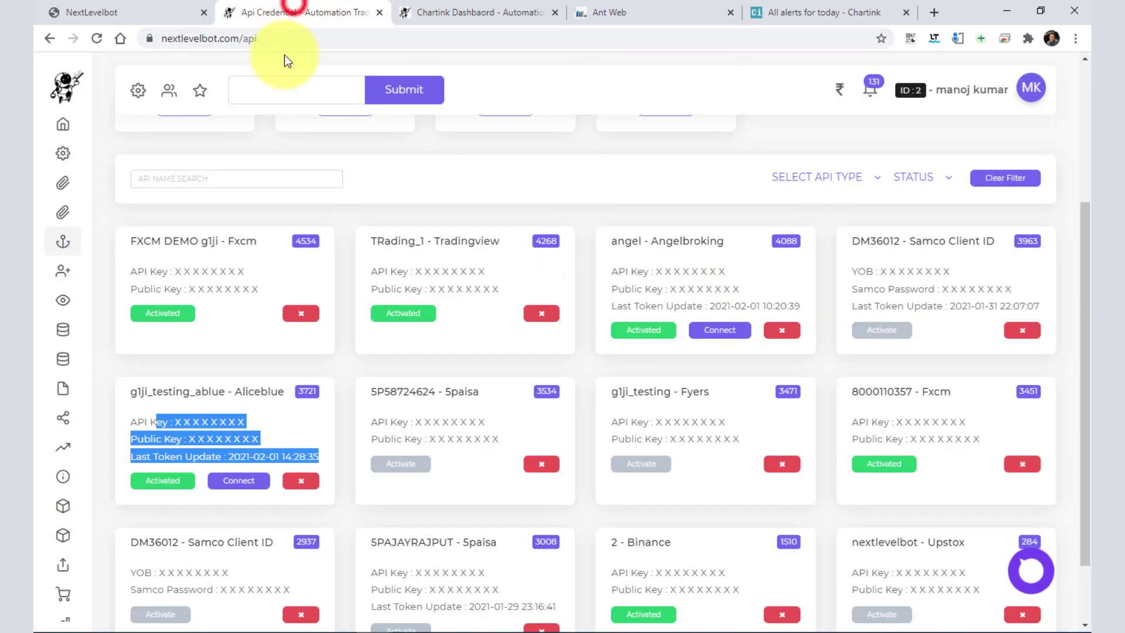
Connect the saved Aliceblue API and close the page that reports the connection
click(237, 479)
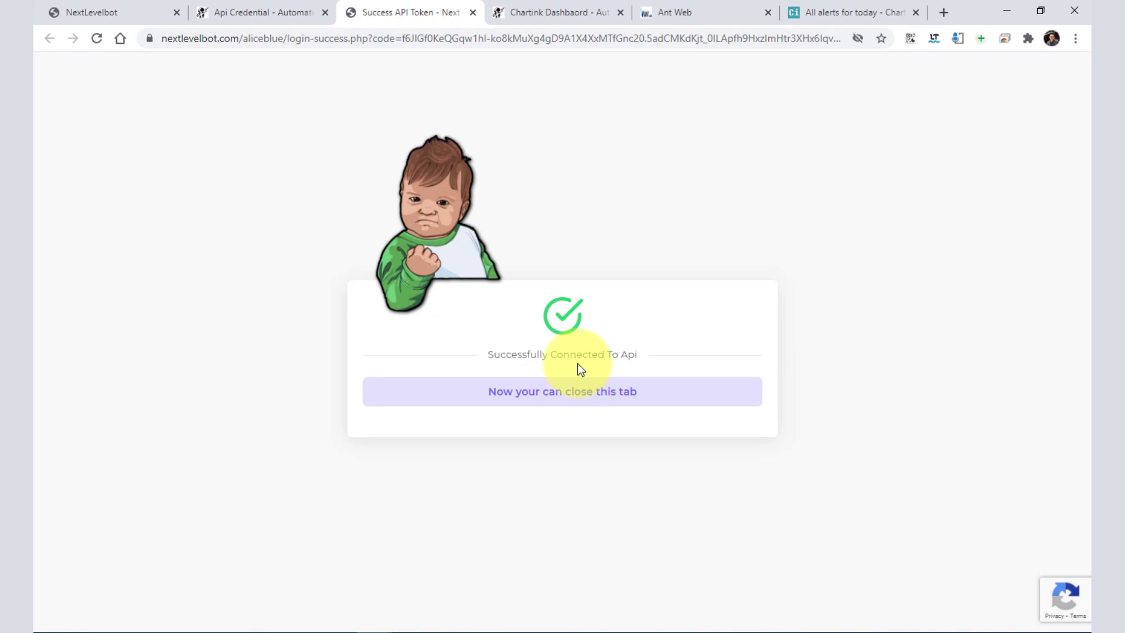
click(472, 13)
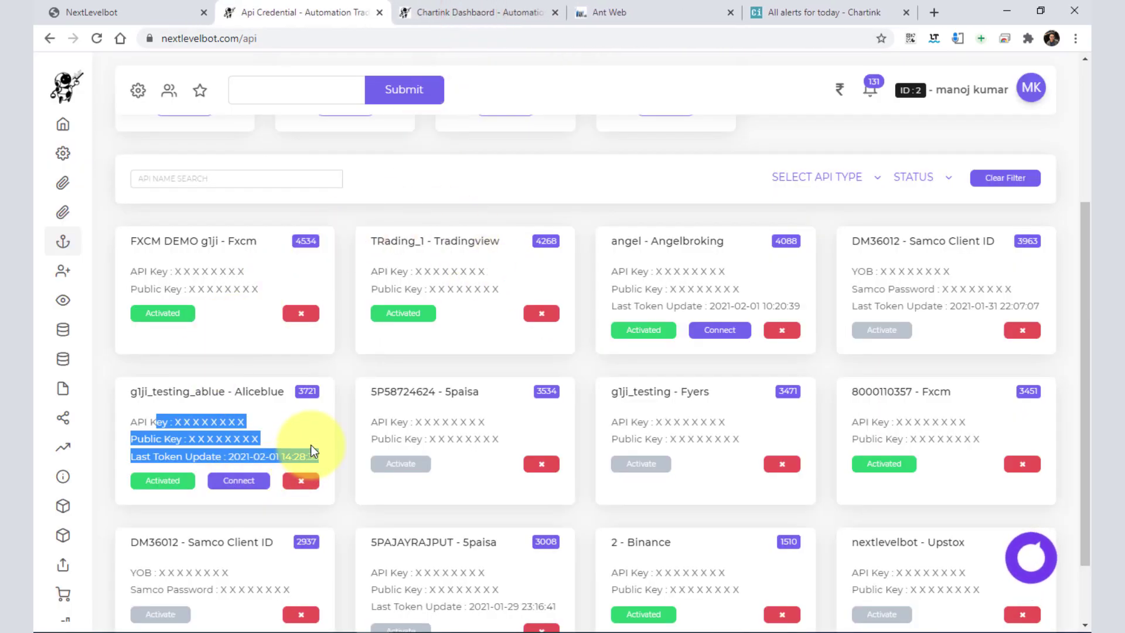
click(287, 430)
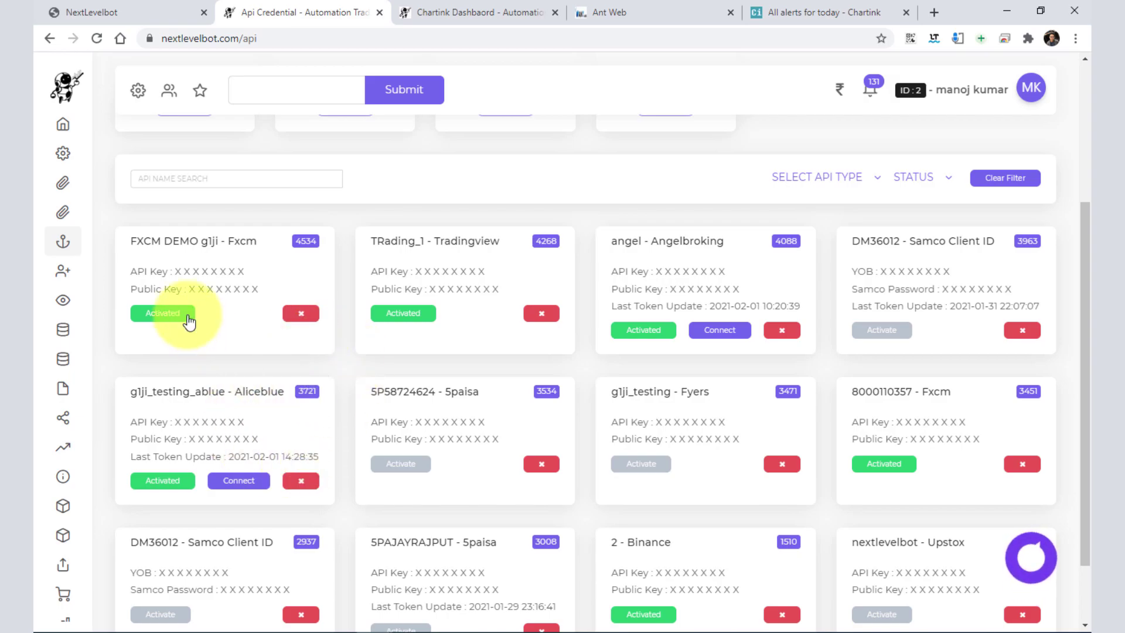
Return to the dashboard and locate the Chartink Webhook entry in the Quick Copy box
mouse_move(107, 205)
click(101, 154)
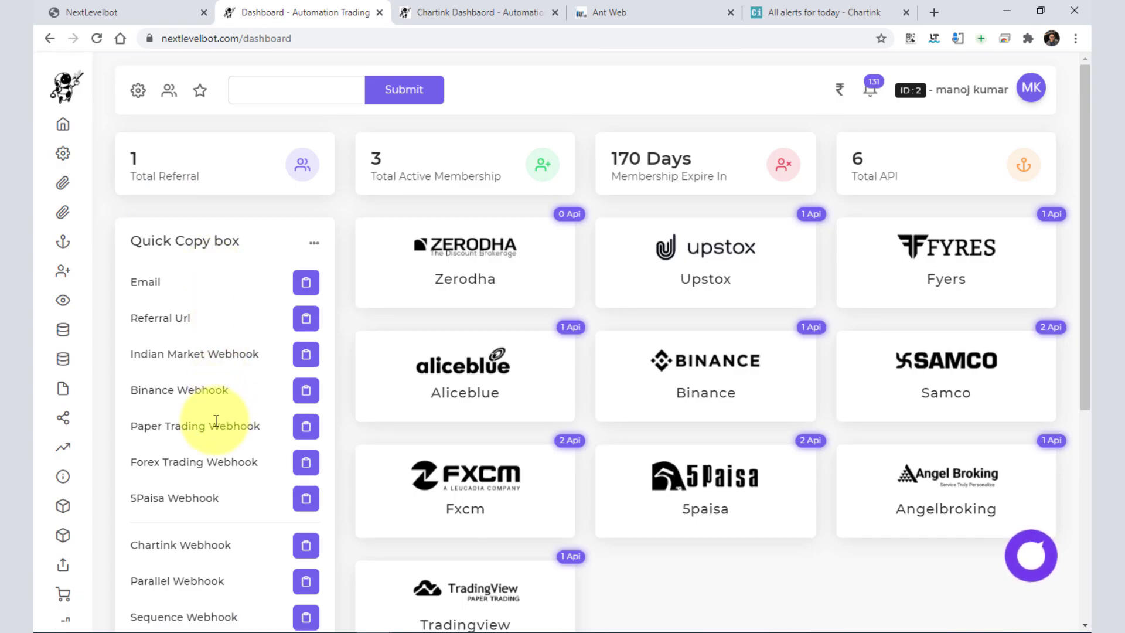
scroll(251, 422, down, 2)
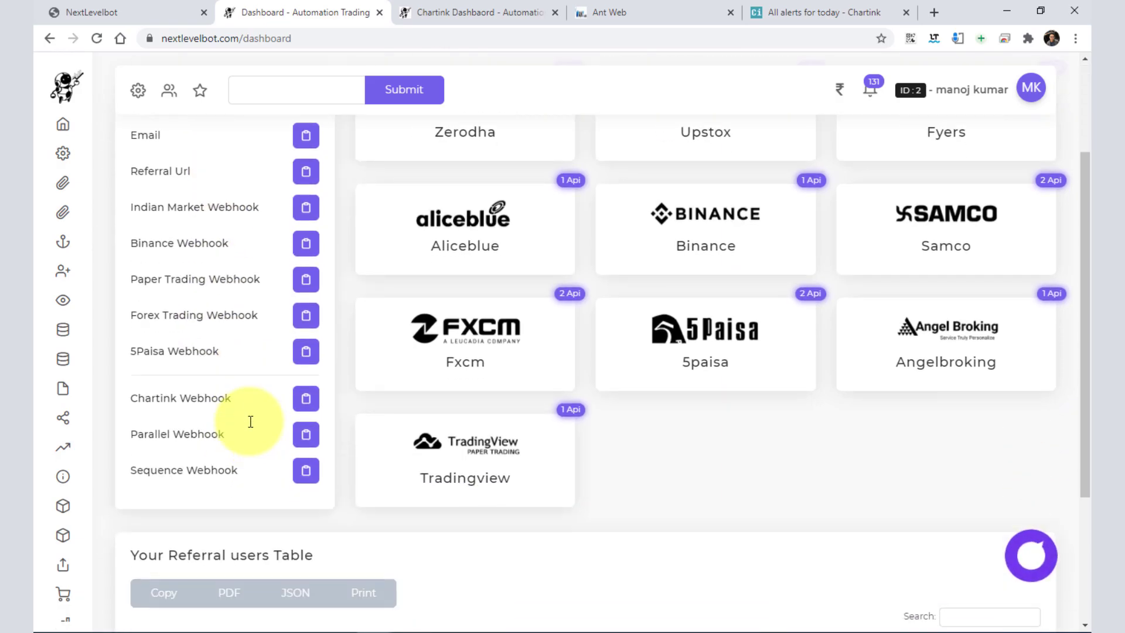
scroll(249, 421, up, 1)
drag(189, 472, 239, 476)
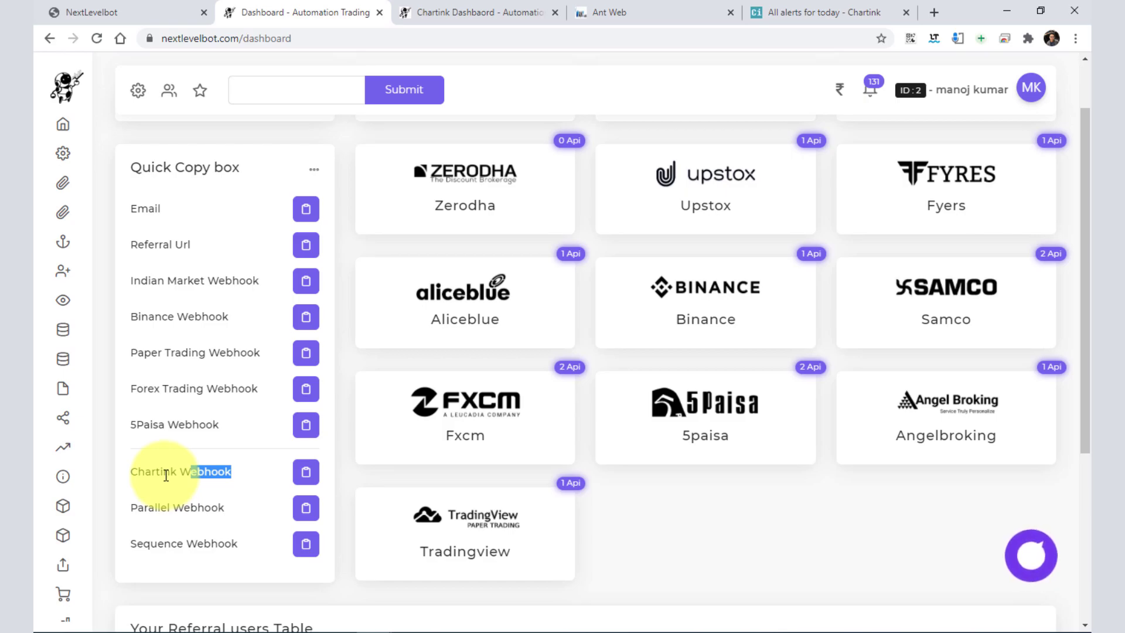
drag(132, 470, 239, 477)
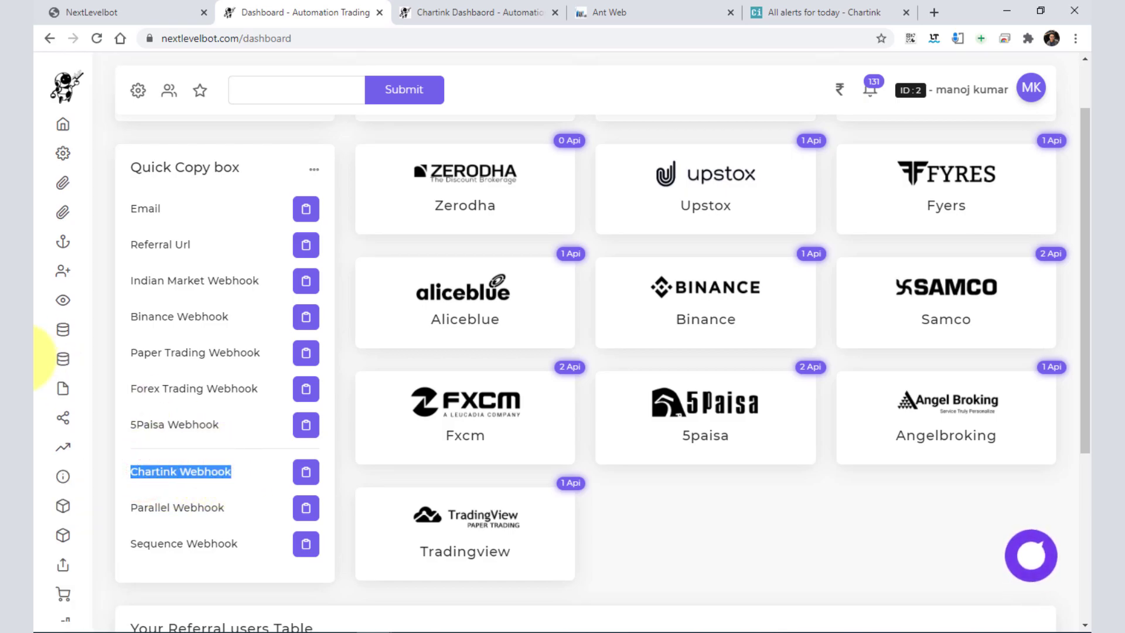
View the Chartink dashboard with its stocks list and syntax table, and return to the main dashboard
mouse_move(70, 369)
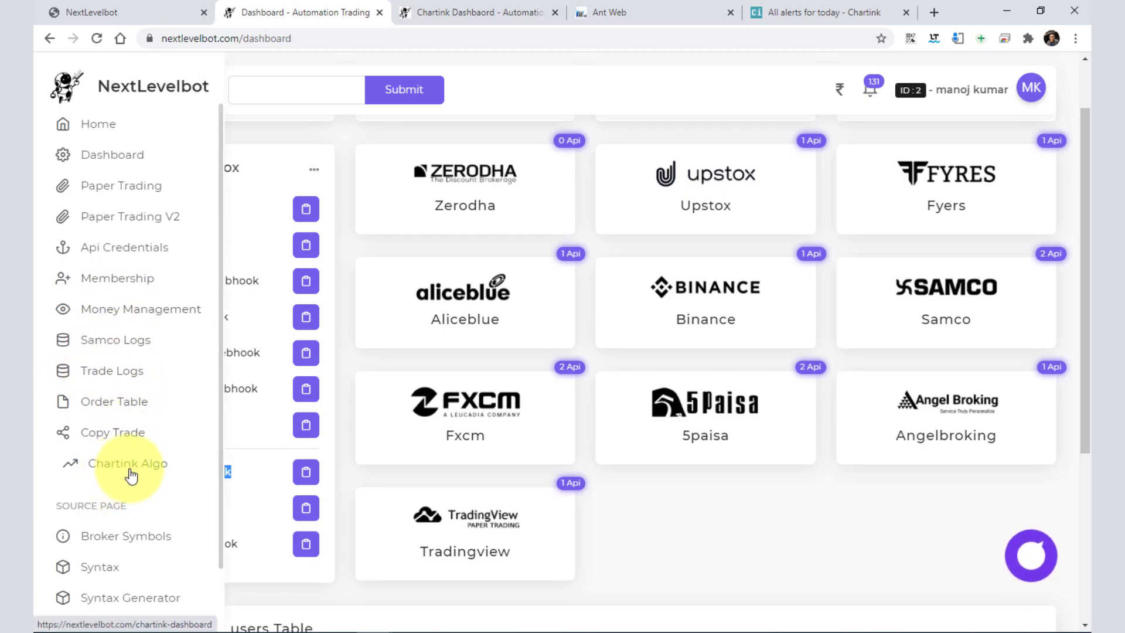
click(466, 13)
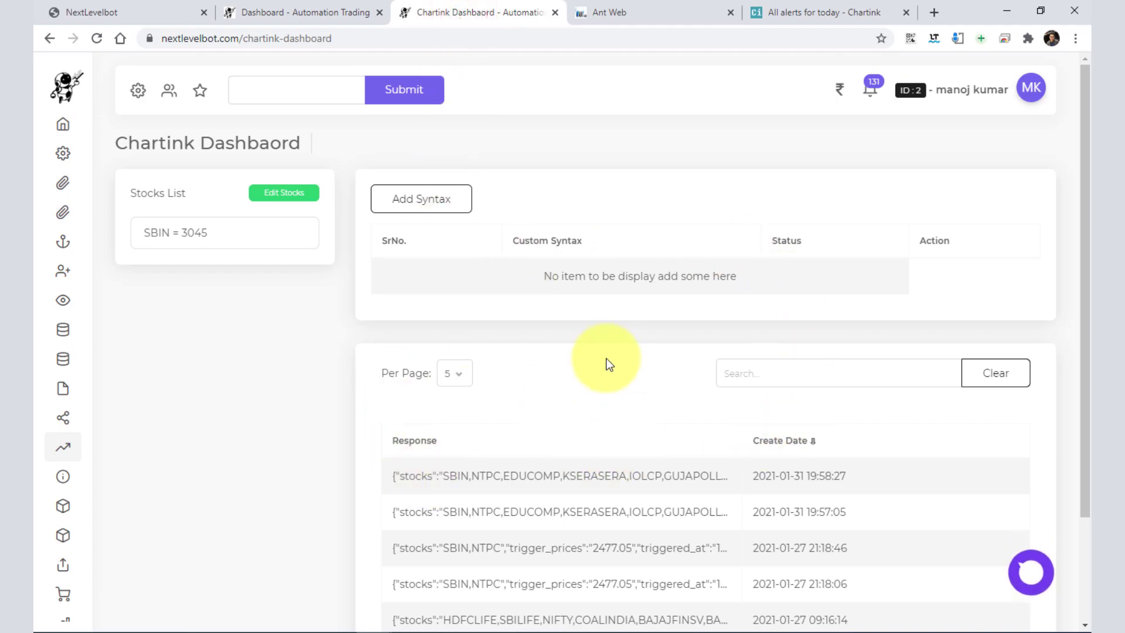
click(296, 12)
Open the Syntax Generator in a separate tab and place that tab after the Chartink dashboard
mouse_move(81, 445)
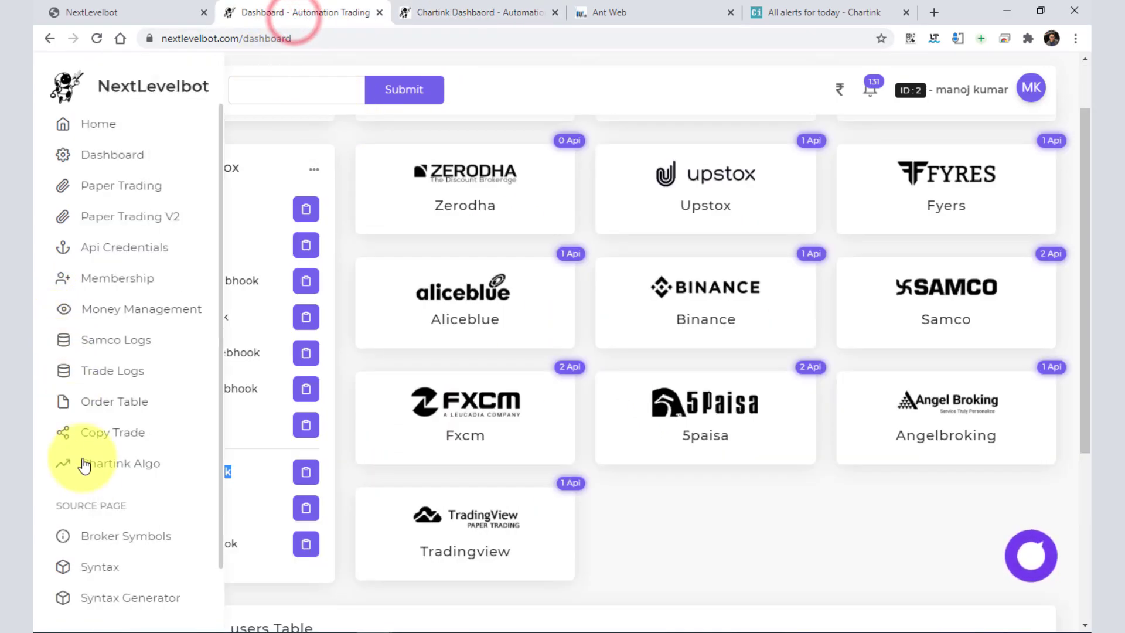
scroll(104, 513, down, 1)
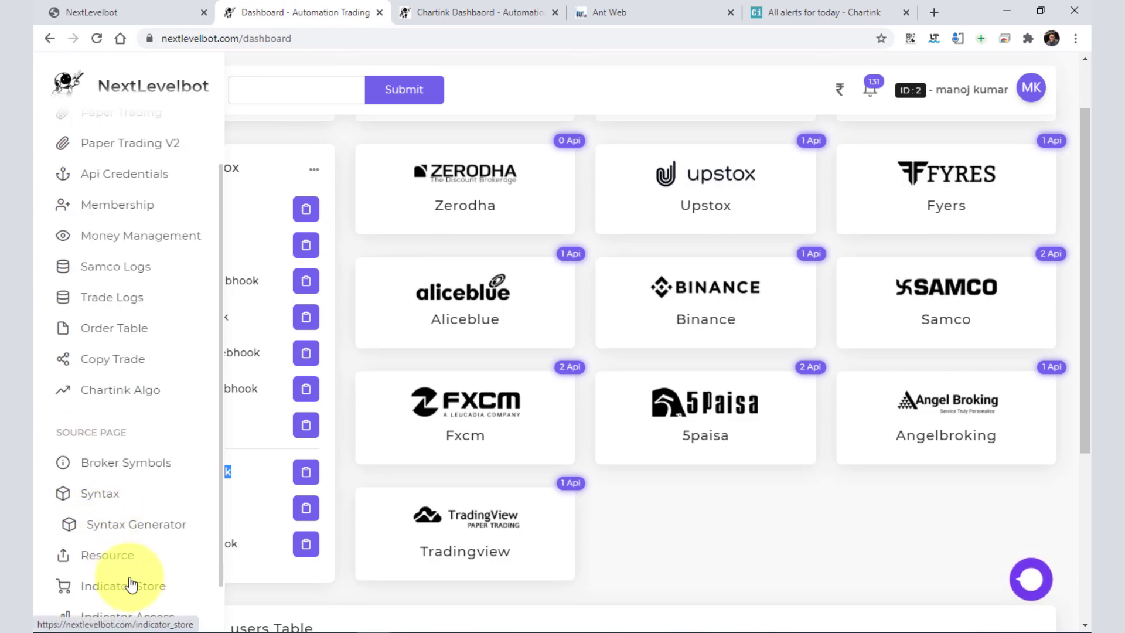
right_click(127, 528)
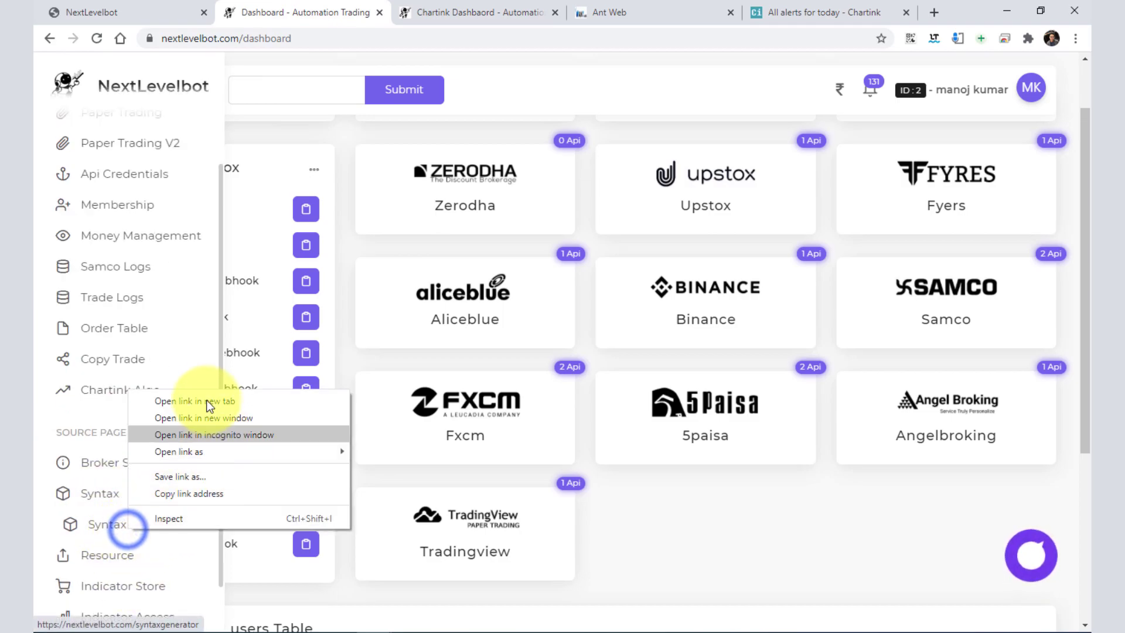
click(202, 402)
click(450, 14)
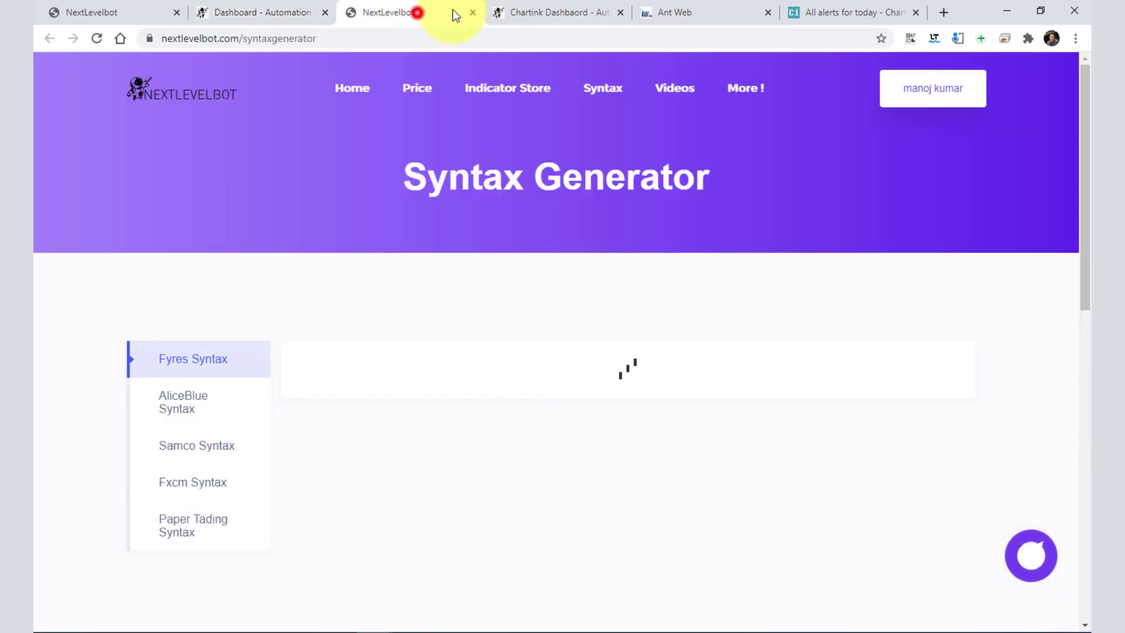
drag(449, 13, 521, 8)
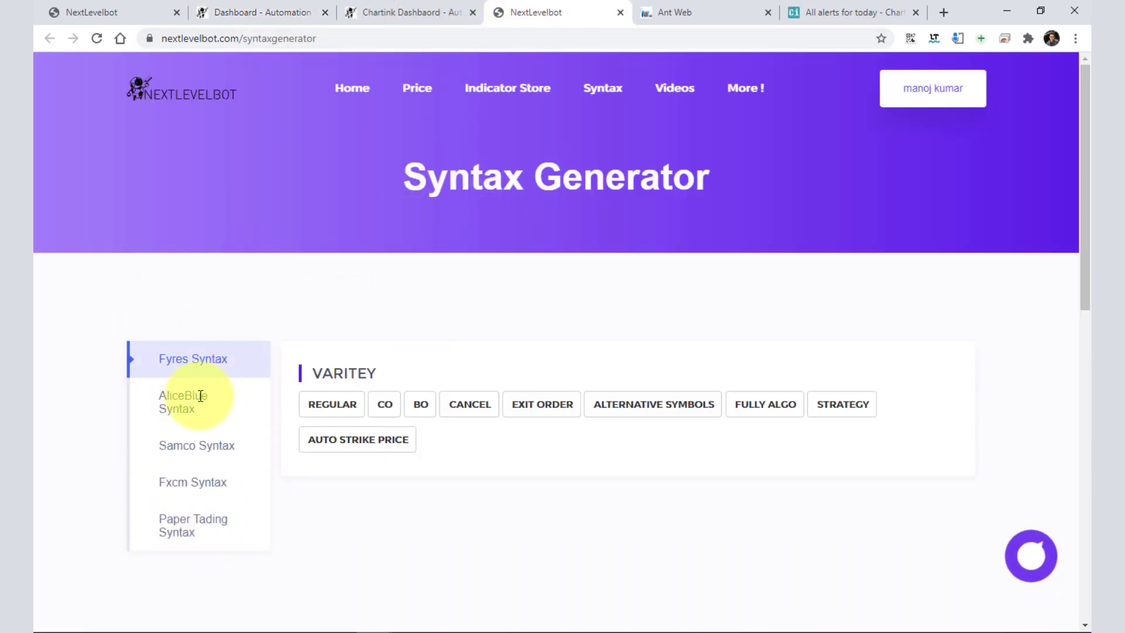
Look through the AliceBlue, Fyres and Samco syntax options in the Syntax Generator, and return to the main dashboard
drag(157, 399, 212, 407)
drag(164, 358, 205, 358)
drag(174, 445, 228, 449)
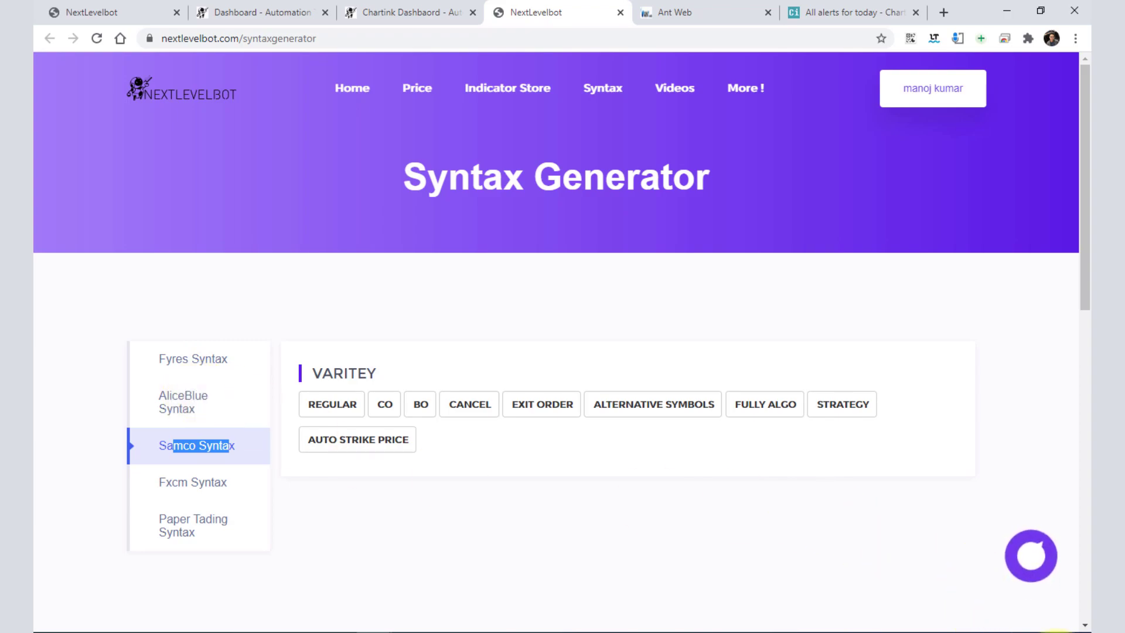
click(246, 13)
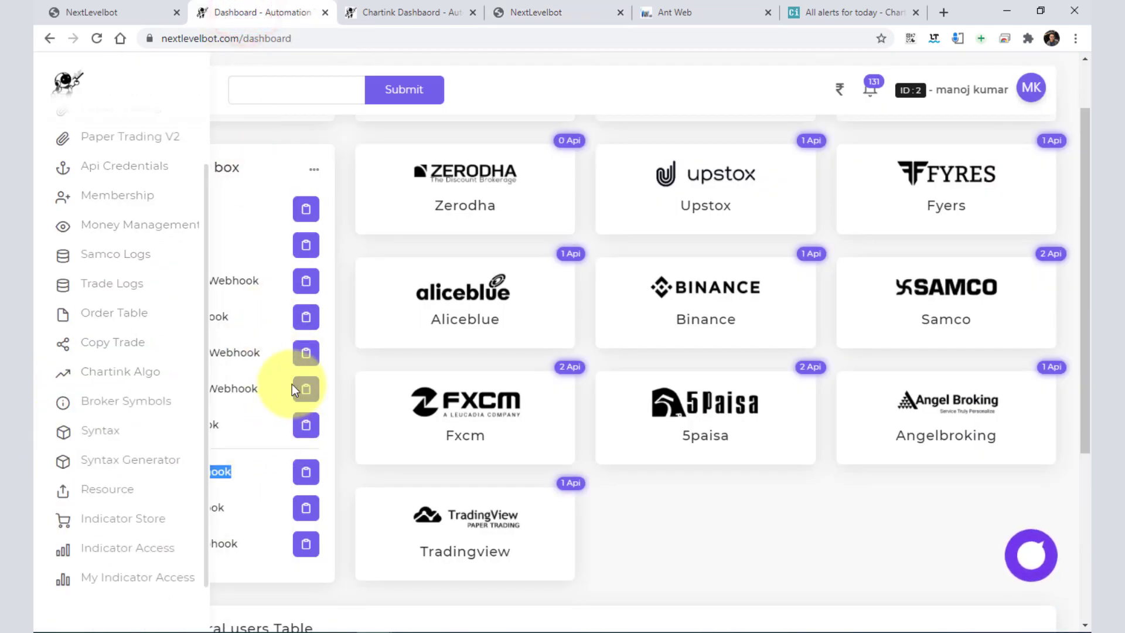
Return to the Syntax Generator and bring up the AliceBlue syntax with its variety options
click(539, 12)
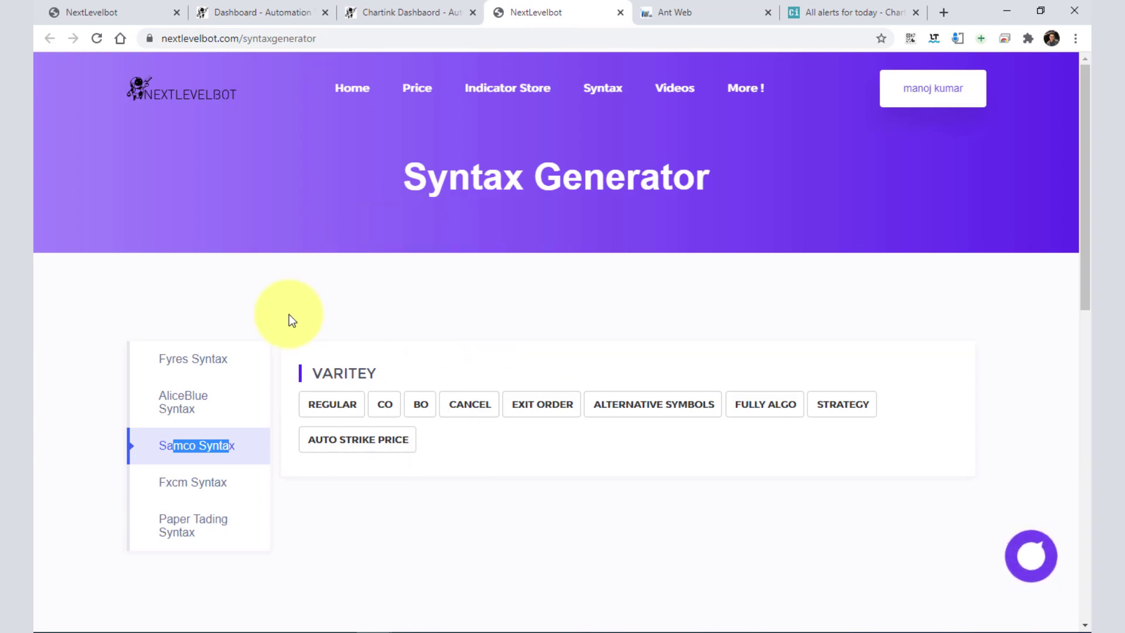
click(404, 173)
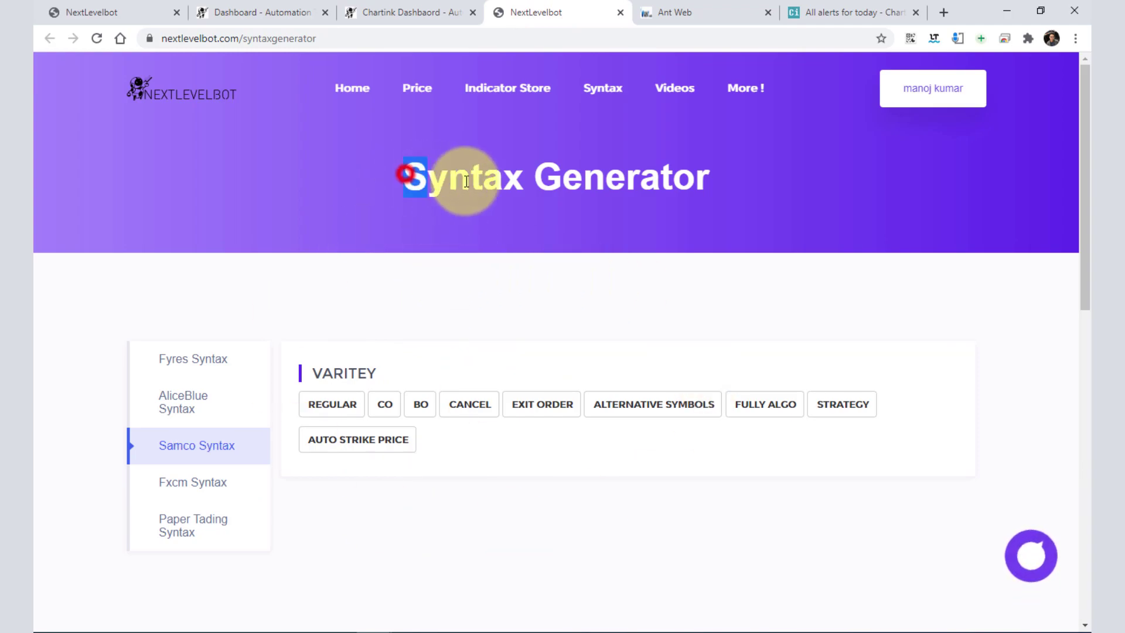
drag(459, 182, 732, 186)
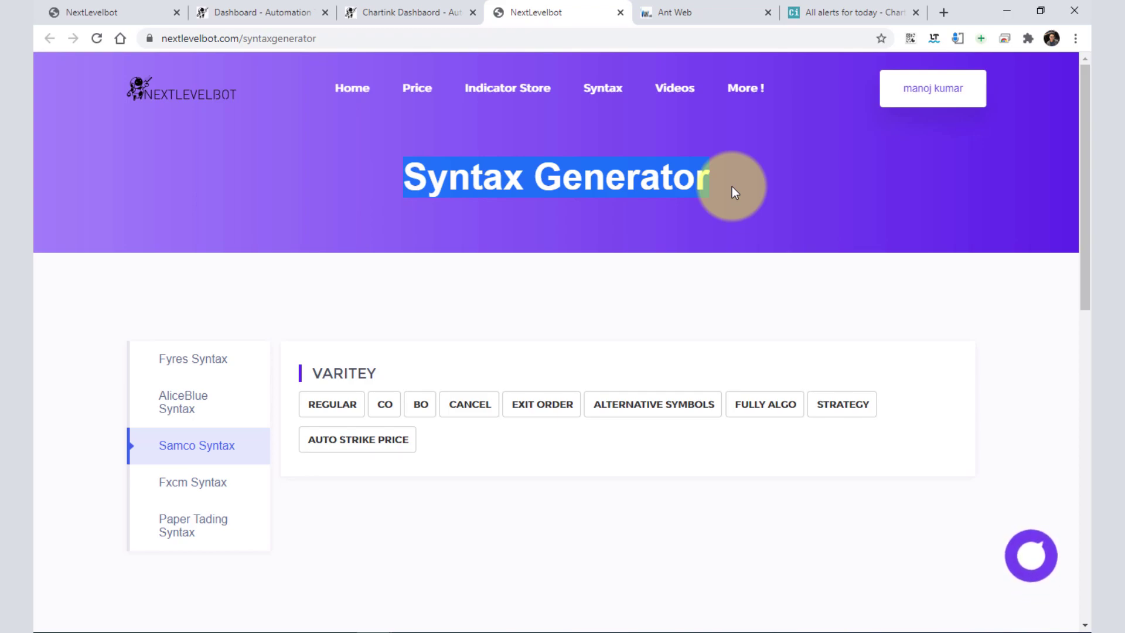
click(185, 397)
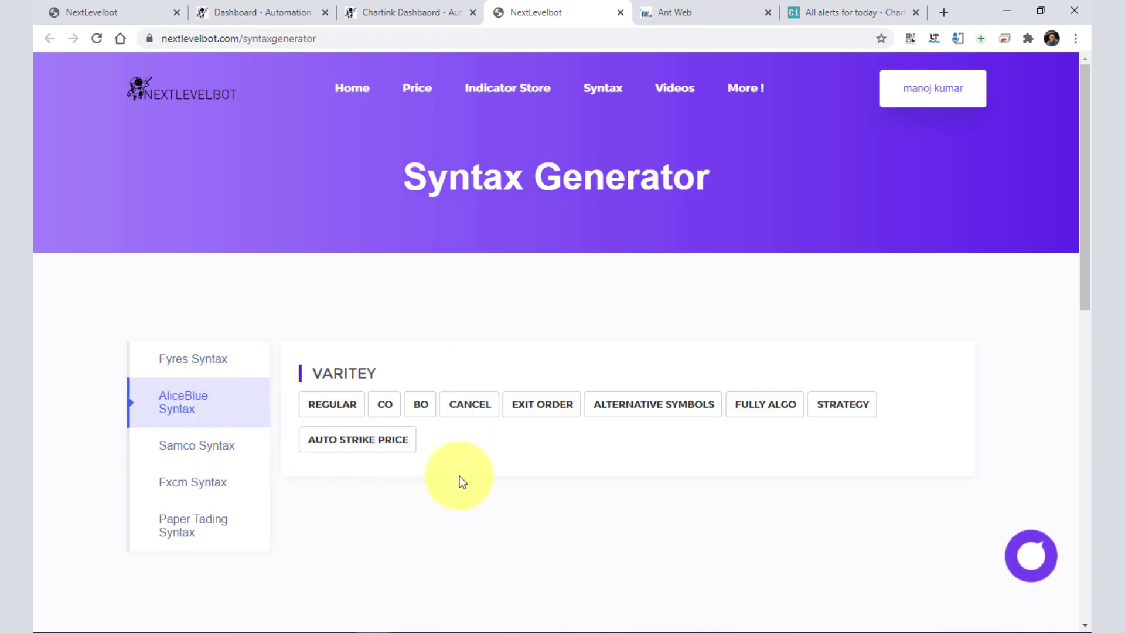
scroll(445, 477, down, 3)
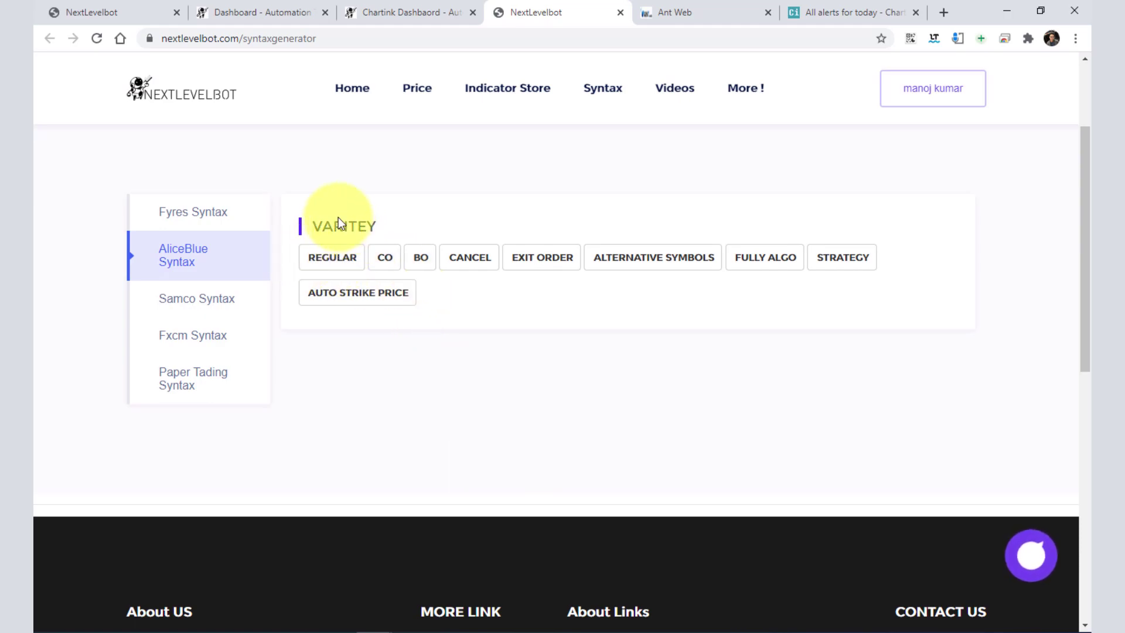
drag(307, 228, 377, 226)
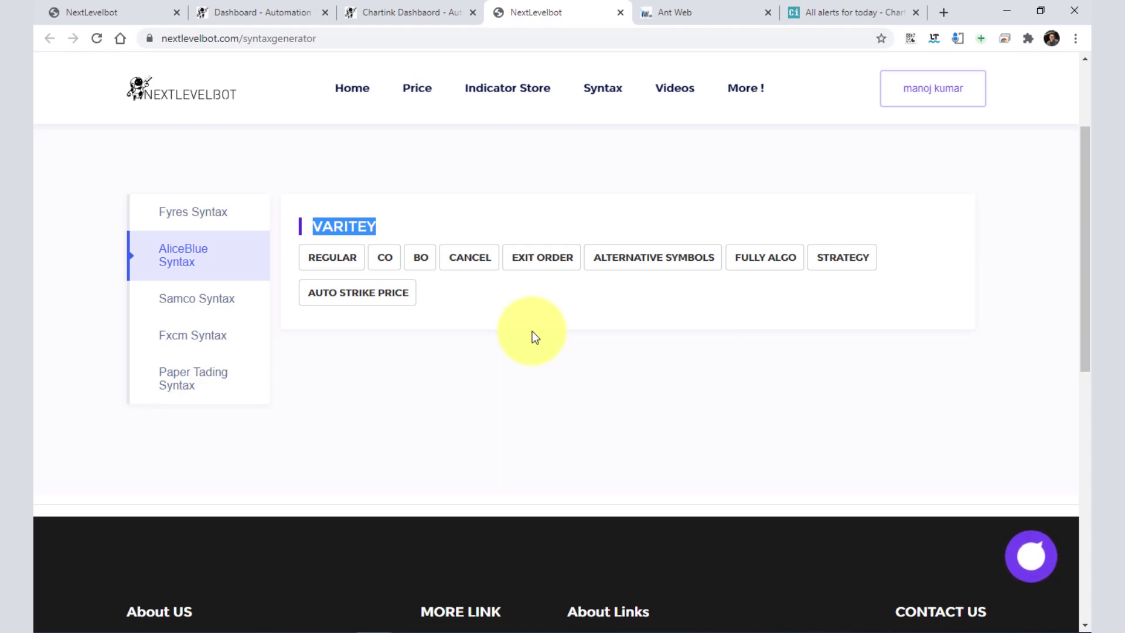
Choose the REGULAR variety for AliceBlue, with instrument token e, exchange NSE and quantity 1
click(345, 267)
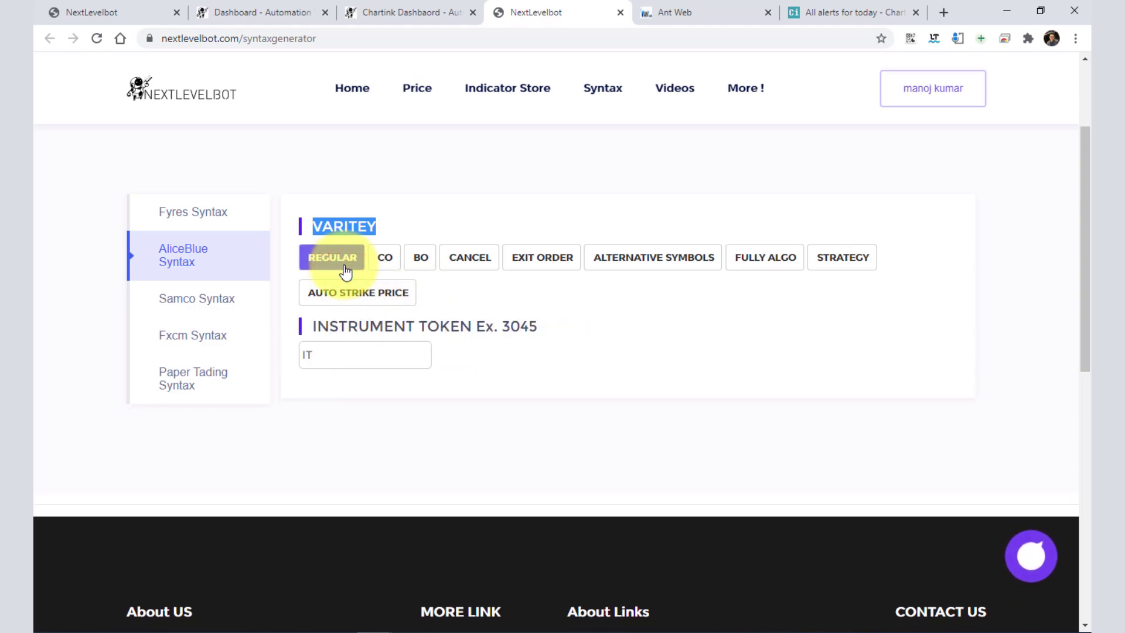
click(329, 346)
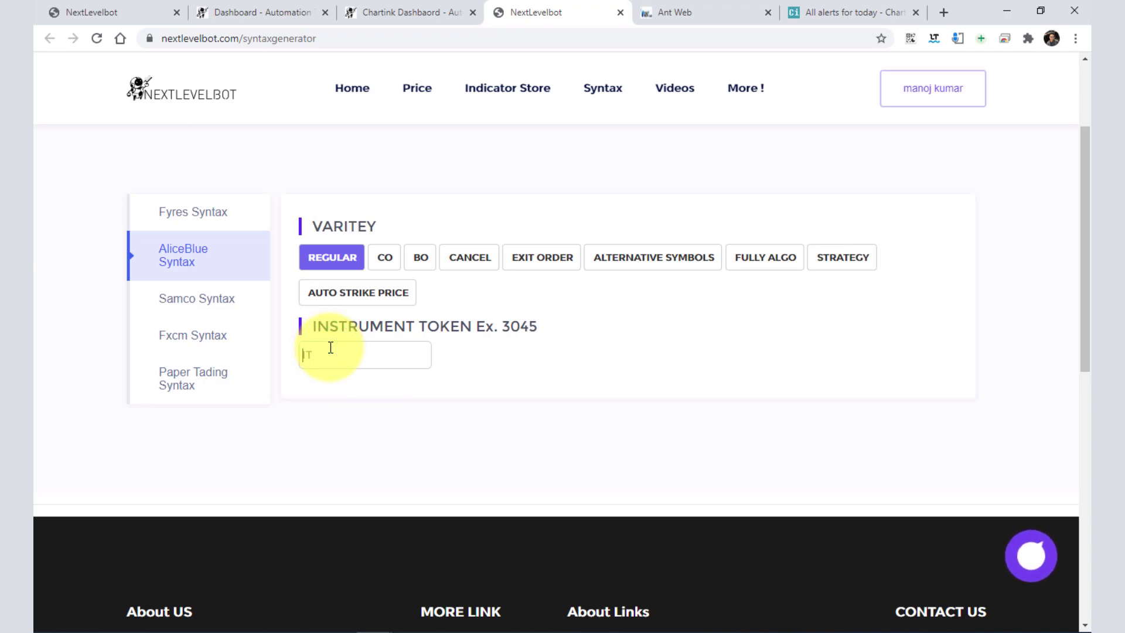
text(a)
key(BackSpace)
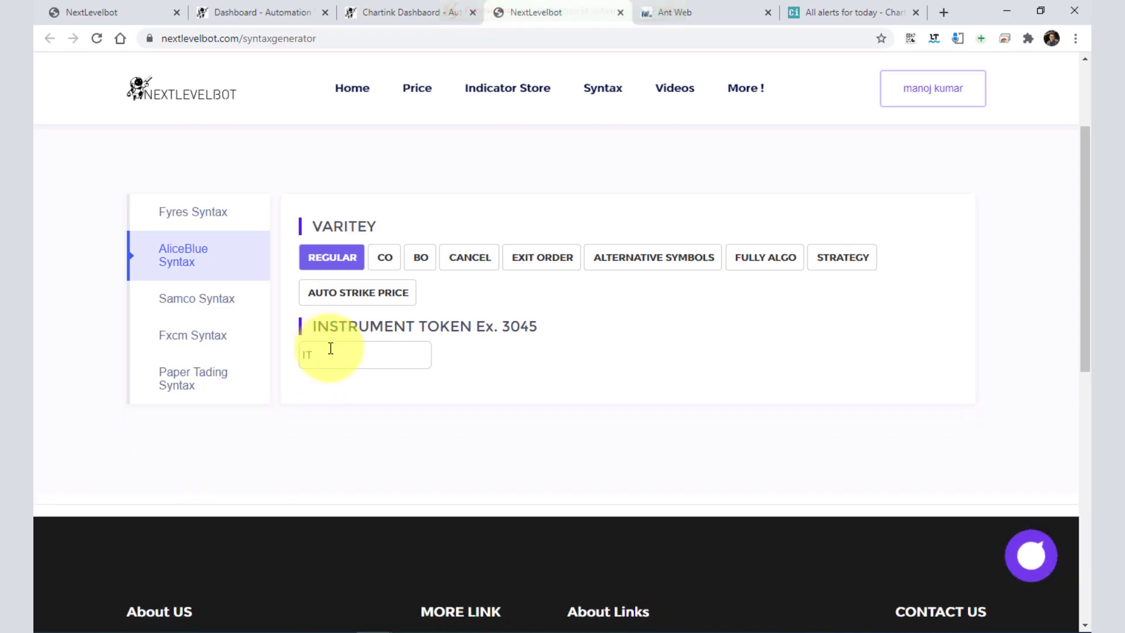
text(e)
drag(320, 384, 389, 384)
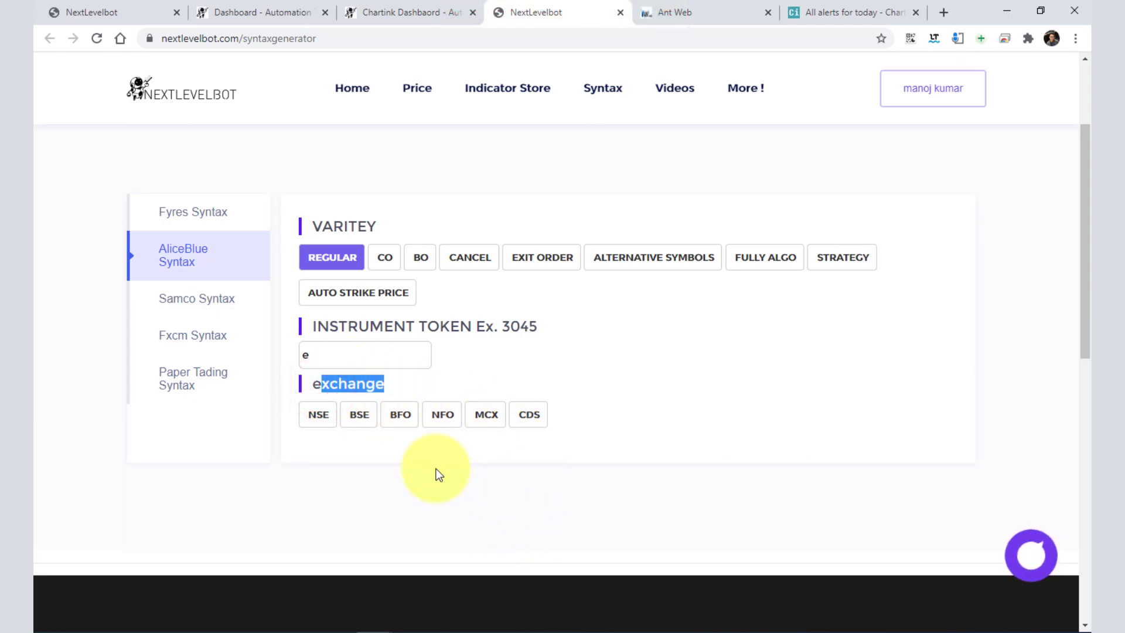
double_click(328, 357)
click(322, 420)
scroll(402, 451, down, 1)
click(334, 437)
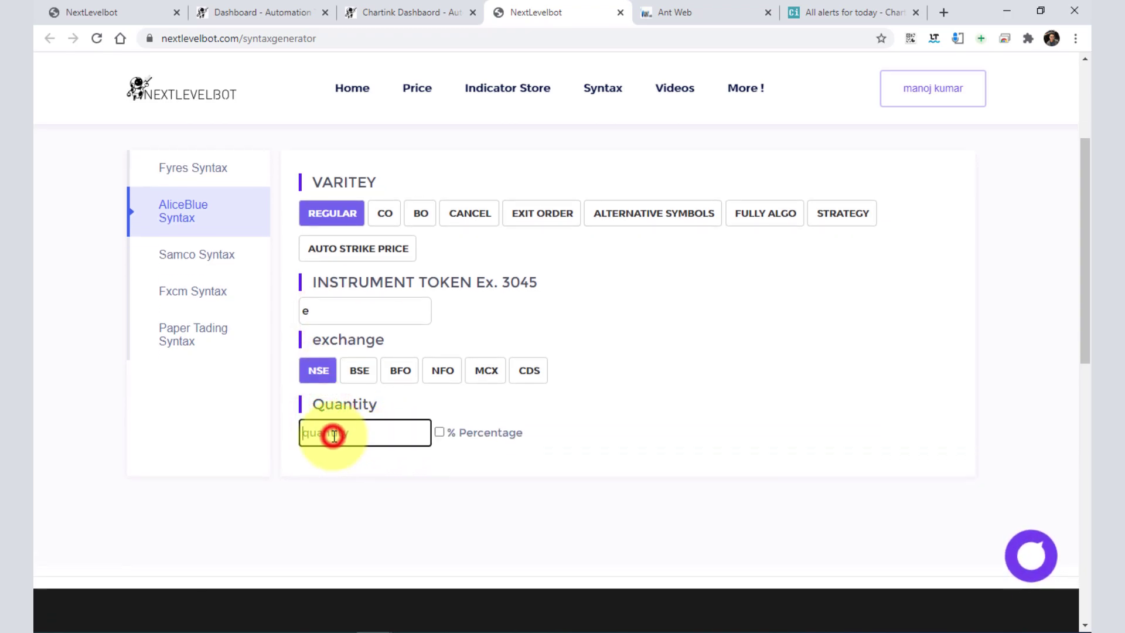
text(1)
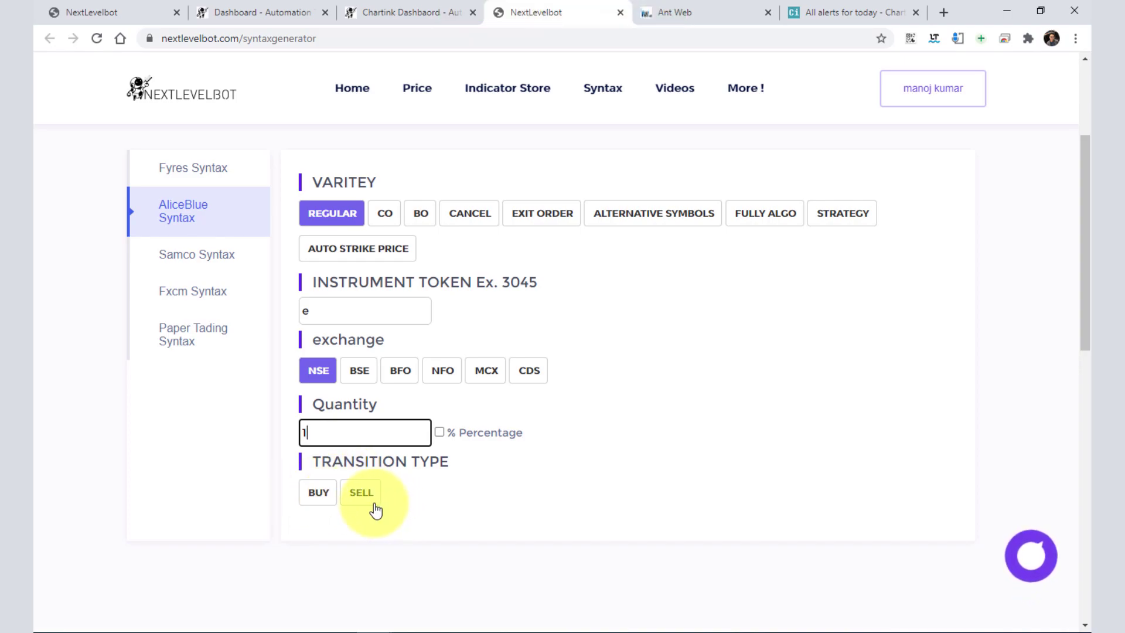
Set the order to a BUY transaction with Market order type and INTRADAY product
click(320, 493)
scroll(321, 495, down, 2)
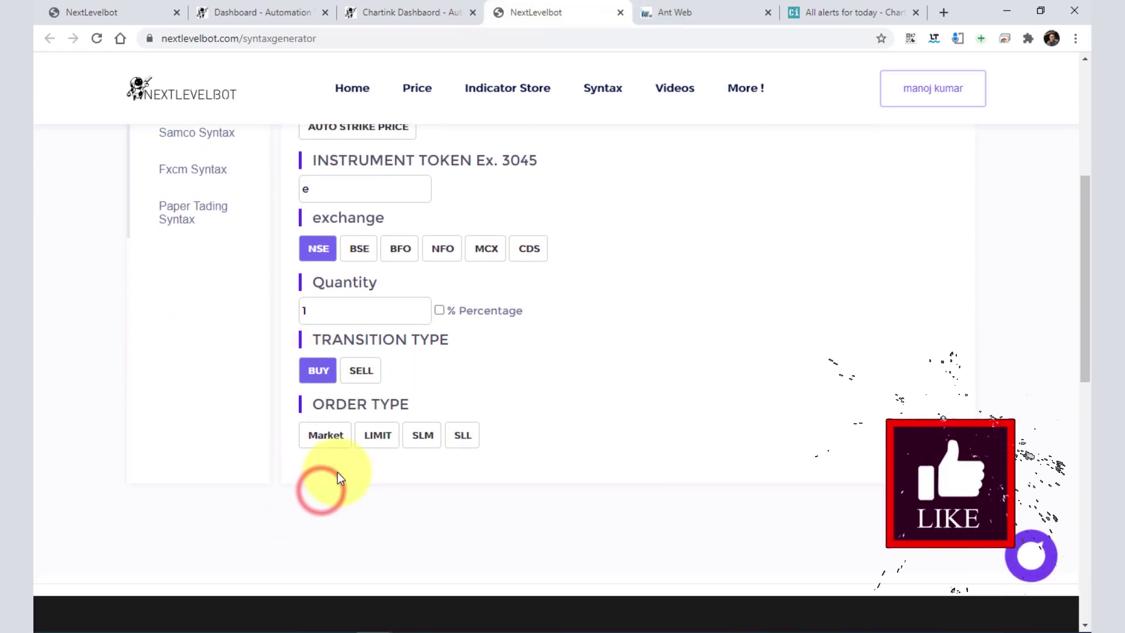
click(326, 441)
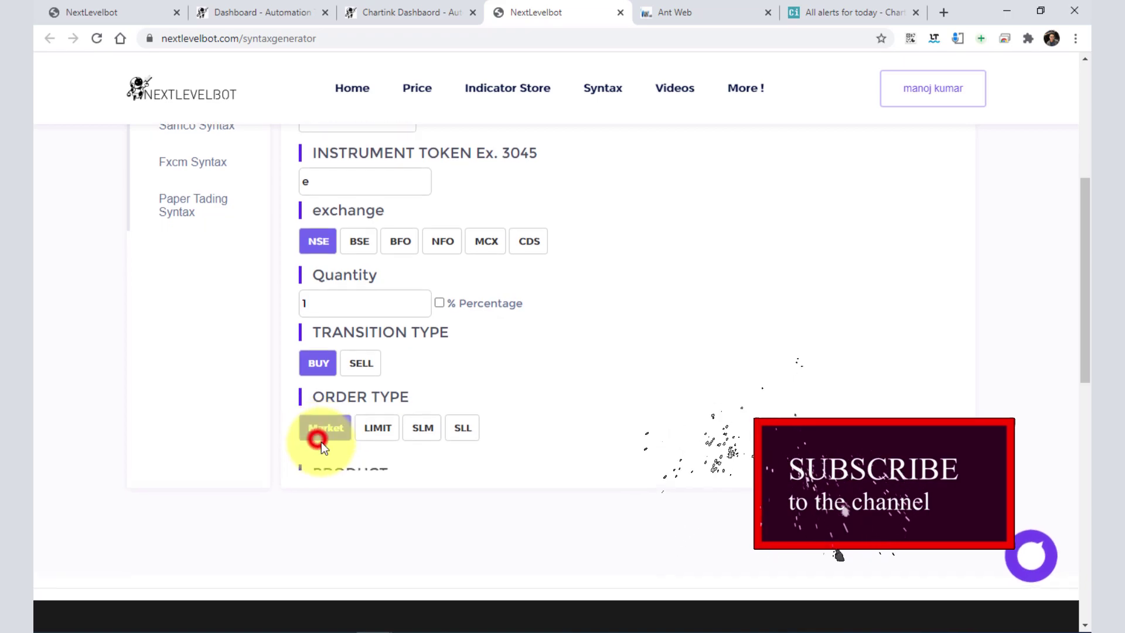
scroll(363, 410, down, 1)
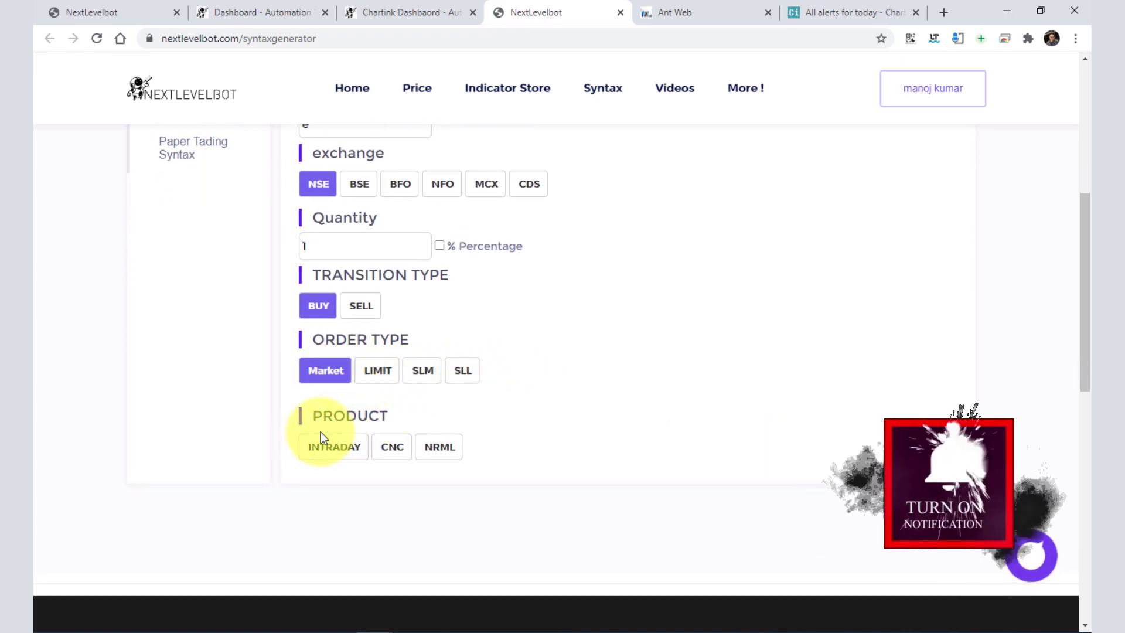
drag(321, 421, 340, 456)
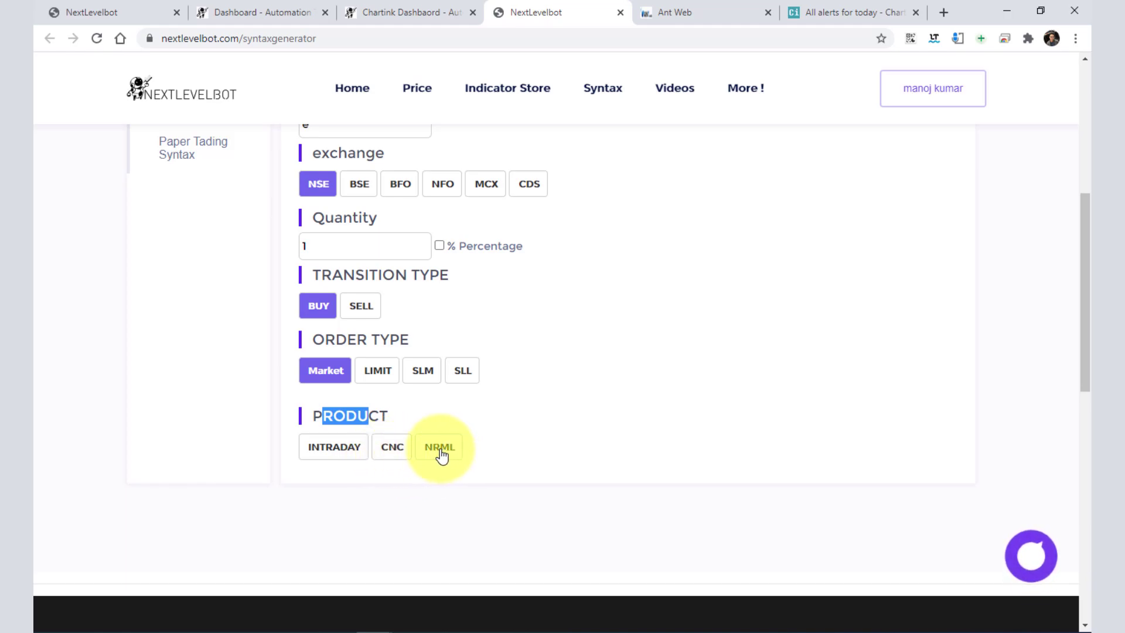
click(334, 446)
Generate the ALICEBLUE code, then close it without saving and reset the AliceBlue form
scroll(394, 456, down, 1)
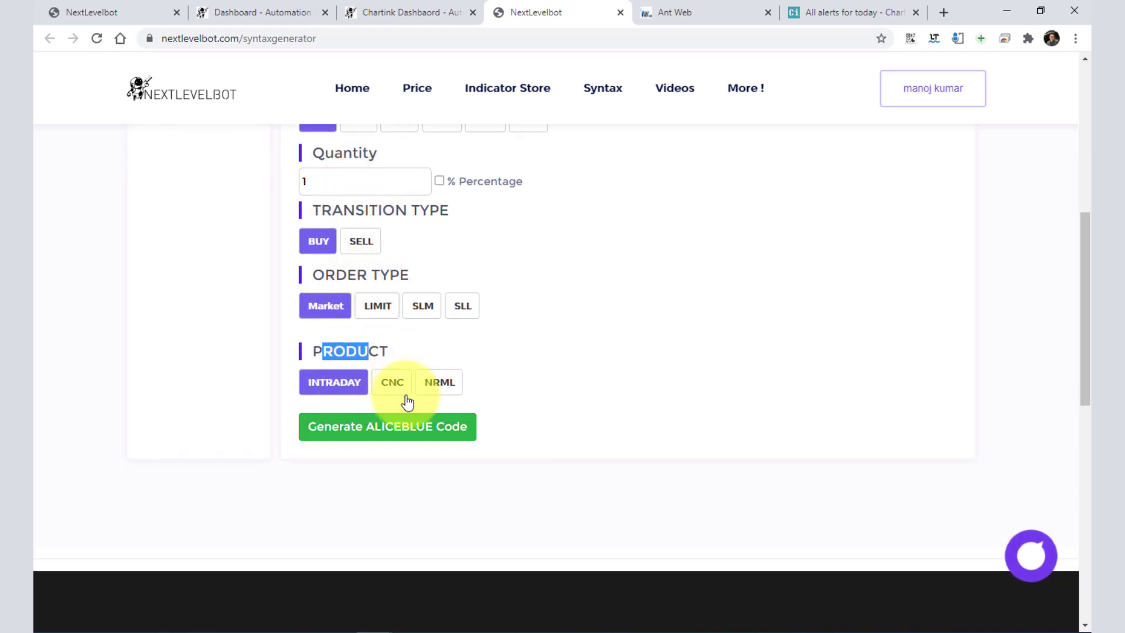
click(374, 423)
drag(483, 154, 294, 133)
click(354, 174)
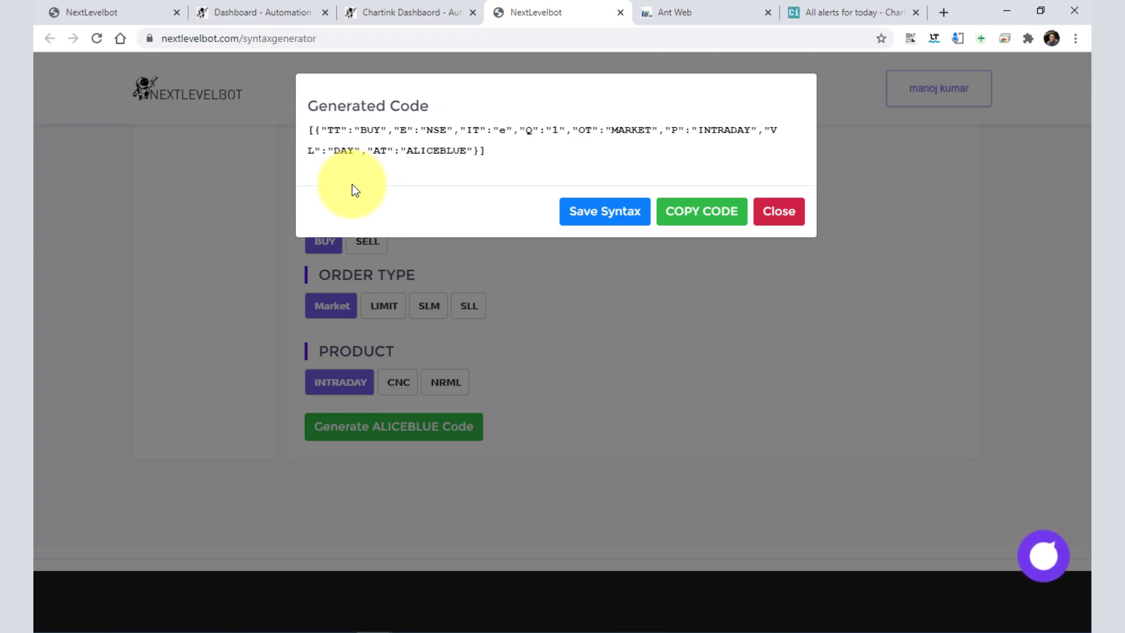
click(782, 217)
scroll(588, 334, up, 5)
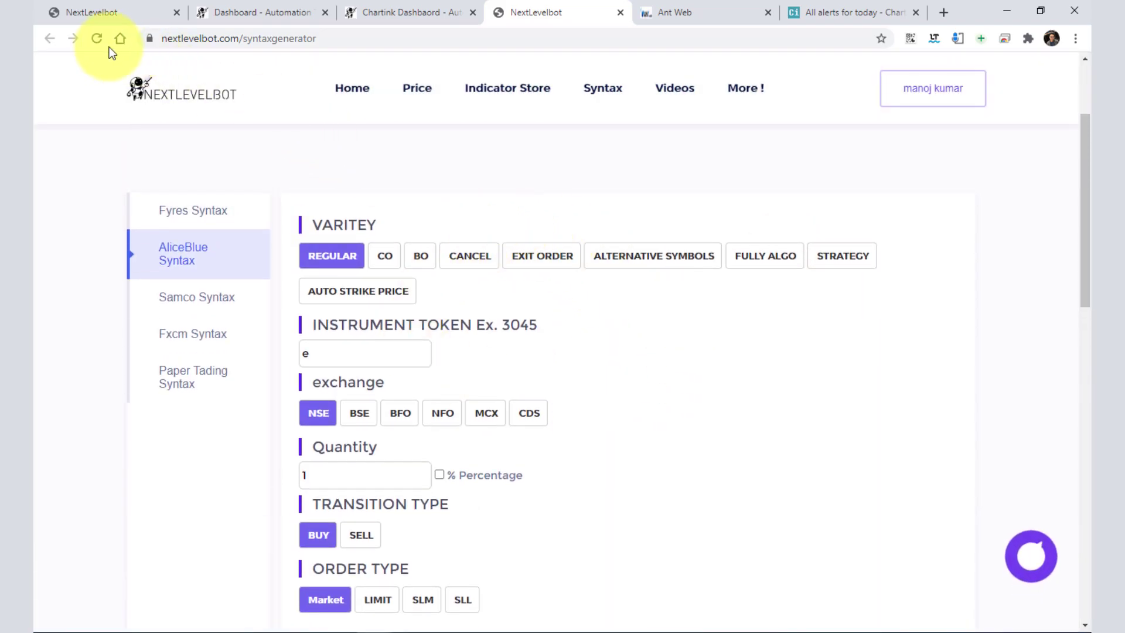
click(189, 256)
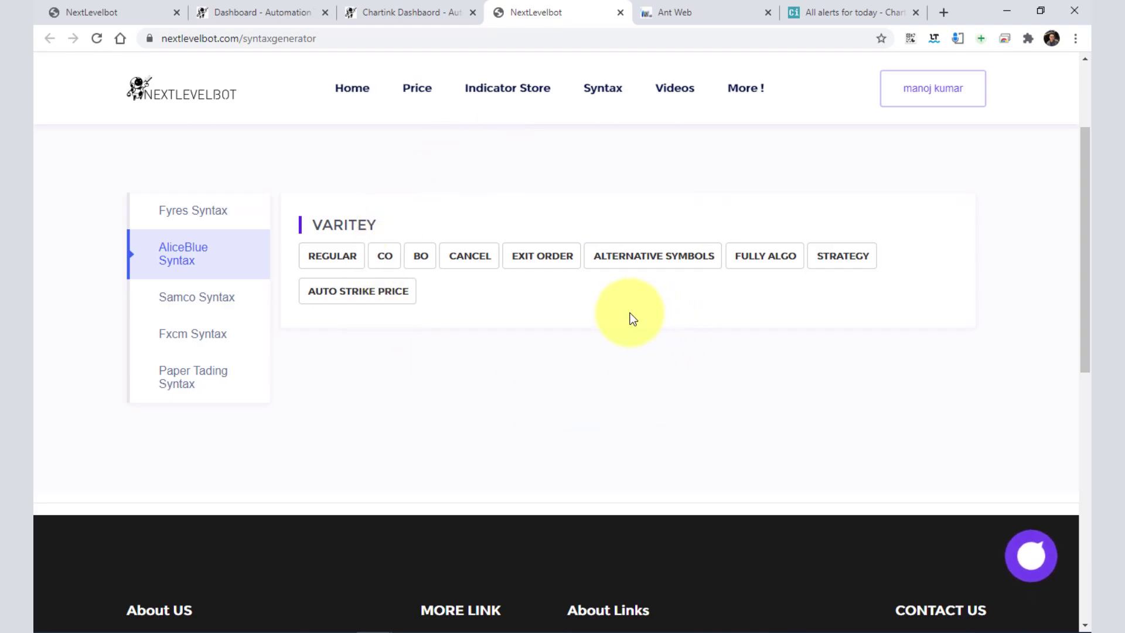
Go to the Chartink dashboard and look over its stocks list, syntax table and alert responses
click(257, 7)
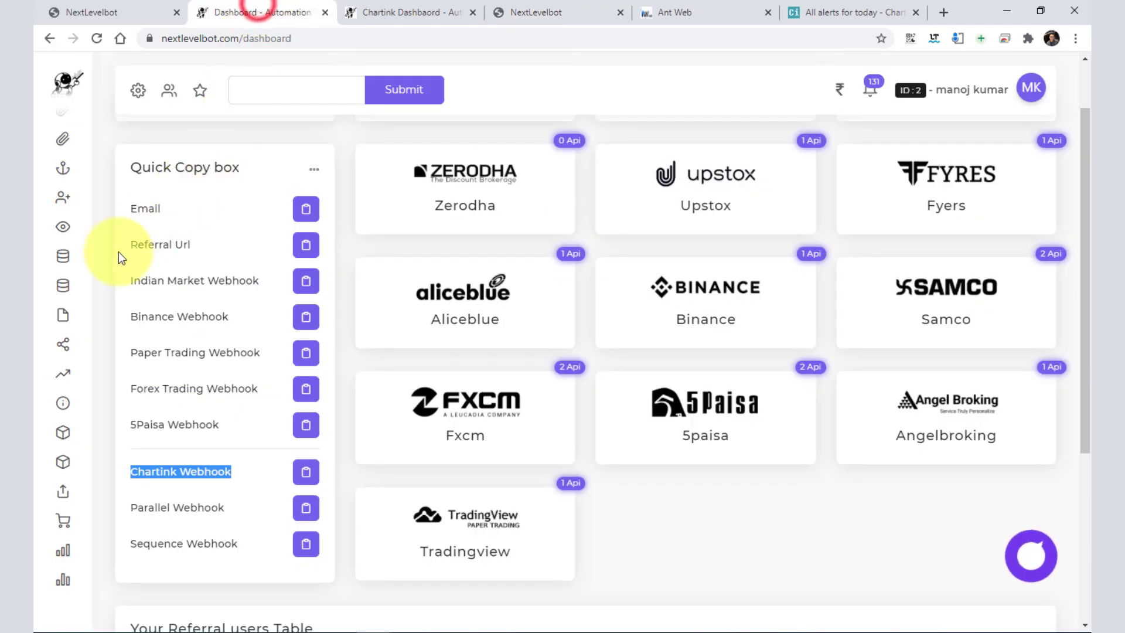
mouse_move(67, 348)
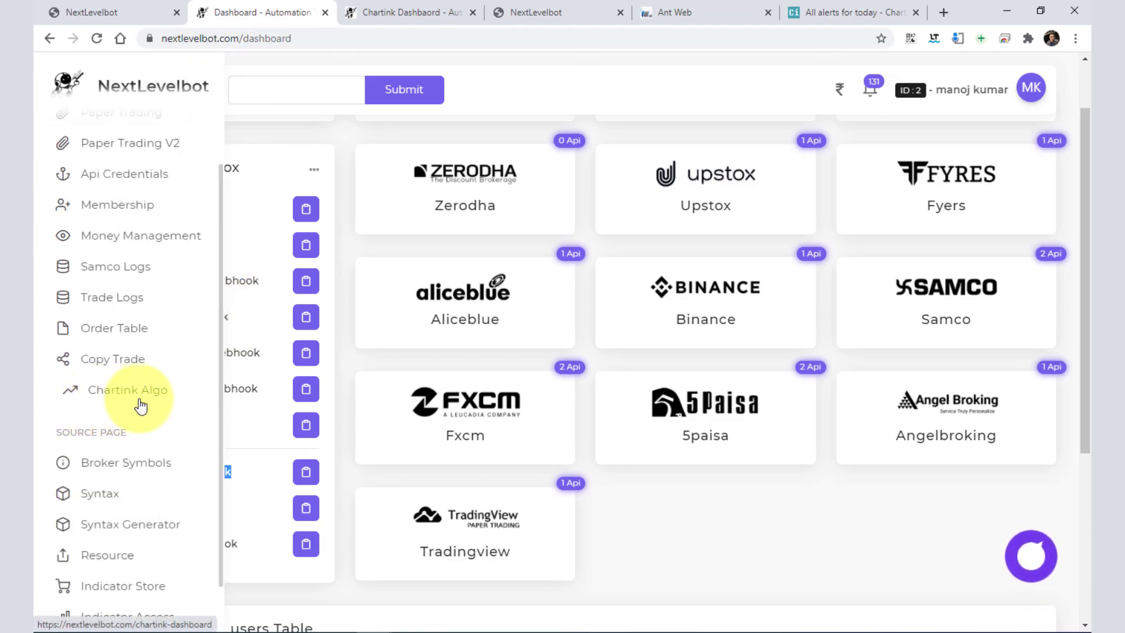
click(404, 12)
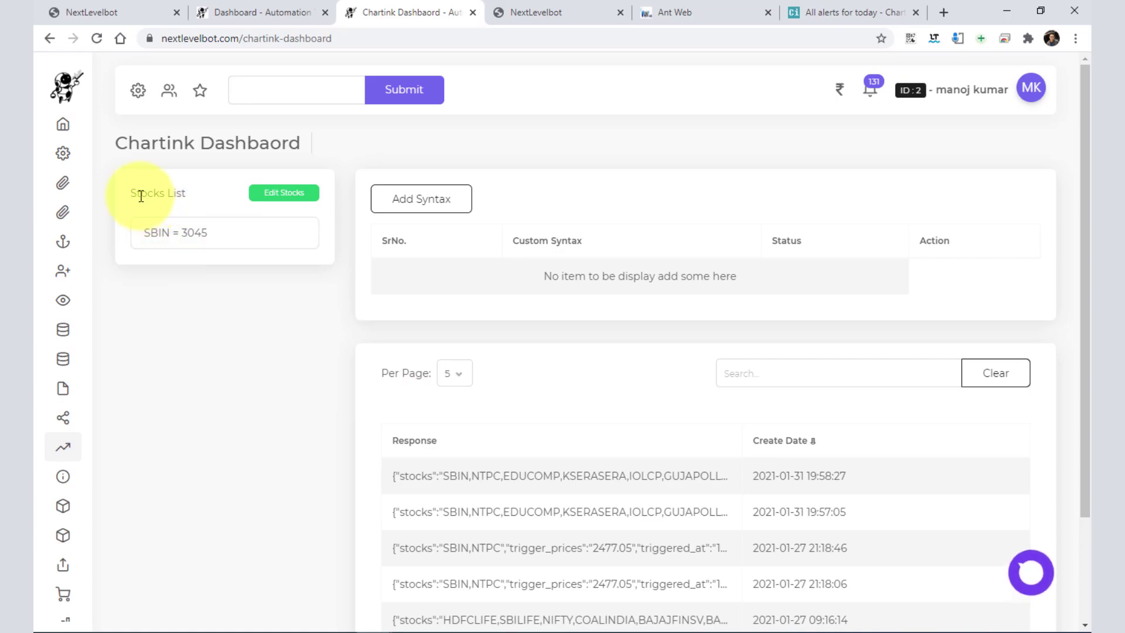
drag(140, 195, 191, 192)
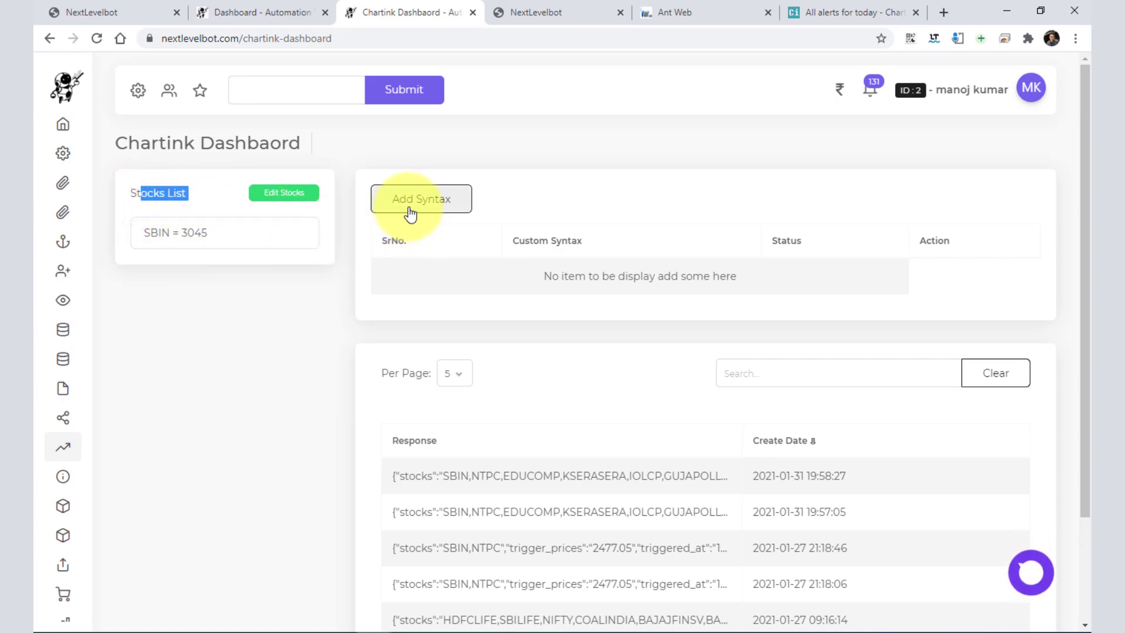
scroll(445, 434, down, 2)
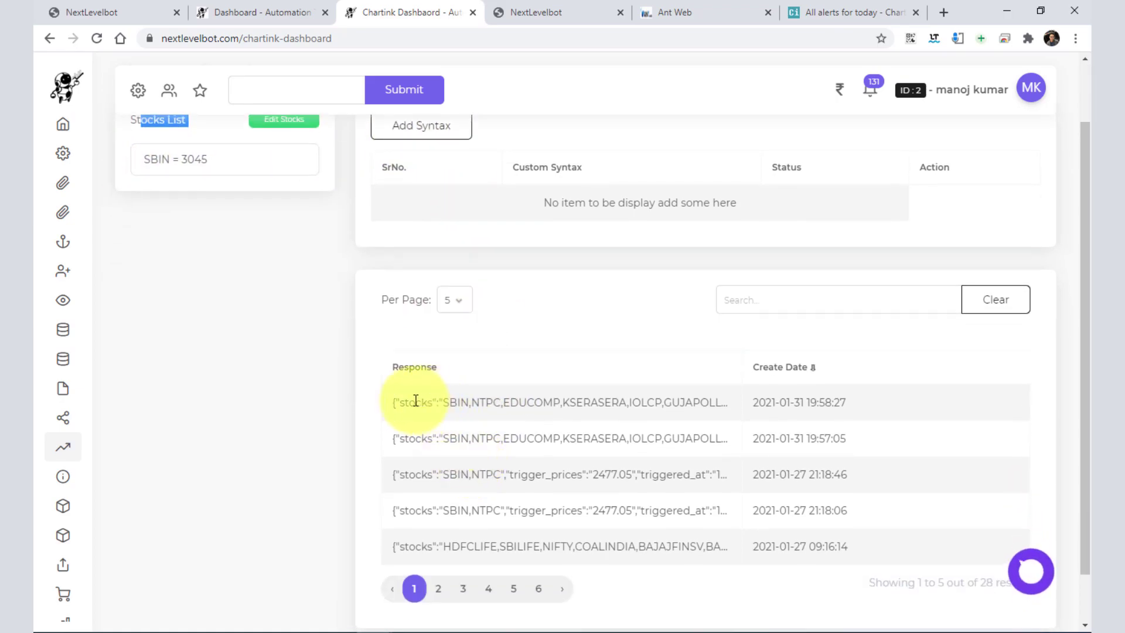
drag(390, 402, 542, 546)
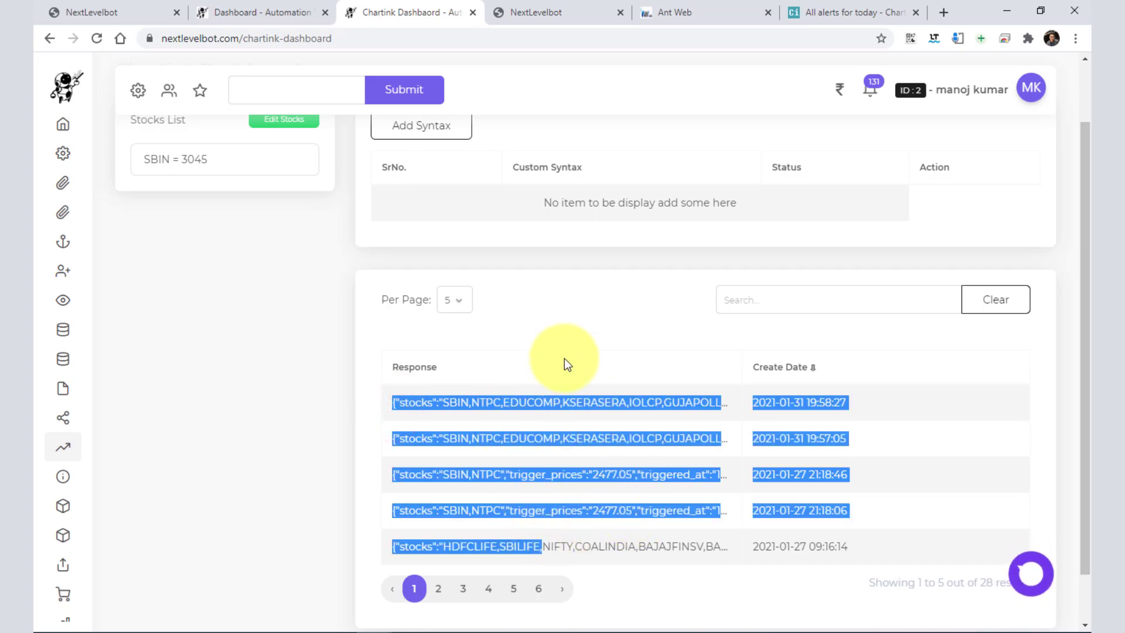
click(563, 360)
scroll(513, 359, up, 2)
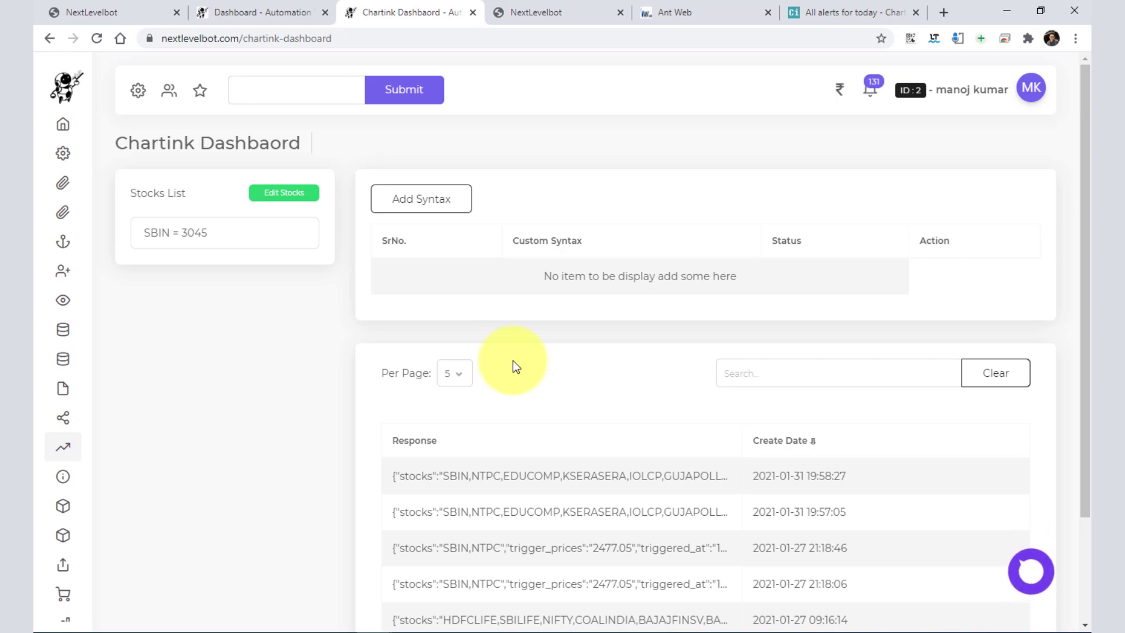
Open the stocks list for editing and examine how the SBIN symbol is paired with its instrument token
click(280, 200)
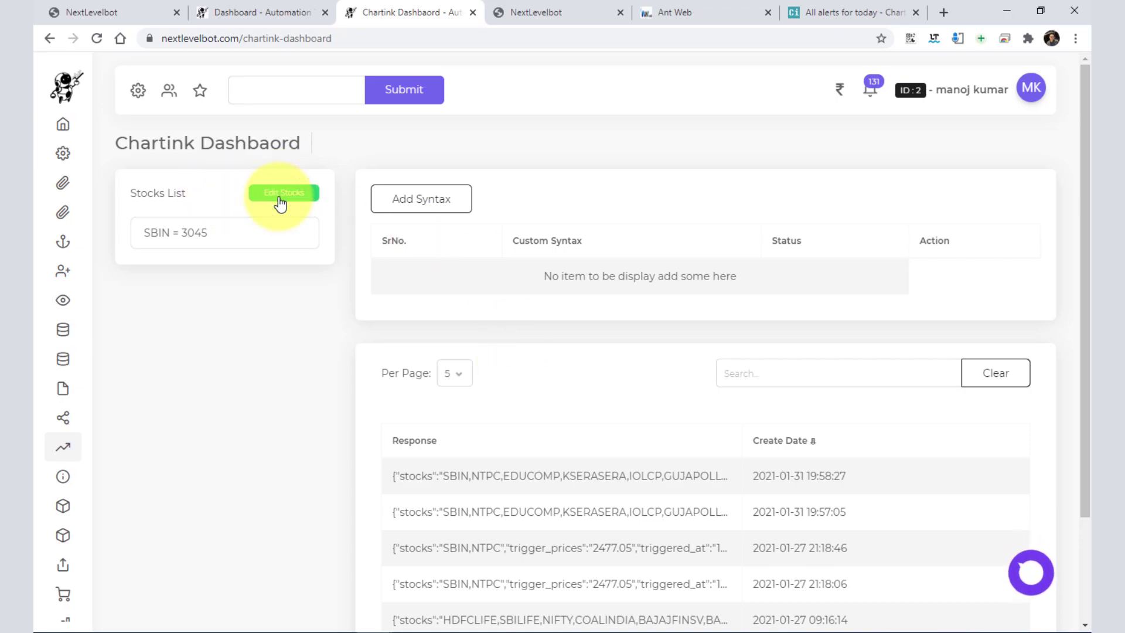
drag(226, 247, 176, 247)
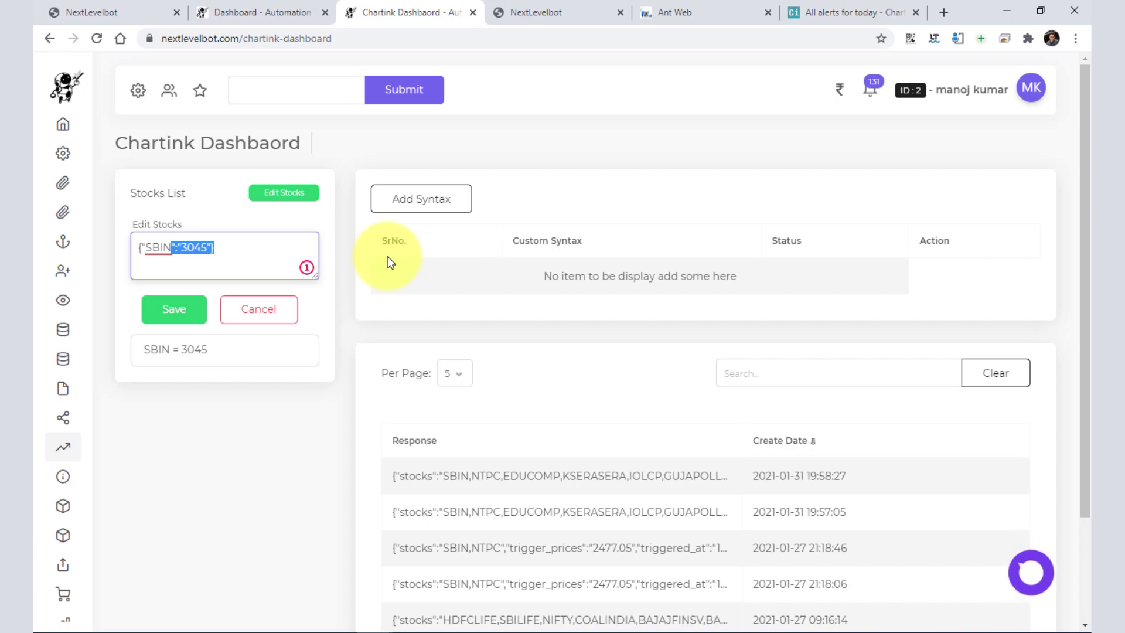
click(151, 249)
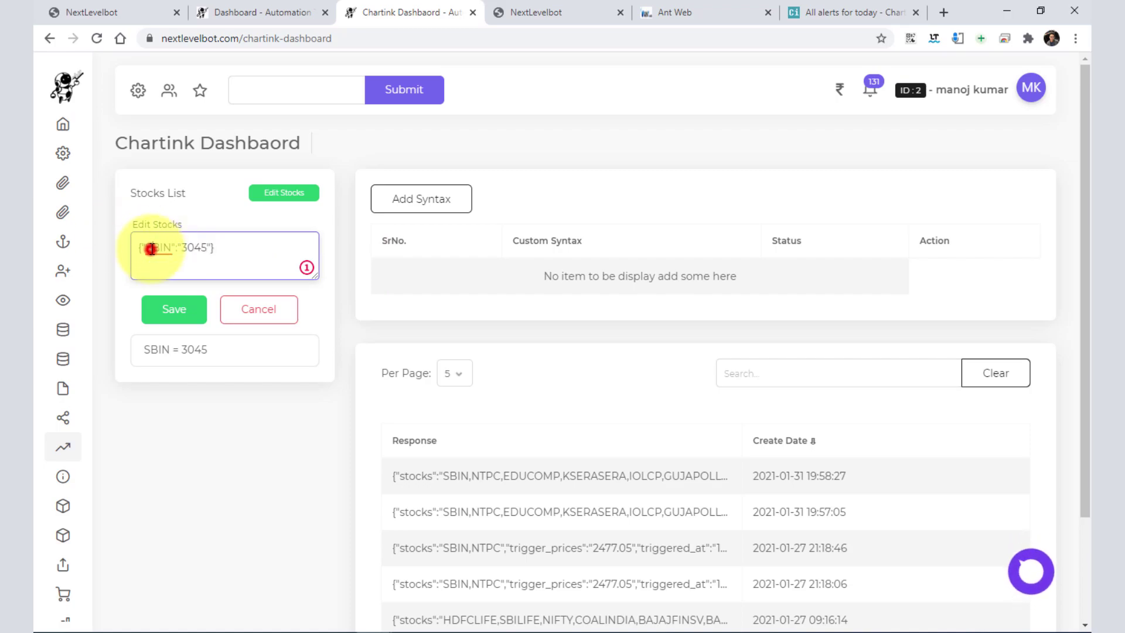
double_click(151, 249)
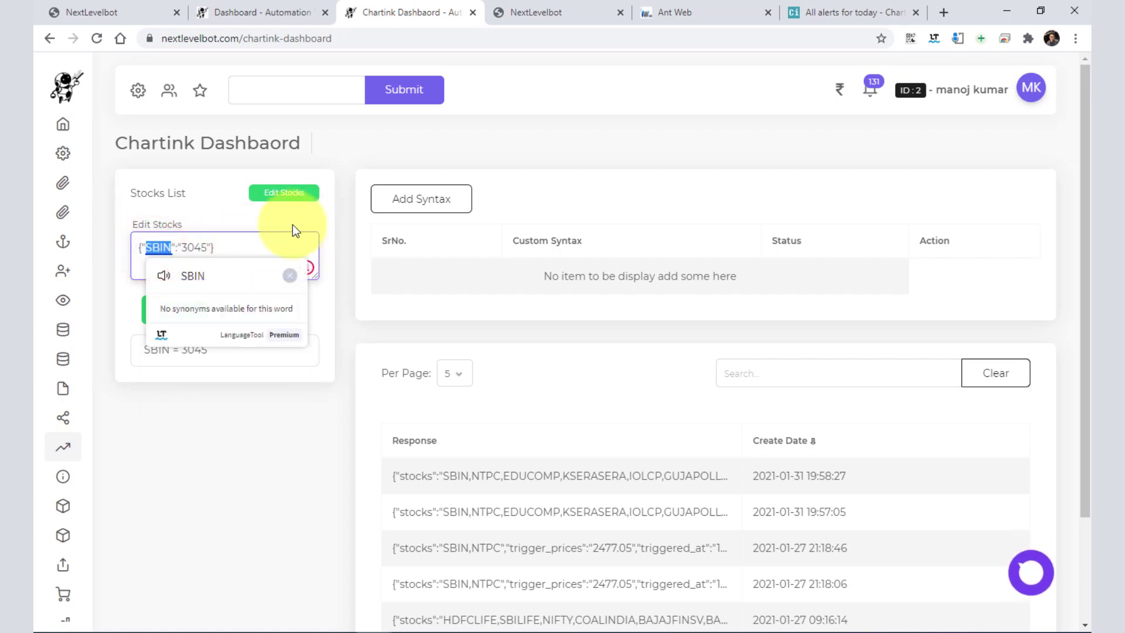
double_click(190, 249)
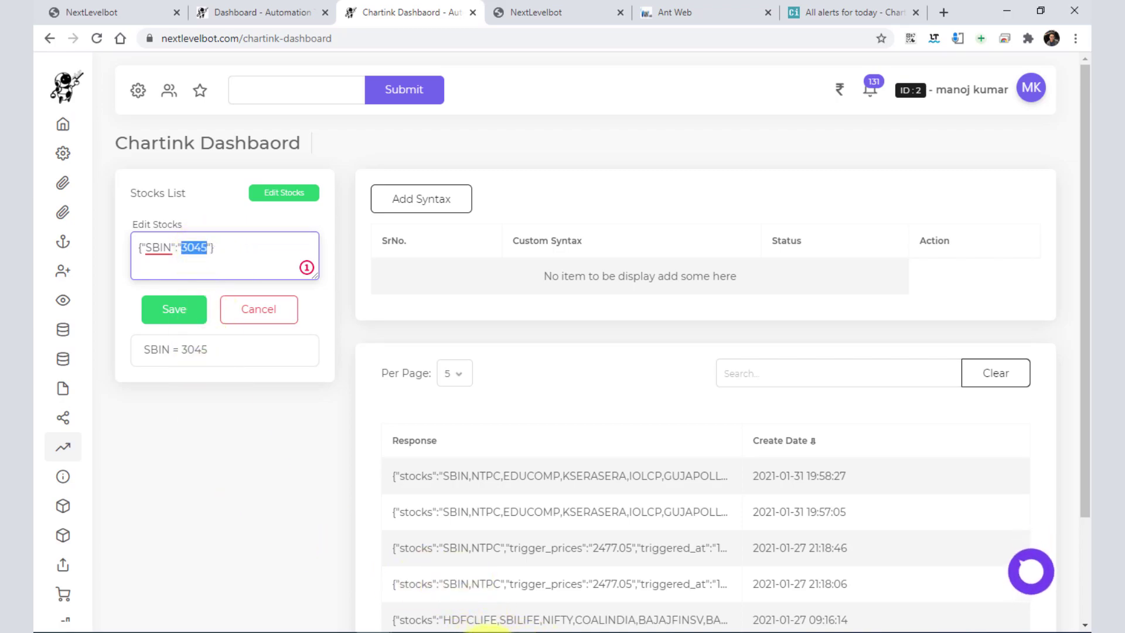
Switch to Visual Studio Code and create a new untitled file
click(626, 630)
click(937, 592)
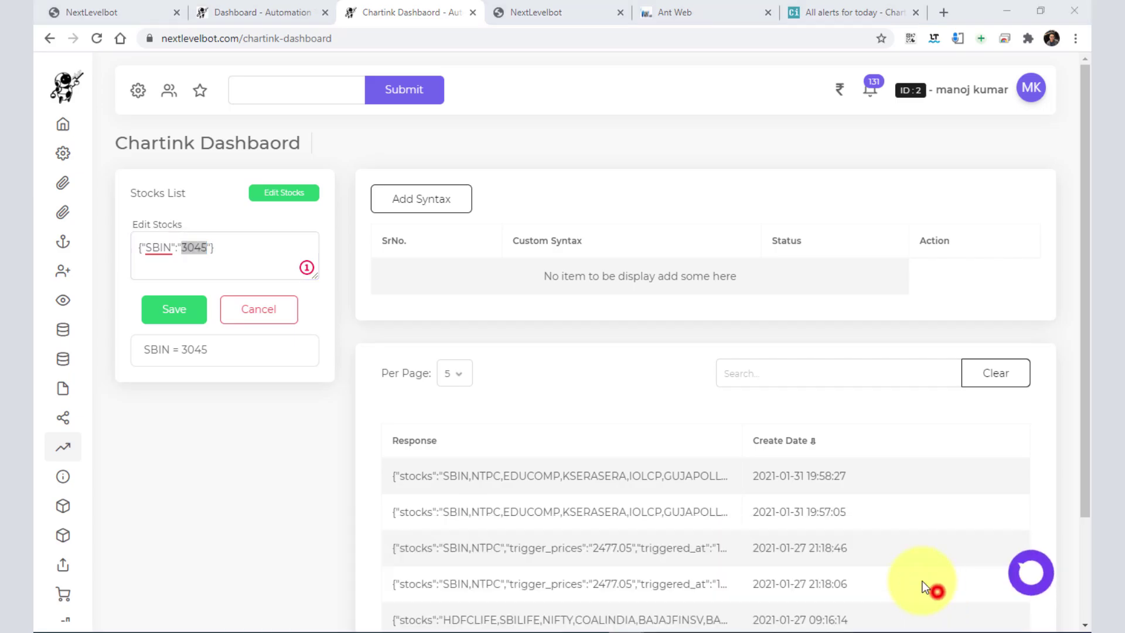
click(79, 12)
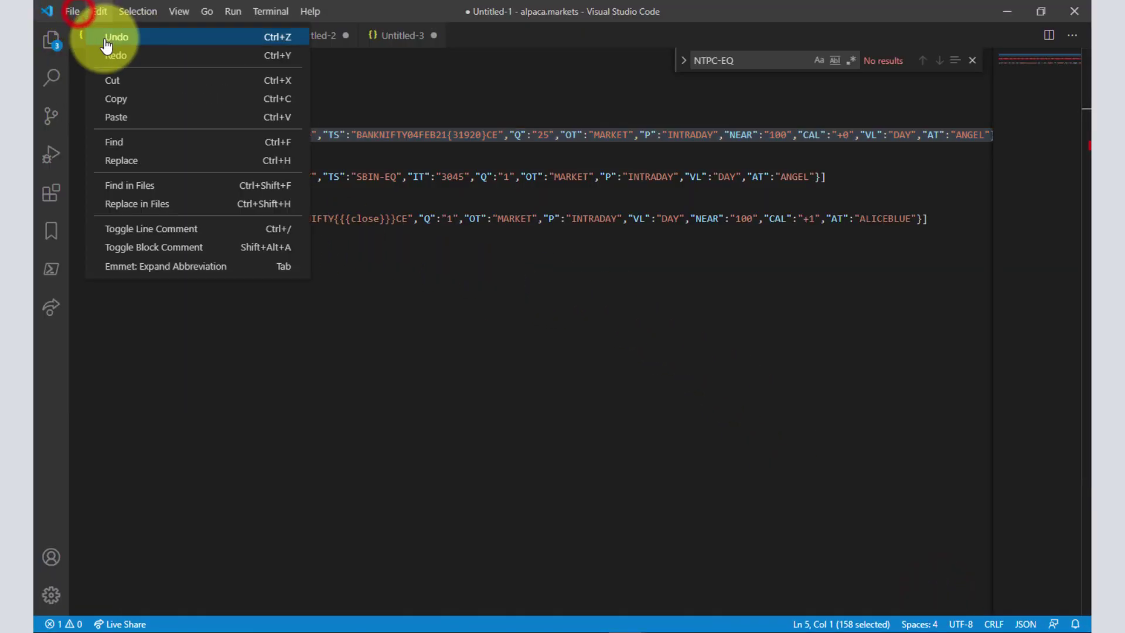
click(89, 42)
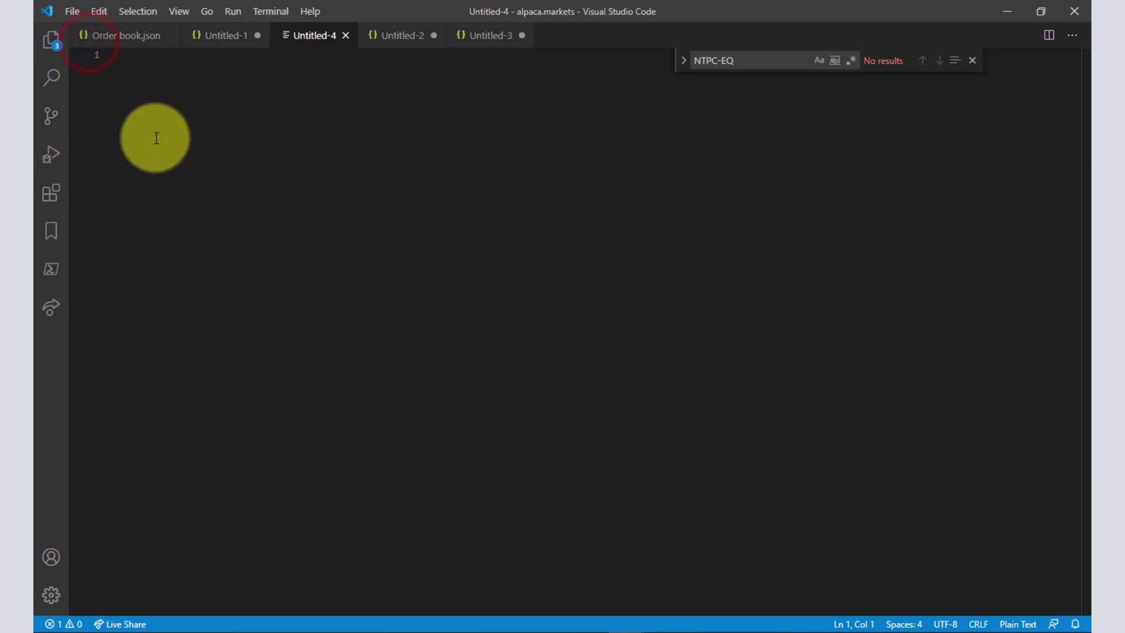
Paste the JSON list of seven stocks, from SBIN to KOTAKBANK, into the untitled file and insert six blank lines above it
click(295, 82)
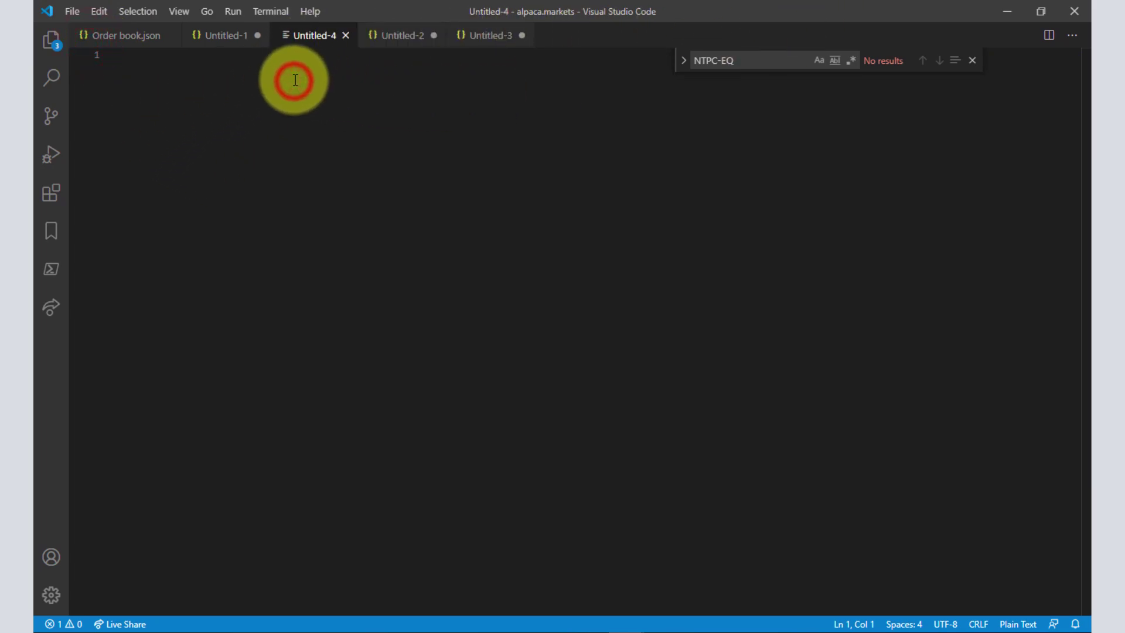
key(ctrl+v)
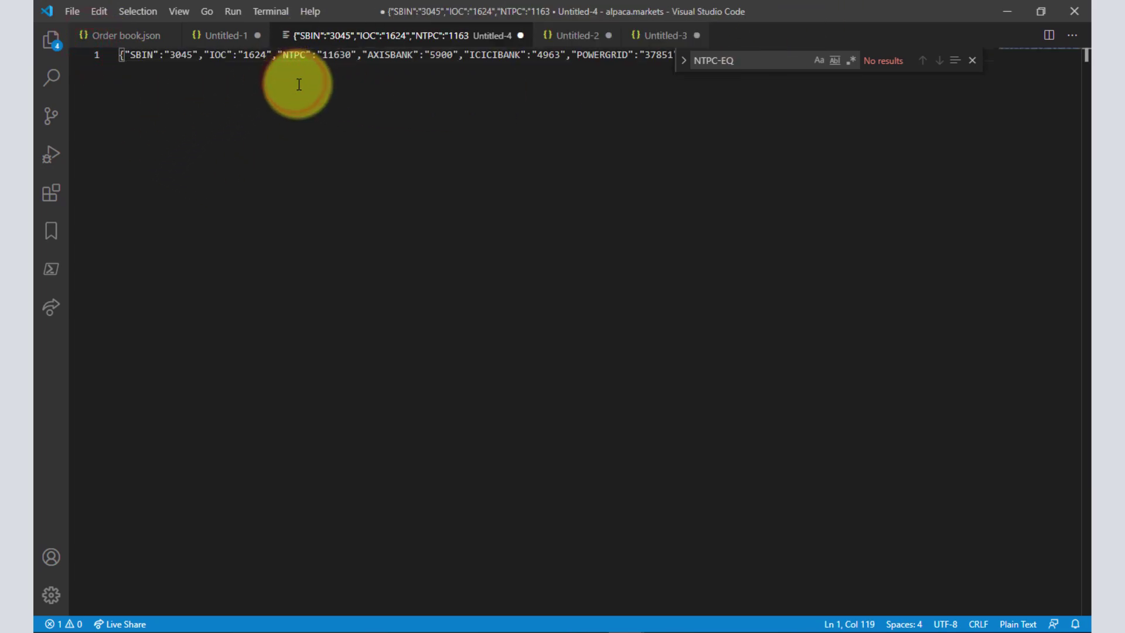
click(120, 57)
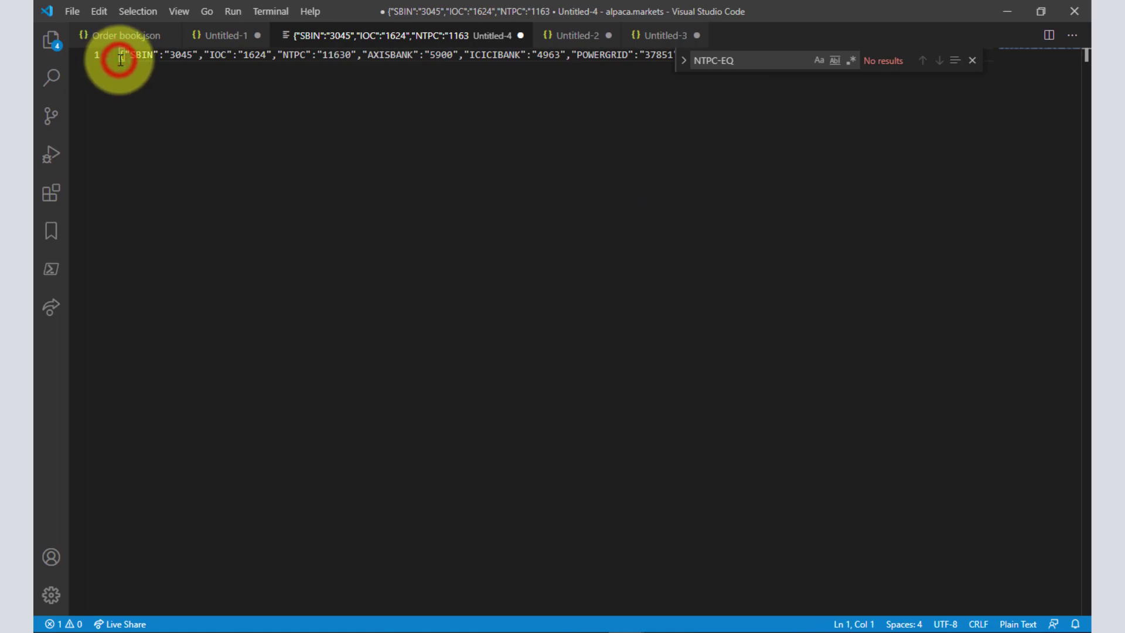
key(Return)
key(Return)
key(Return)
key(Return)
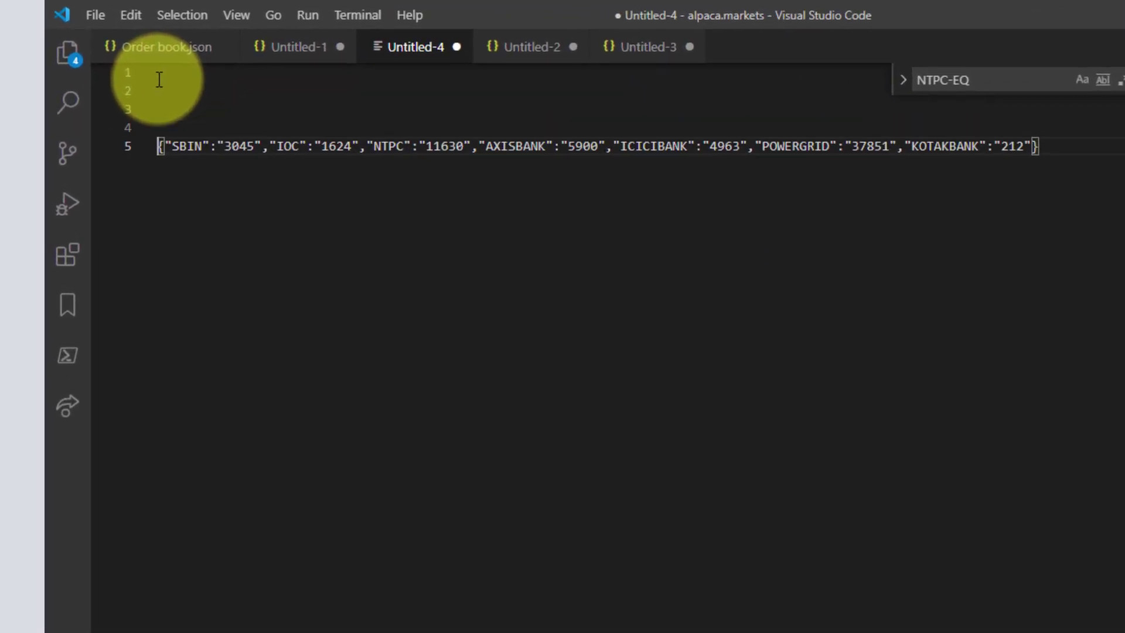
key(Return)
key(Return)
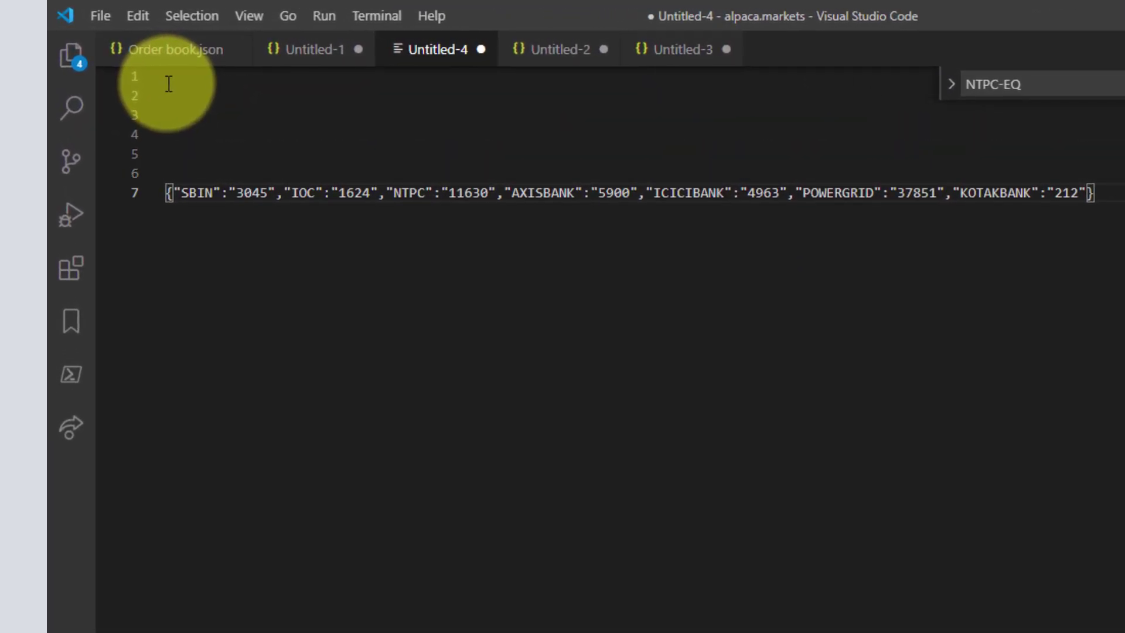
Copy the opening SBIN pair to line 11, below the full list, and complete it as {"SBIN":"3045"}
drag(278, 192, 156, 196)
key(ctrl+c)
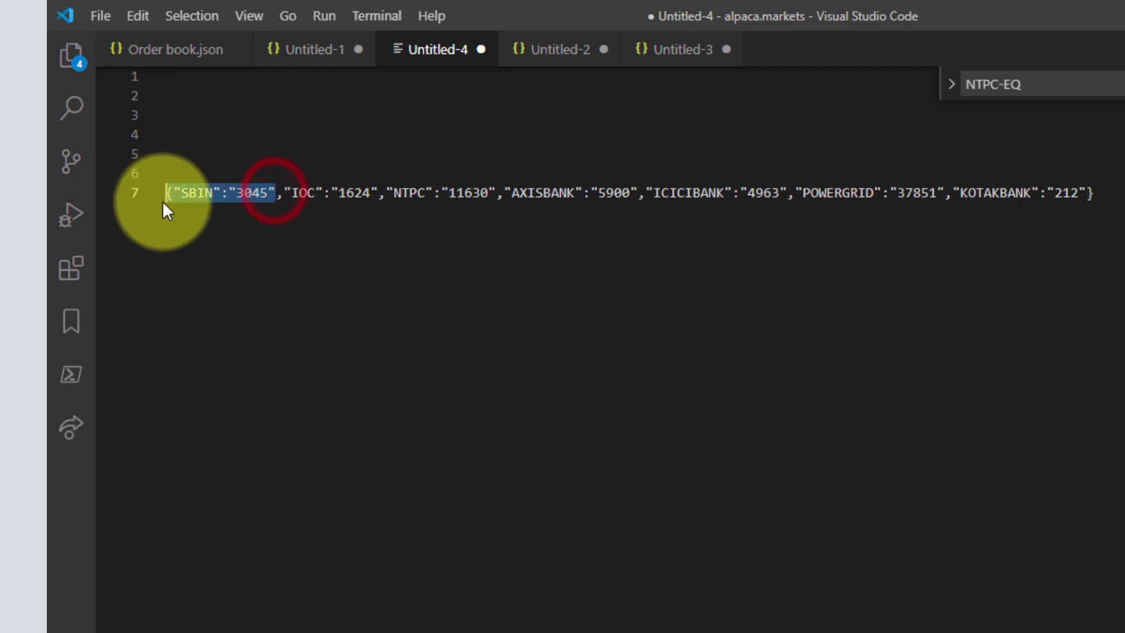
click(1114, 200)
key(Return)
key(Return)
key(Return)
key(Return)
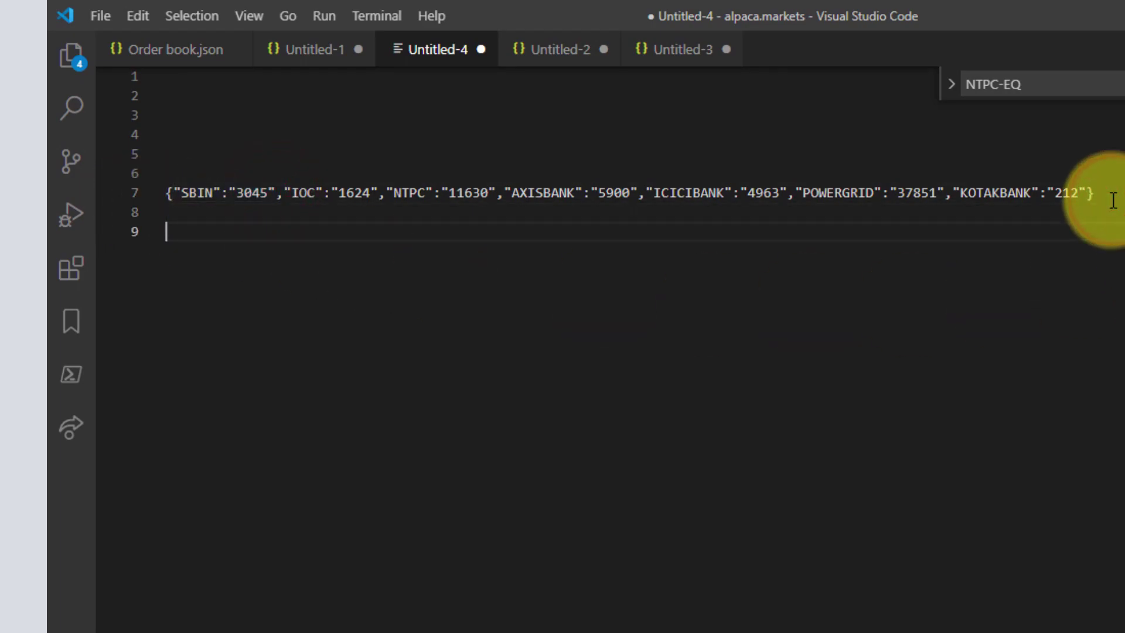
key(ctrl+v)
text(})
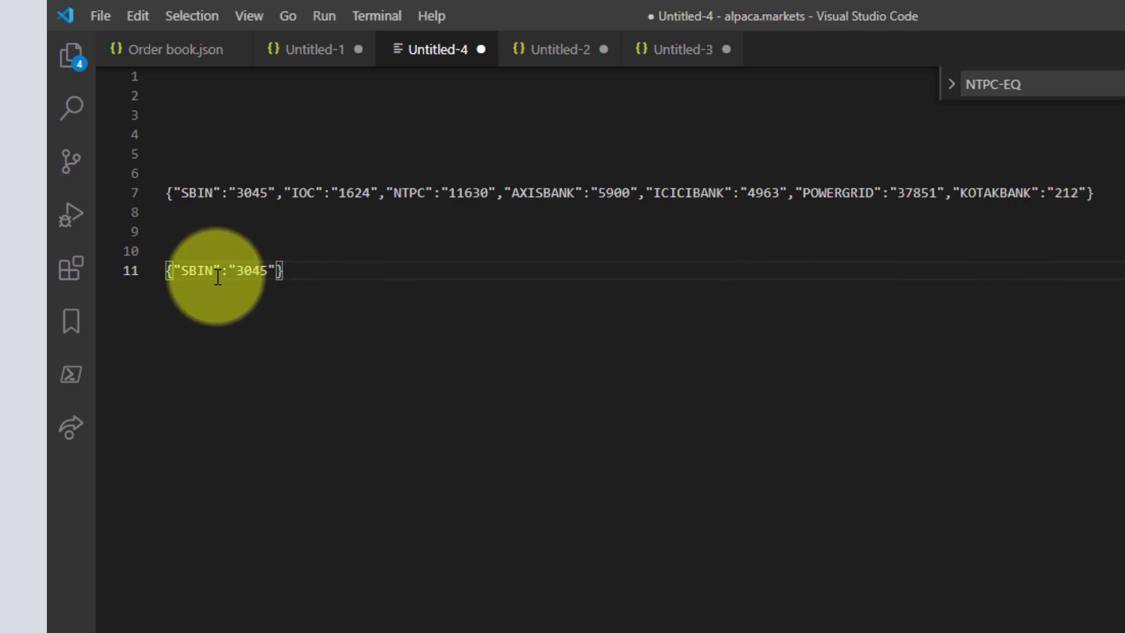
Examine how each symbol is paired with its instrument token in the single SBIN entry and in the full list
double_click(198, 270)
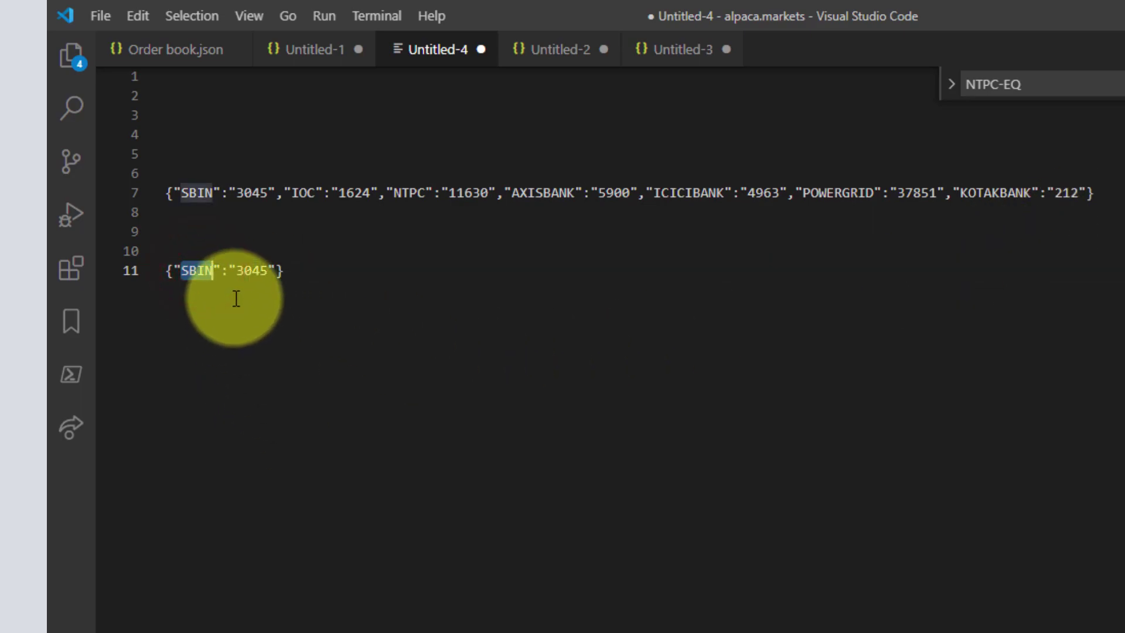
double_click(252, 268)
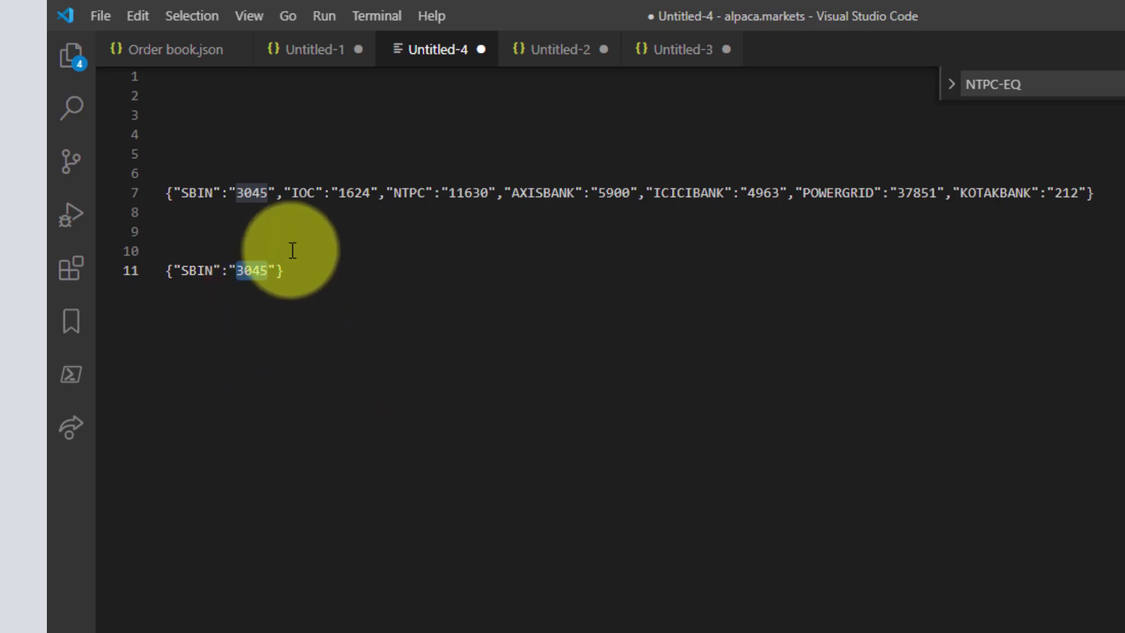
drag(1099, 195, 176, 194)
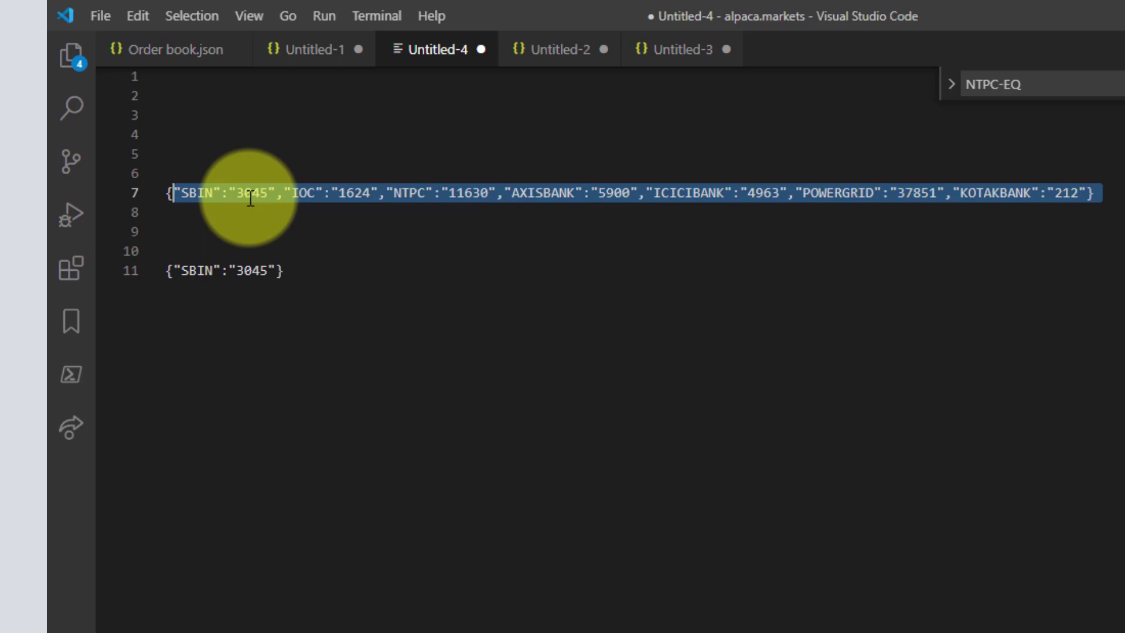
double_click(249, 193)
click(183, 191)
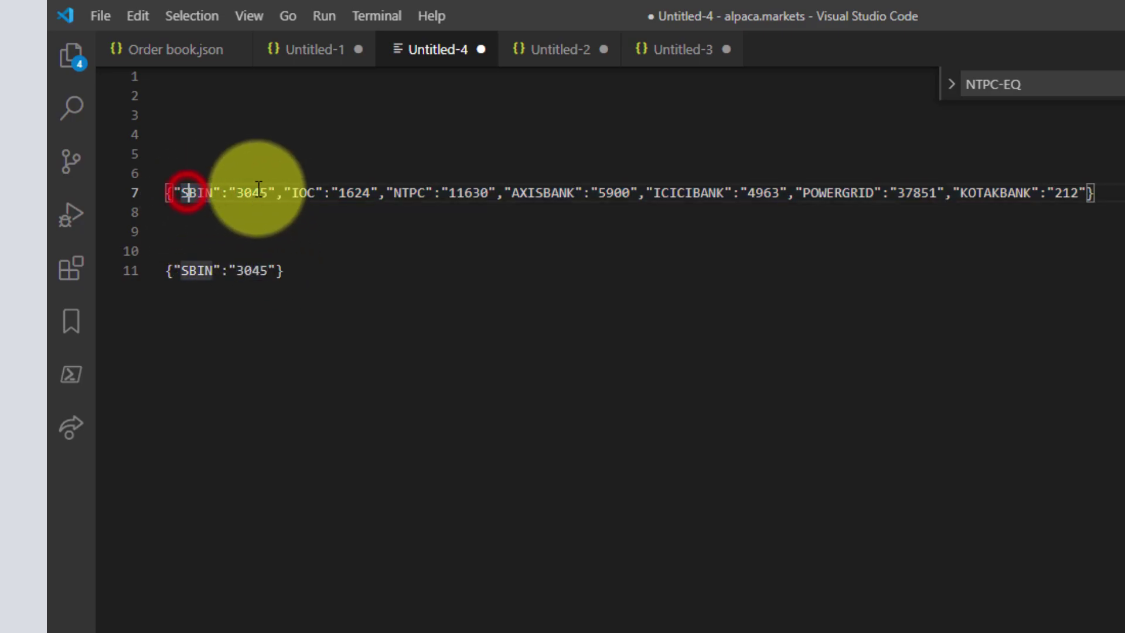
drag(238, 193, 259, 192)
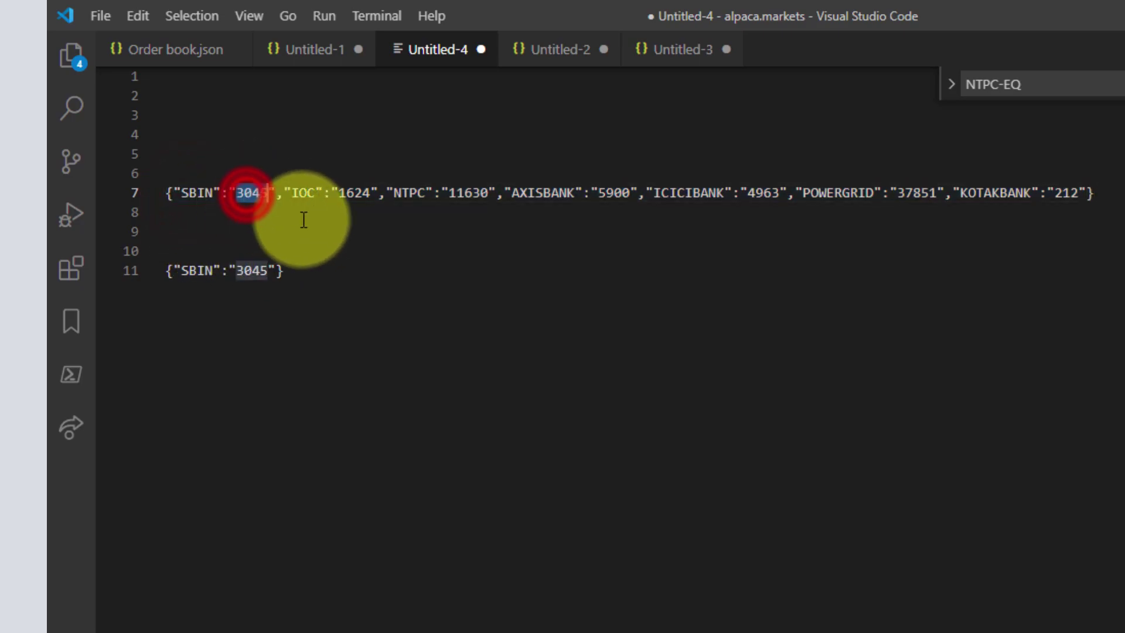
click(352, 192)
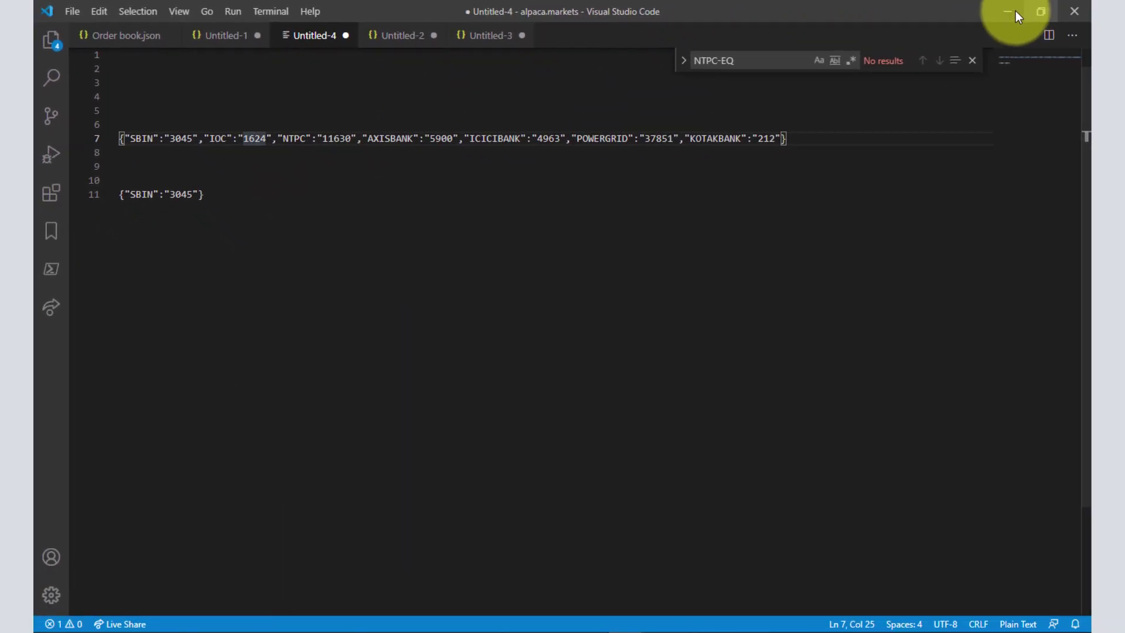
Return to NextLevelbot in the browser and open the Broker Symbols page in a new tab
click(1015, 11)
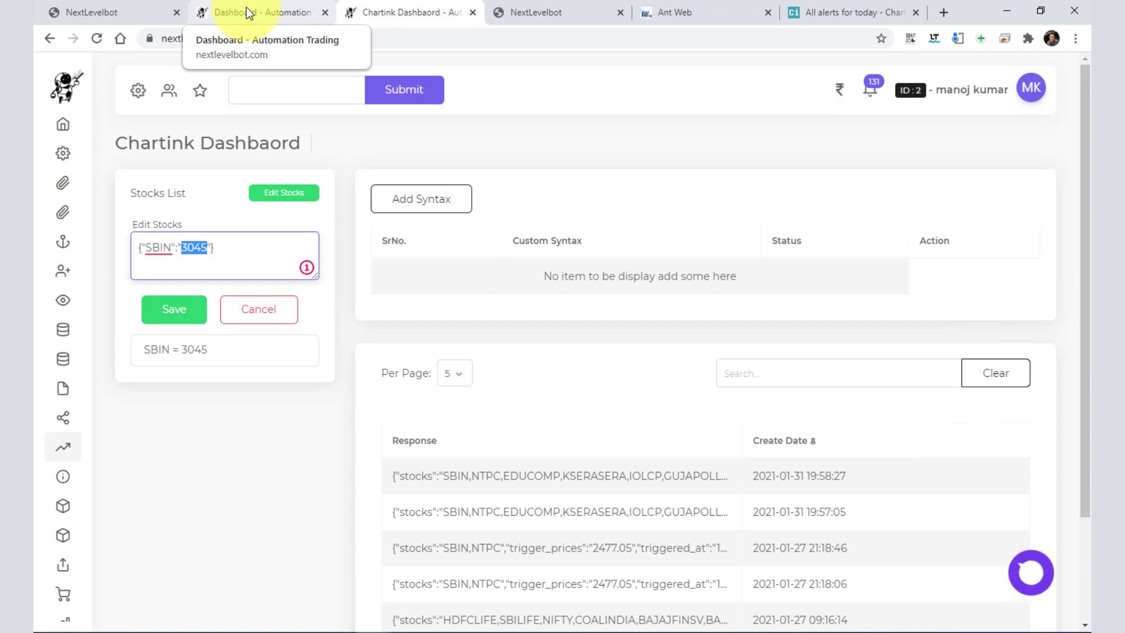
mouse_move(41, 464)
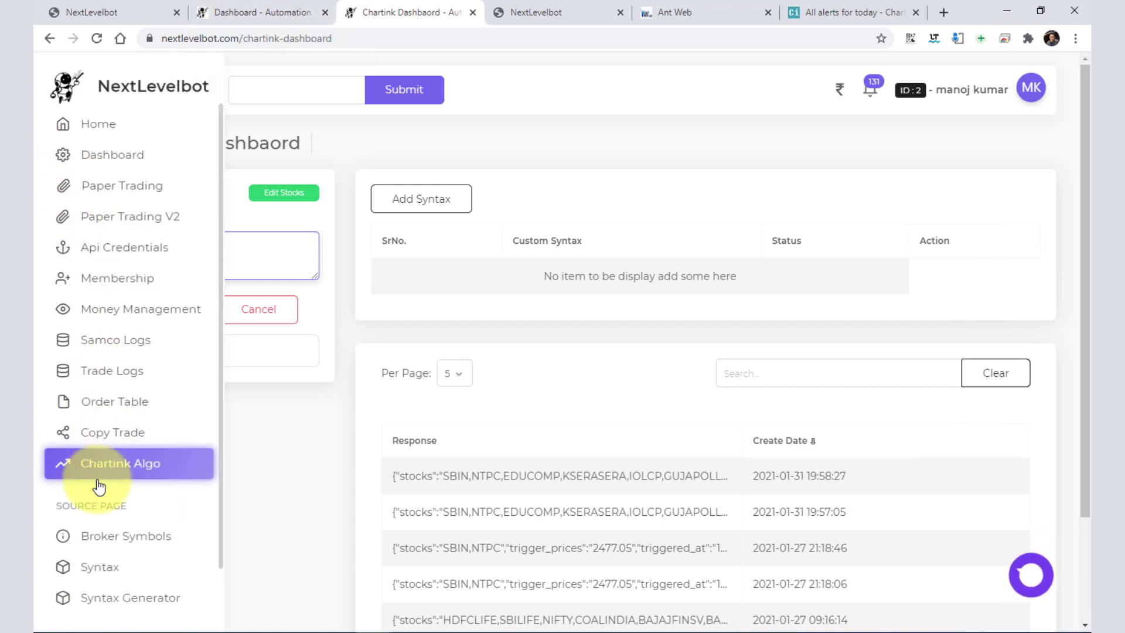
right_click(123, 544)
click(180, 409)
click(482, 13)
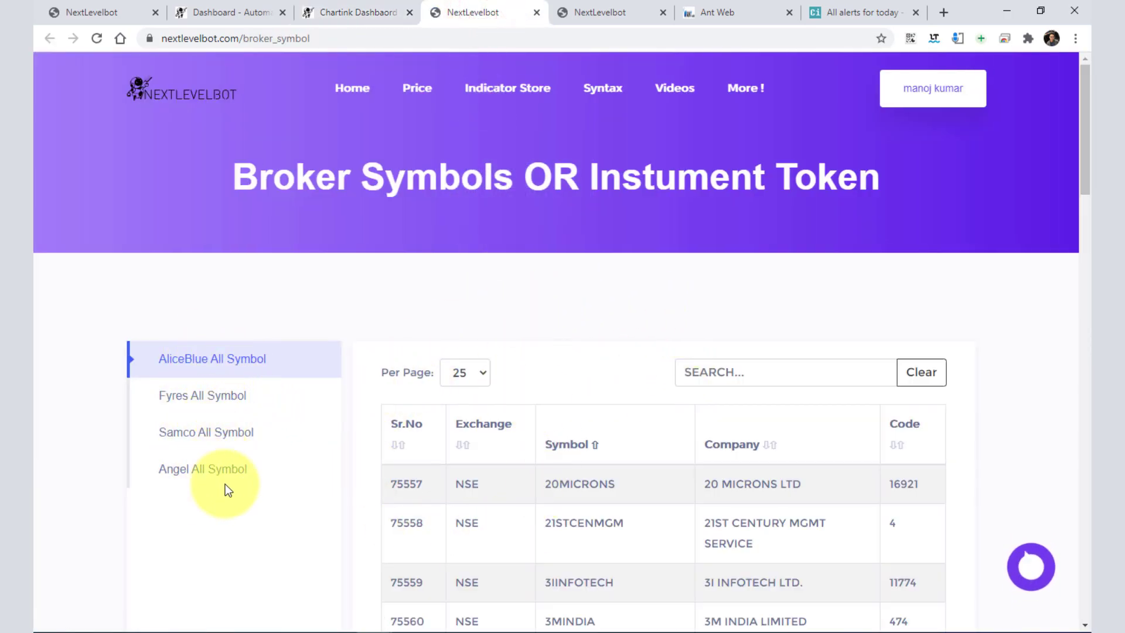
Search the AliceBlue symbols for SBIN and check the code of its NSE entry
click(727, 373)
text(SBIN)
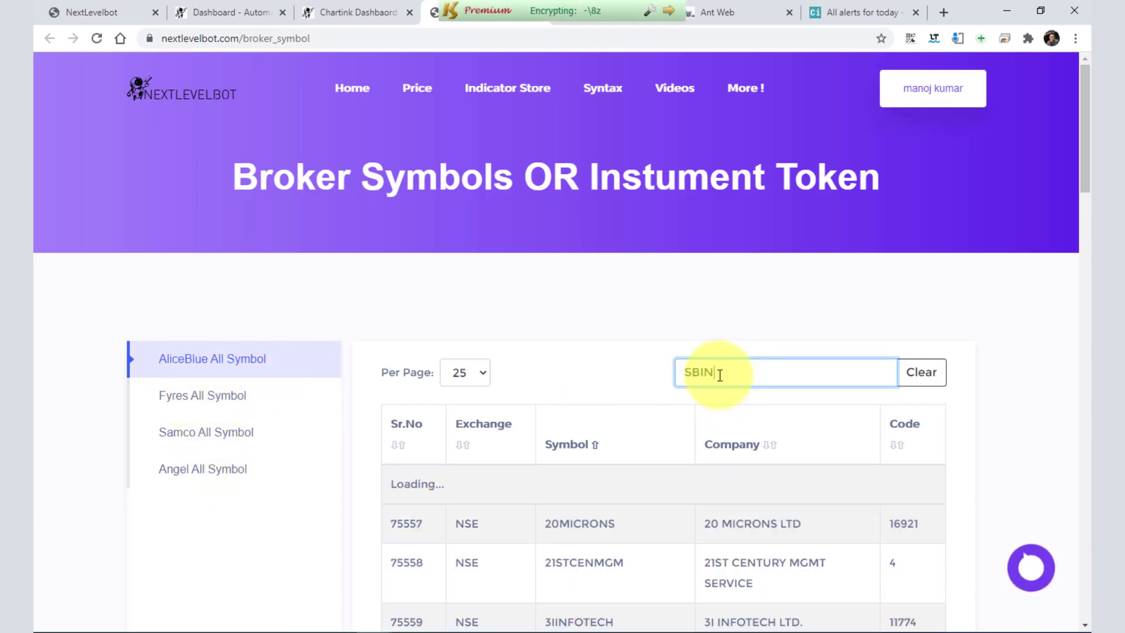
scroll(630, 378, down, 1)
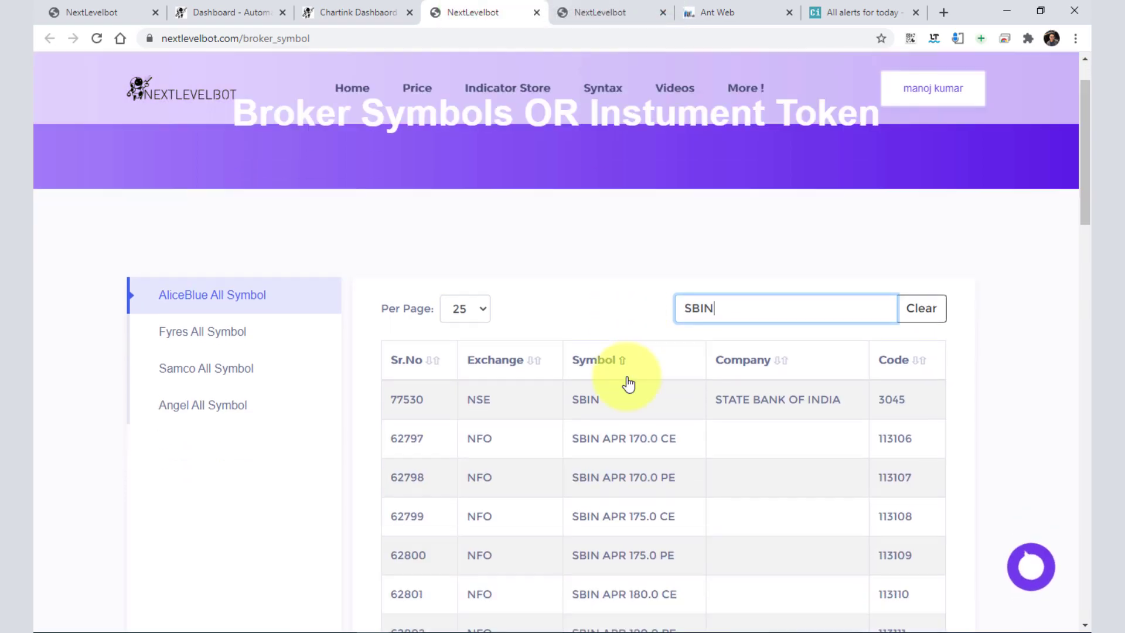
drag(610, 393, 572, 393)
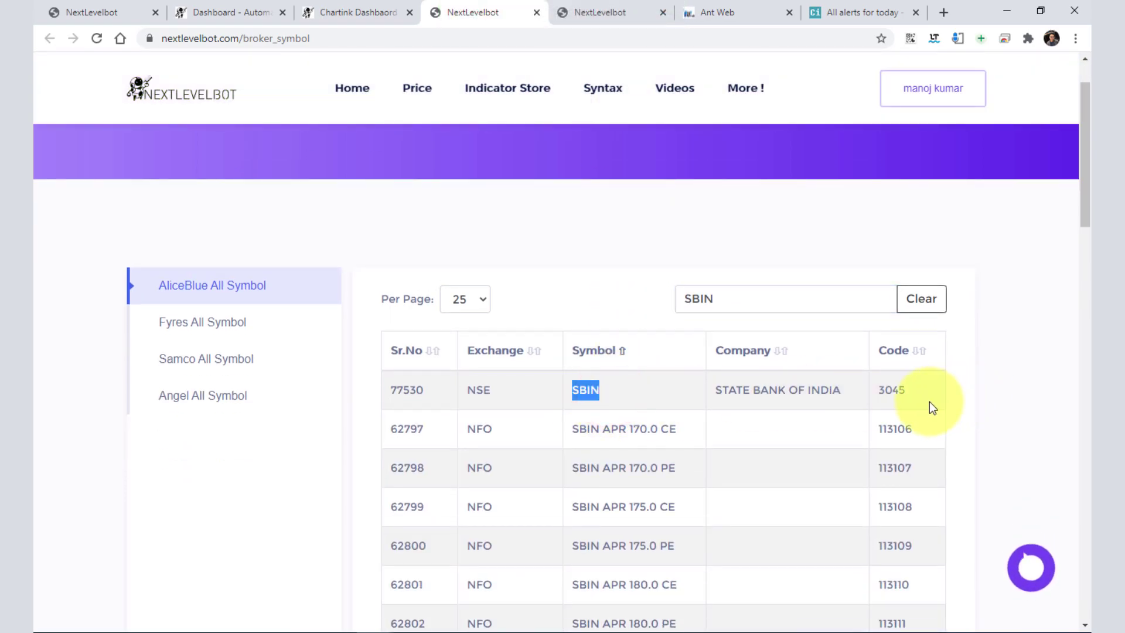
double_click(891, 390)
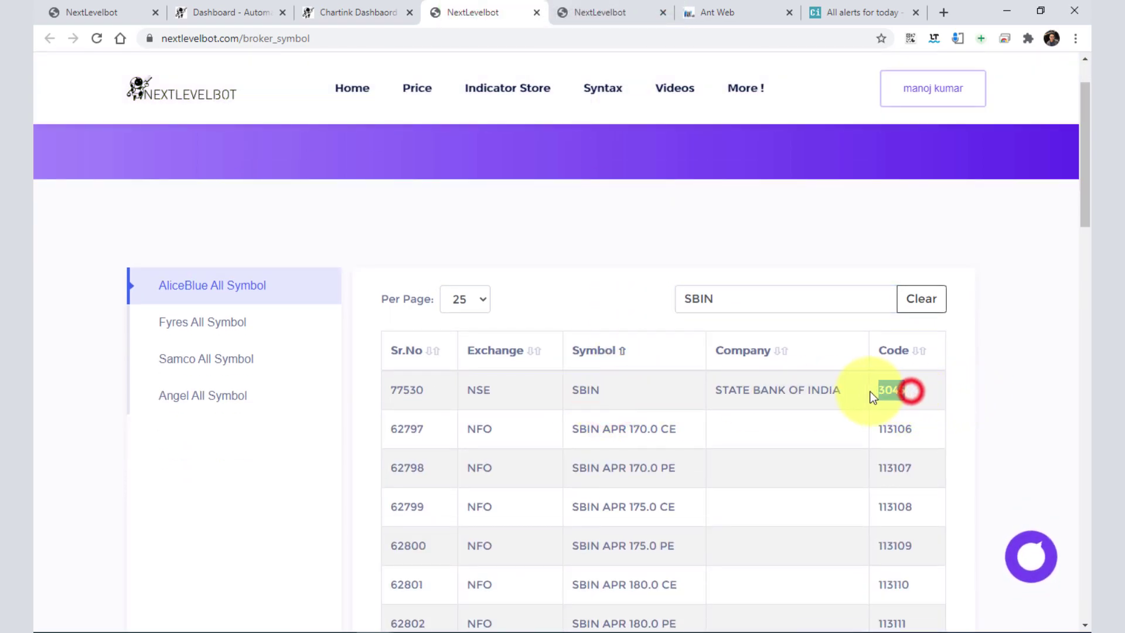
Search the AliceBlue symbols for IOC and check the code of its NSE entry
double_click(728, 301)
key(BackSpace)
text(I)
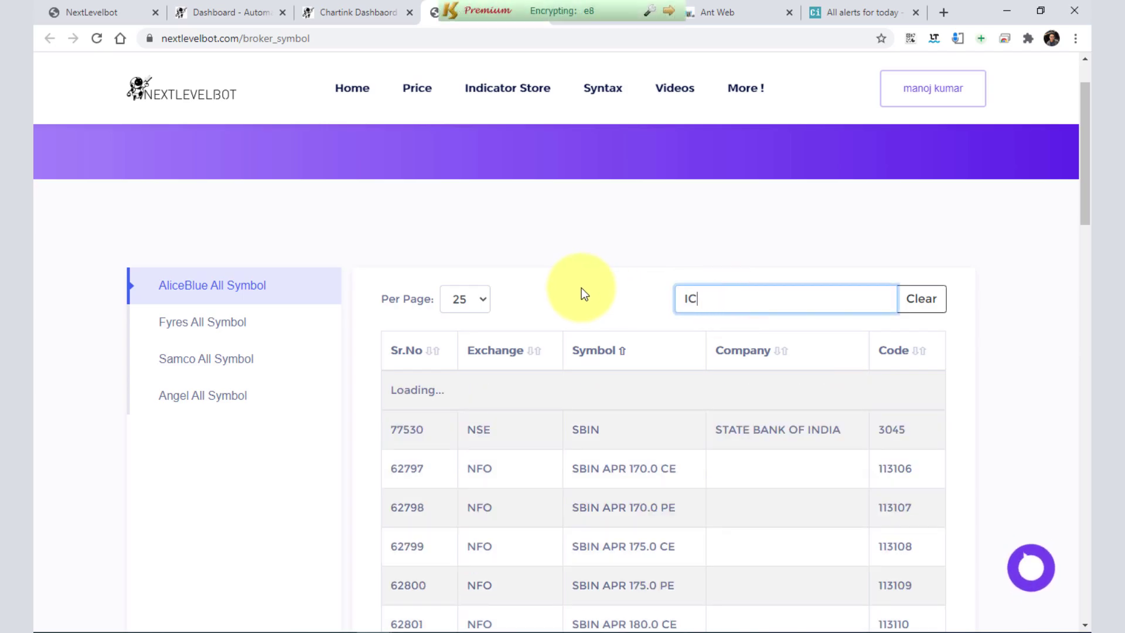
text(OC)
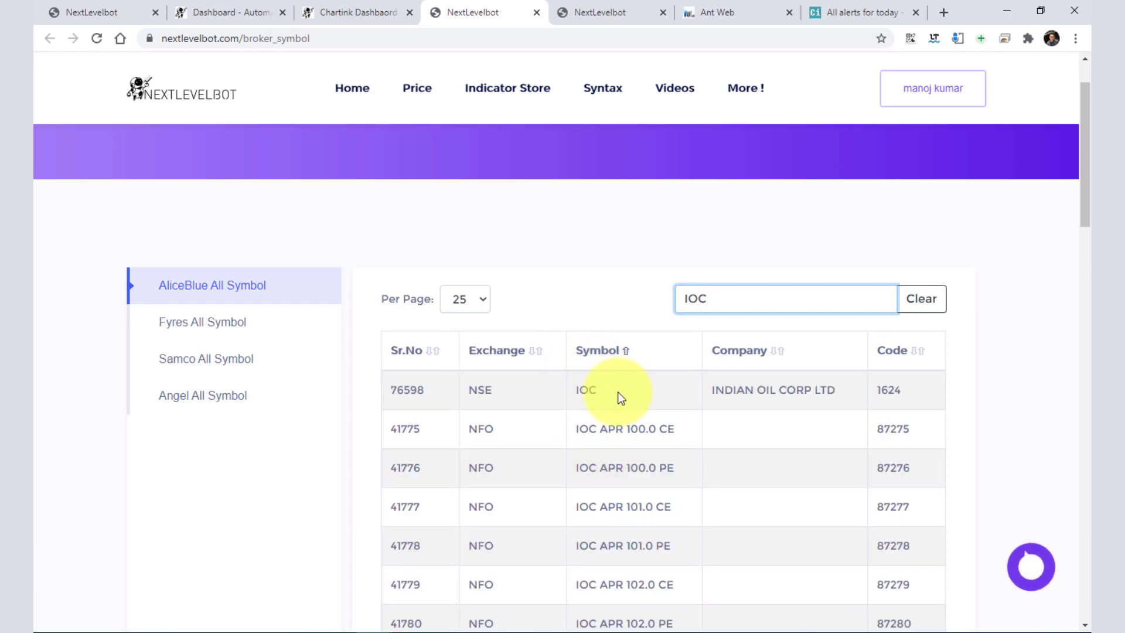
drag(598, 391, 575, 391)
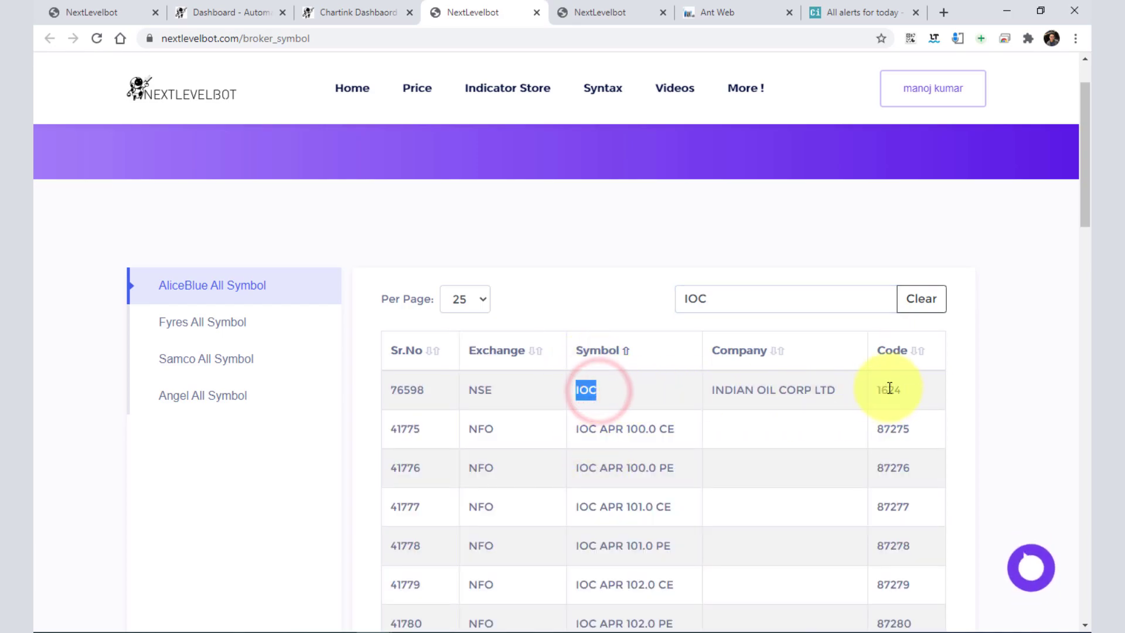
drag(904, 388, 875, 391)
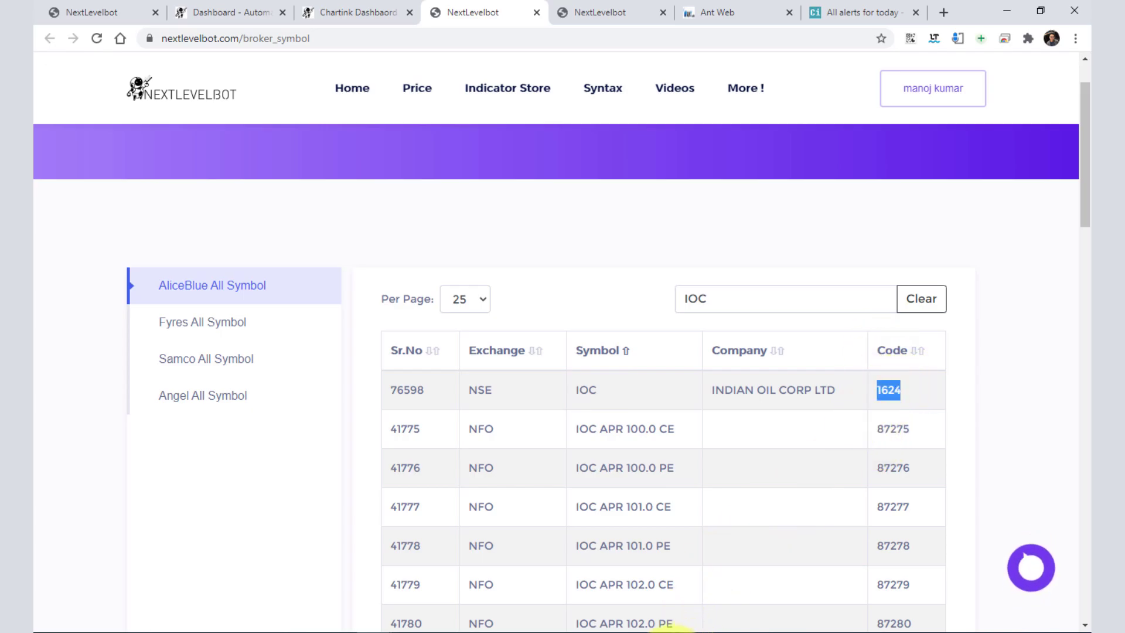
Switch to Visual Studio Code, copy the whole seven-stock JSON list on line 7, and return to the browser
mouse_move(636, 630)
click(929, 581)
click(481, 291)
drag(120, 137, 804, 146)
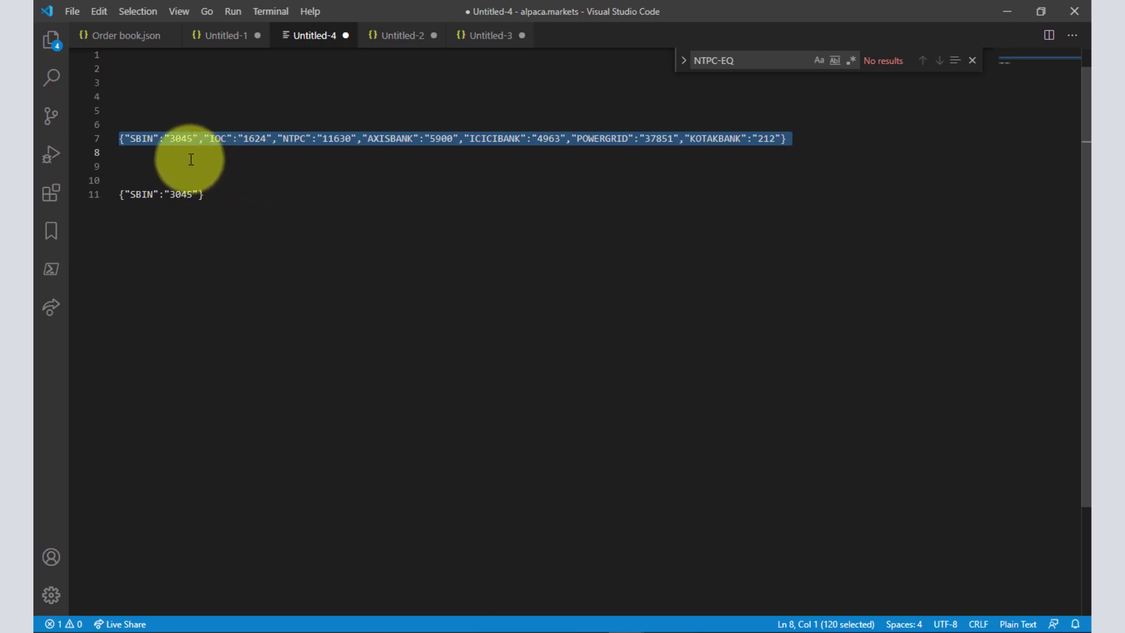
double_click(176, 139)
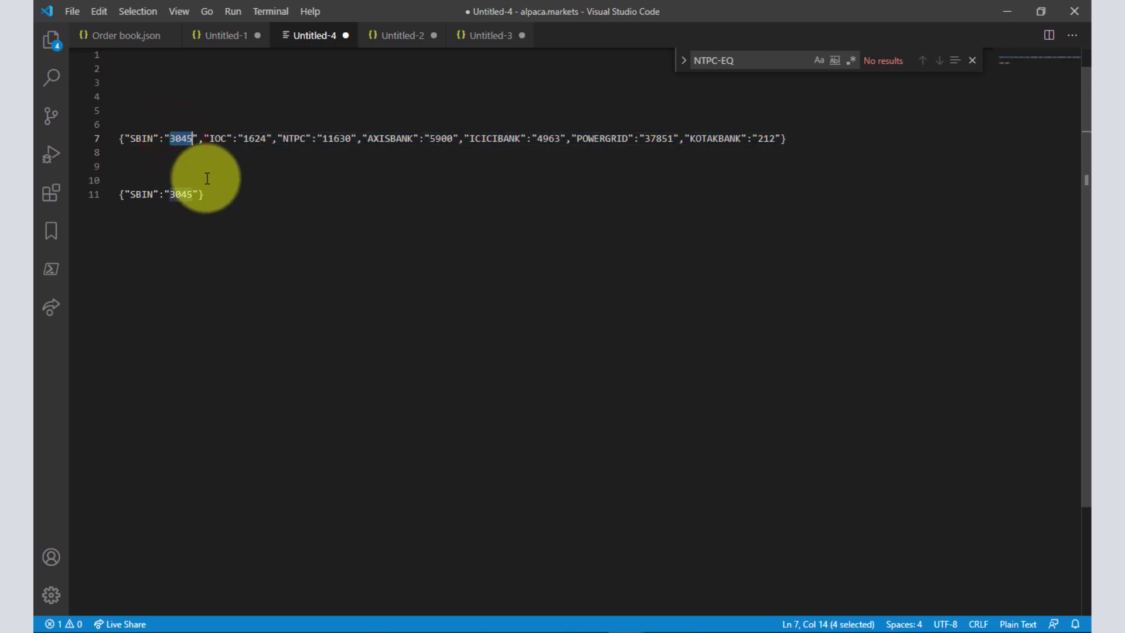
drag(787, 139, 93, 141)
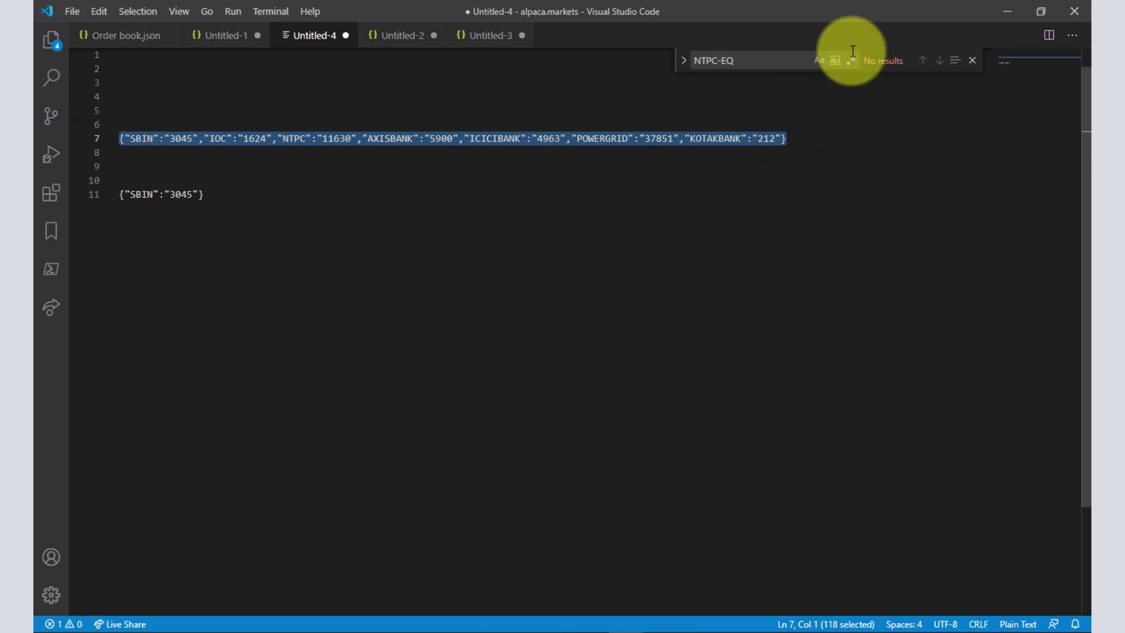
click(1006, 11)
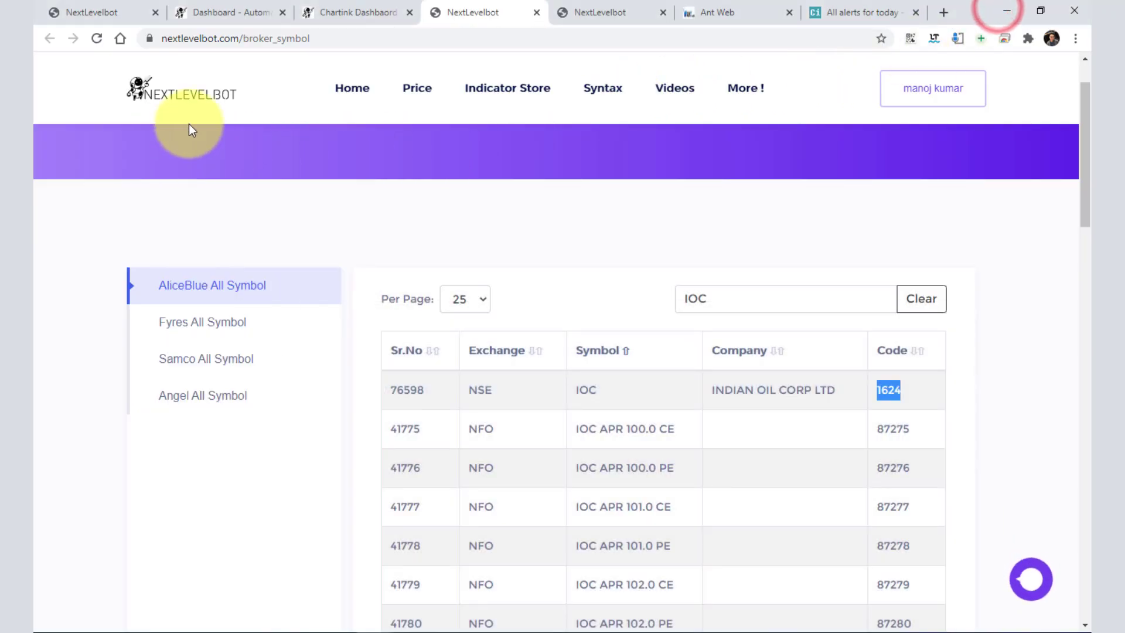
Go to the Chartink dashboard, compare the SBIN entry in the stocks editor with its list row, and cancel the edit
click(351, 10)
click(226, 250)
drag(226, 250, 121, 261)
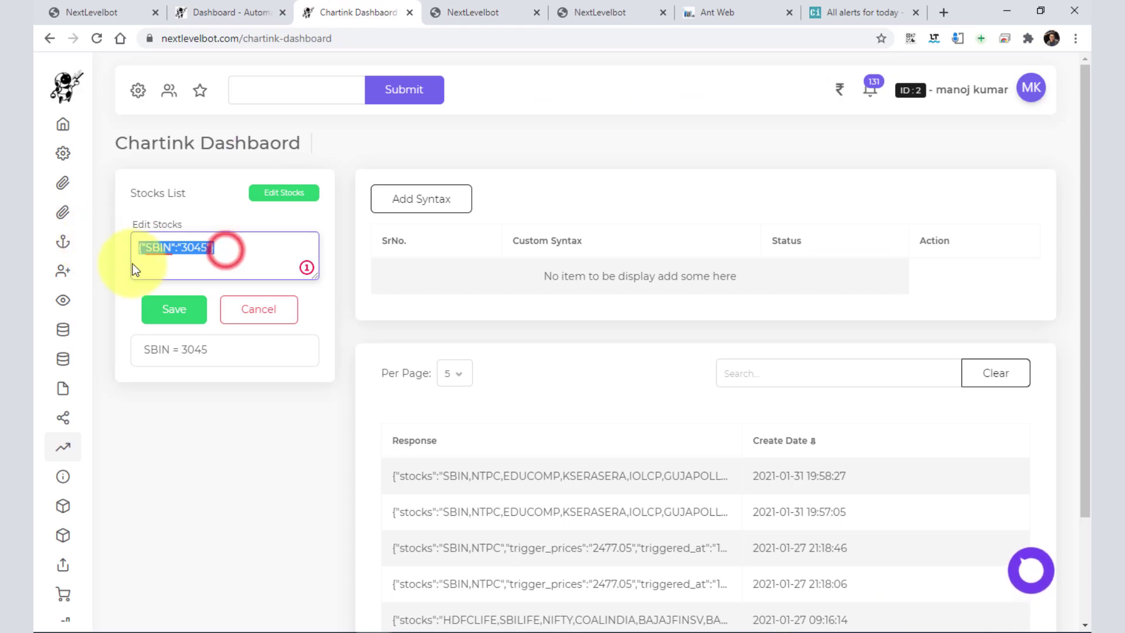
drag(208, 350, 145, 351)
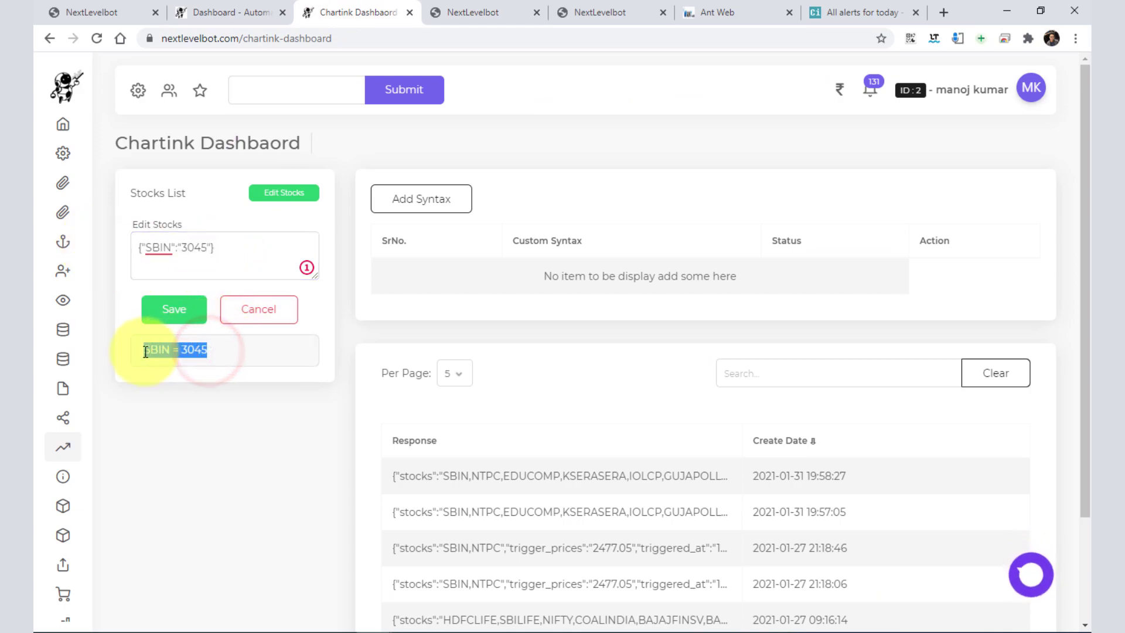
click(276, 309)
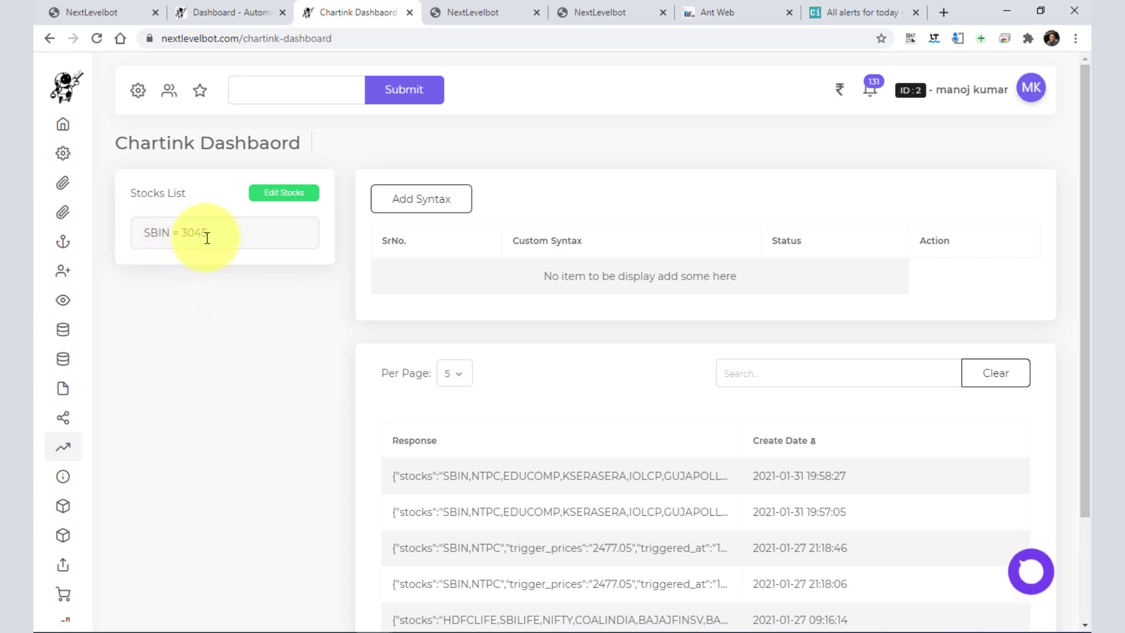
drag(188, 234, 140, 234)
Replace the stocks list with the copied seven-stock JSON list, save it, and check the saved entries
click(266, 195)
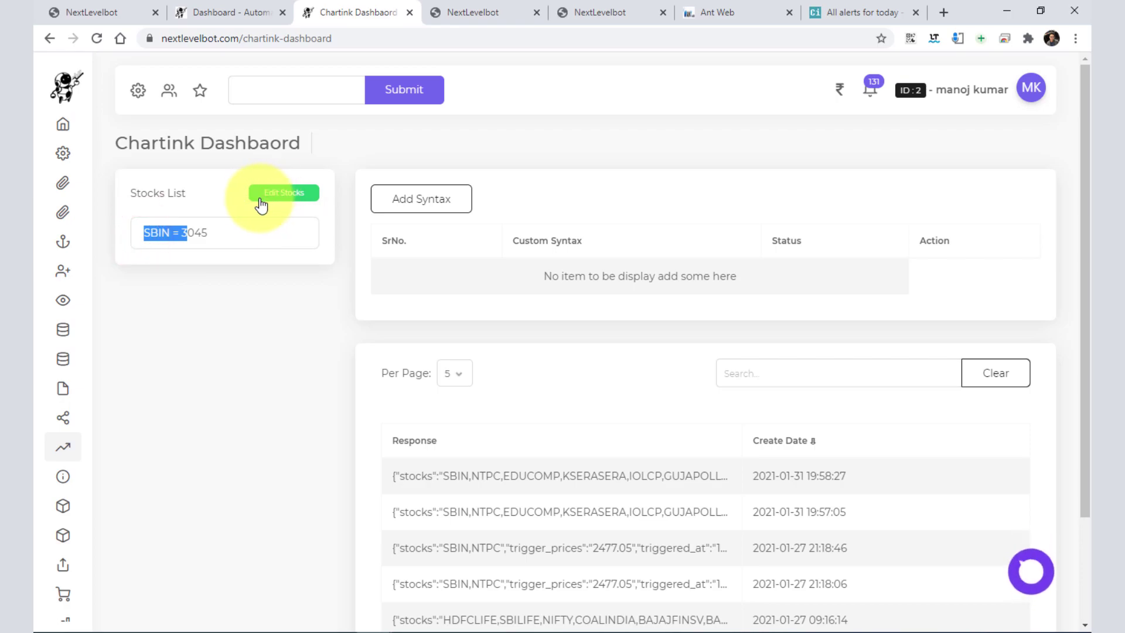
triple_click(216, 248)
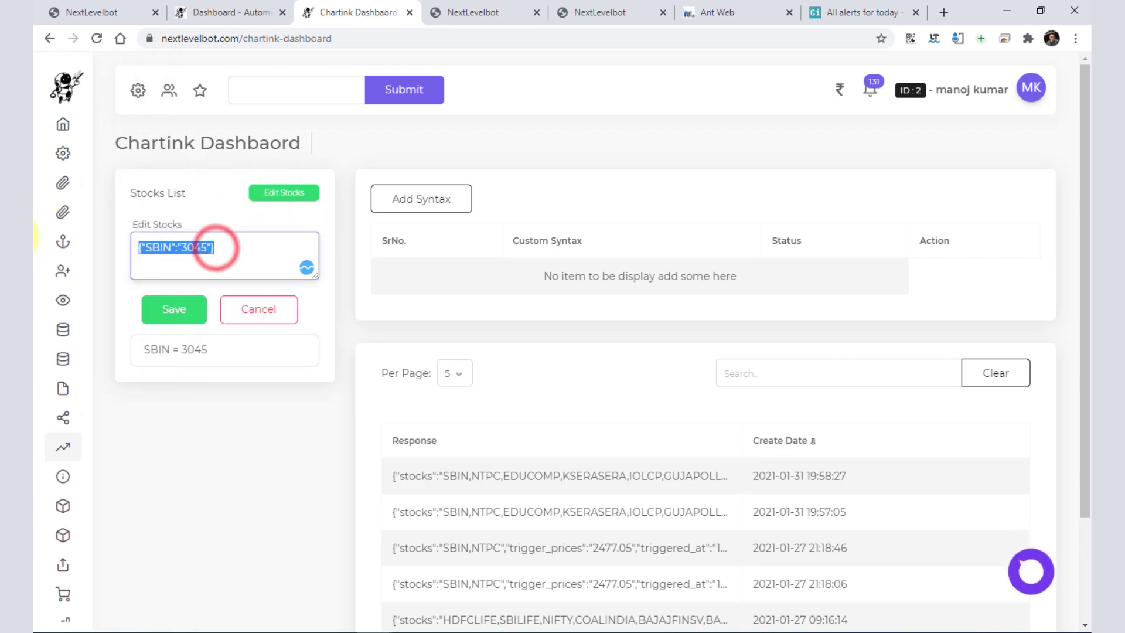
key(BackSpace)
key(ctrl+v)
mouse_move(127, 262)
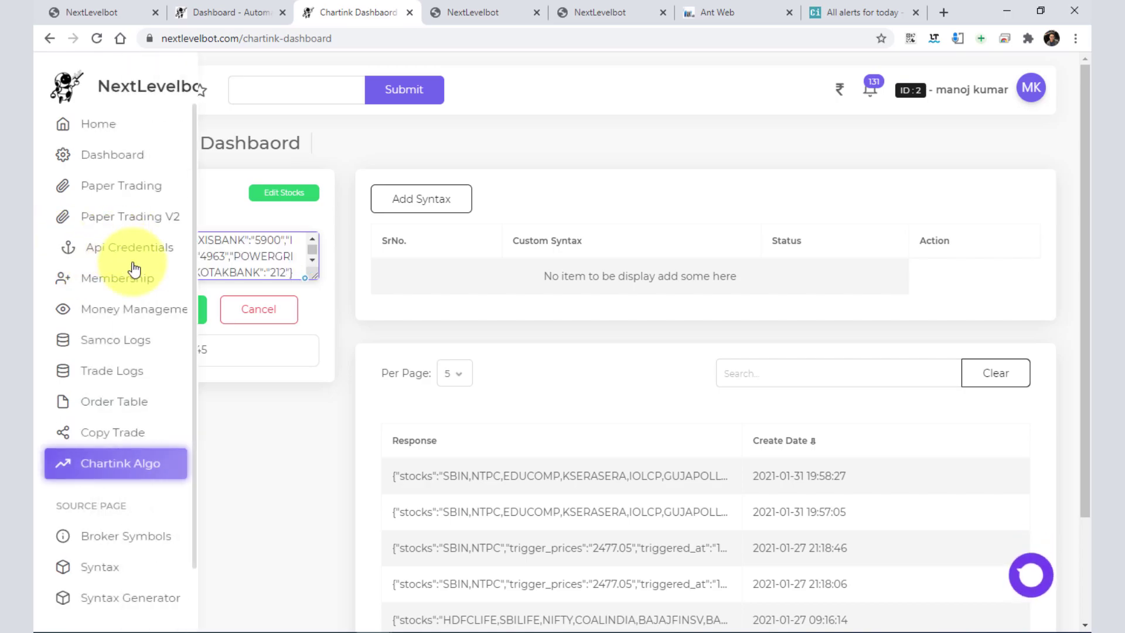
click(195, 311)
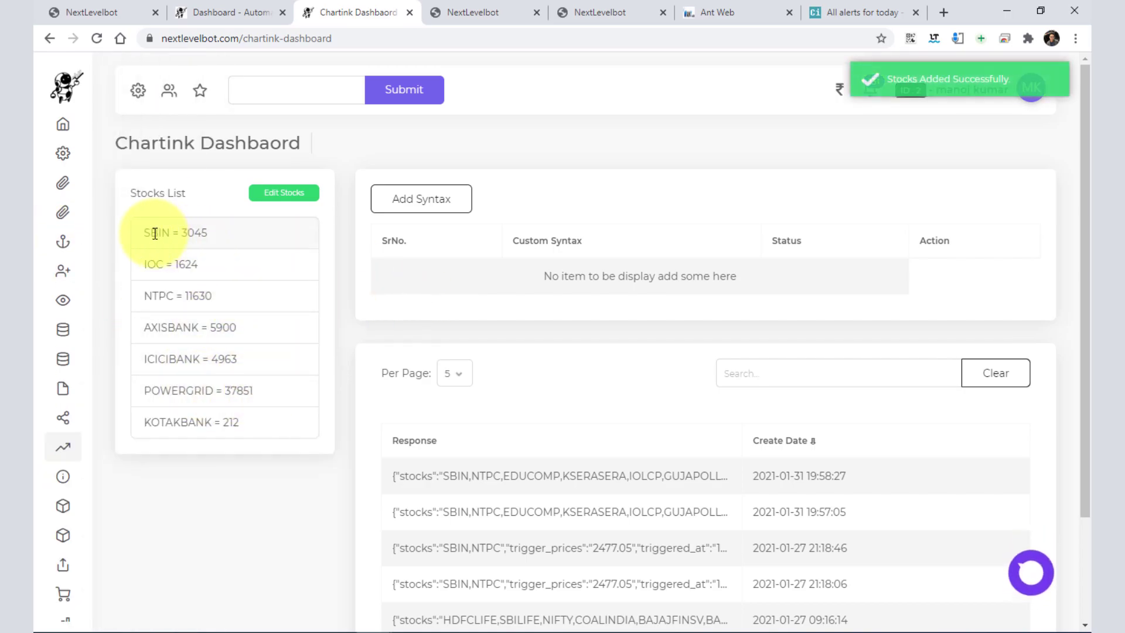
drag(155, 233, 216, 236)
drag(146, 264, 254, 334)
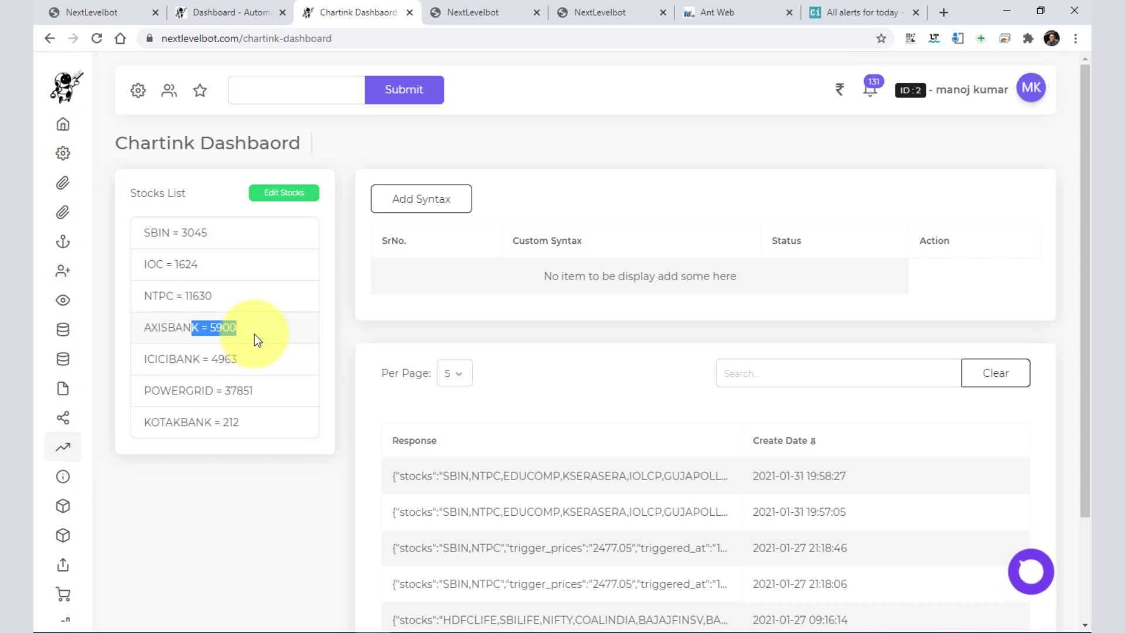
Open the Syntax Generator from the main dashboard in a new browser tab and choose the AliceBlue syntax
drag(542, 276, 722, 287)
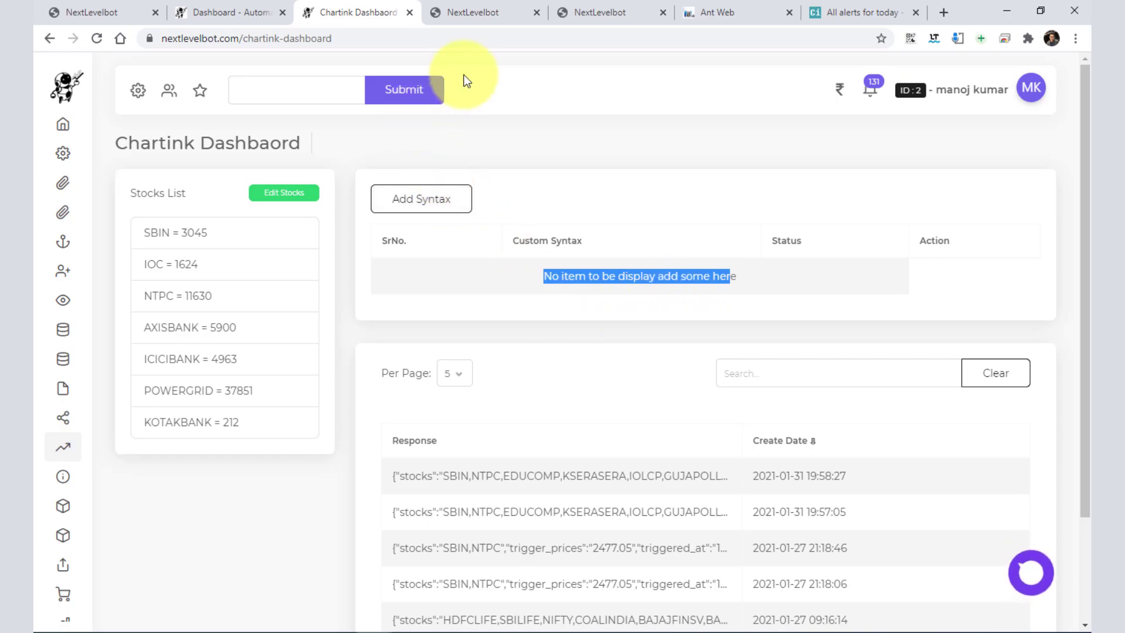
click(207, 12)
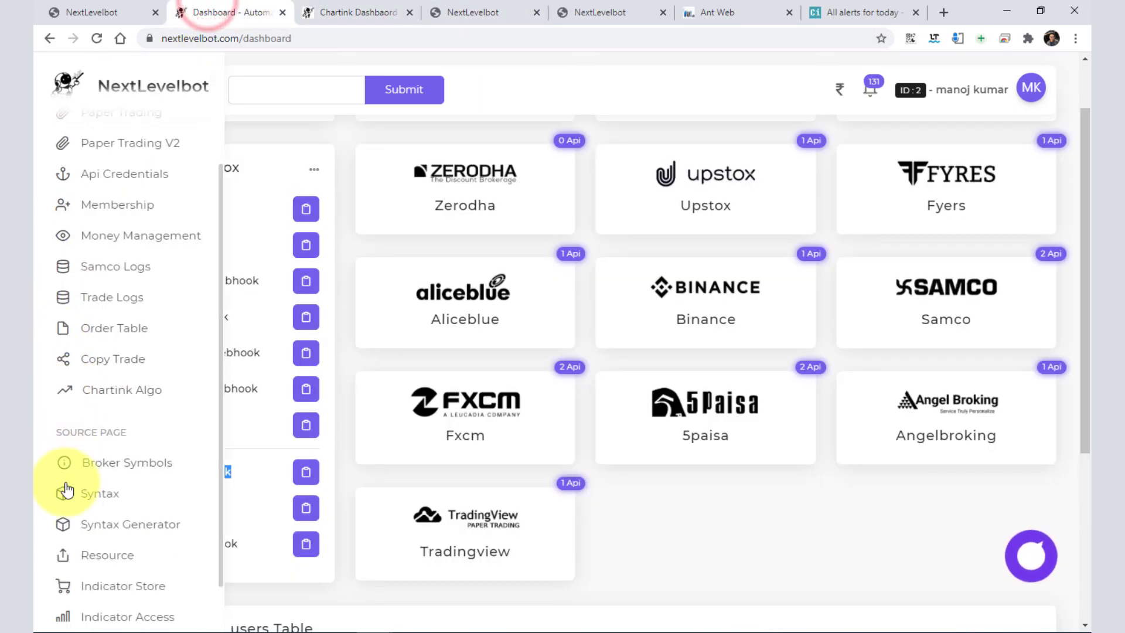
click(474, 10)
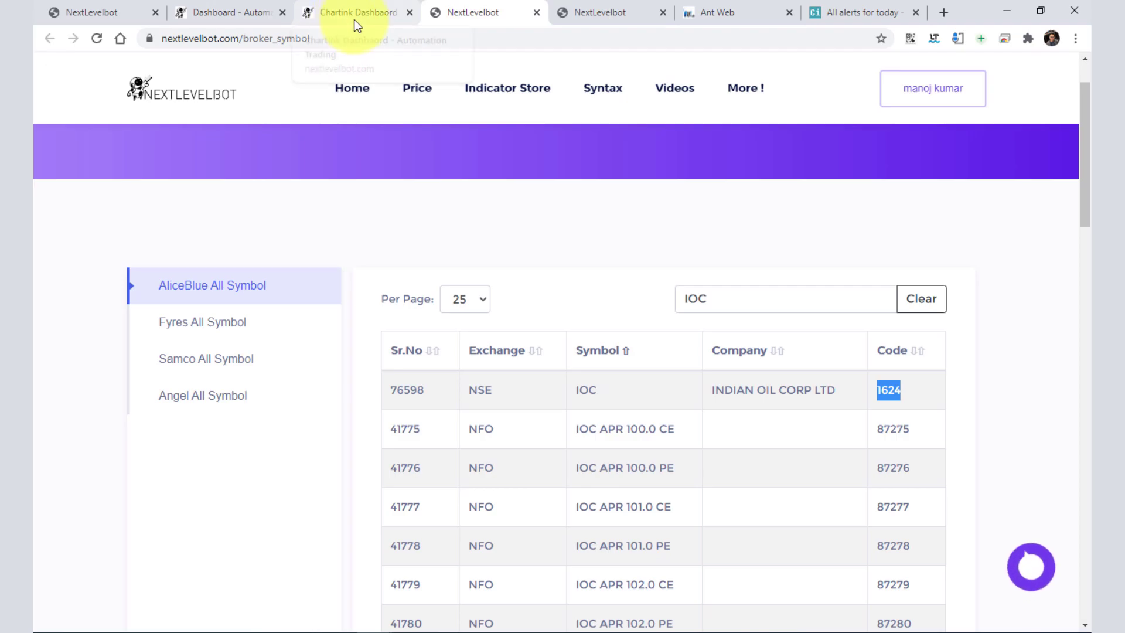
click(246, 12)
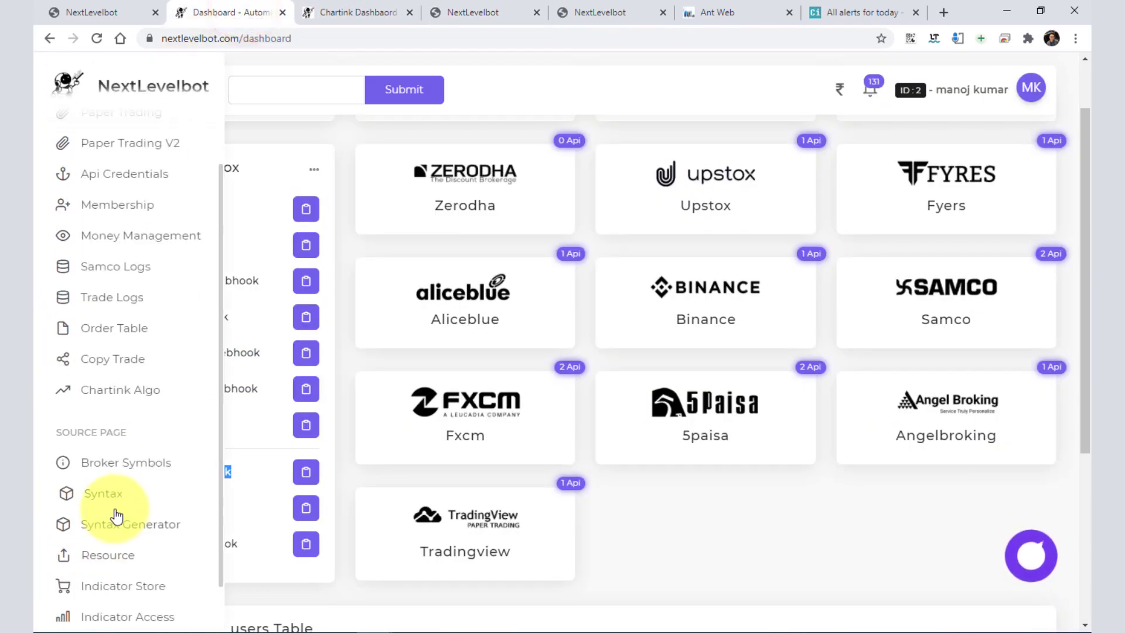
right_click(117, 523)
click(191, 396)
drag(338, 1, 420, 1)
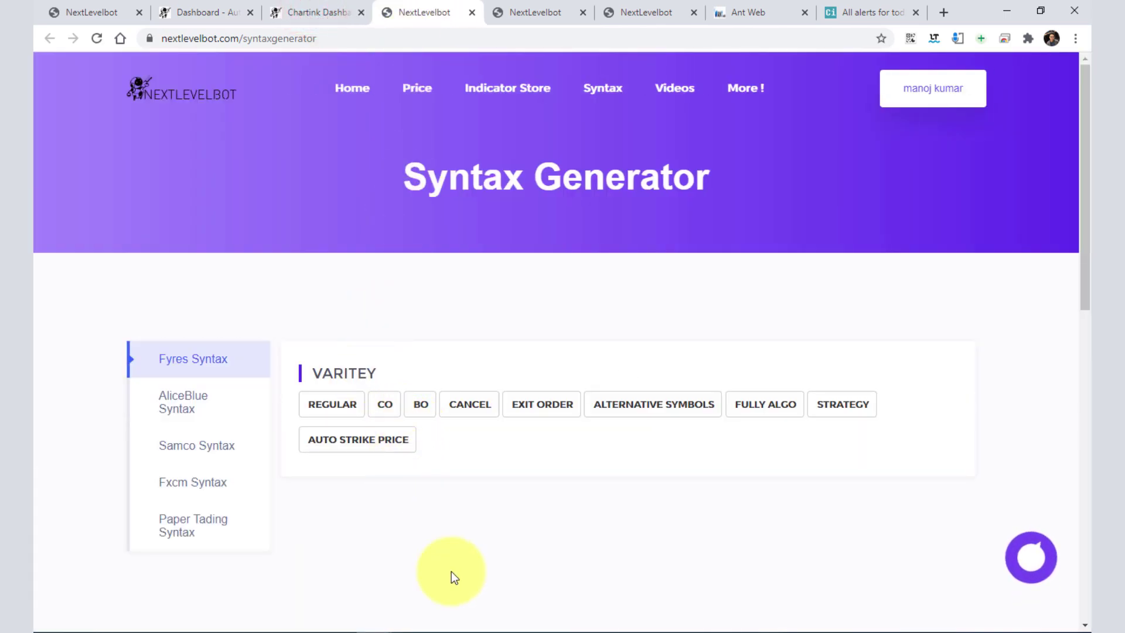
click(188, 403)
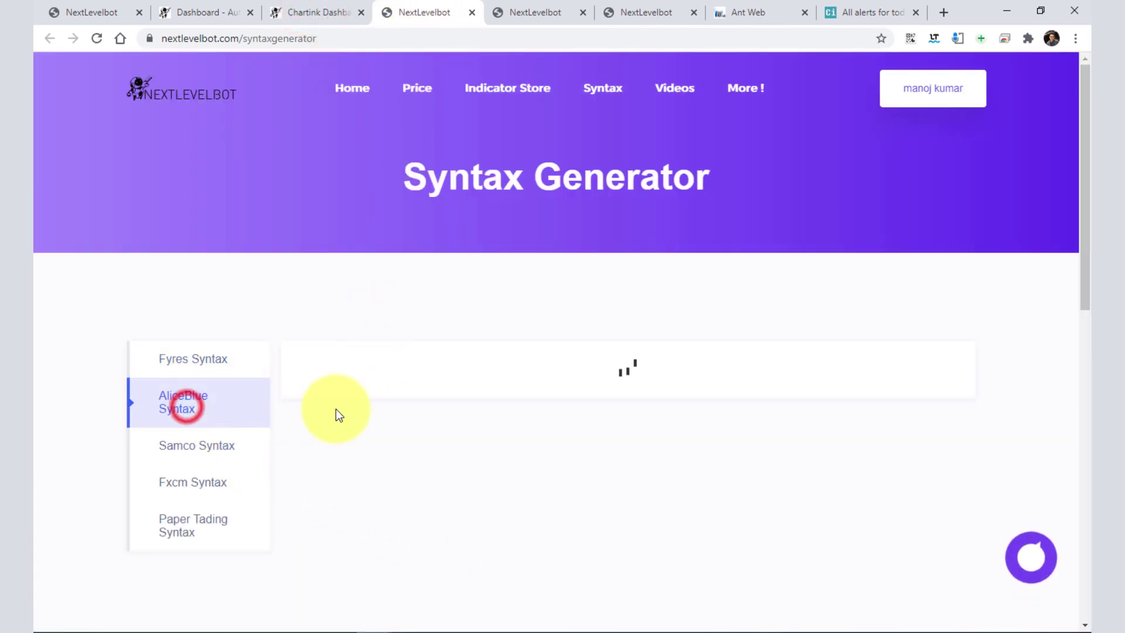
scroll(354, 374, down, 1)
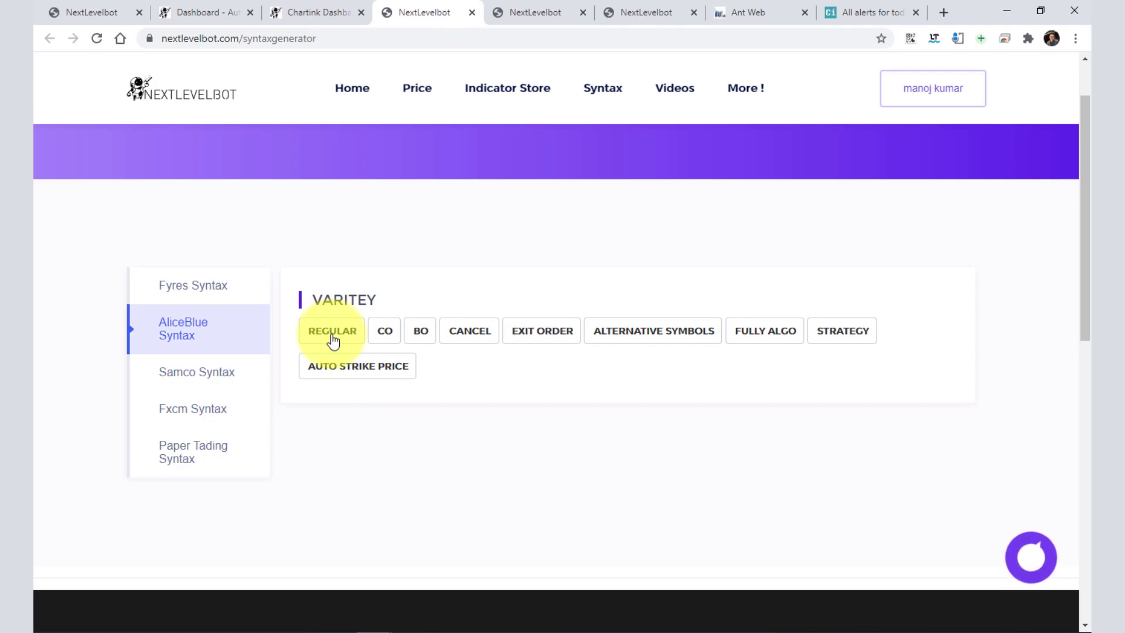
Choose the REGULAR variety and enter CTS as the instrument token
click(333, 340)
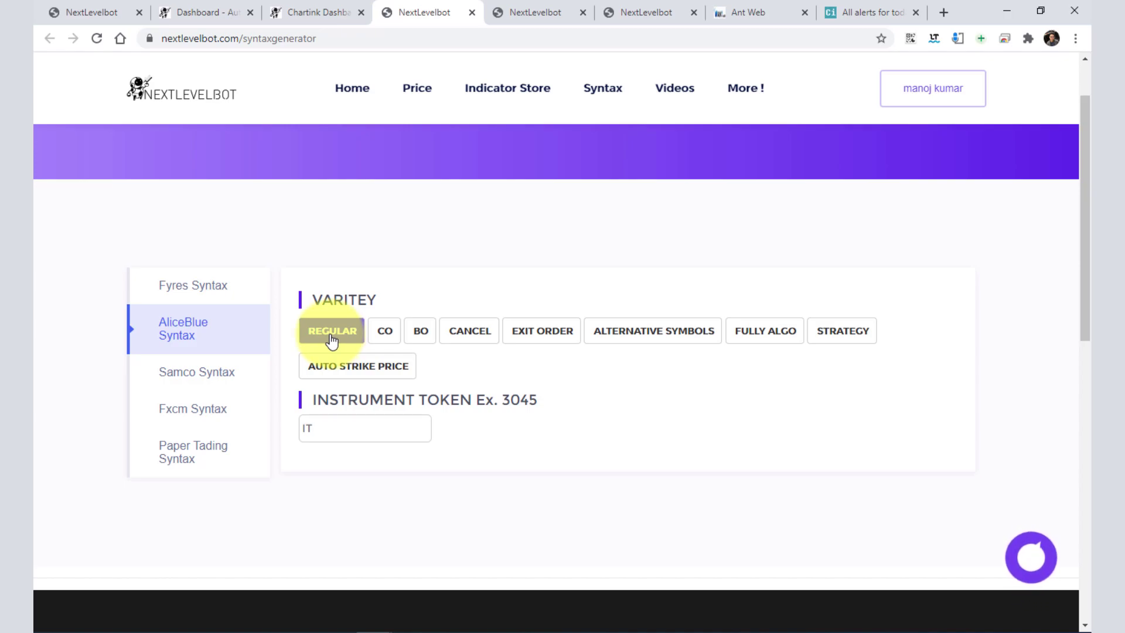
drag(329, 399, 529, 401)
scroll(539, 498, down, 1)
click(330, 356)
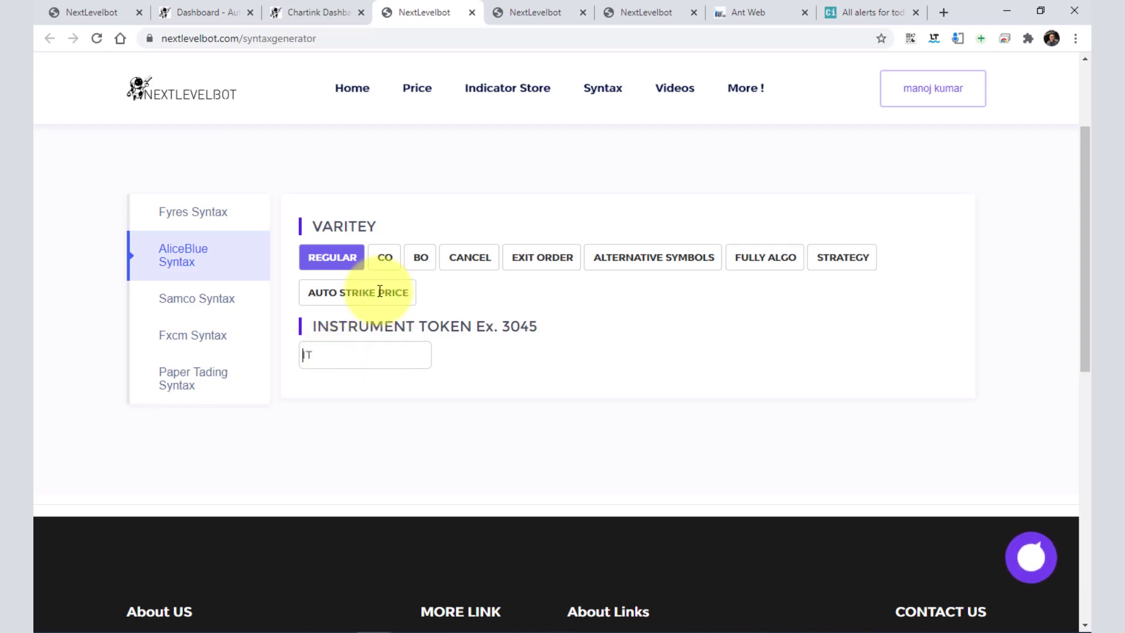
click(312, 12)
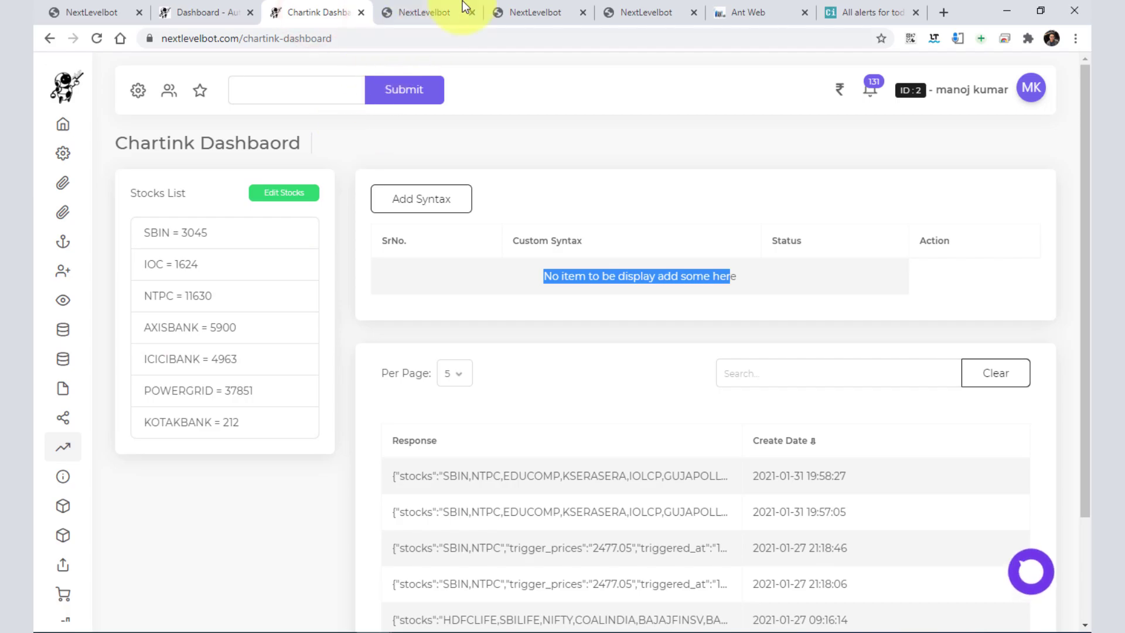
click(420, 13)
click(307, 358)
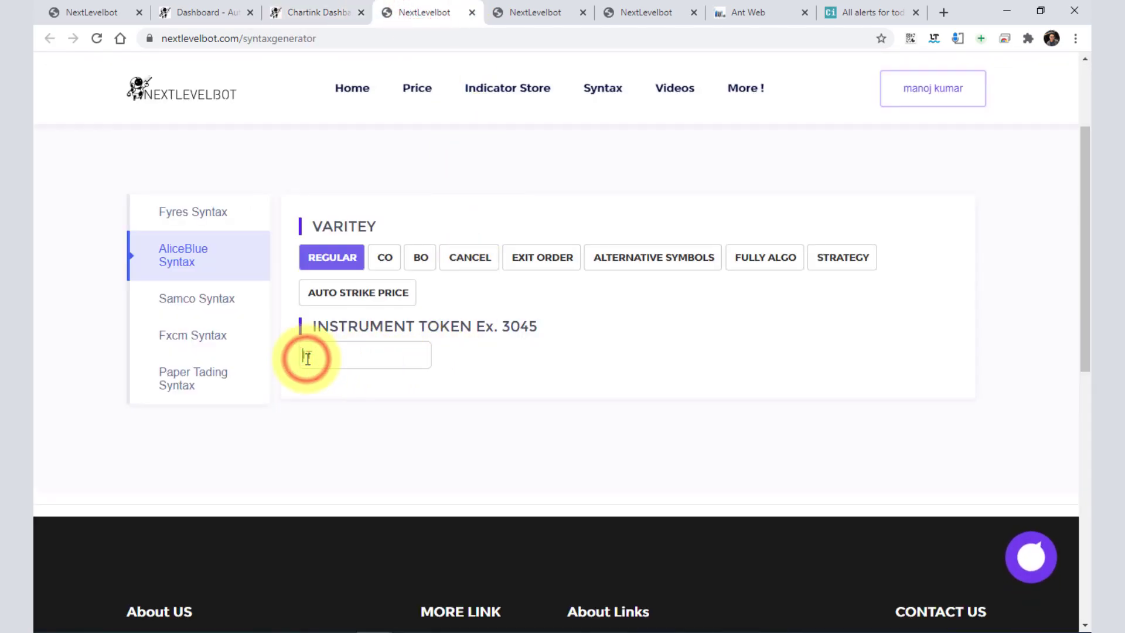
text(GT)
text(S)
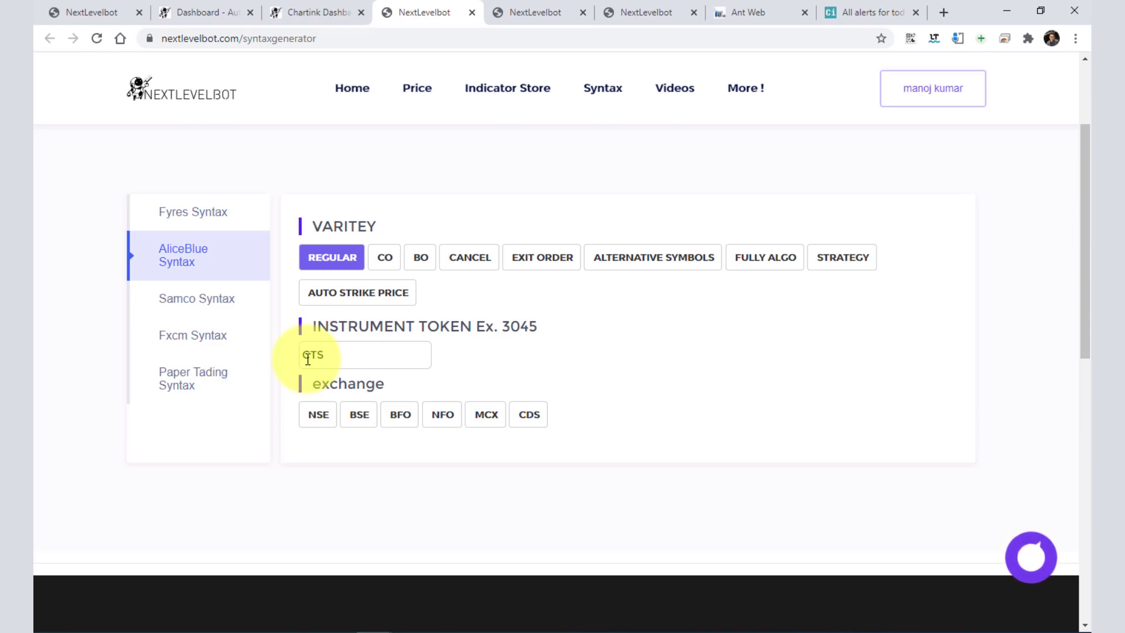
Set the exchange to NSE, the quantity to 1 and the transaction type to BUY
drag(331, 356, 266, 350)
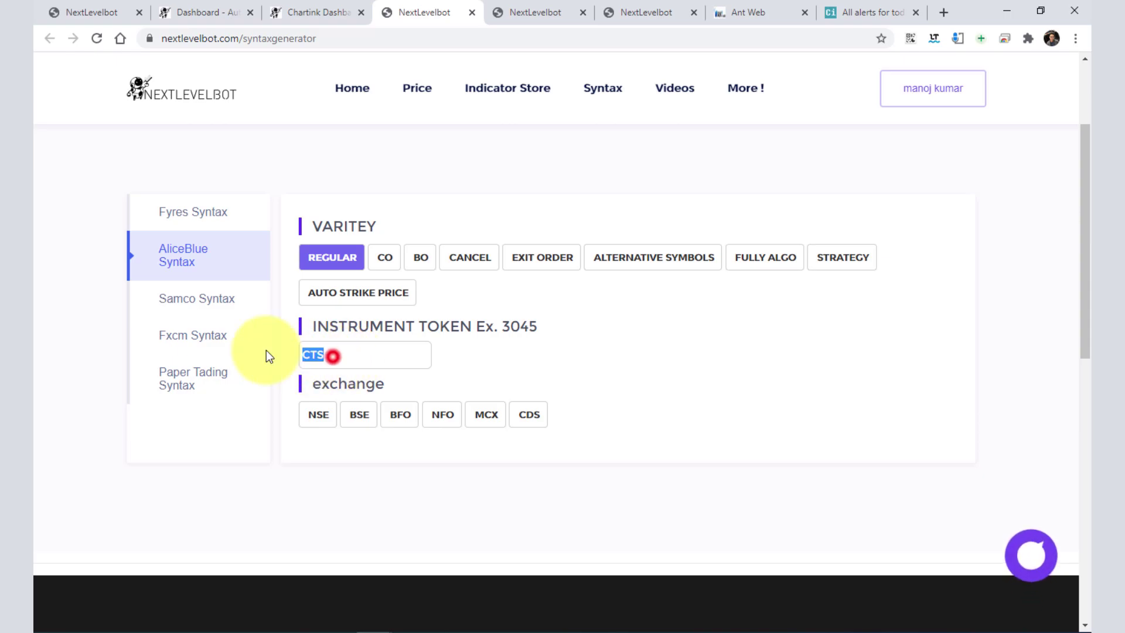
click(321, 415)
scroll(346, 449, down, 1)
click(318, 434)
text(1)
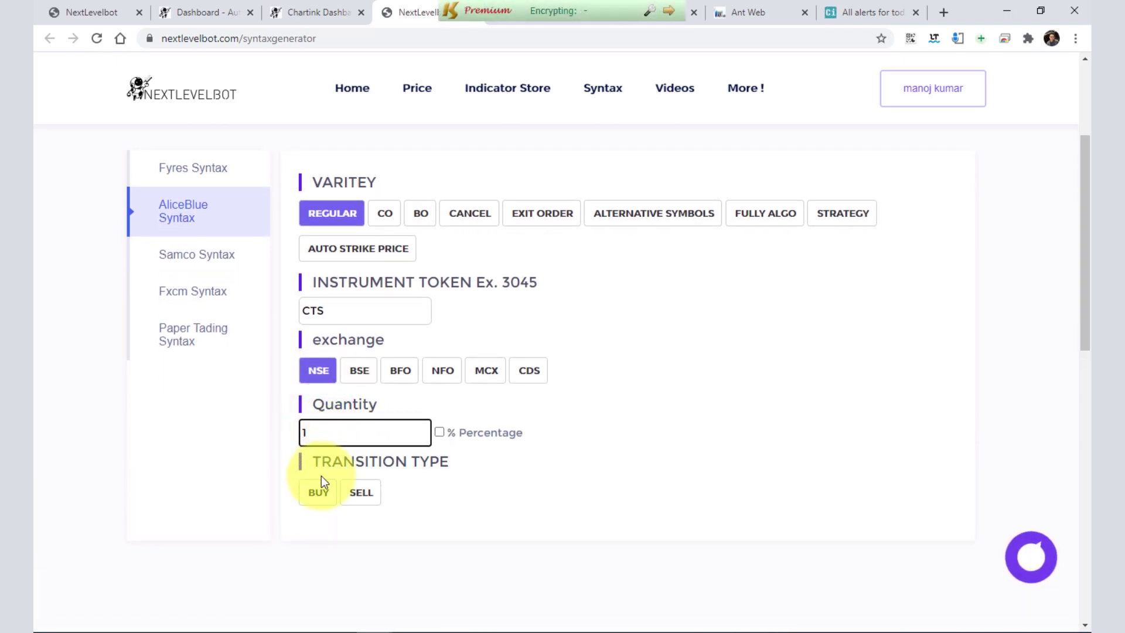
click(322, 497)
scroll(350, 492, down, 2)
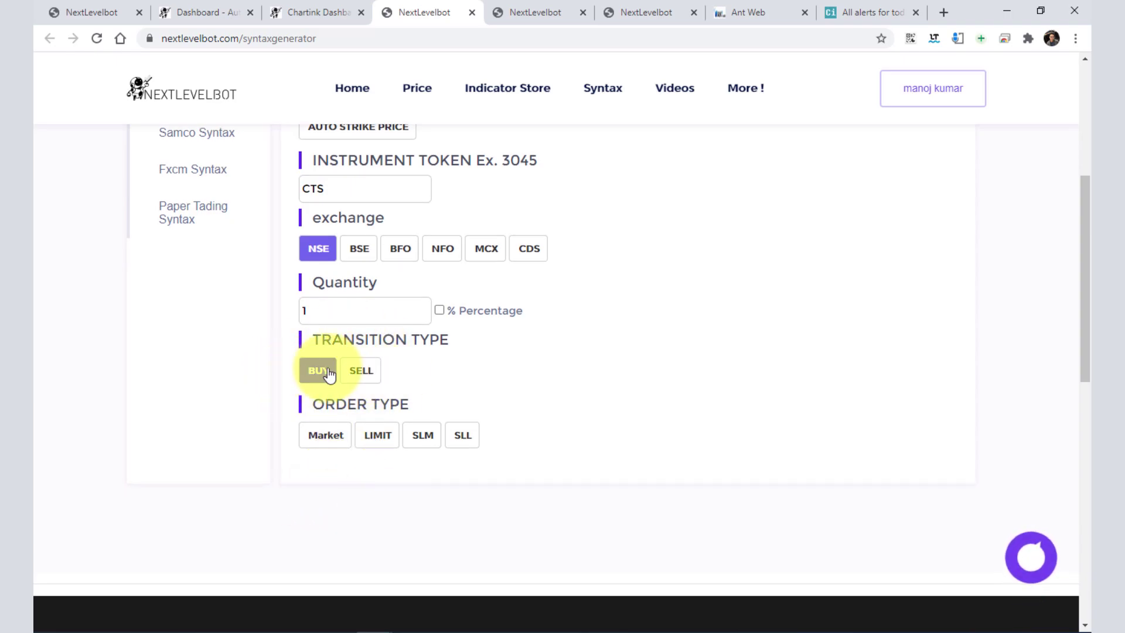
click(361, 373)
scroll(324, 374, down, 1)
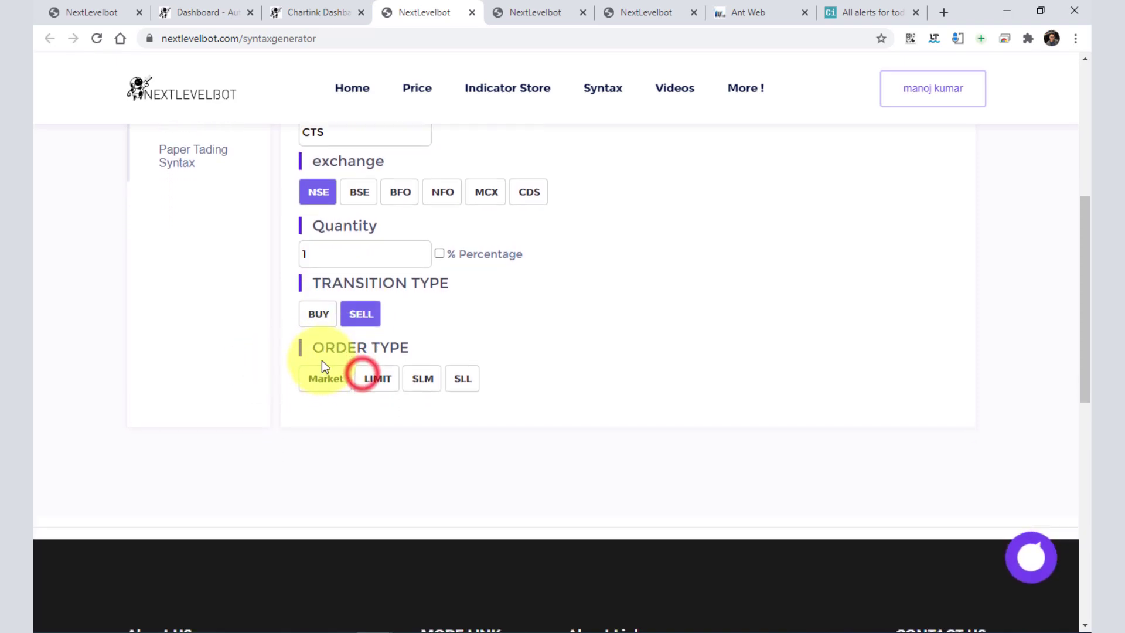
click(315, 304)
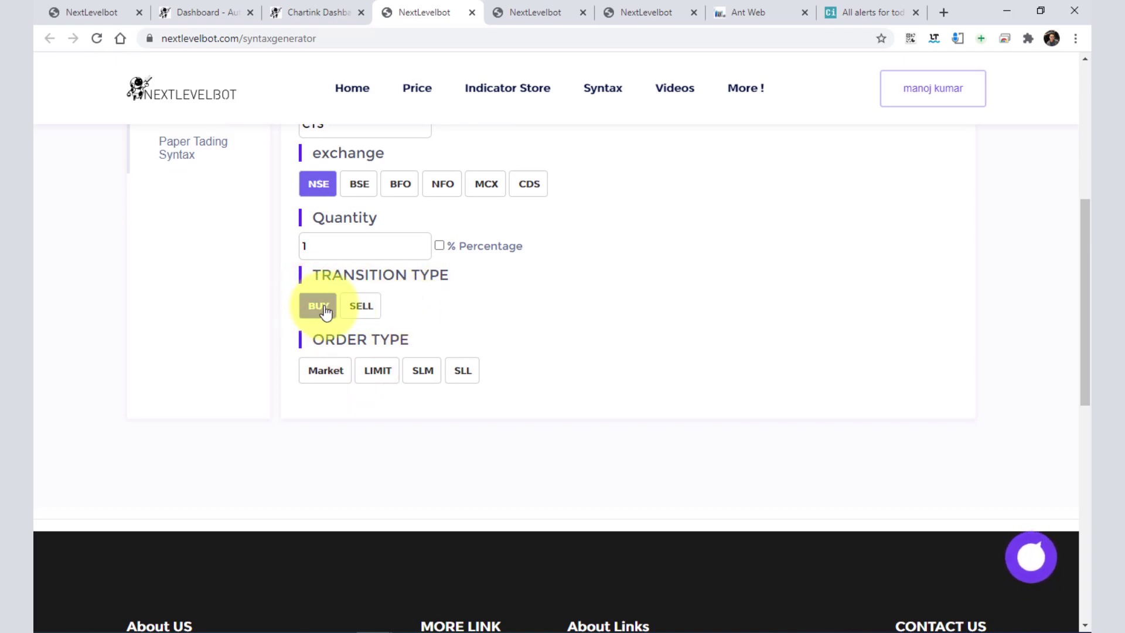
Select a Market order with the INTRADAY product, then generate the ALICEBLUE code and copy it
click(326, 375)
click(322, 457)
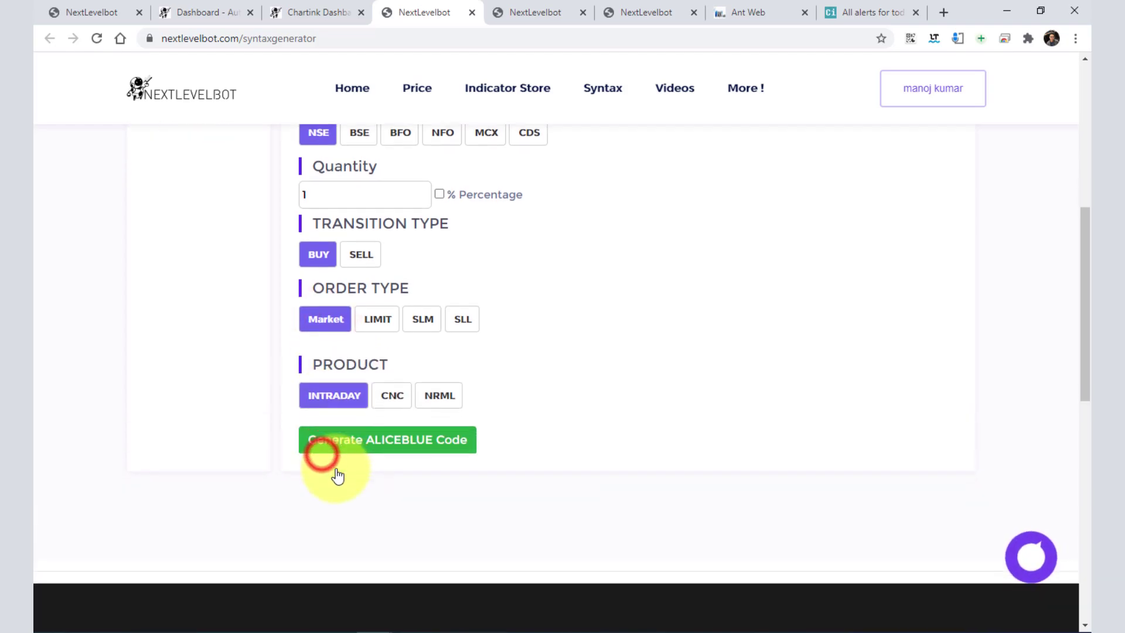
click(352, 438)
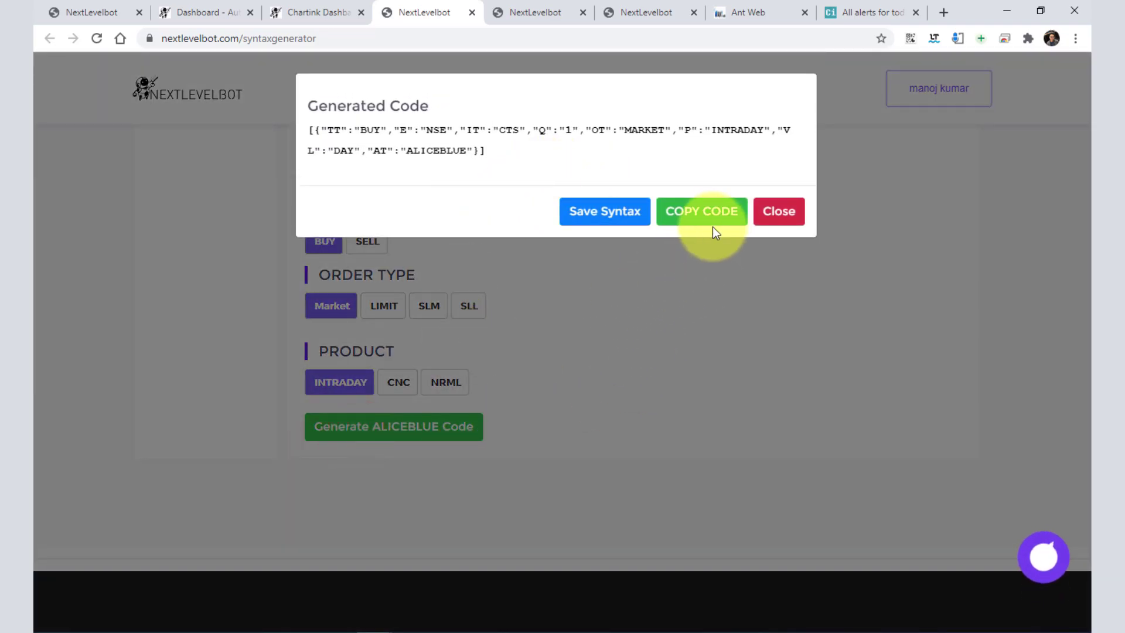
click(699, 212)
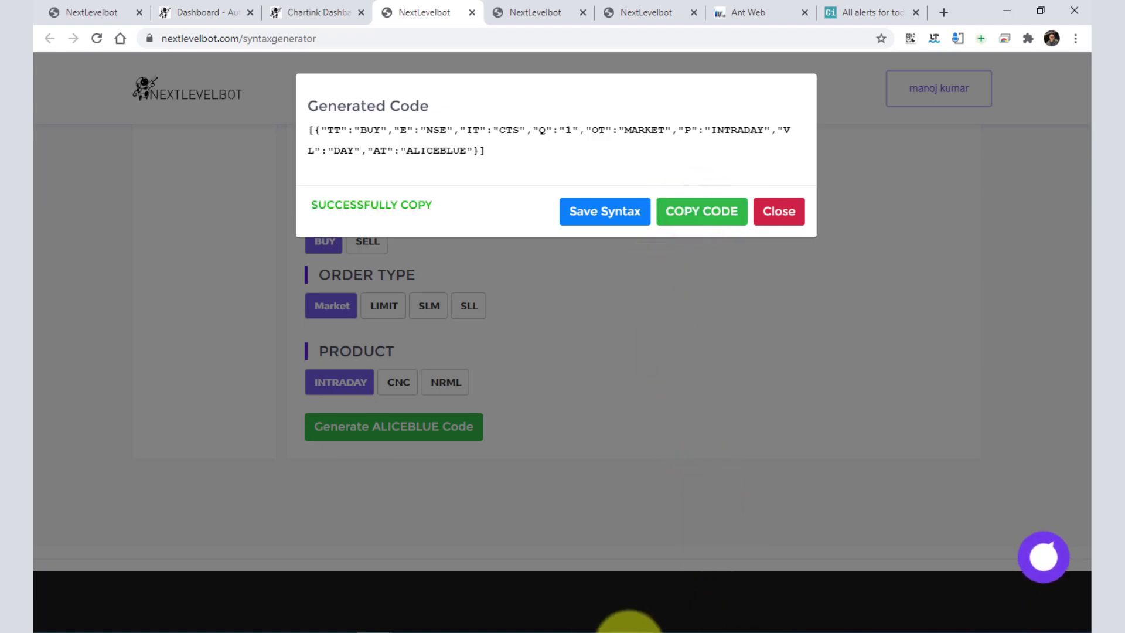
Switch to Visual Studio Code and paste the generated code on line 14, below the single SBIN entry
click(923, 575)
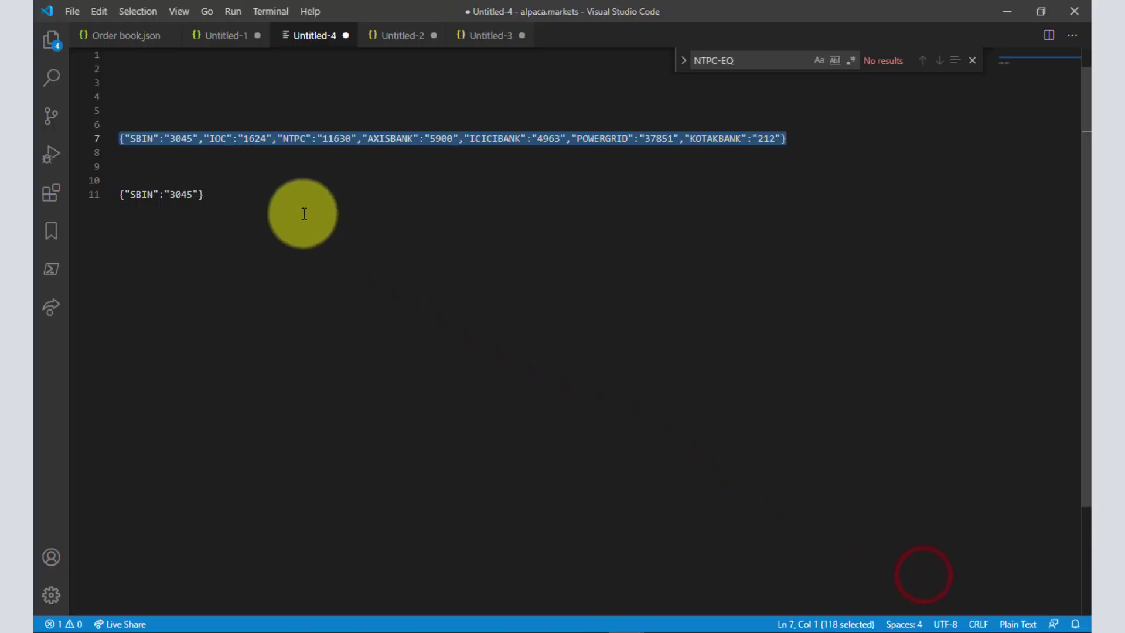
click(268, 183)
click(271, 190)
click(269, 220)
key(Return)
key(Return)
key(Return)
key(ctrl+v)
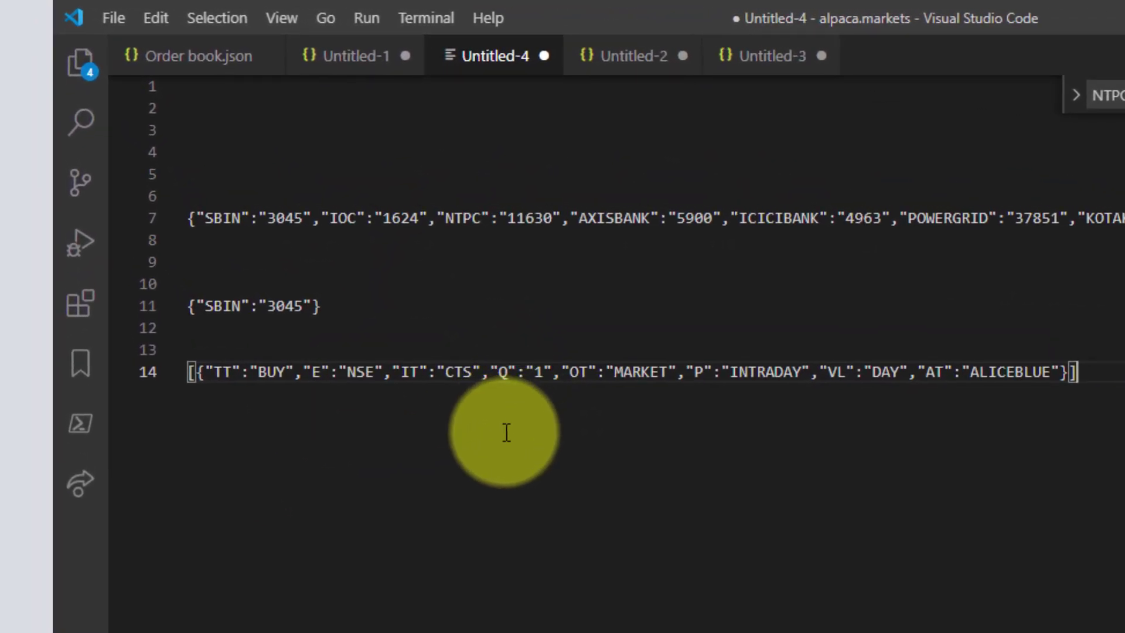
Change the TT value on line 14 to AUTO and copy the whole line
double_click(266, 372)
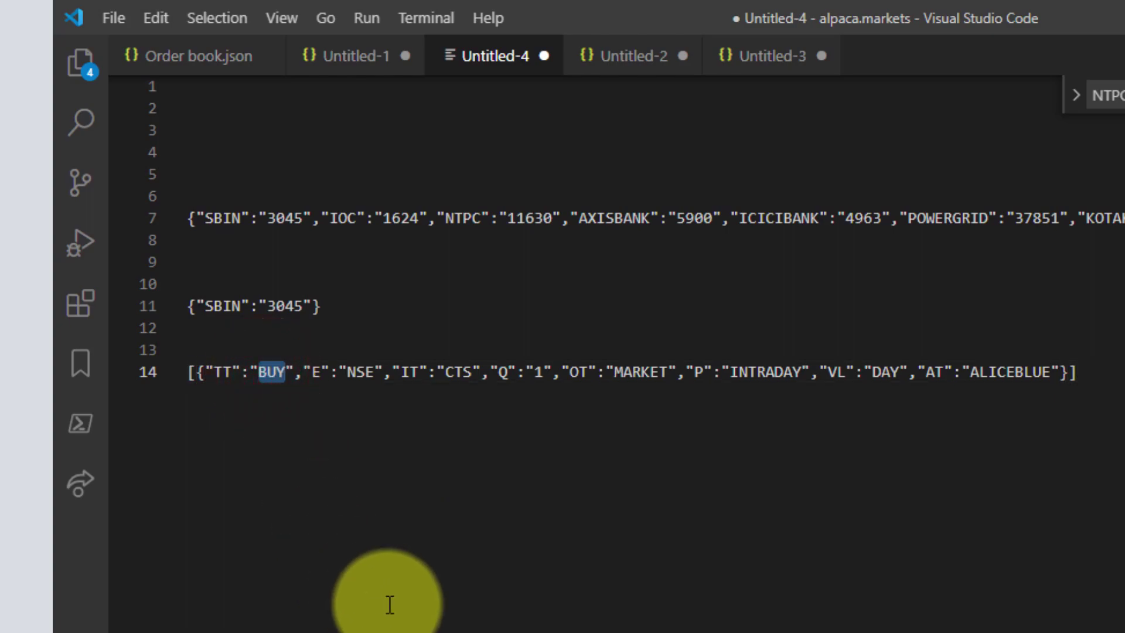
key(BackSpace)
text(A)
key(BackSpace)
text(AUTO)
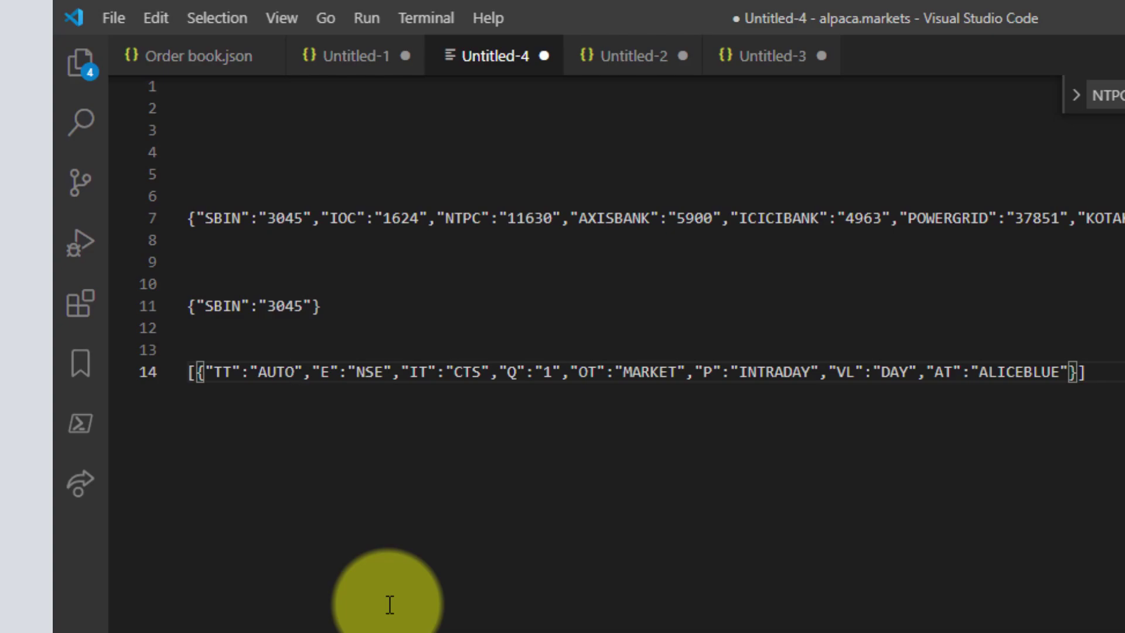
drag(1091, 372, 164, 374)
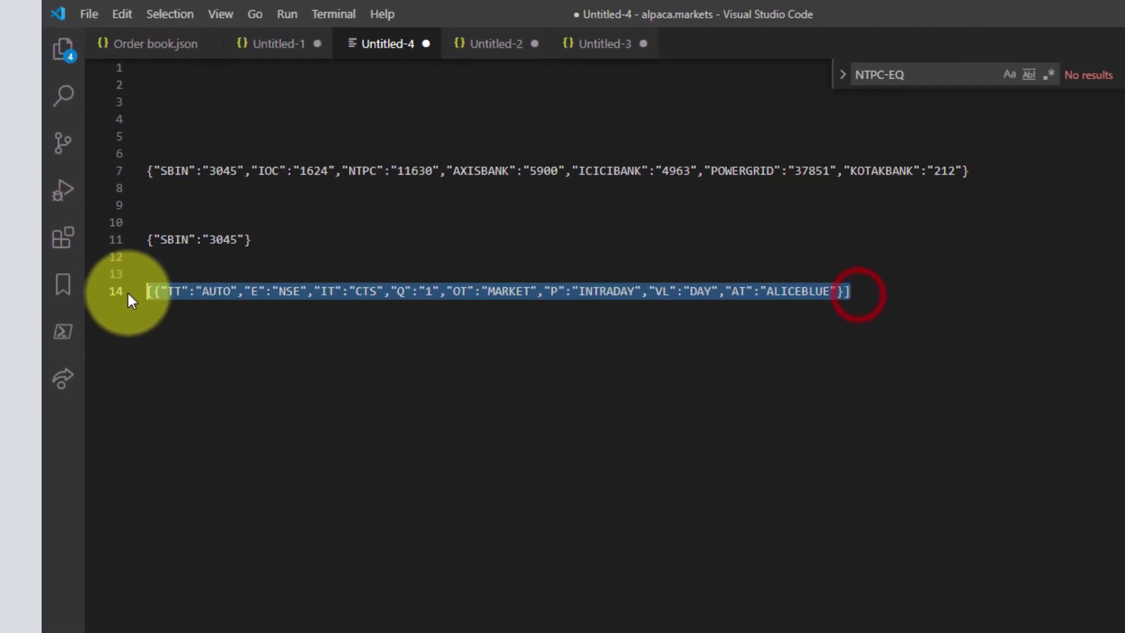
Return to the Chartink dashboard in the browser and add the copied AUTO order code as a new custom syntax
click(1008, 9)
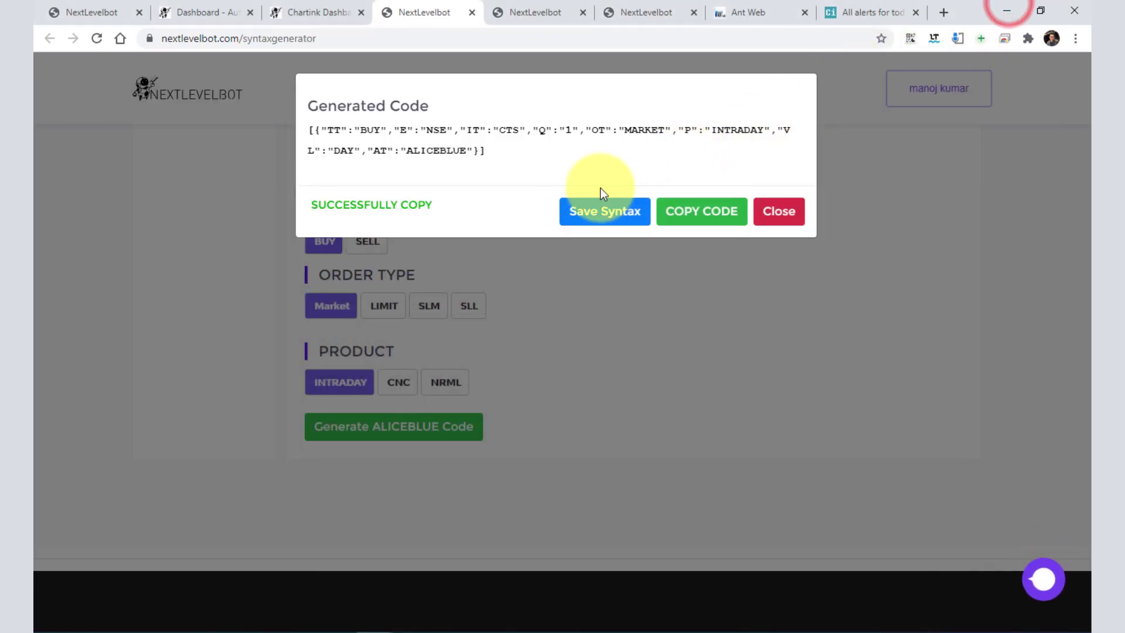
click(298, 12)
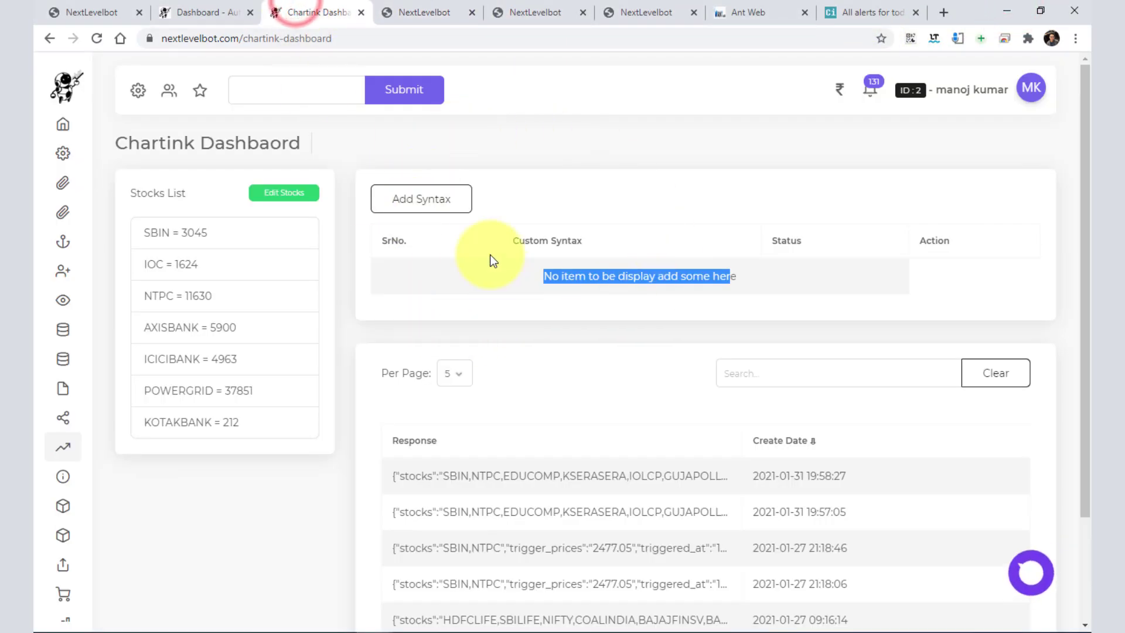
click(420, 195)
click(460, 334)
key(ctrl+v)
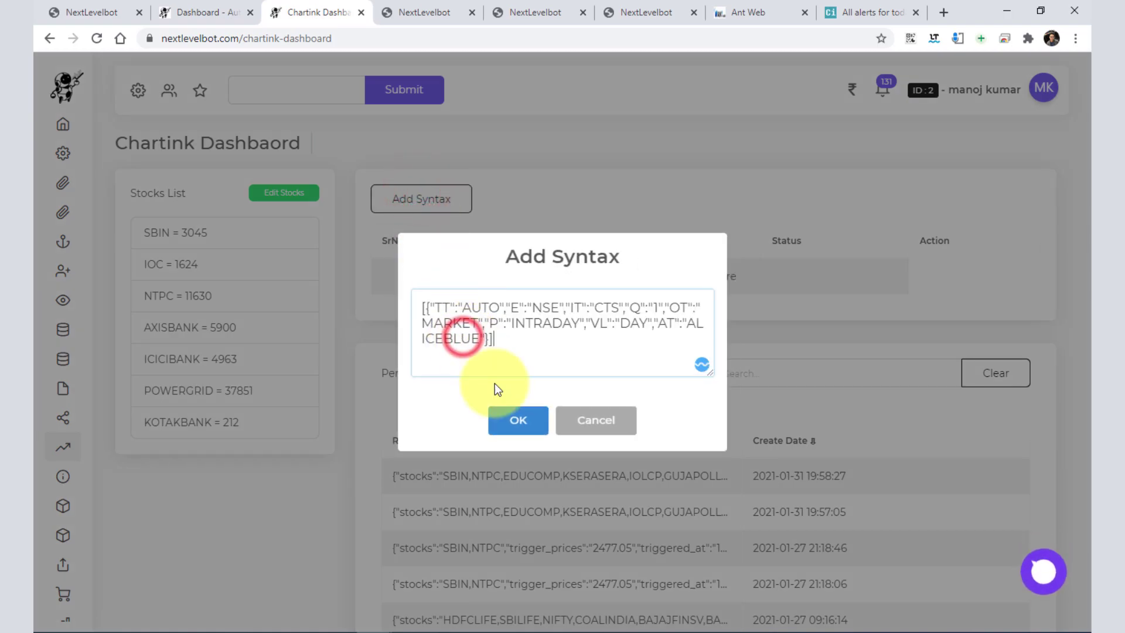
click(508, 419)
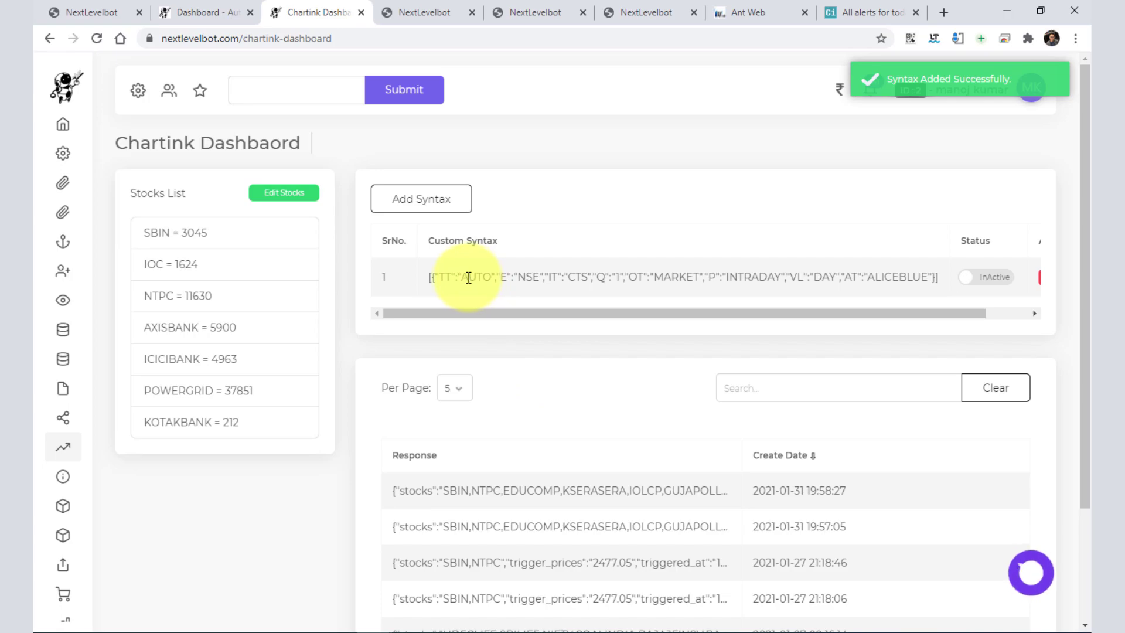
Review the added custom syntax and switch its status to Active
drag(467, 276, 575, 276)
drag(702, 293, 891, 318)
click(924, 280)
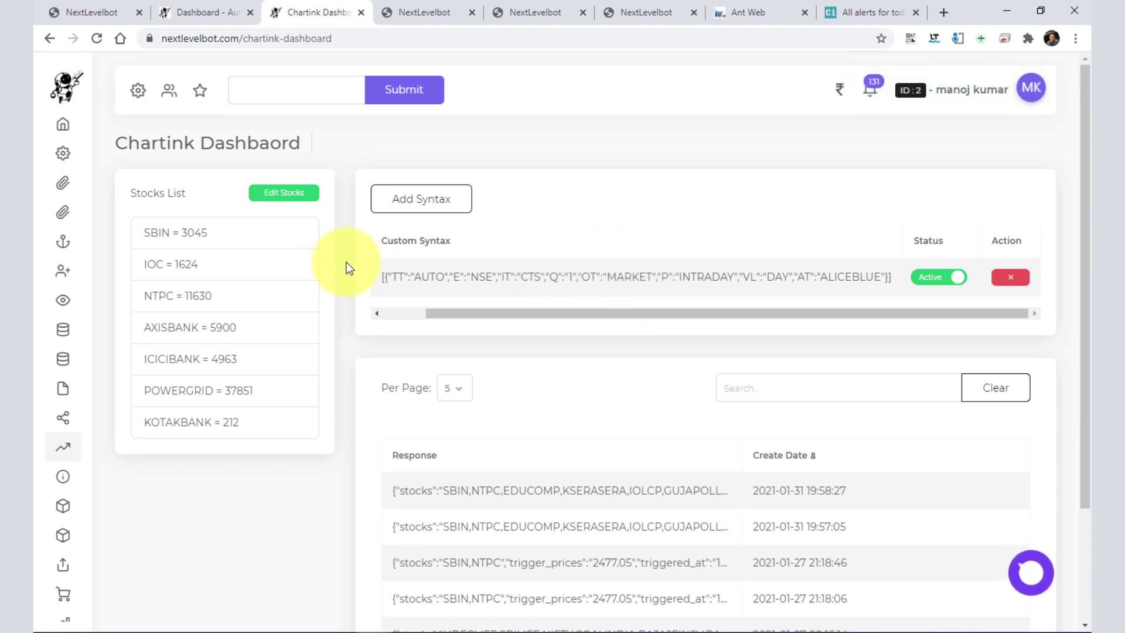
Switch to the Chartink site and look through the watchlist, subscription and saved alerts in its dashboard
click(856, 10)
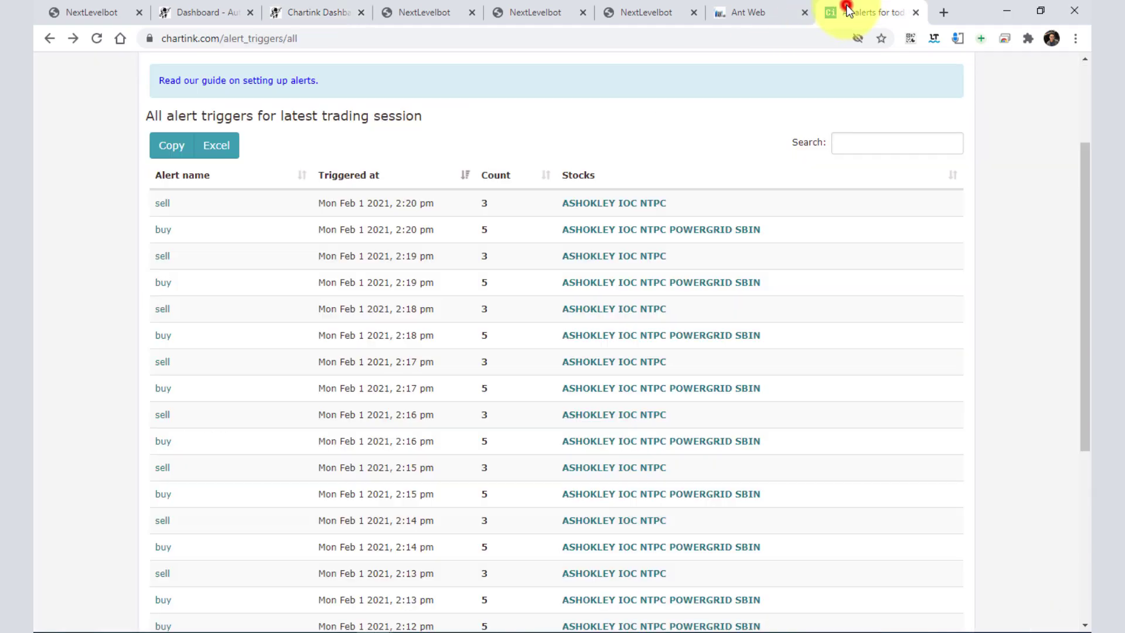
scroll(498, 256, up, 3)
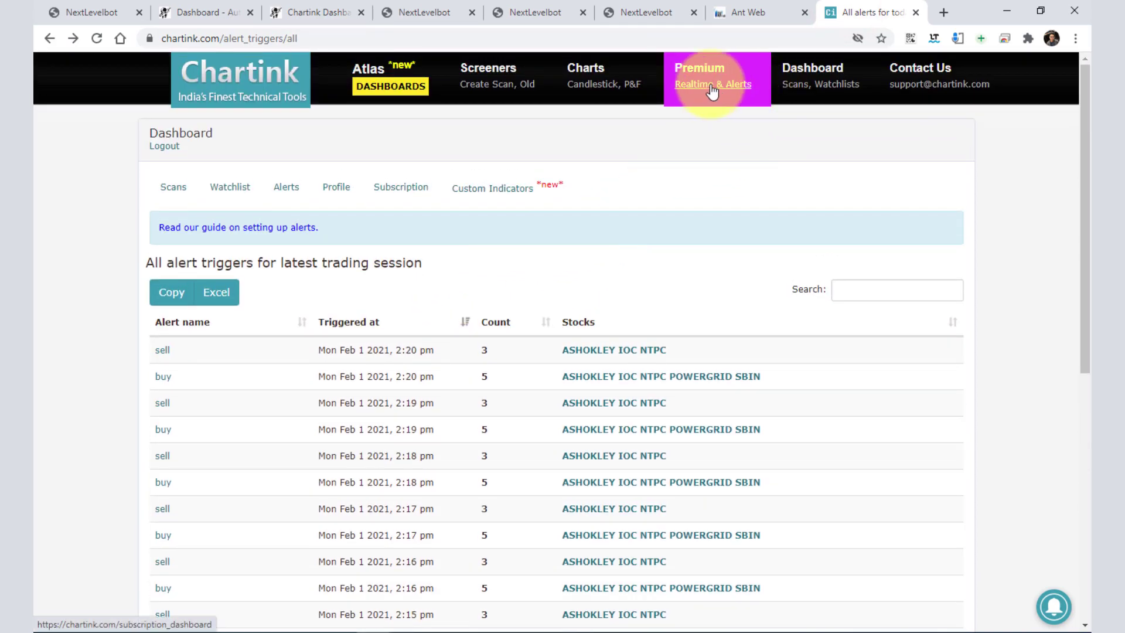
click(833, 88)
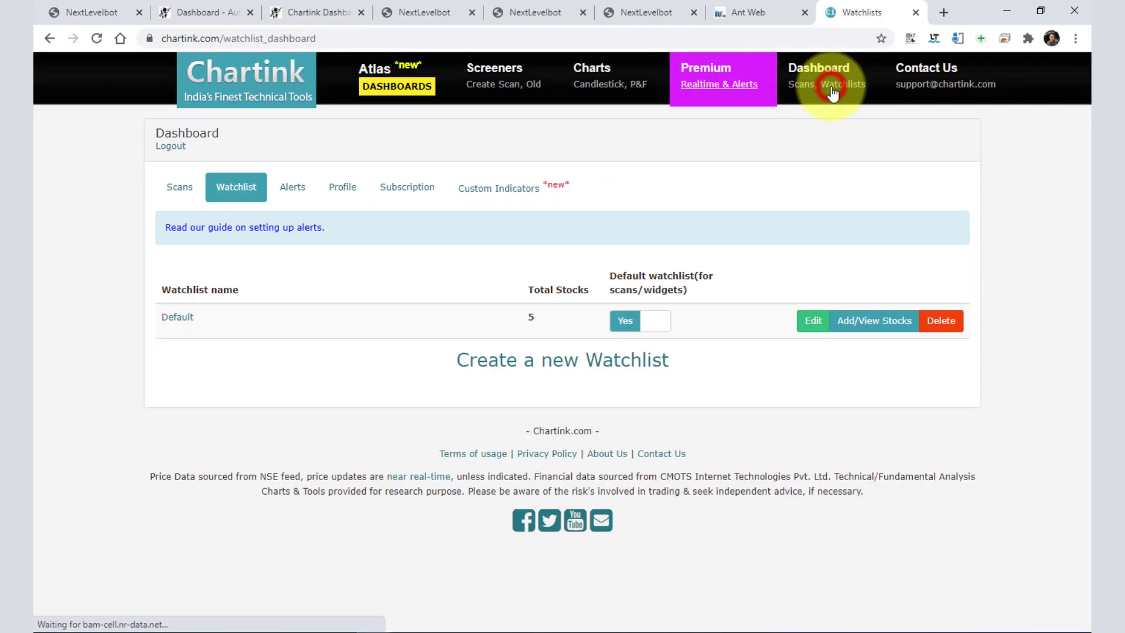
click(714, 89)
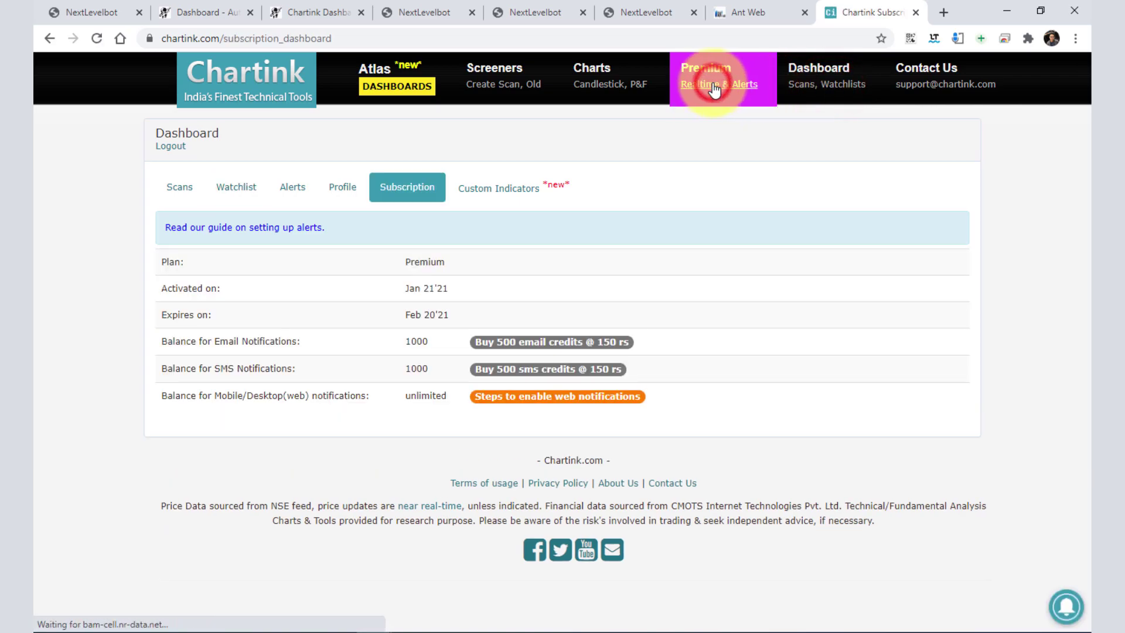
click(290, 199)
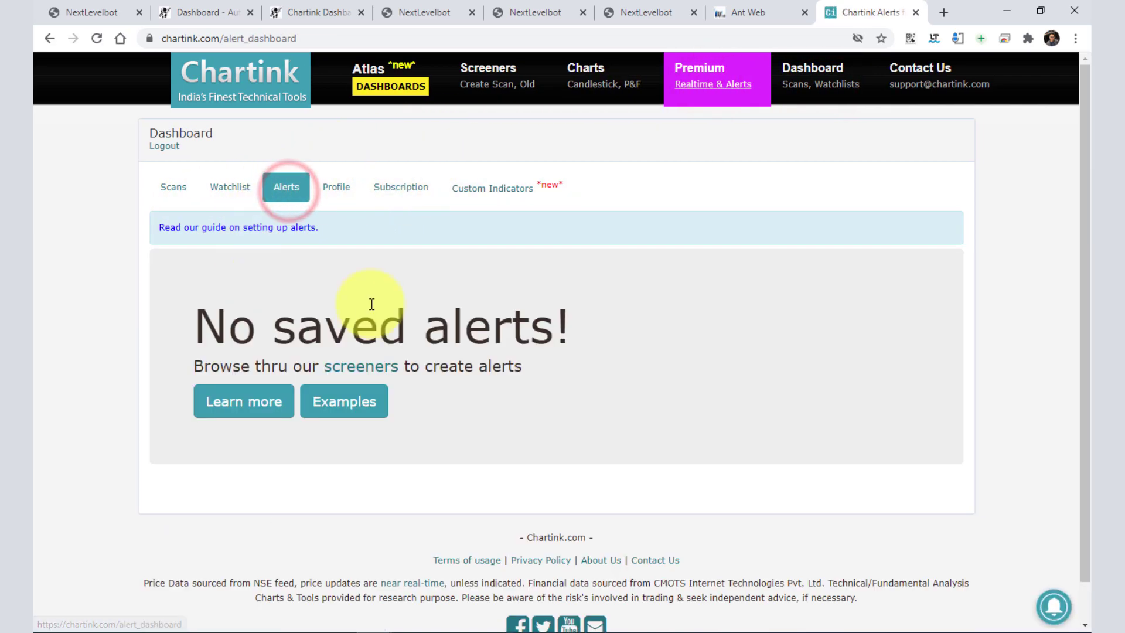
Start a new stock screener and set its segment to watchlist
click(492, 87)
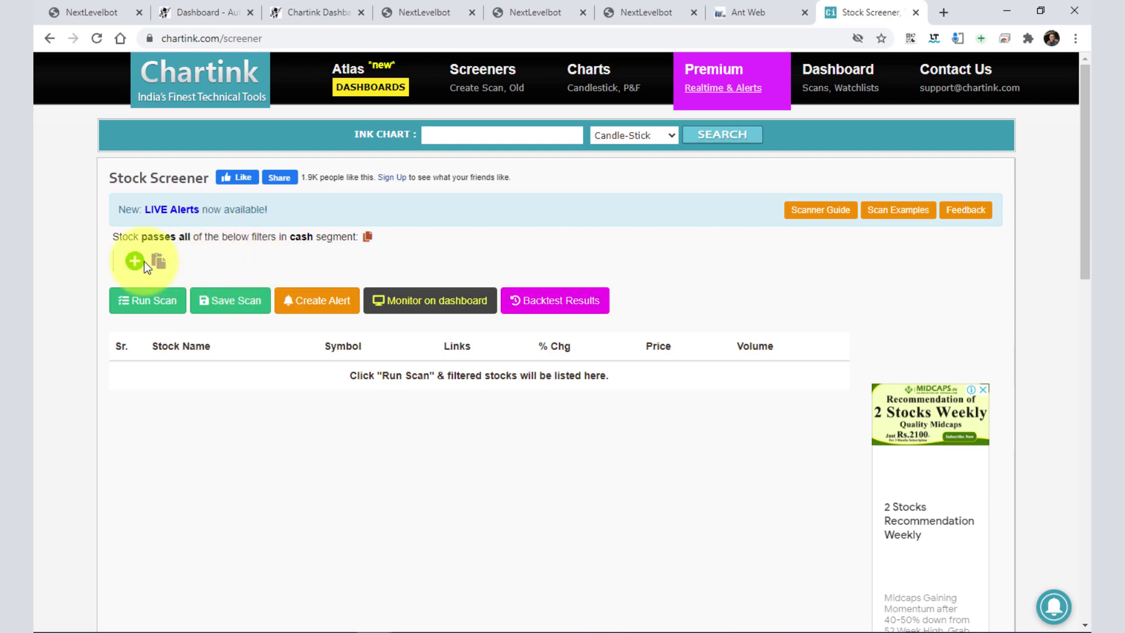
click(301, 241)
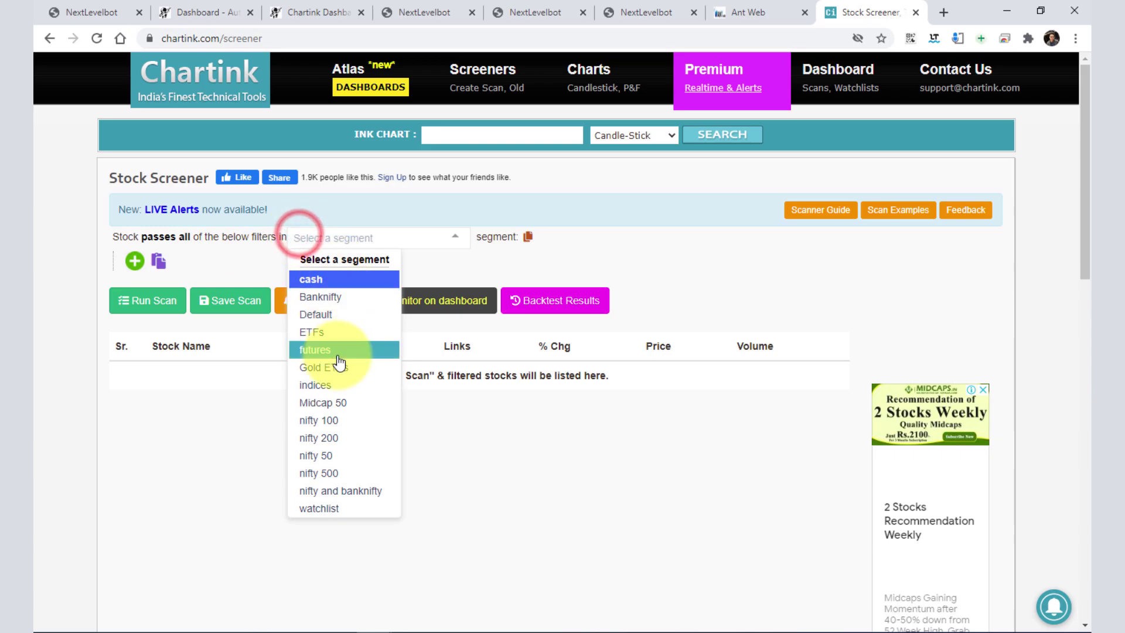
click(331, 509)
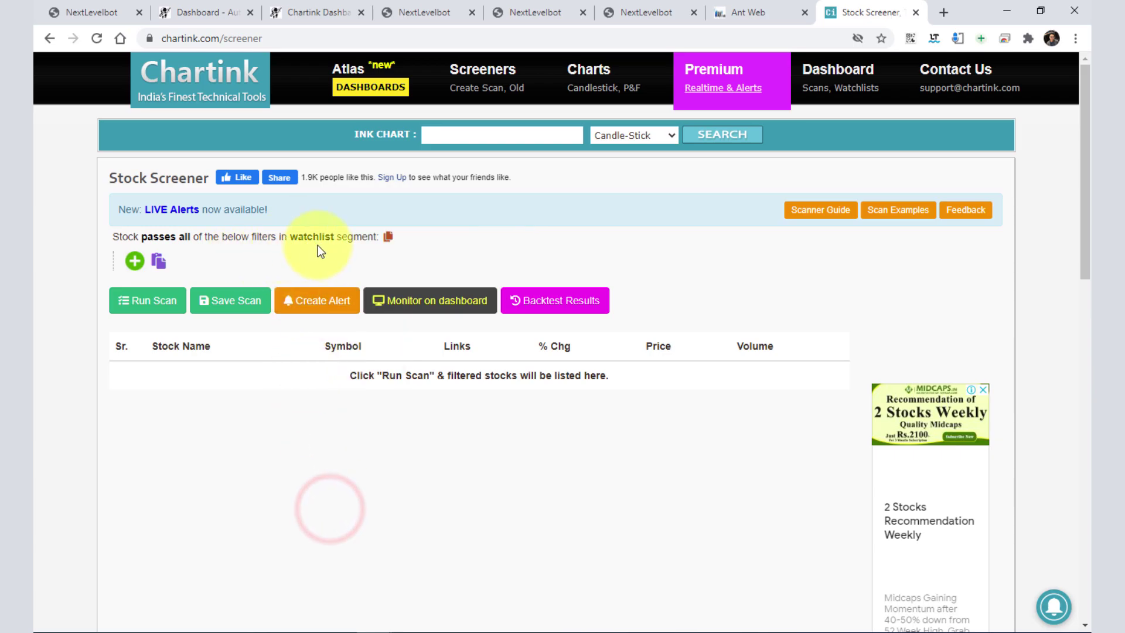
Add a filter requiring the latest Close to be Greater than the Number 1
click(134, 262)
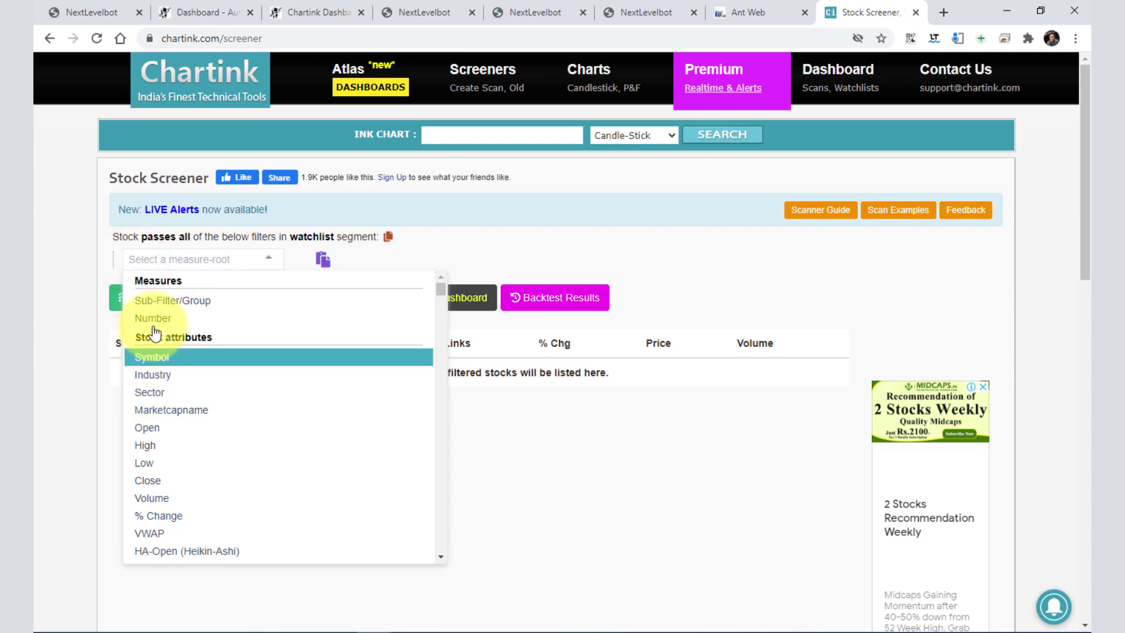
click(167, 479)
click(235, 452)
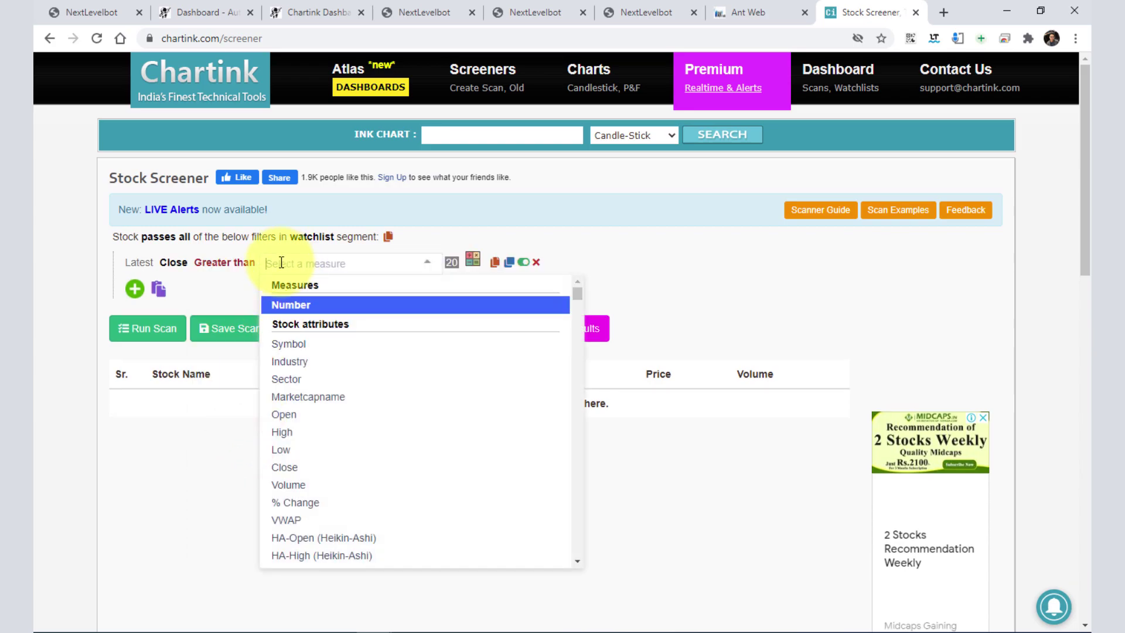
click(282, 305)
click(316, 263)
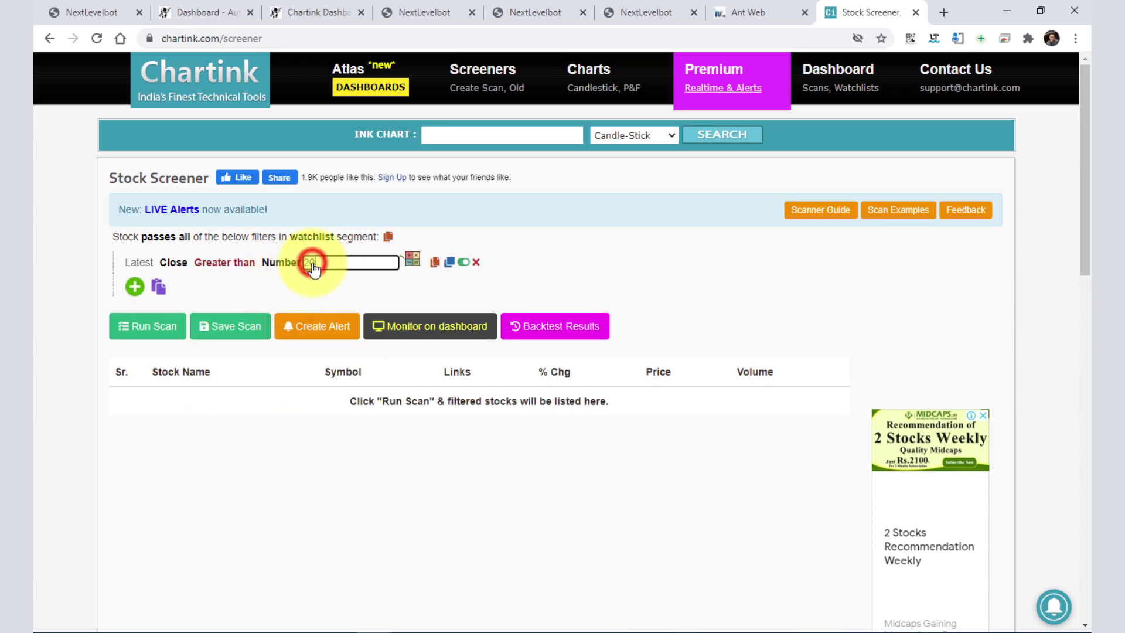
text(1)
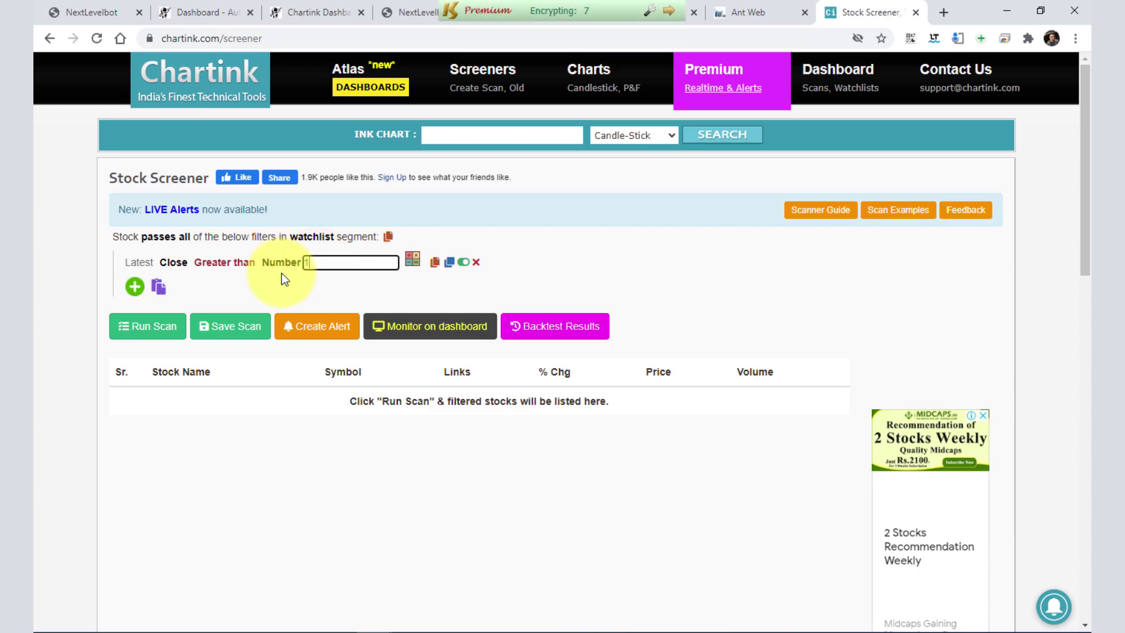
click(281, 273)
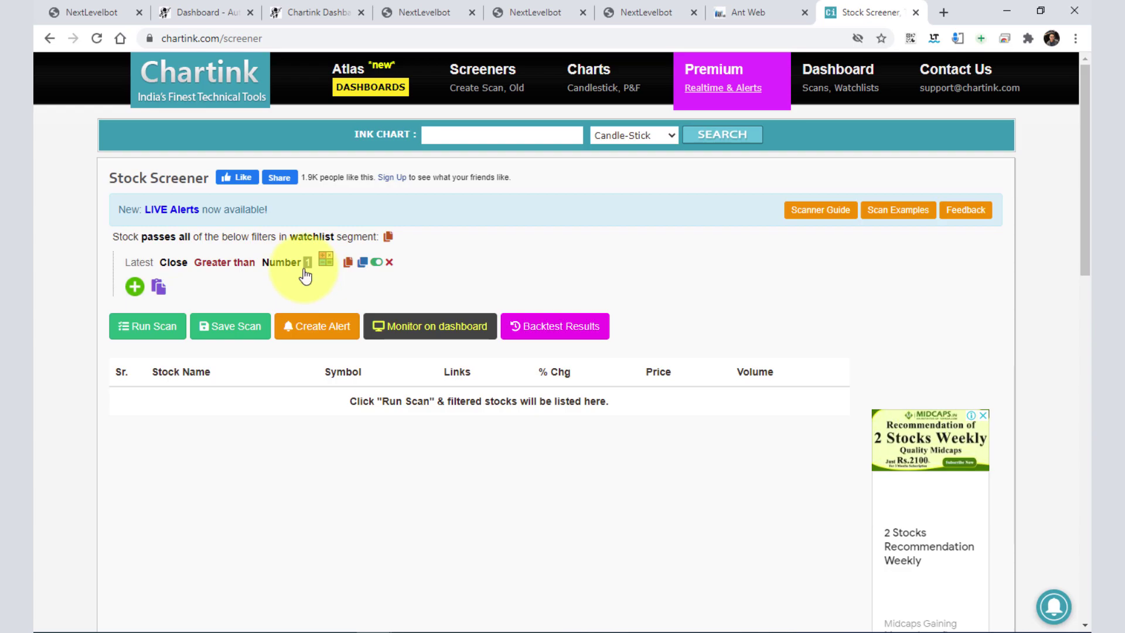
Save the scan under the name BUY
click(217, 328)
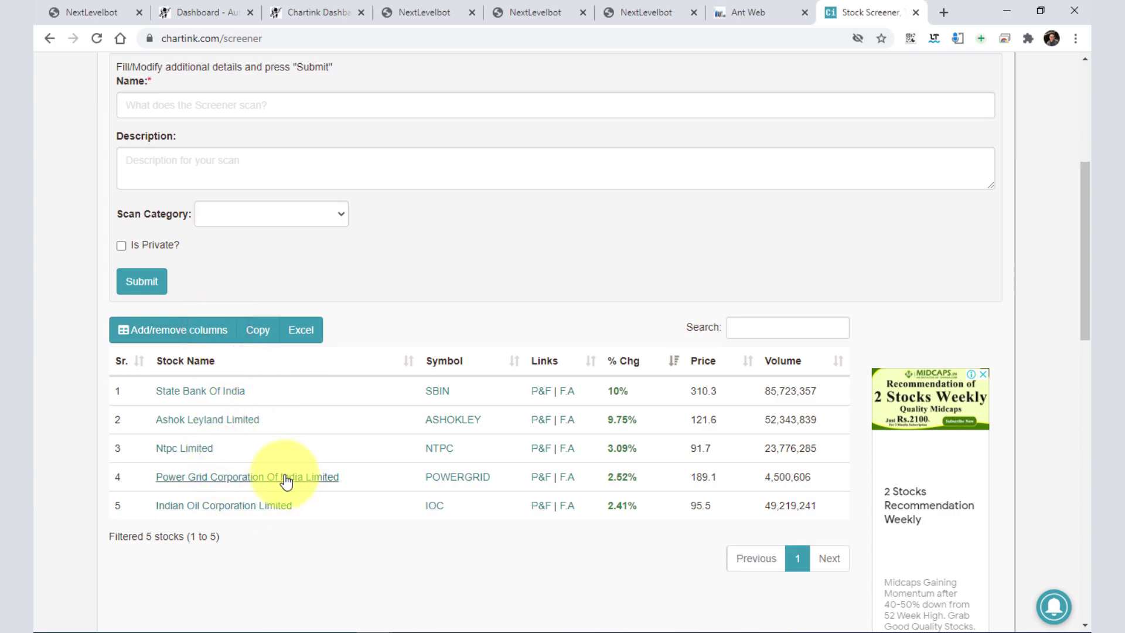
scroll(280, 474, up, 1)
scroll(177, 477, down, 1)
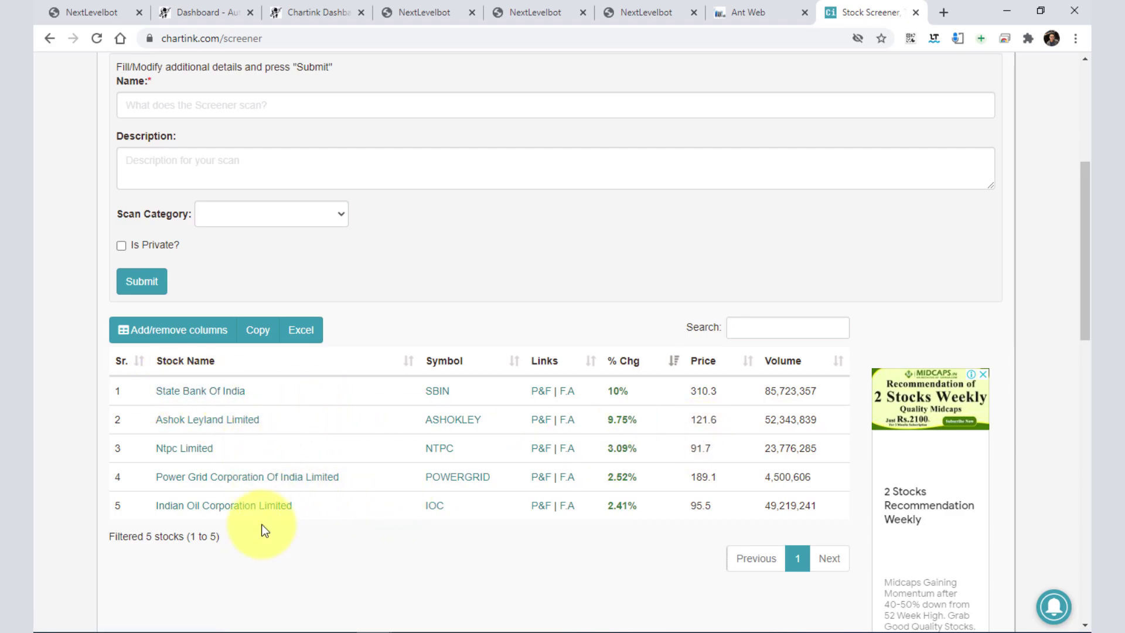
scroll(262, 432, up, 3)
click(151, 252)
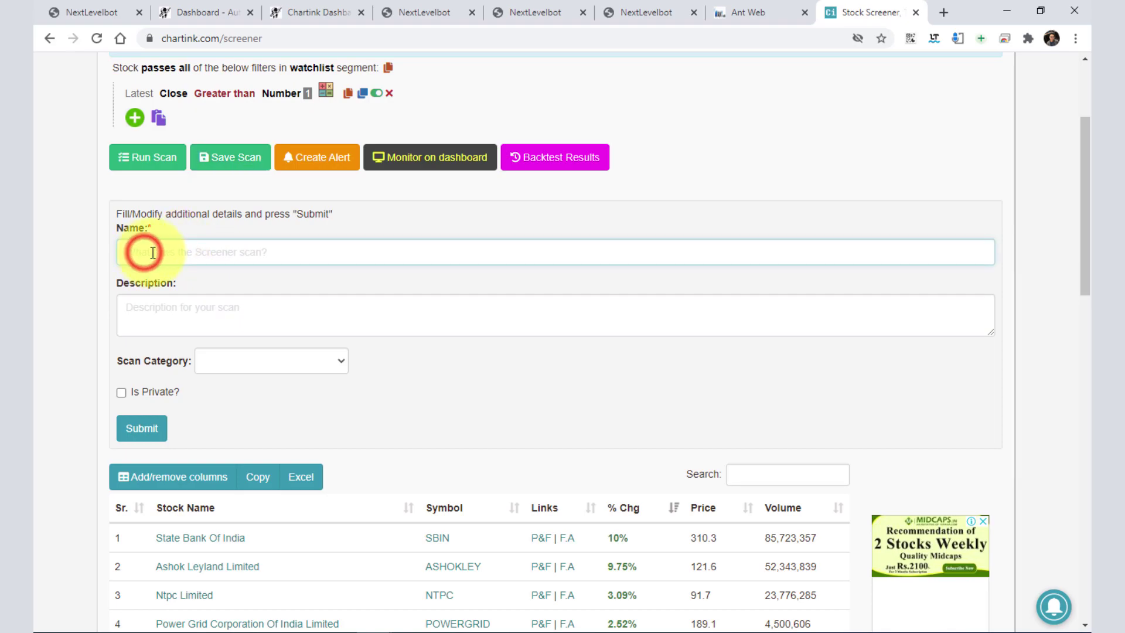
text(BUY)
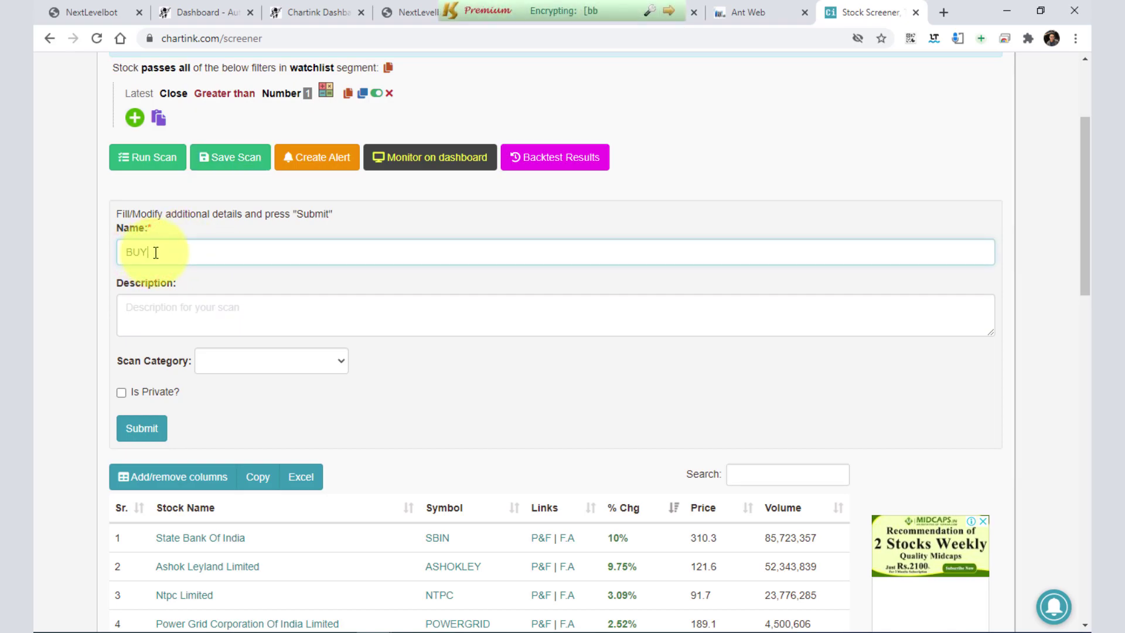
scroll(213, 342, down, 2)
click(133, 362)
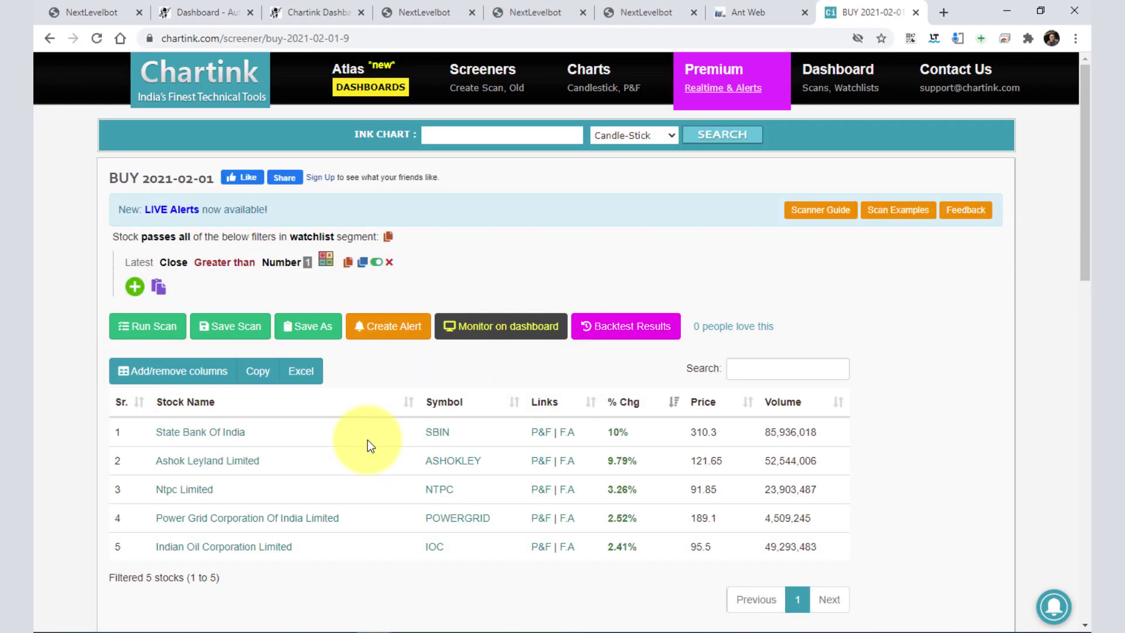
Create an alert for the saved BUY scan and rename the alert BUY
click(384, 332)
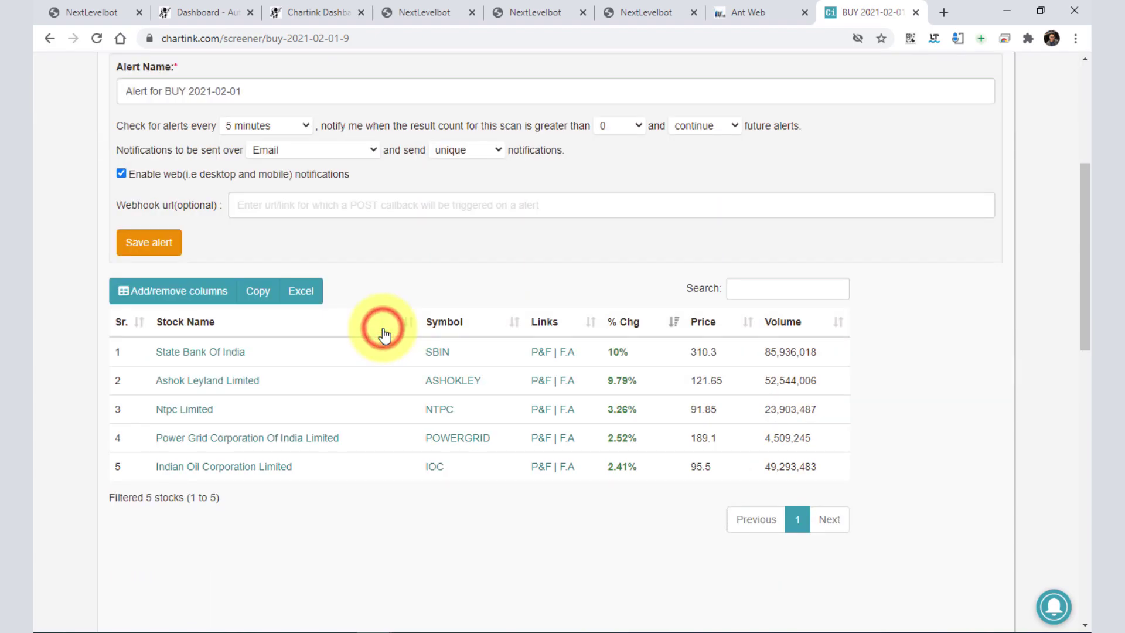
scroll(376, 306, up, 1)
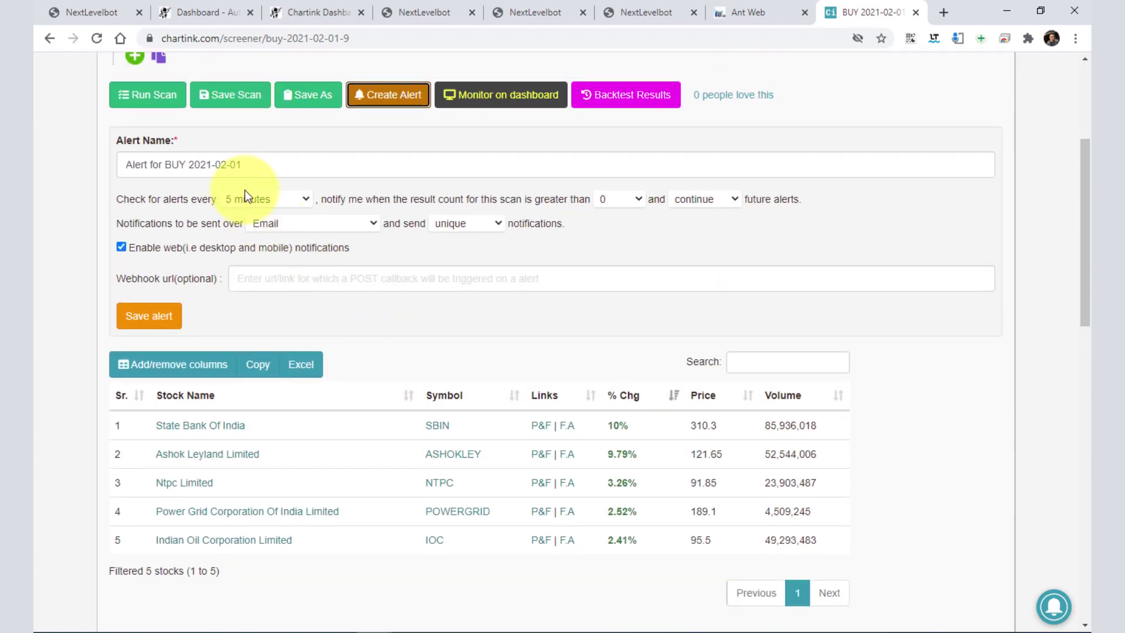
triple_click(272, 165)
click(205, 165)
drag(240, 165, 93, 156)
drag(254, 164, 68, 163)
key(BackSpace)
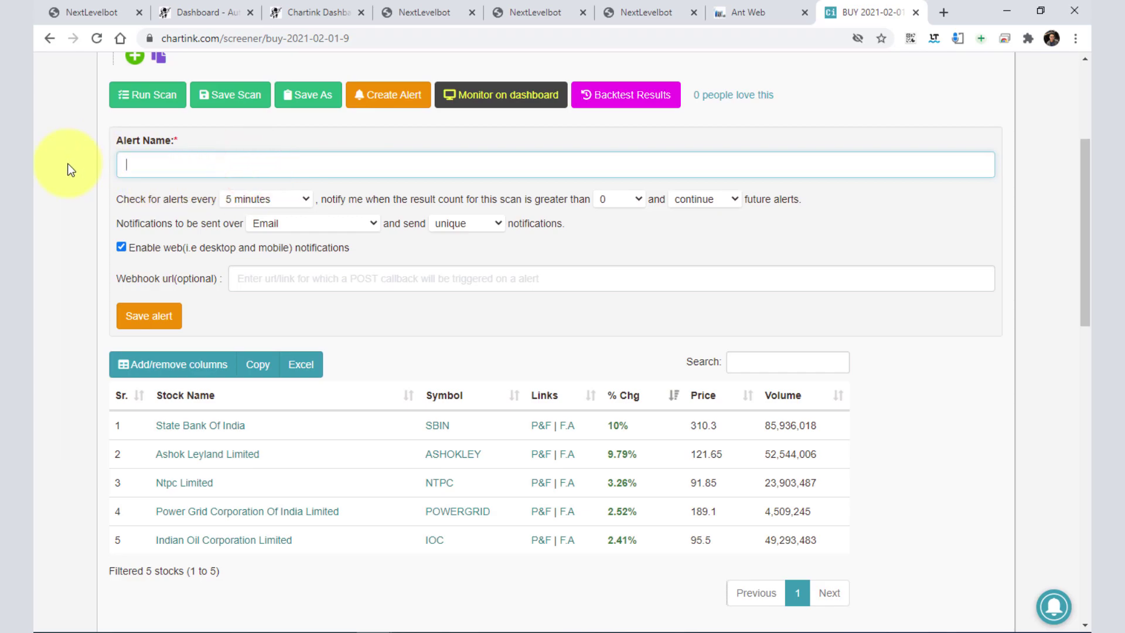
text(BUY)
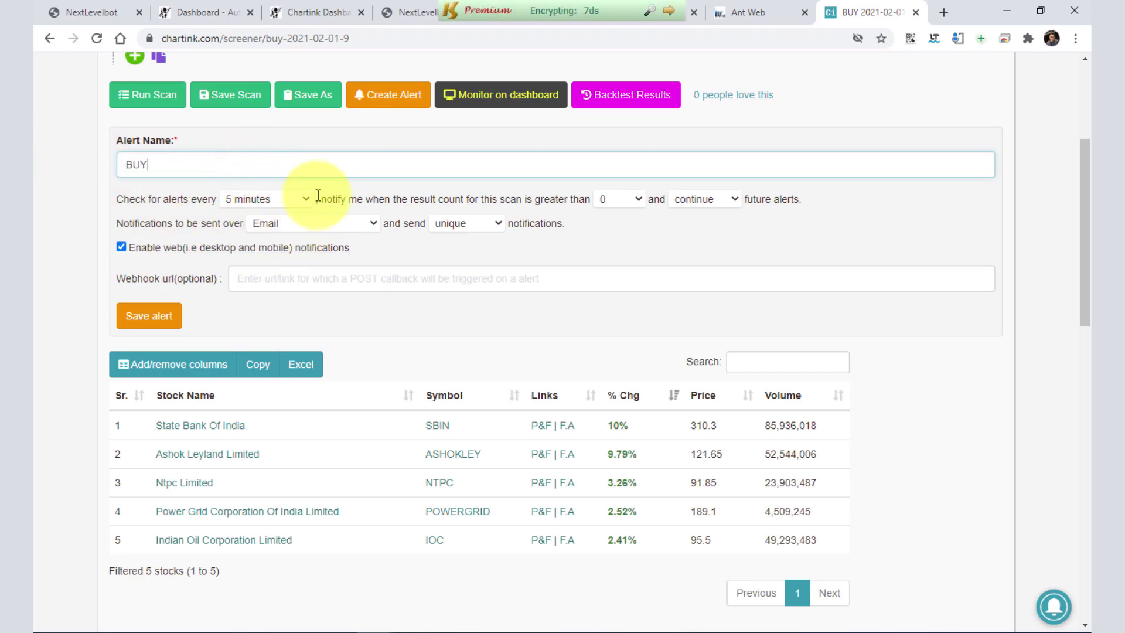
Set the alert to check every 1 minutes with duplicate Desktop/Mobile (web) notifications, and save it
click(282, 199)
click(254, 220)
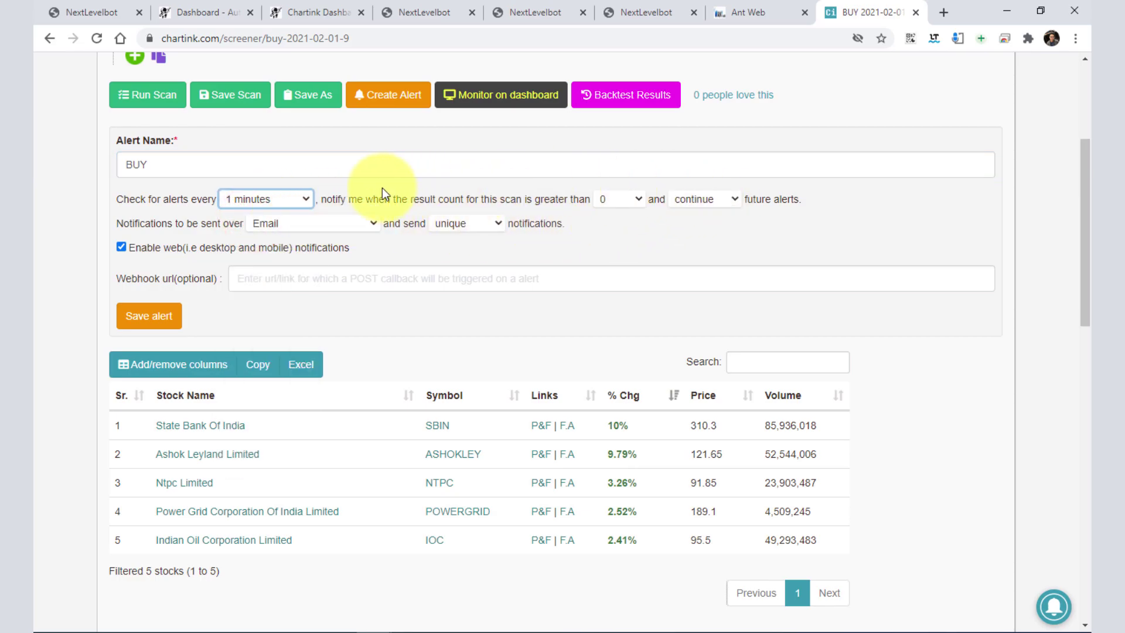
click(304, 224)
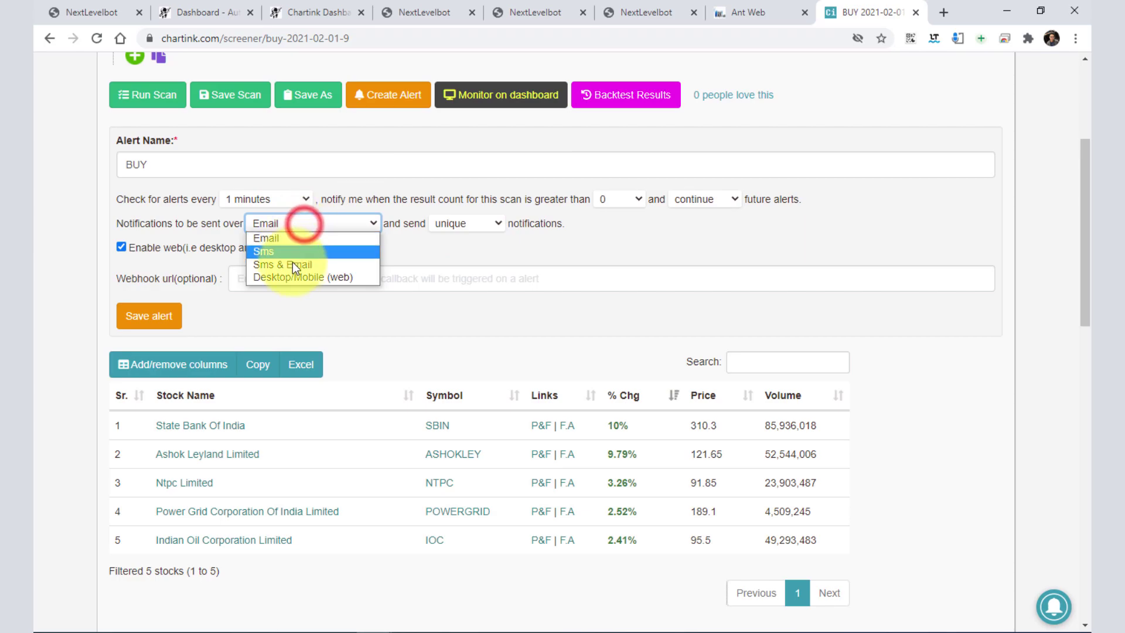
click(288, 275)
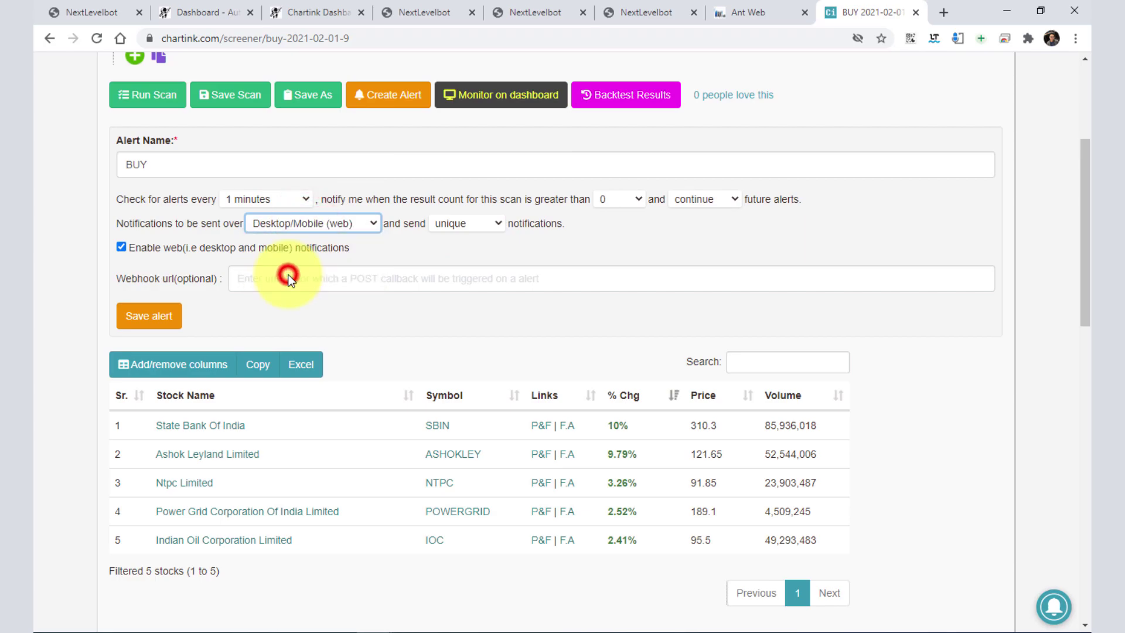
click(466, 224)
click(448, 253)
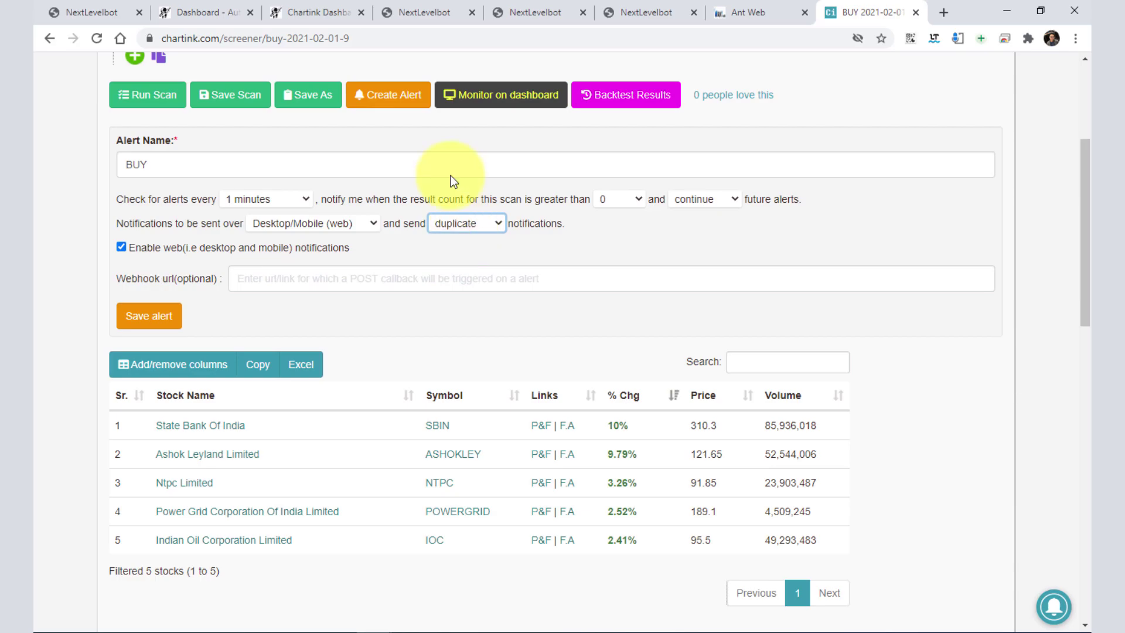
click(150, 321)
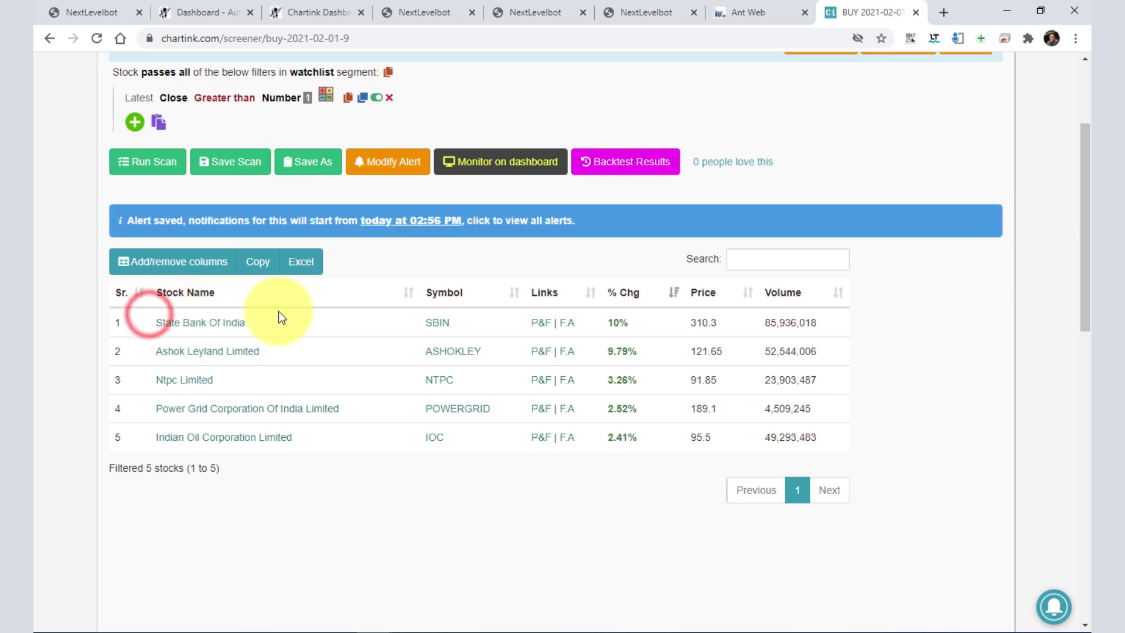
Start another new stock screener and set its segment to watchlist
scroll(384, 302, up, 1)
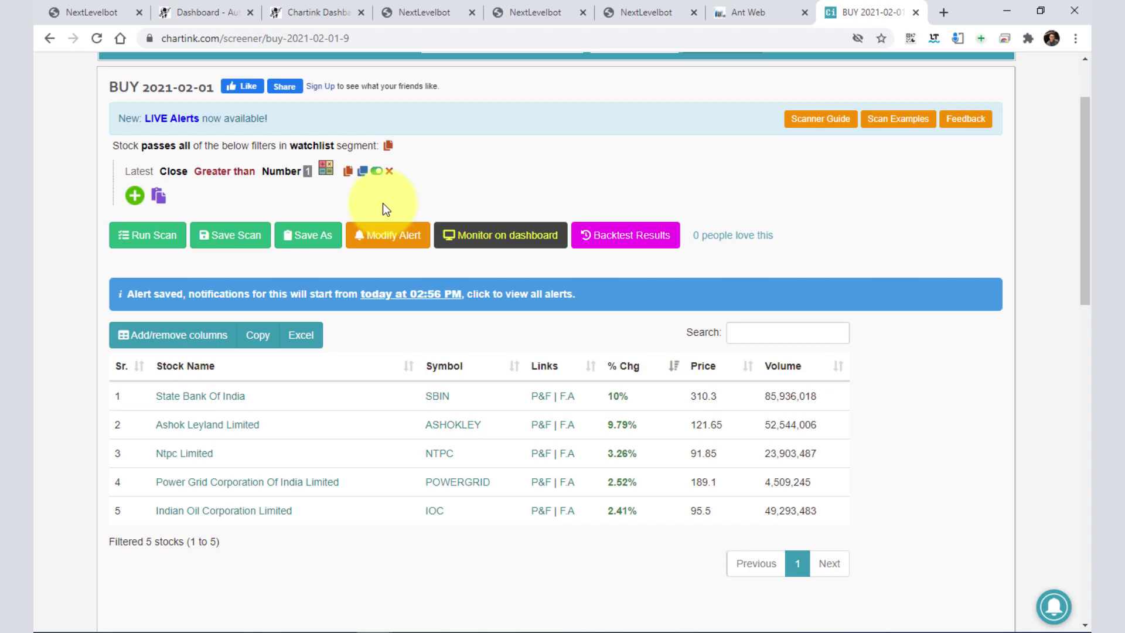
scroll(384, 203, up, 1)
click(471, 75)
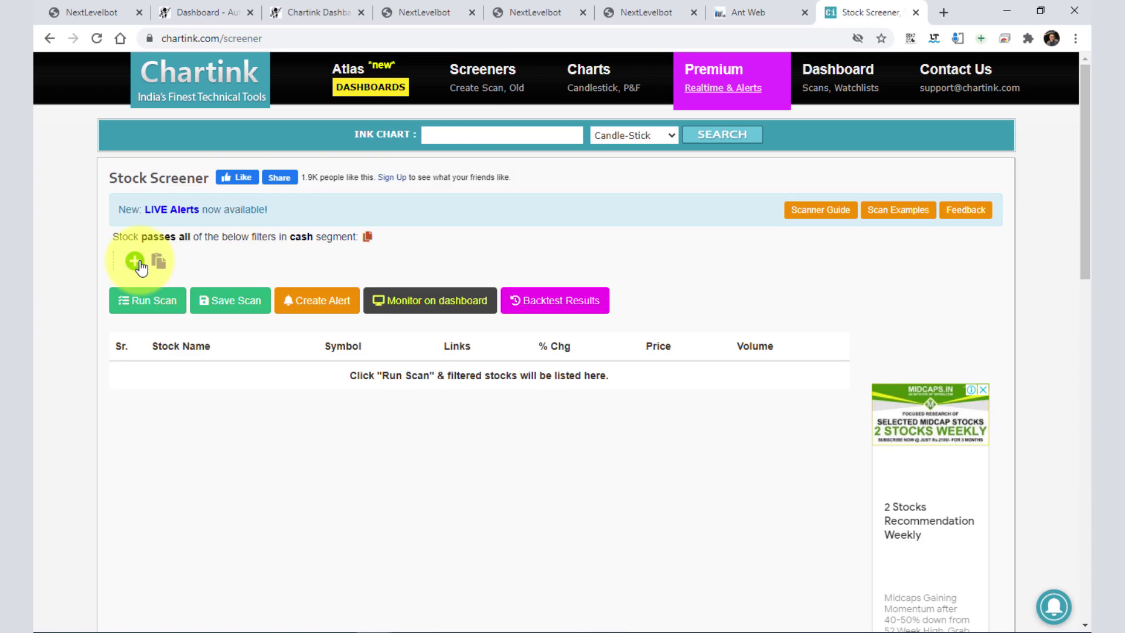
click(301, 236)
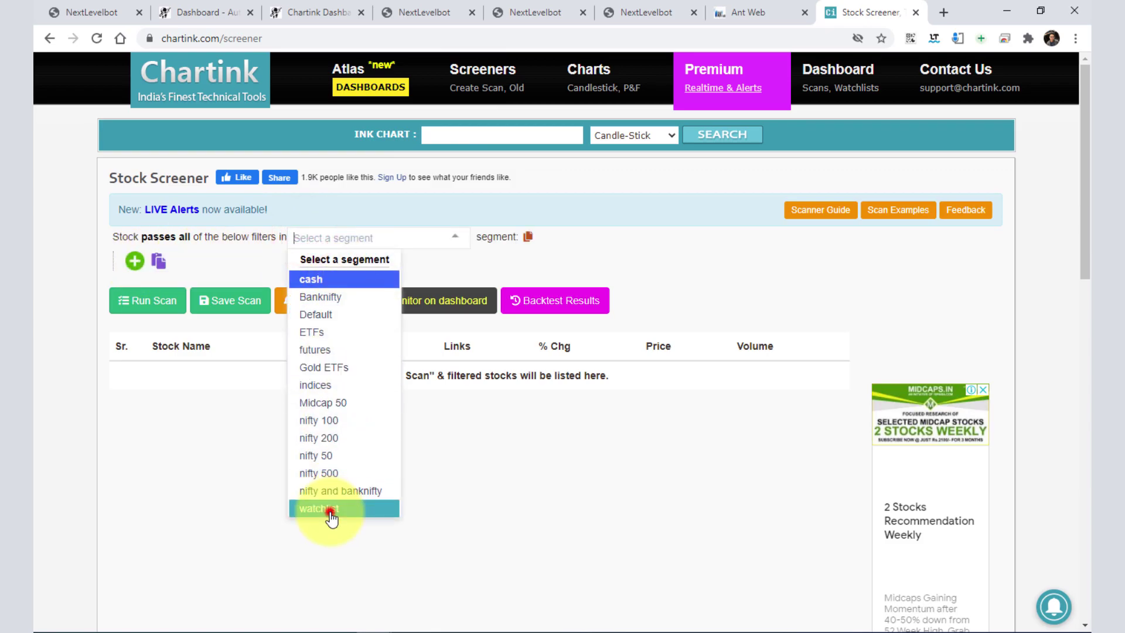
click(328, 509)
Add a filter for latest Close less than Number 150 to the watchlist screener and run the scan
click(134, 261)
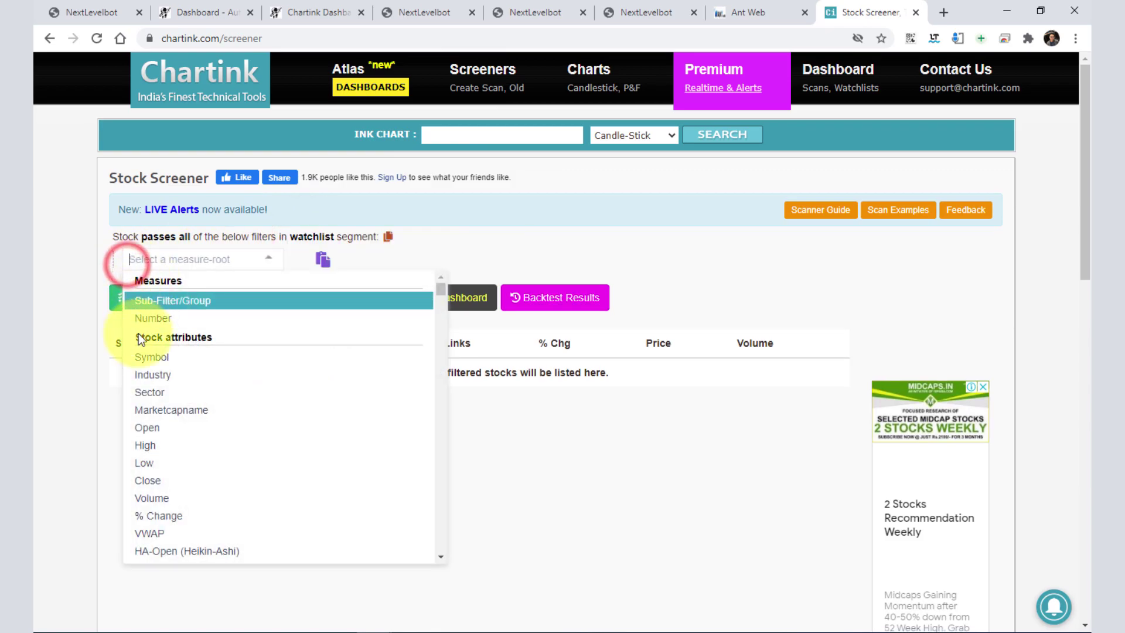
click(150, 479)
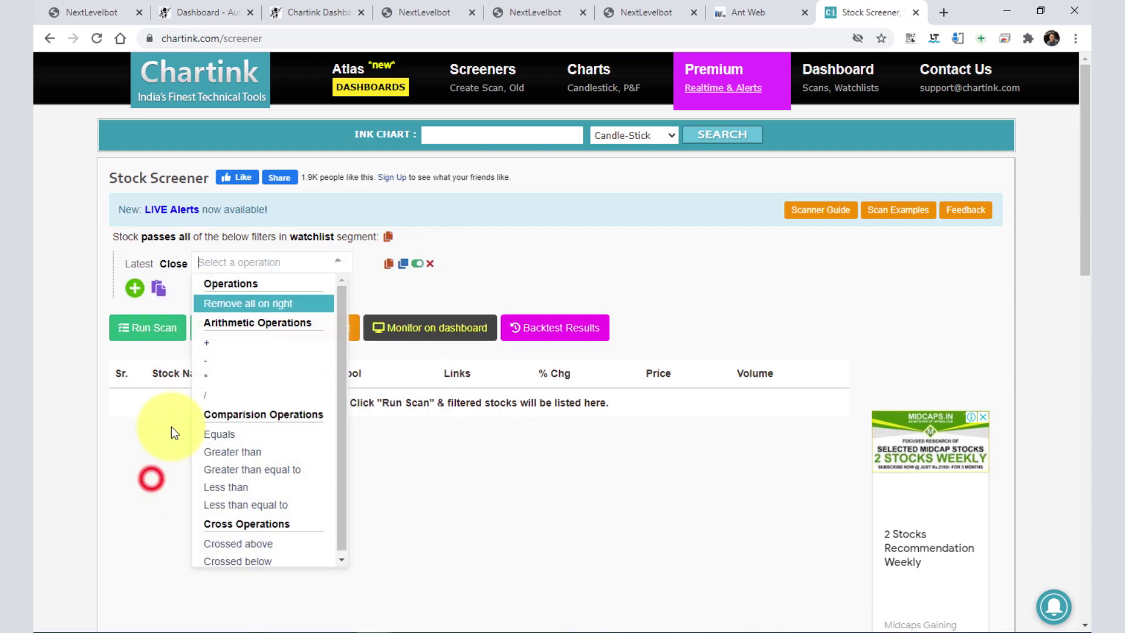
click(225, 486)
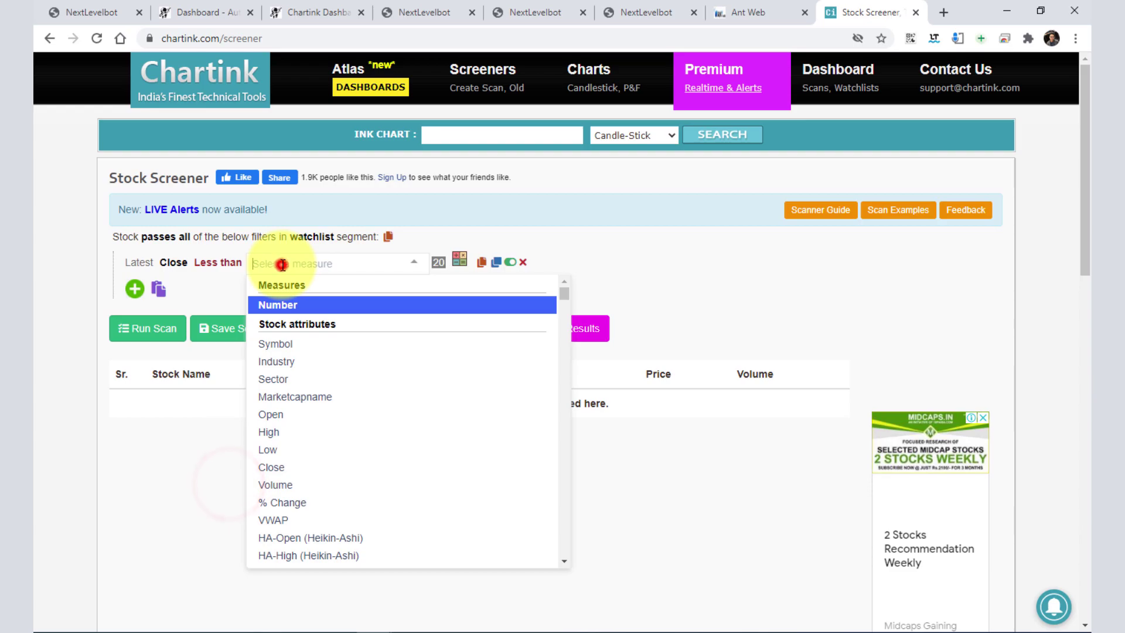
text(150)
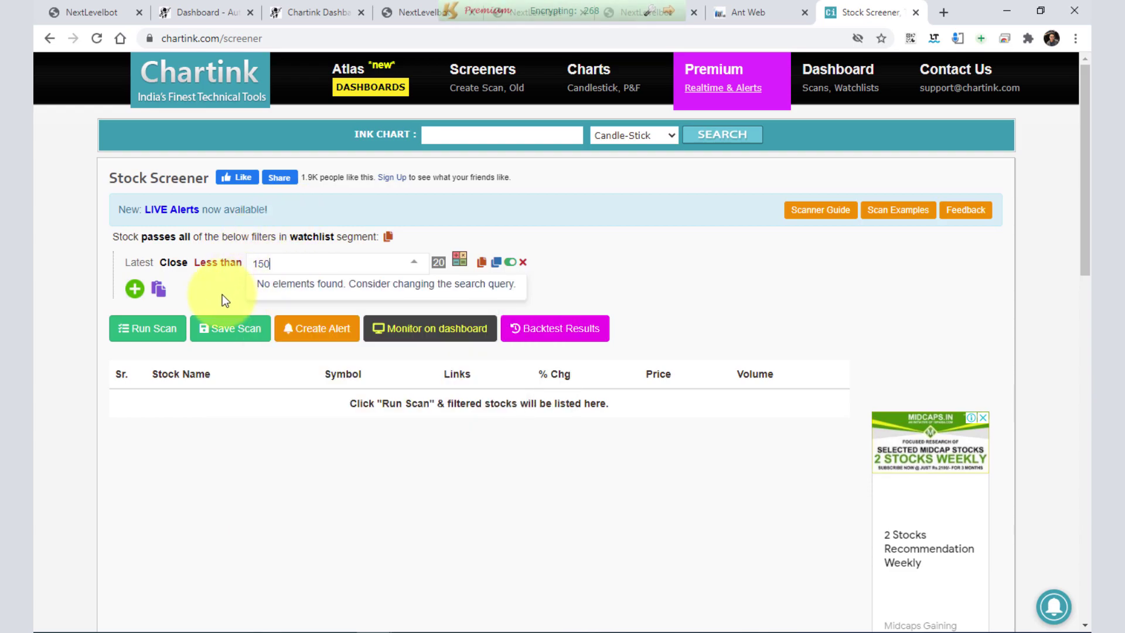
click(222, 294)
click(299, 262)
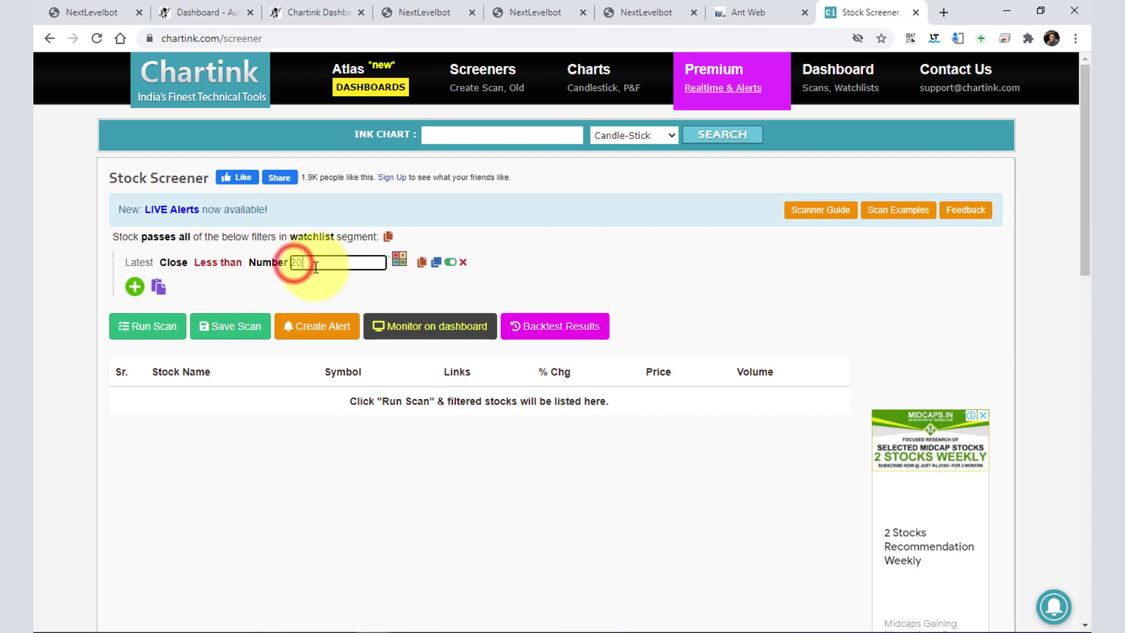
text(15)
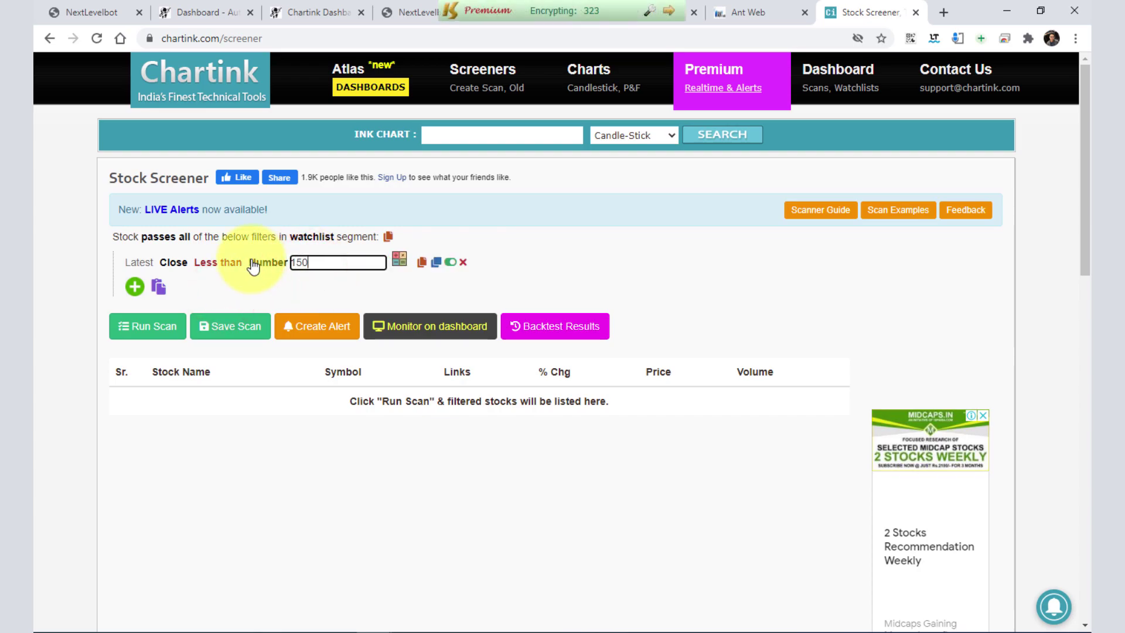
click(254, 287)
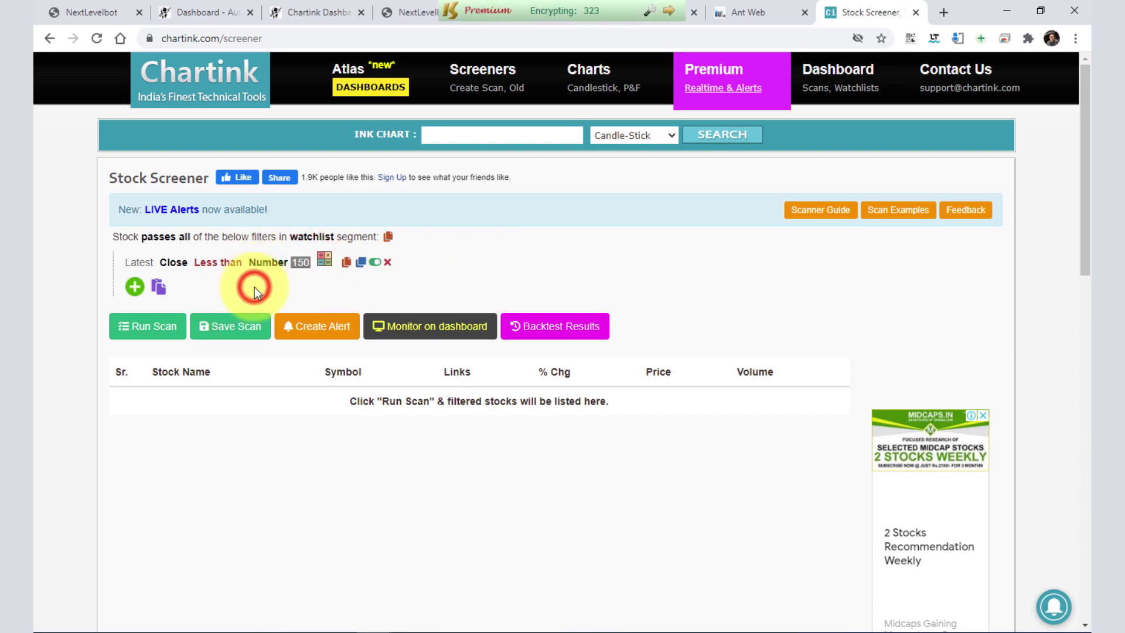
click(151, 330)
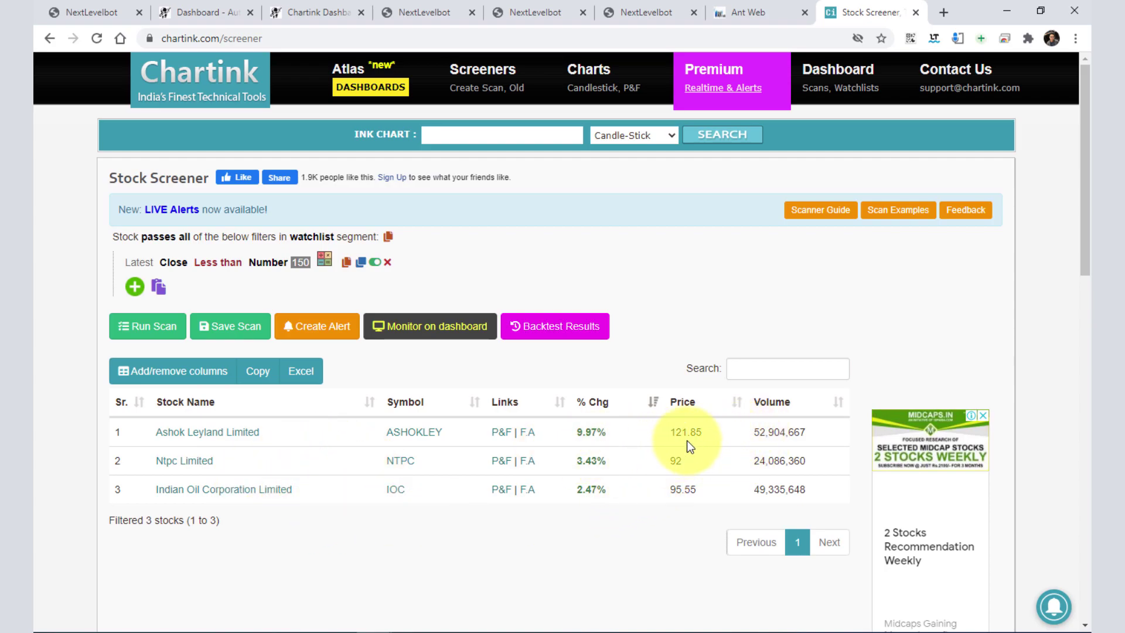
click(315, 328)
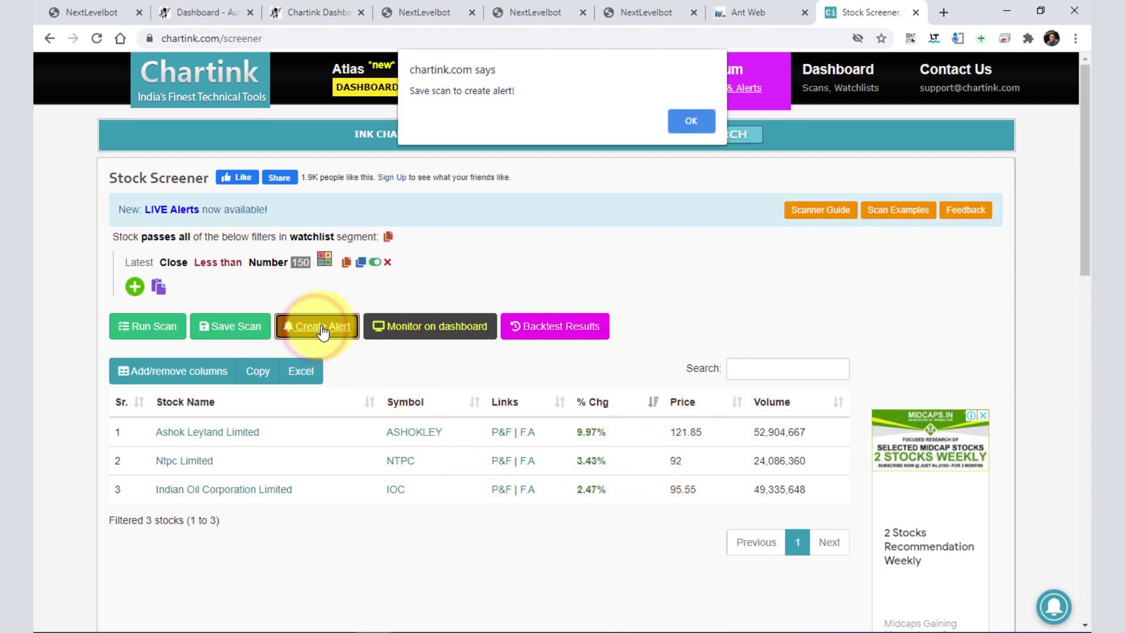
click(680, 130)
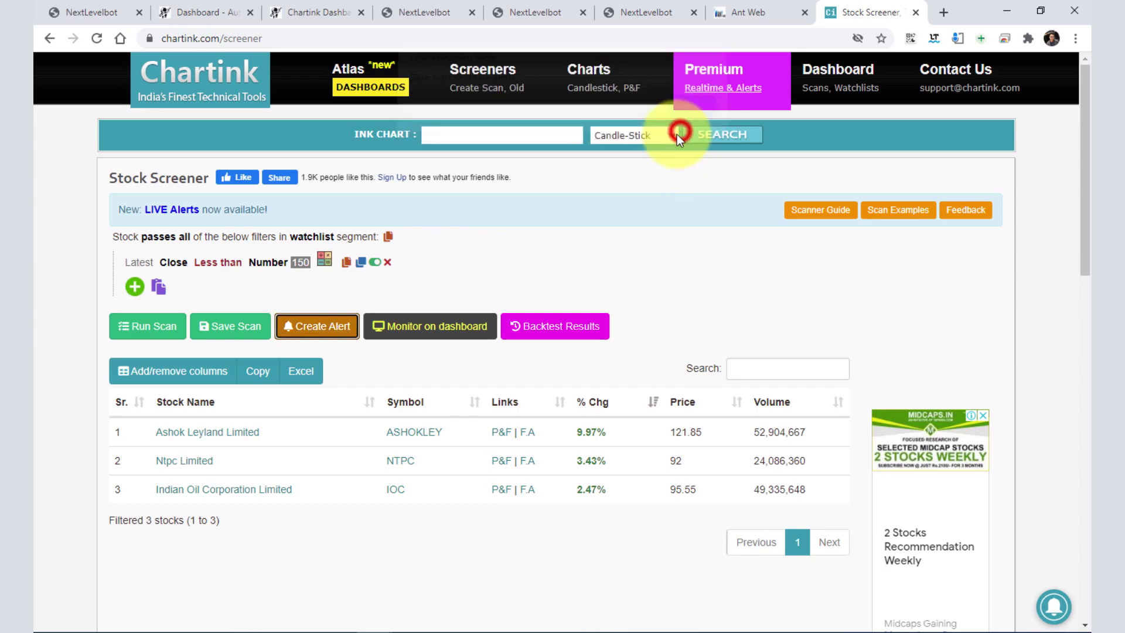
click(318, 331)
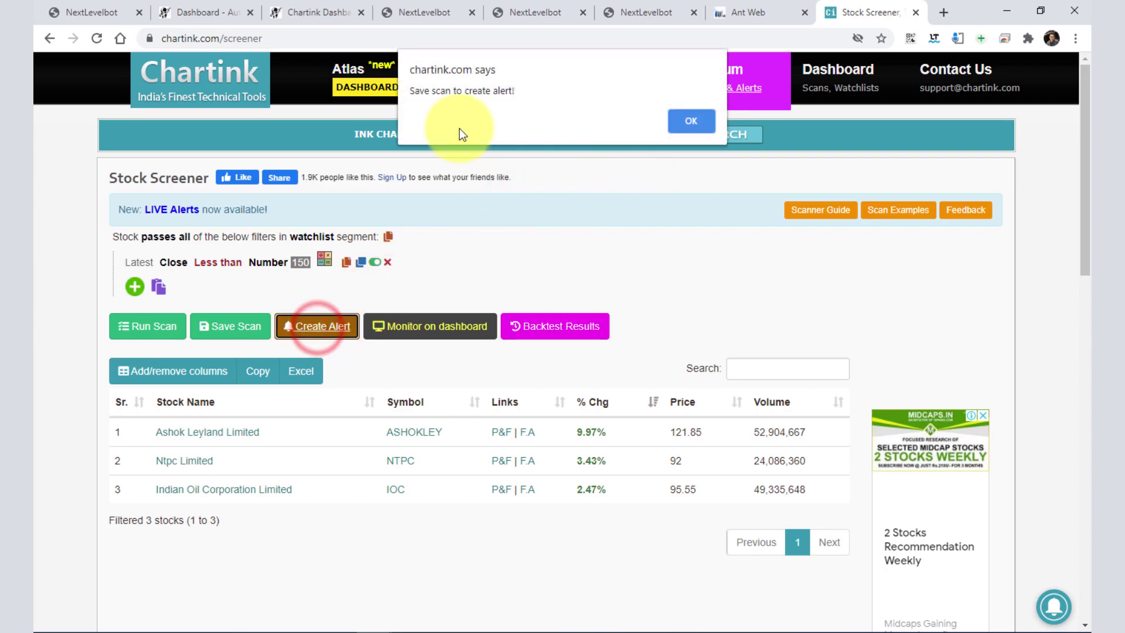
click(689, 121)
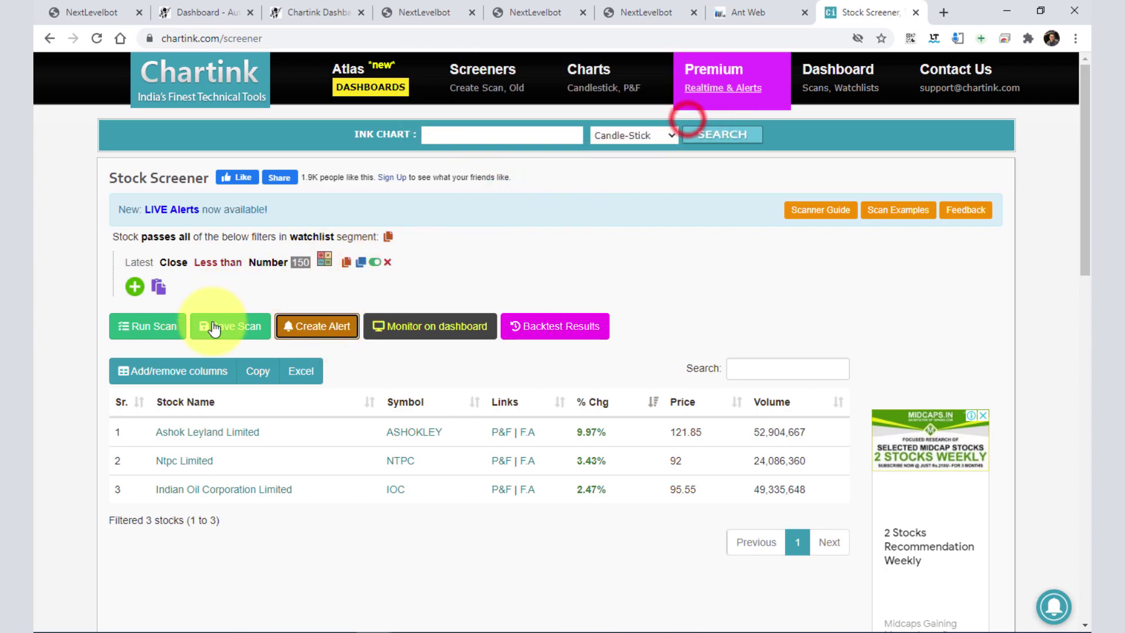
Save the scan under the name SELL
click(230, 326)
scroll(293, 281, up, 4)
click(171, 329)
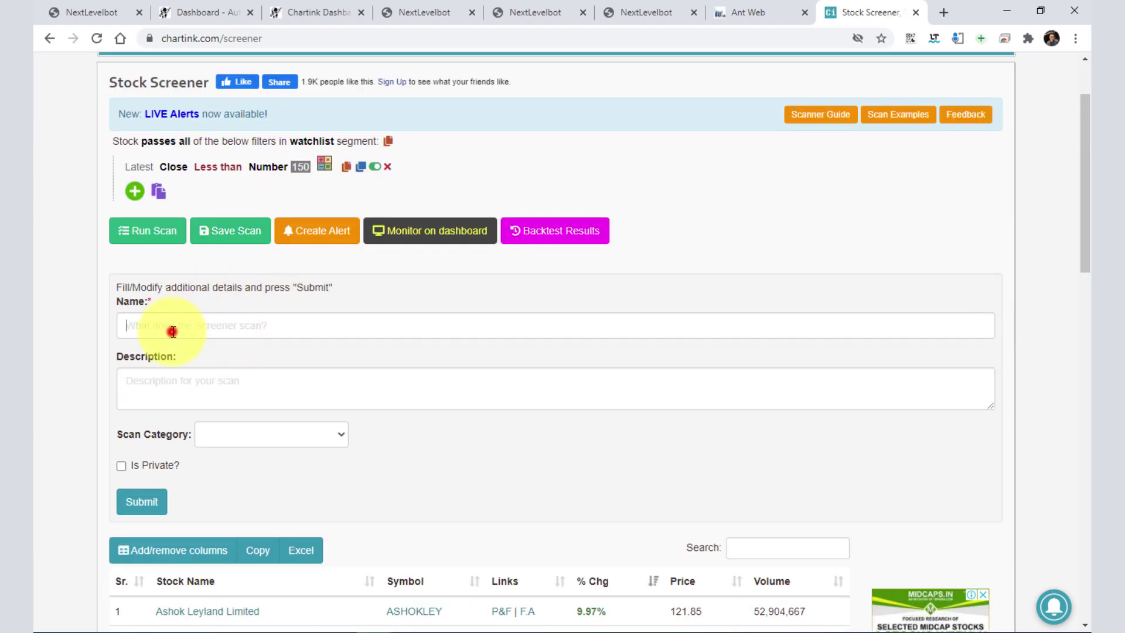
text(SELL)
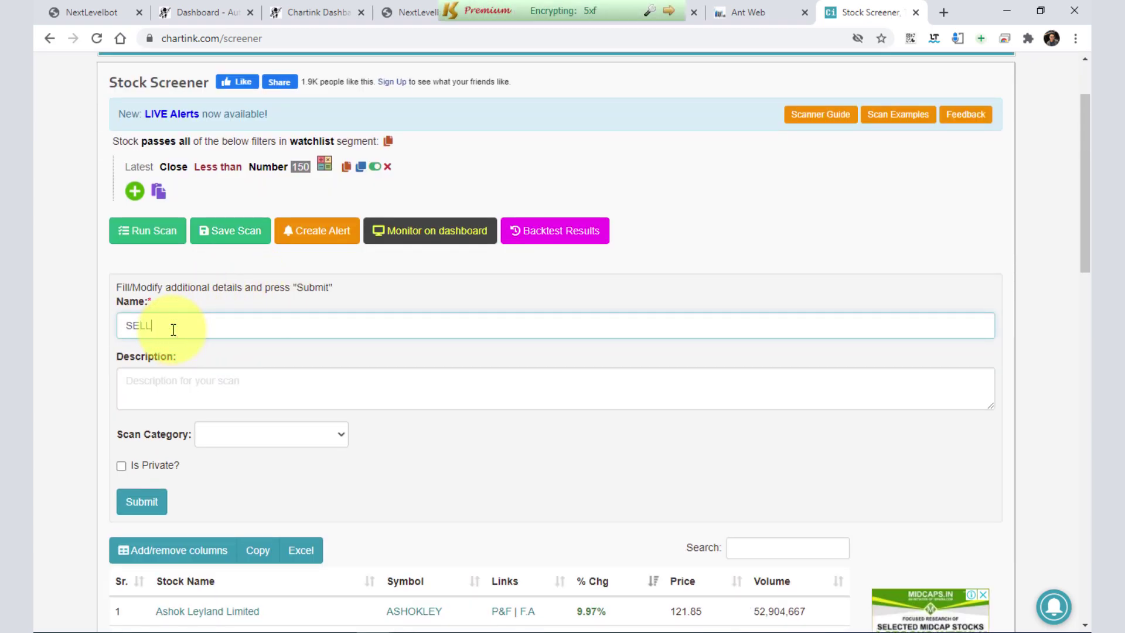
click(147, 513)
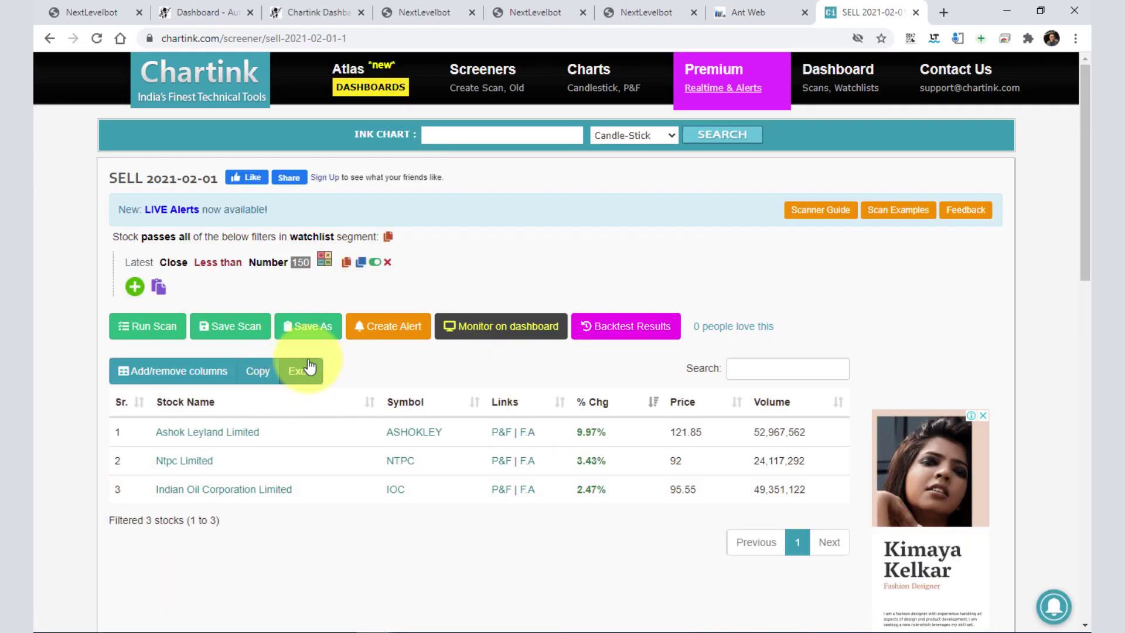
Create an alert for the saved SELL scan and rename the alert SELL
click(381, 333)
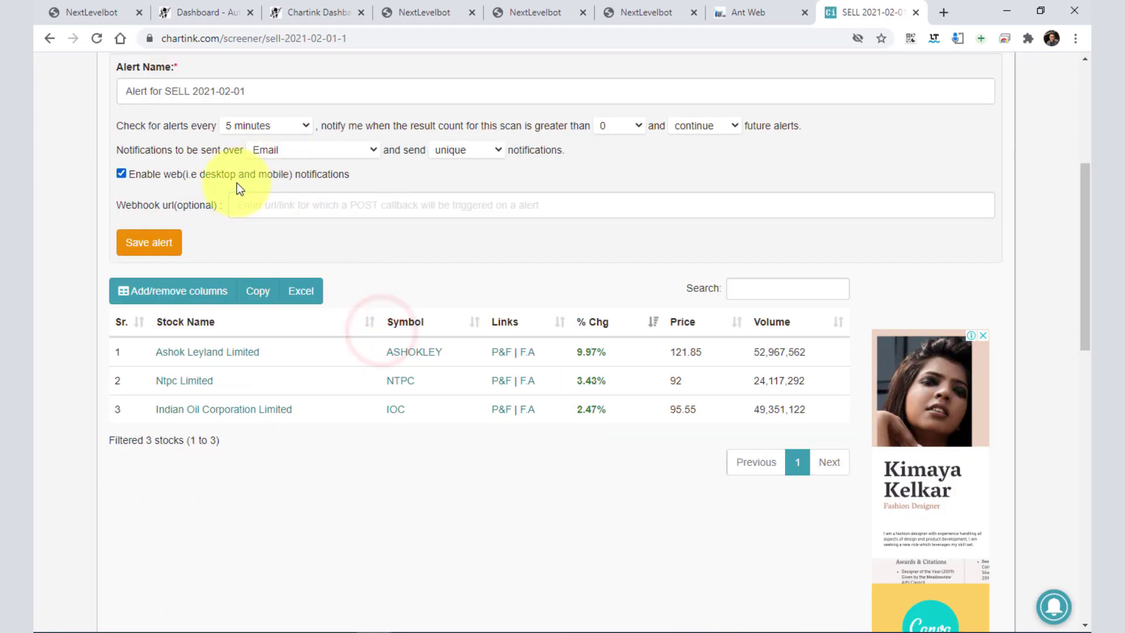
scroll(240, 185, up, 1)
click(251, 169)
triple_click(250, 167)
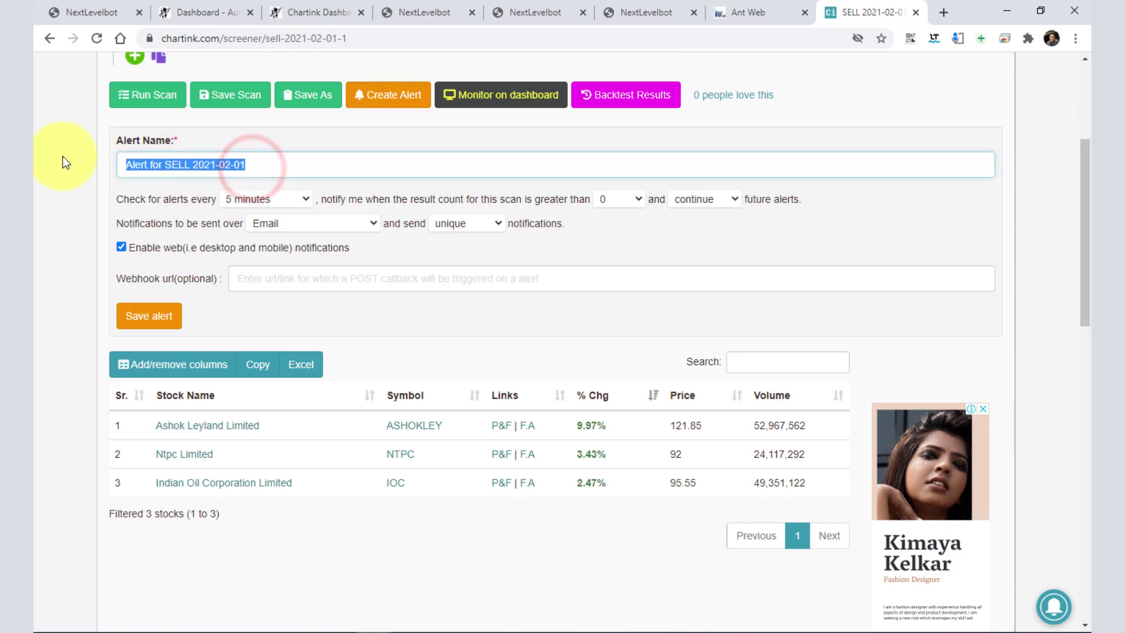
text(SELL)
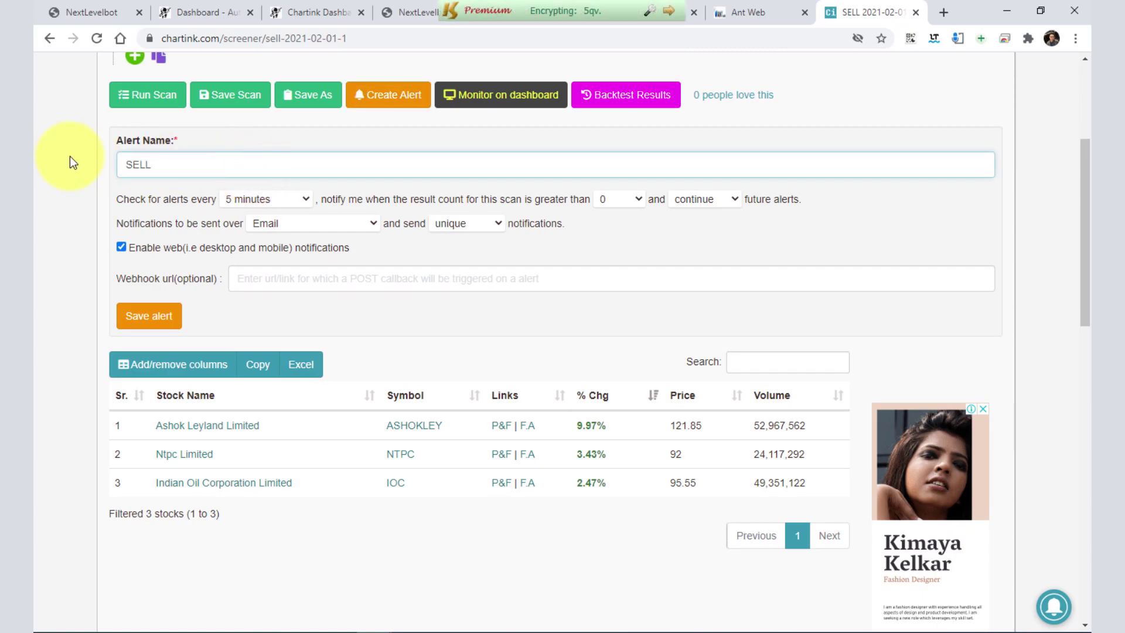
Set the SELL alert to check every 1 minutes with duplicate notifications, and save it
click(253, 198)
click(243, 214)
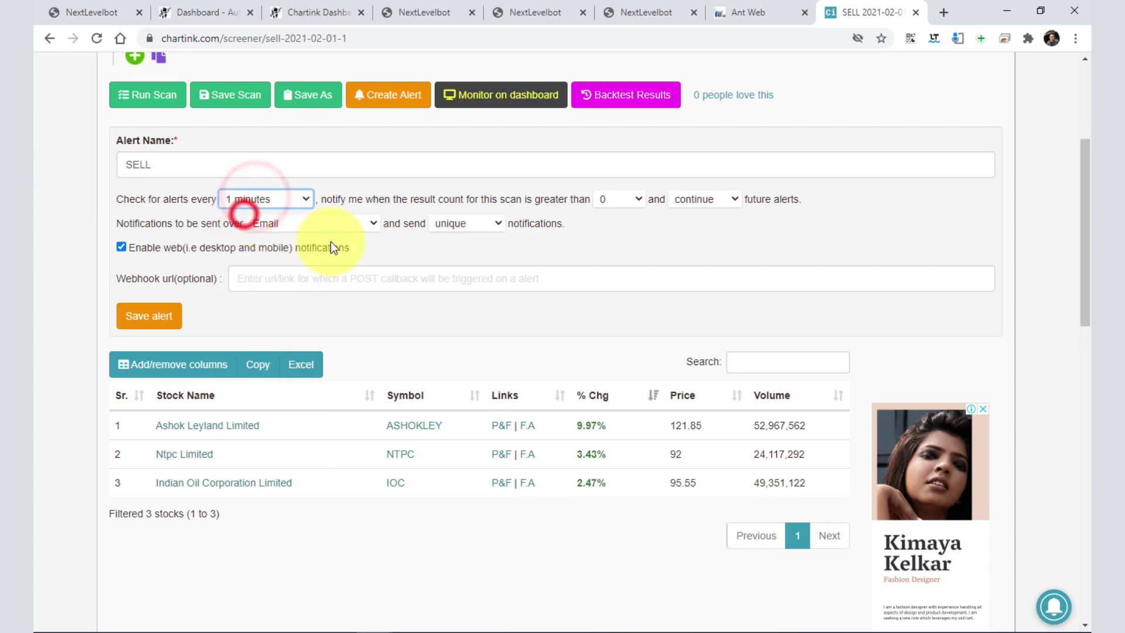
click(490, 232)
click(473, 252)
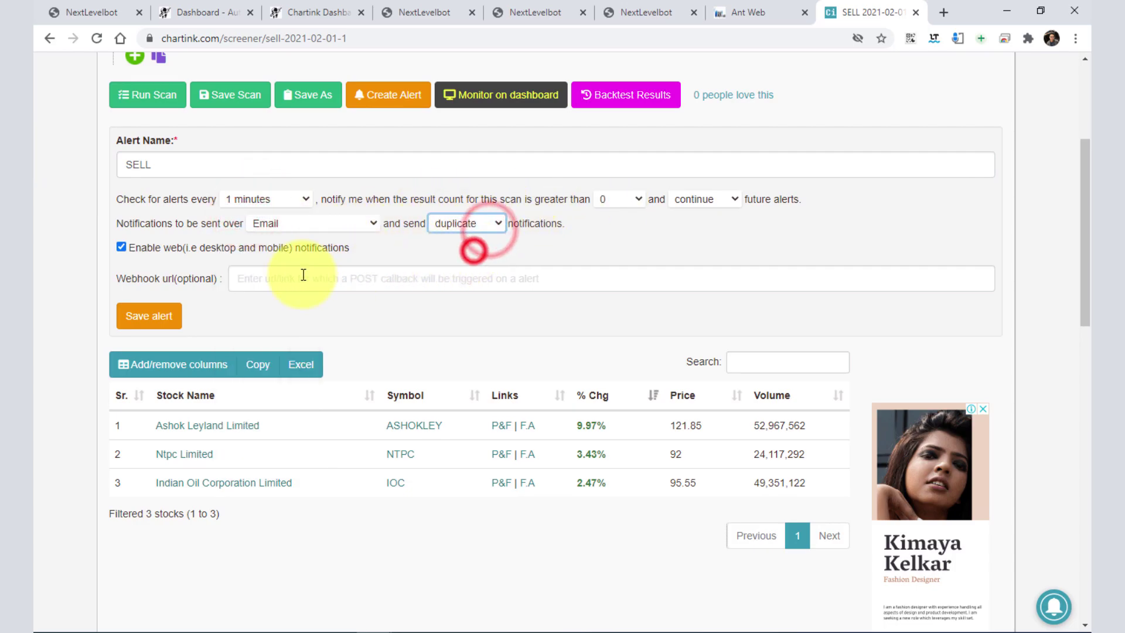
click(141, 317)
scroll(392, 440, up, 3)
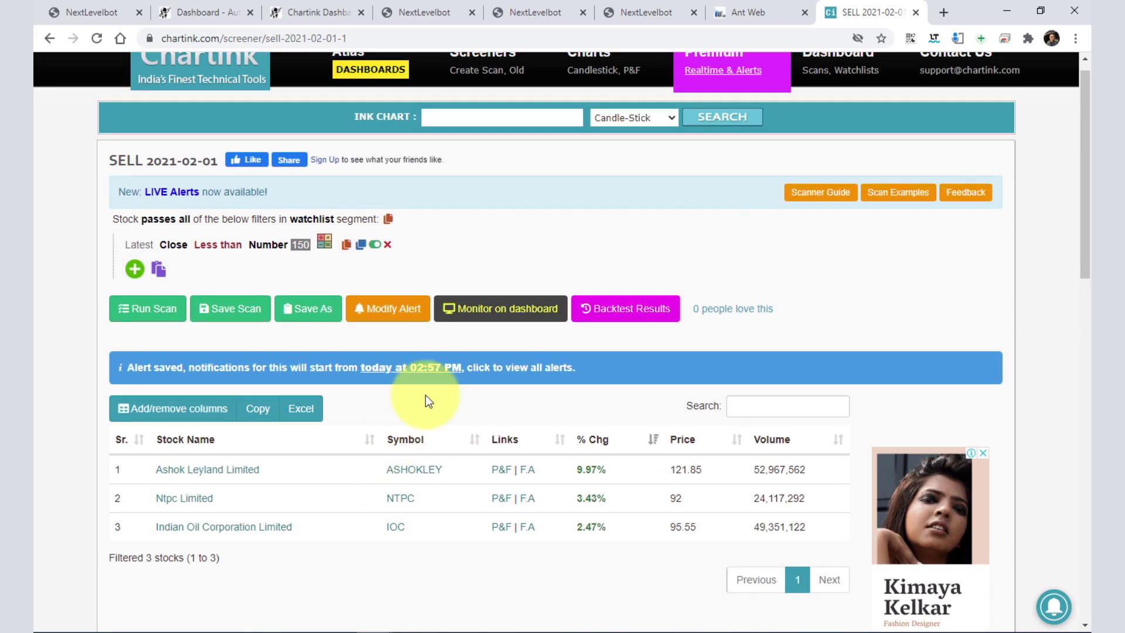
Open the list of alerts in the dashboard and check each alert's last run time and notification type
click(718, 73)
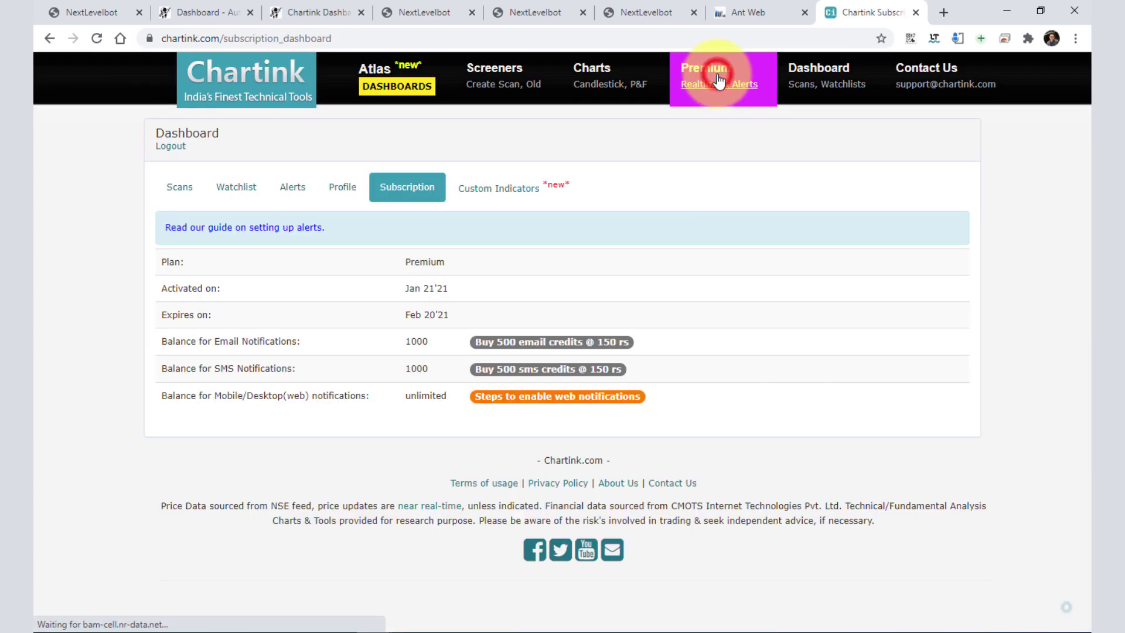
click(305, 199)
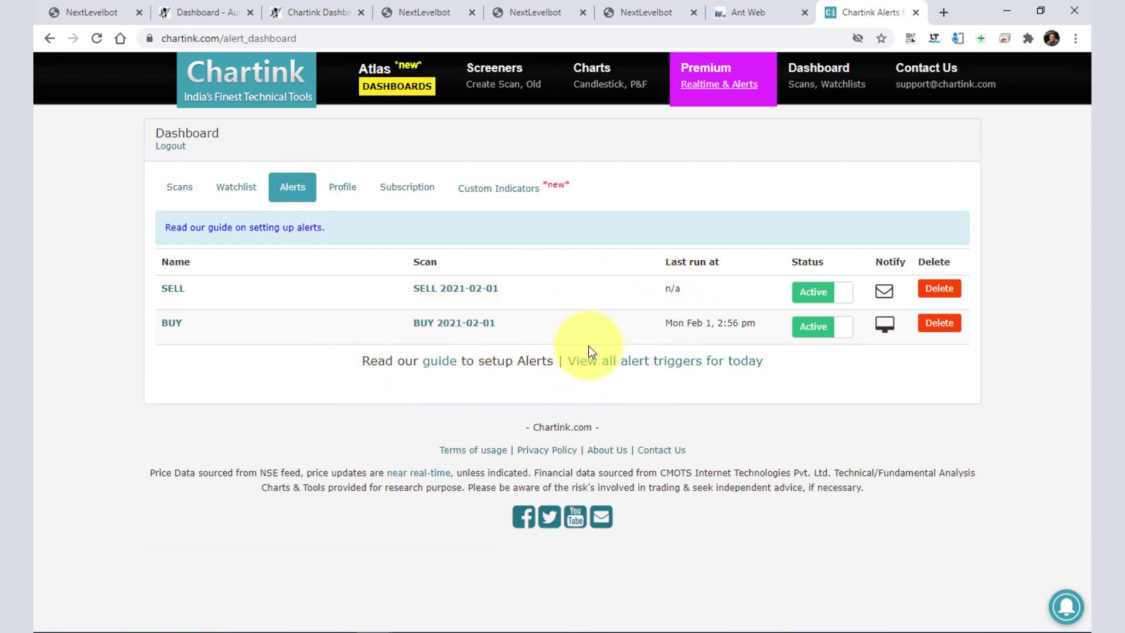
triple_click(673, 259)
click(683, 328)
drag(683, 328, 717, 324)
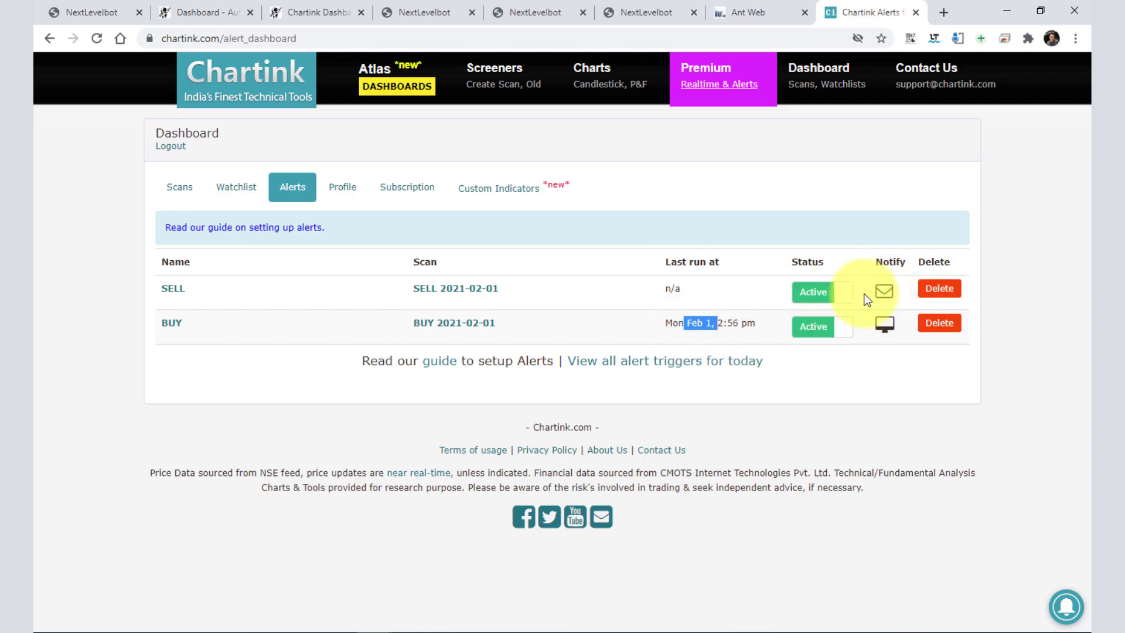
click(882, 291)
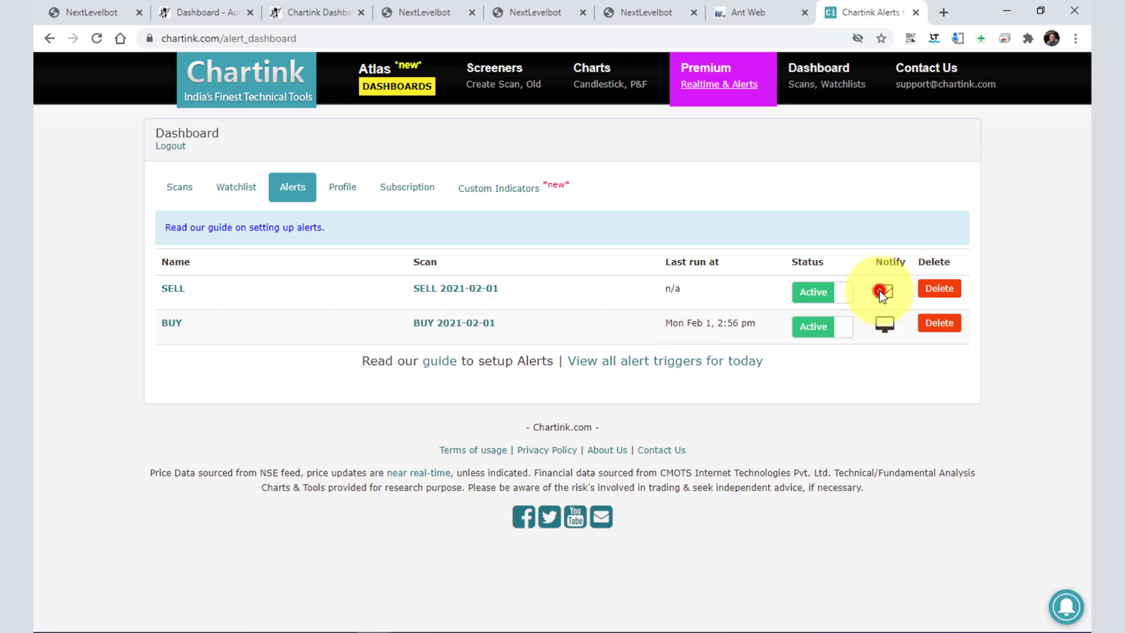
Modify the SELL alert to send its notifications over Desktop/Mobile (web), save it, and return to the alerts list
click(457, 293)
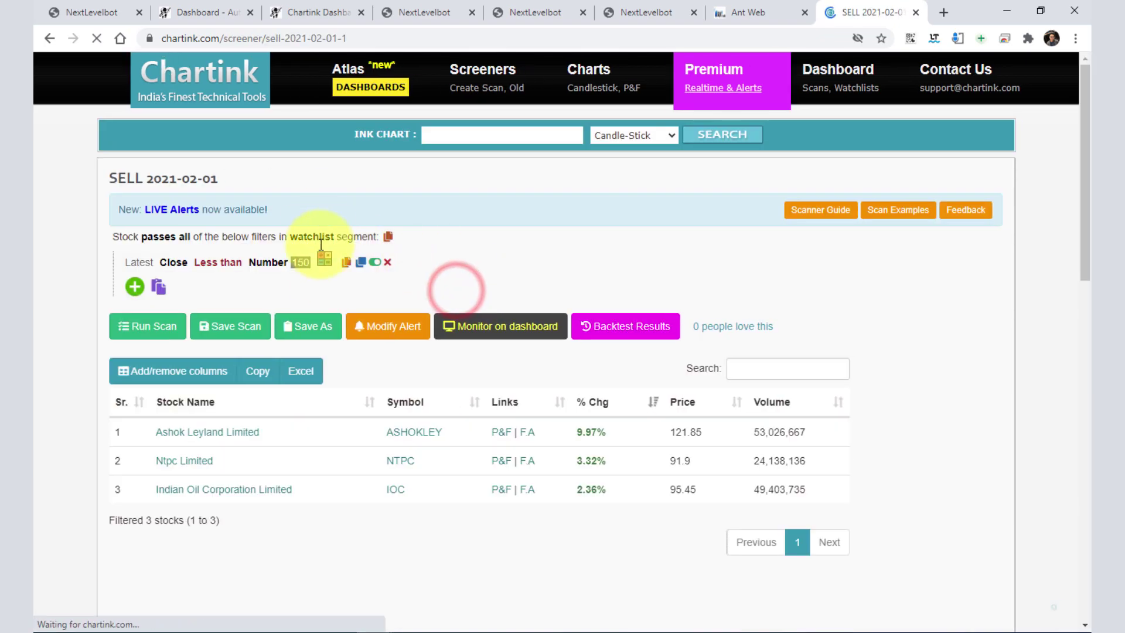
click(395, 327)
click(313, 151)
click(276, 205)
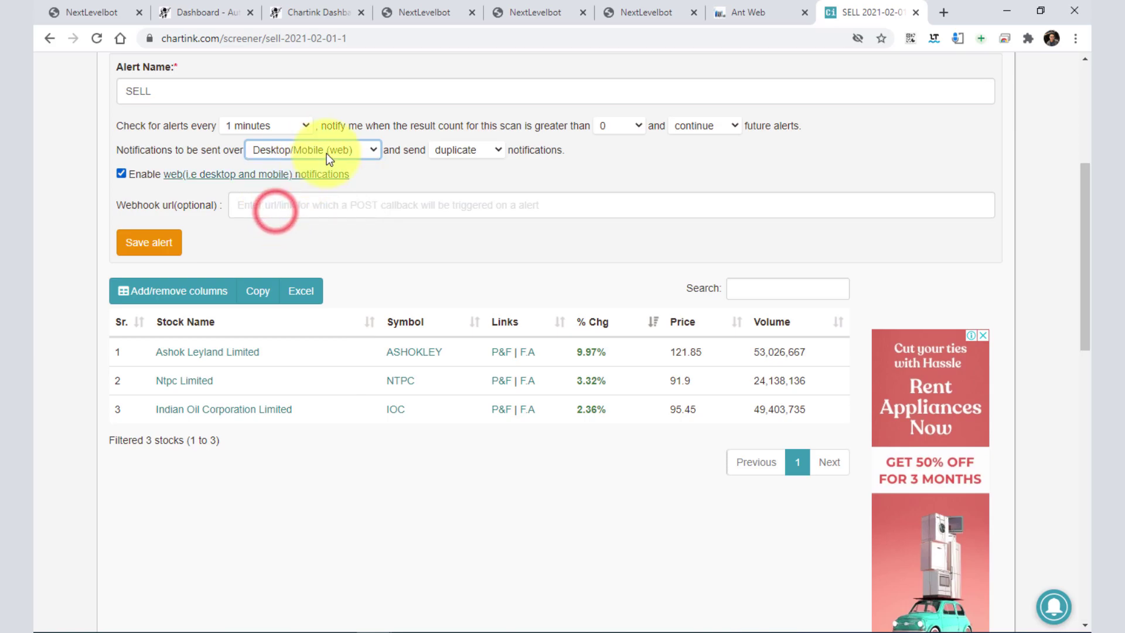
click(146, 243)
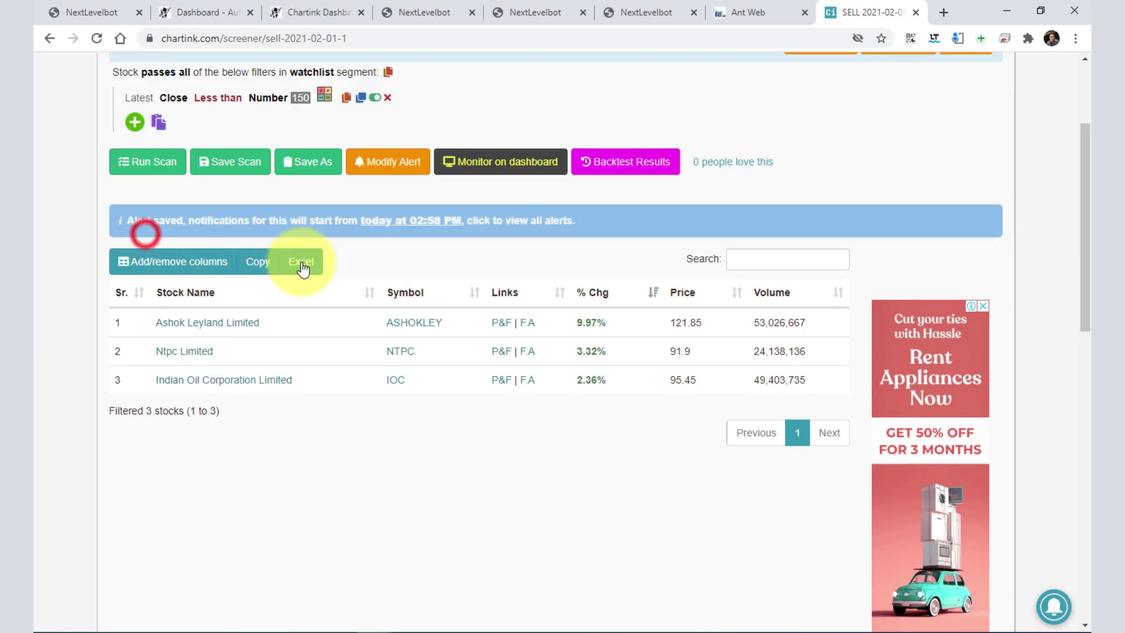
scroll(674, 94, up, 2)
click(724, 76)
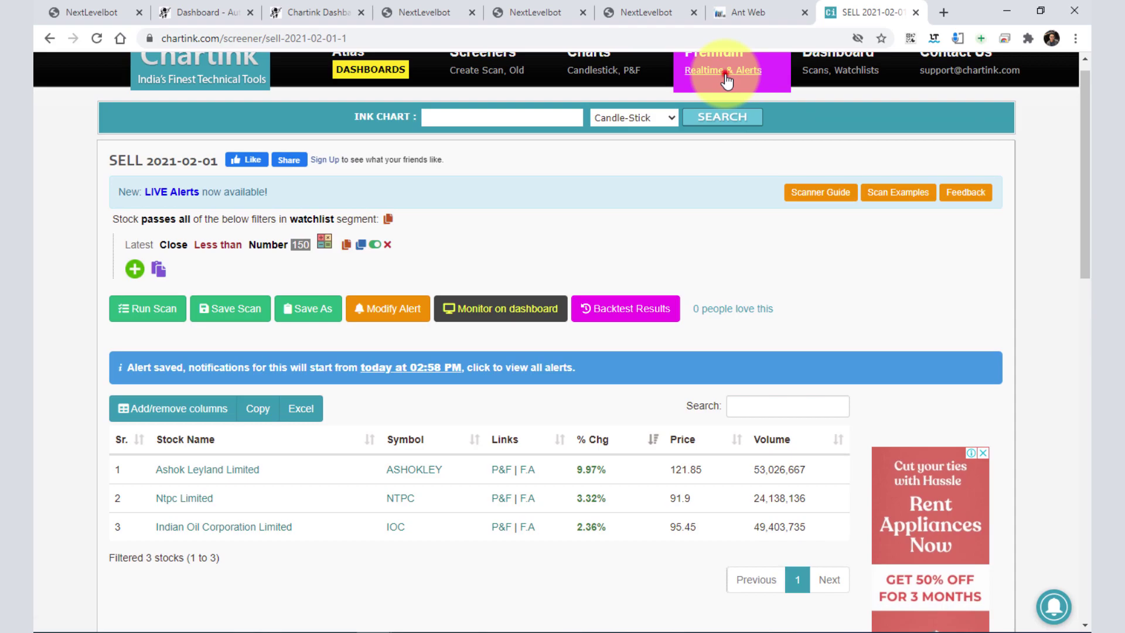
click(294, 191)
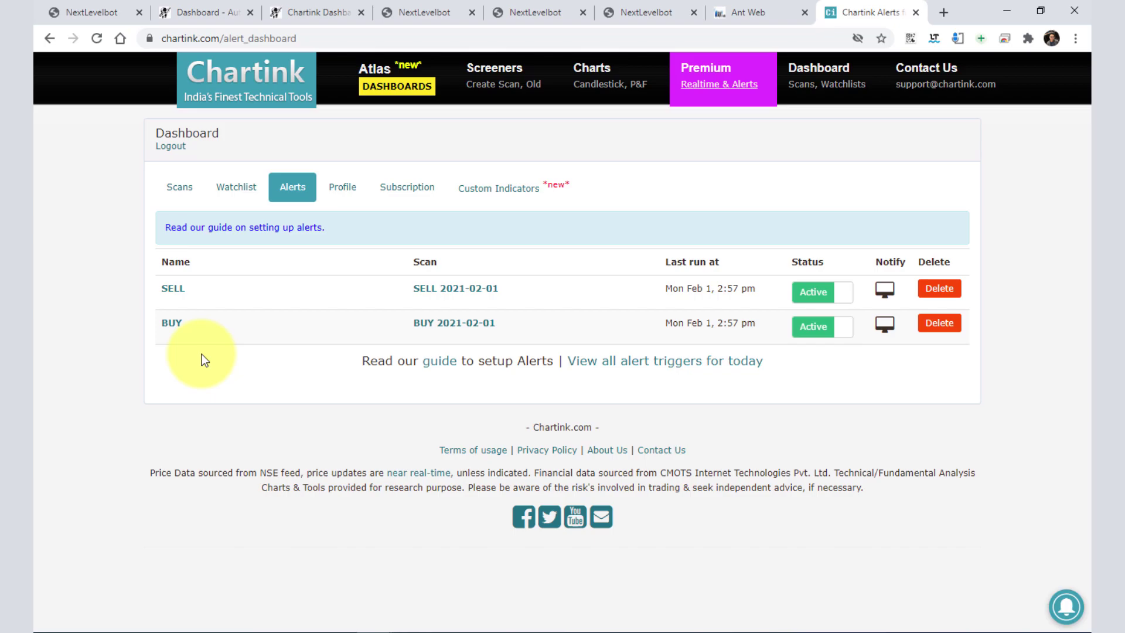
Switch to Ant Web, open the account's orders and reload the page to check for pending, completed and traded orders
click(746, 23)
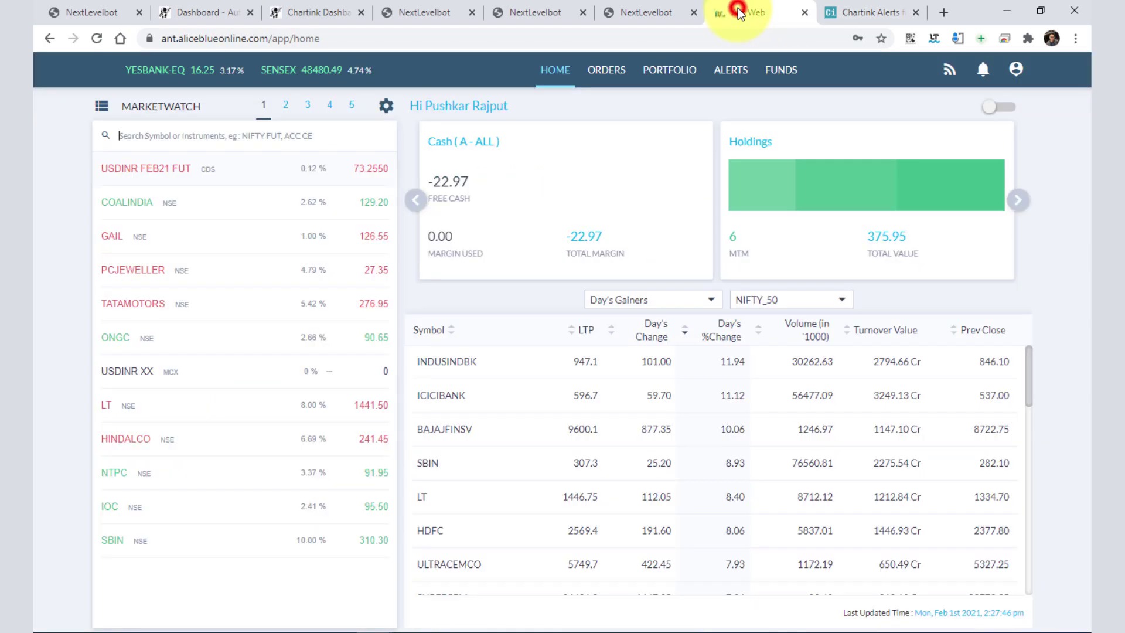
click(608, 69)
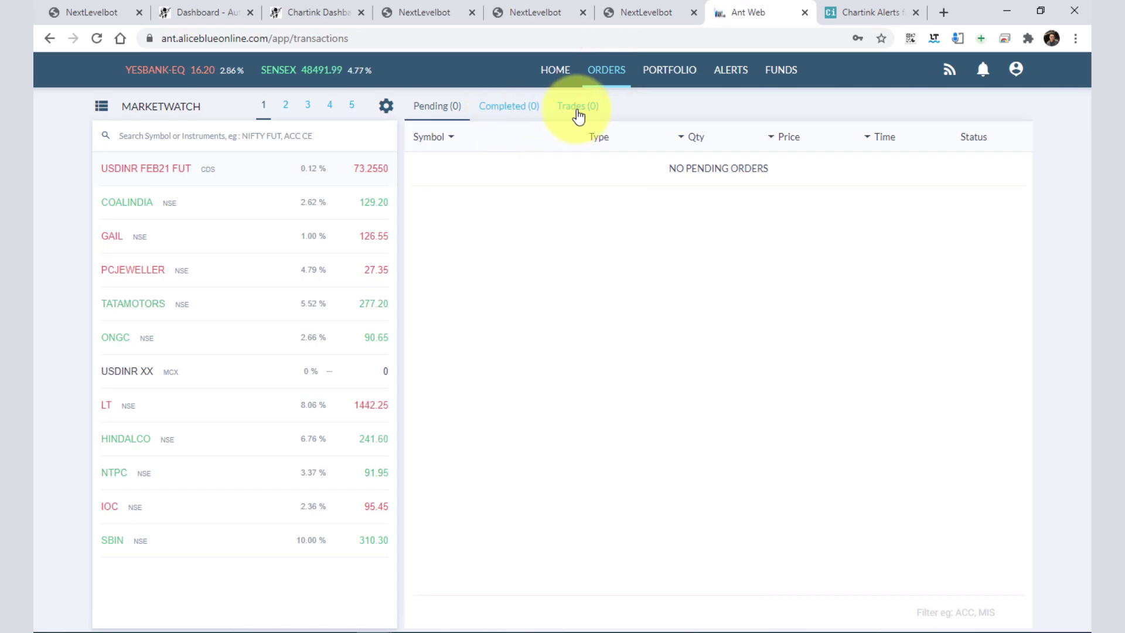
click(95, 42)
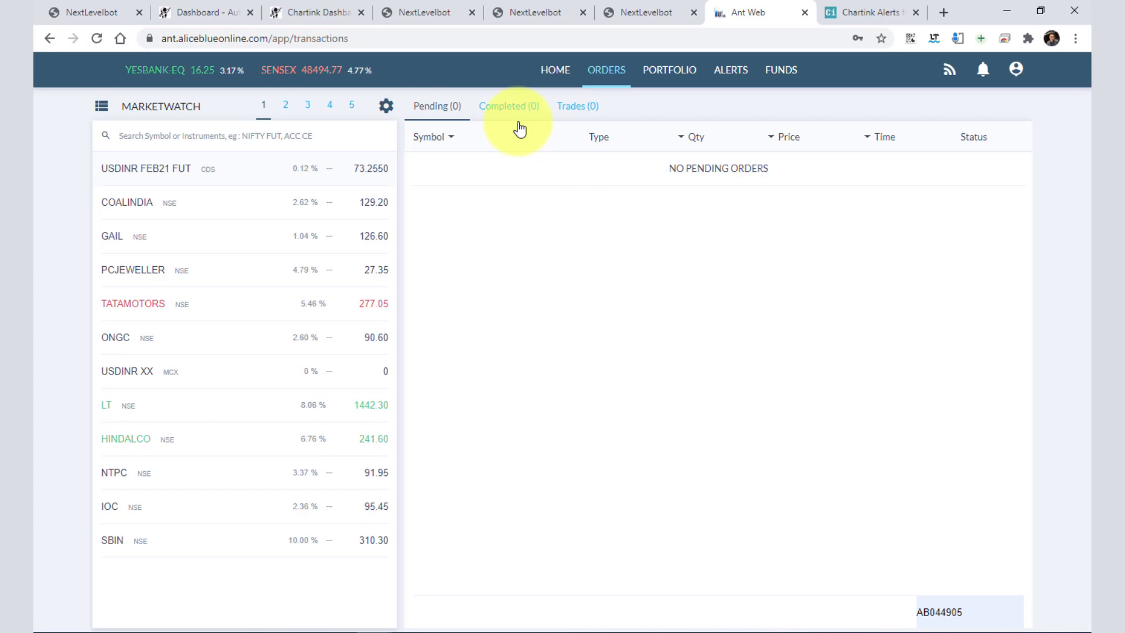
Switch to the NextLevelbot dashboard and highlight the Chartink Webhook entry in the Quick Copy box
click(222, 21)
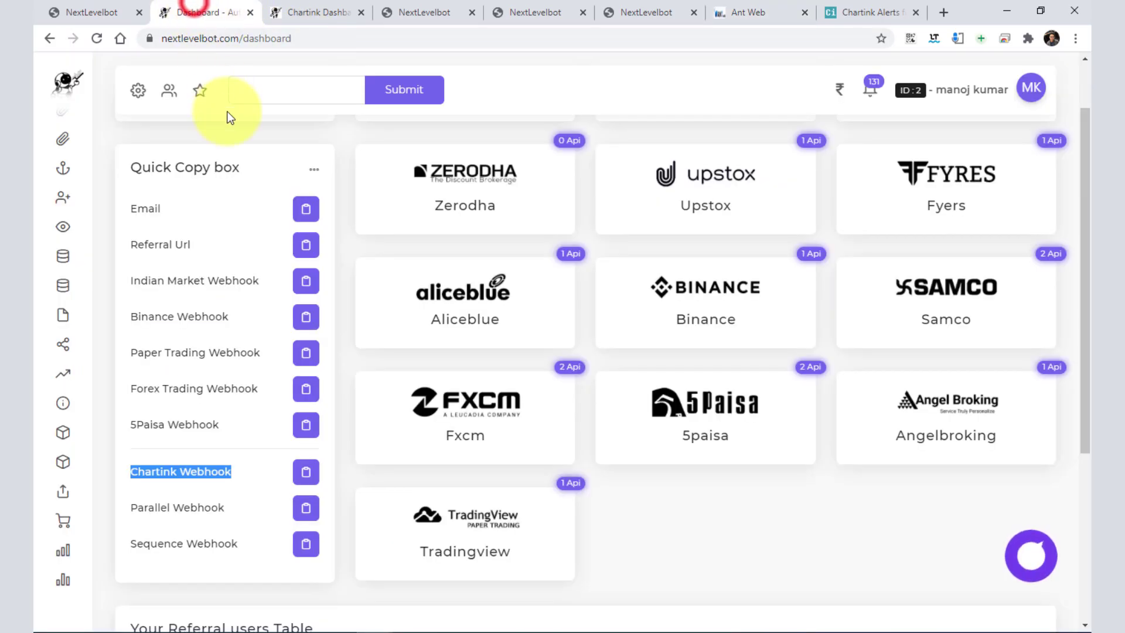
click(170, 473)
drag(138, 473, 230, 468)
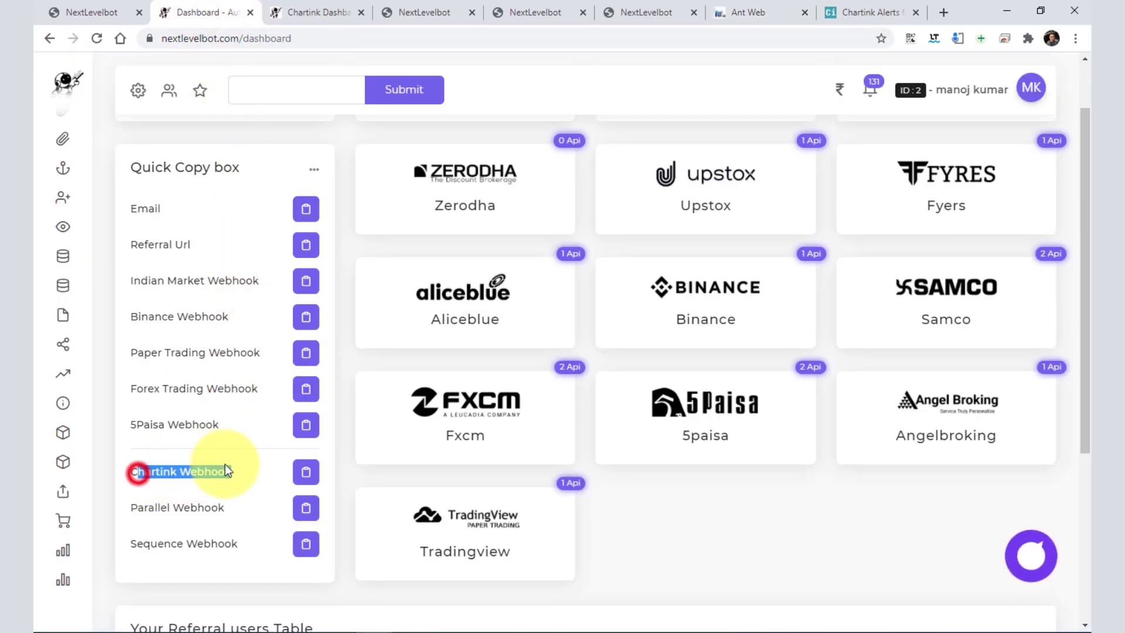
Copy the Chartink Webhook URL from the Quick Copy box
click(305, 478)
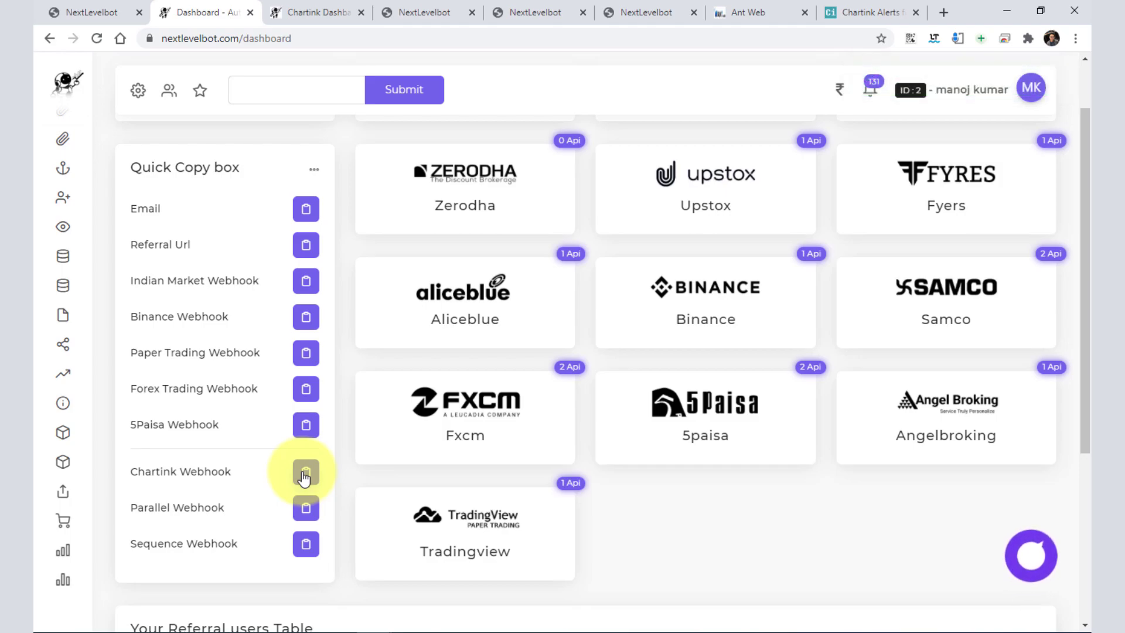
Open the NextLevelbot Chartink dashboard and review the custom syntax, the received responses' create dates and the stocks list entries
click(312, 16)
click(544, 313)
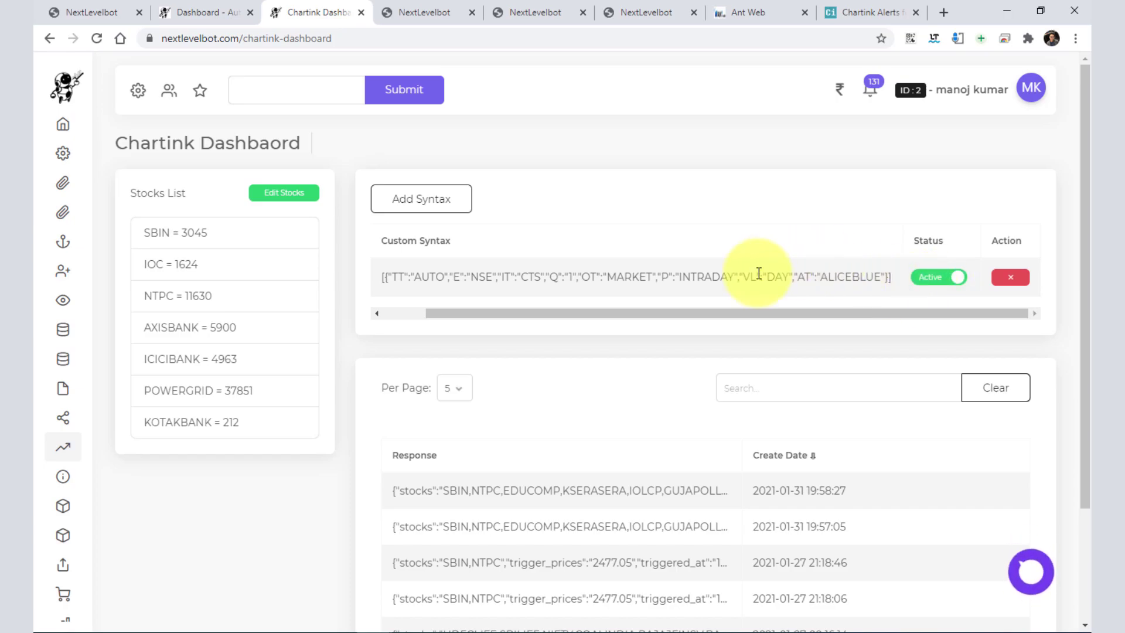
drag(757, 275, 384, 271)
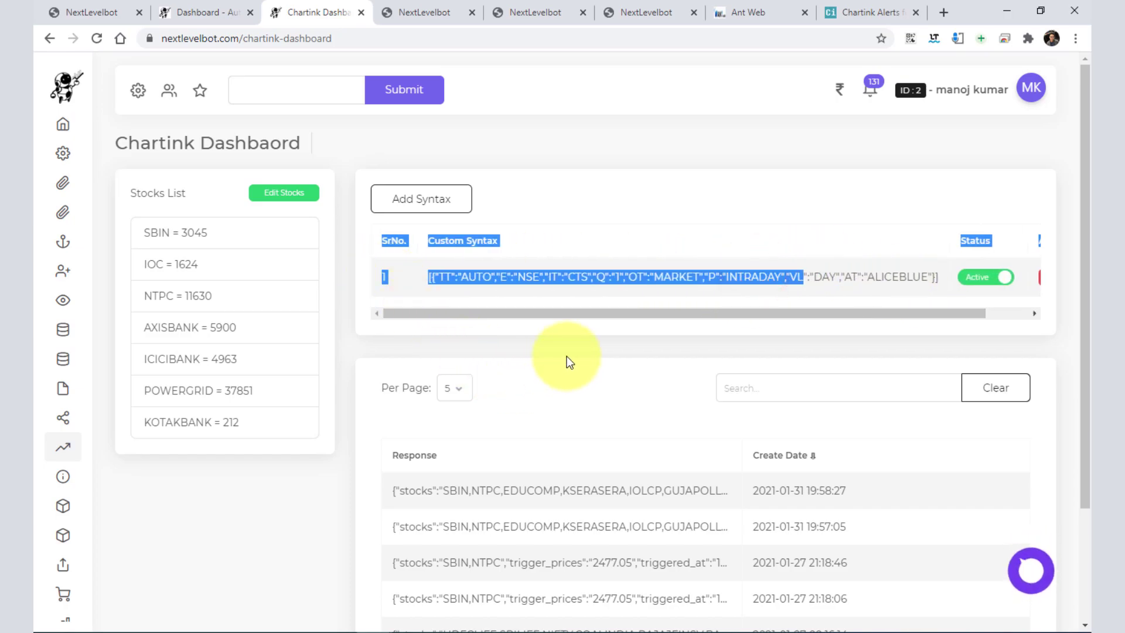
click(754, 287)
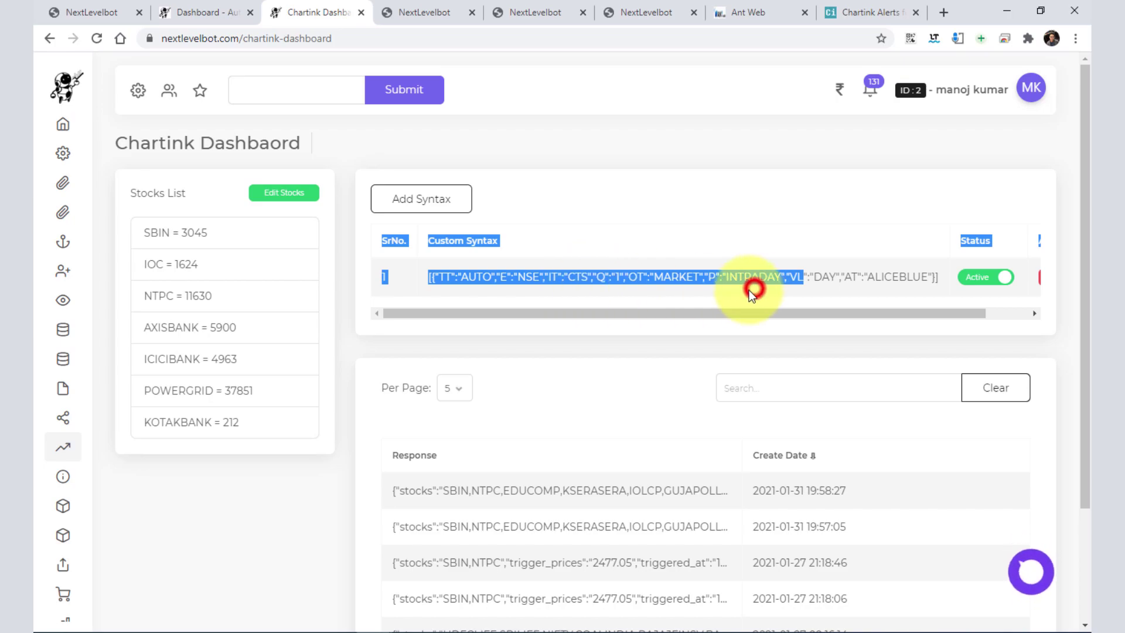
scroll(561, 451, down, 1)
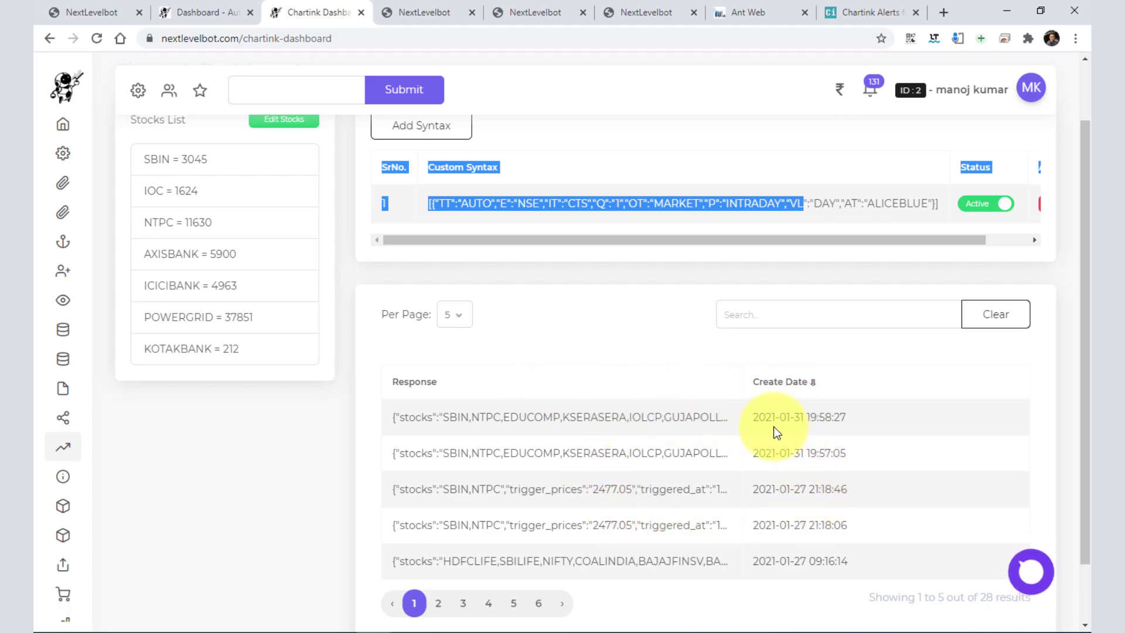
drag(794, 421, 813, 422)
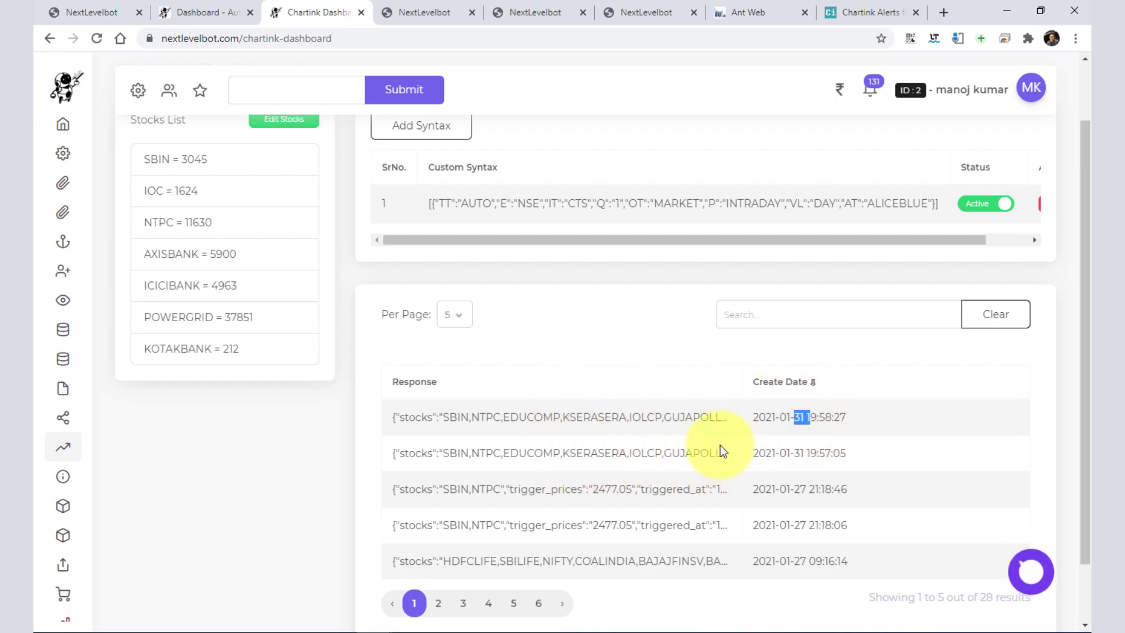
scroll(674, 452, up, 2)
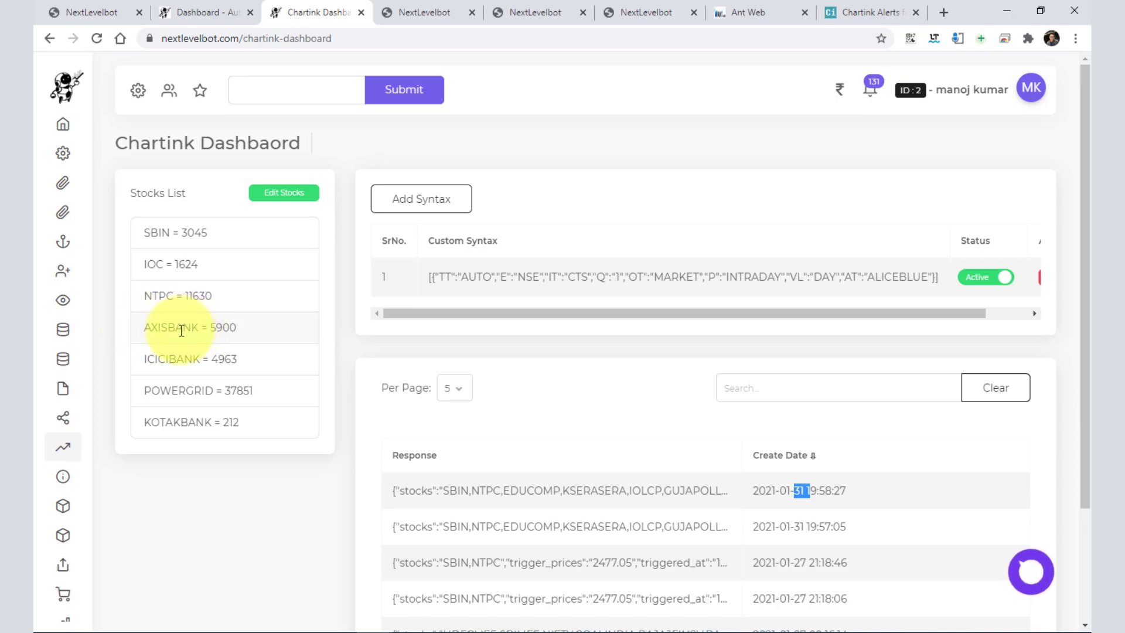
double_click(222, 327)
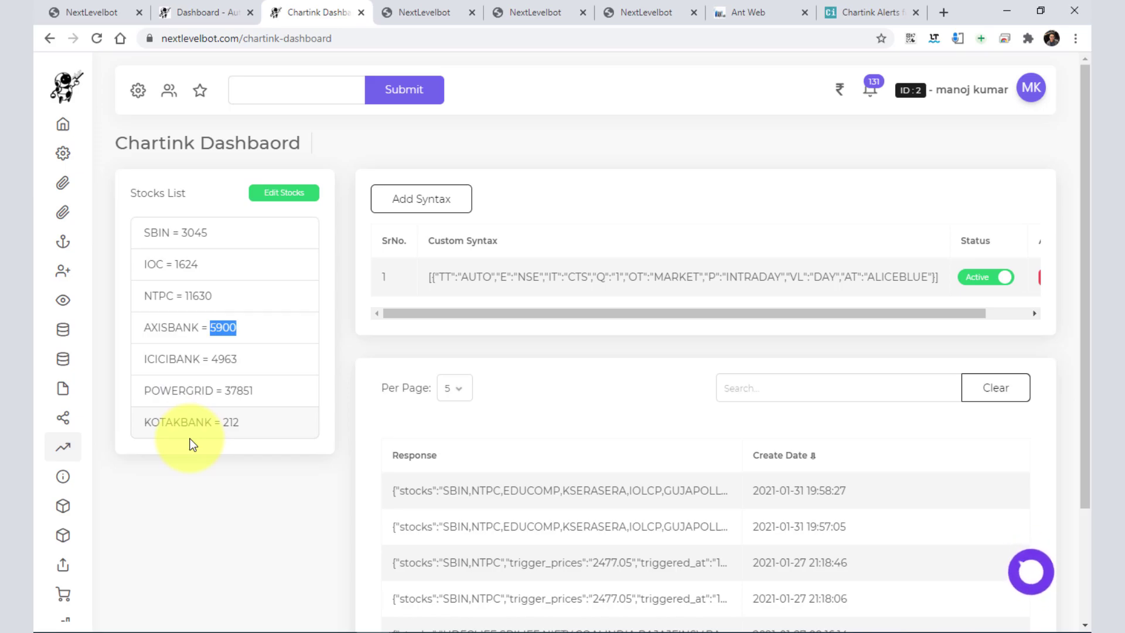
Switch to the Chartink alerts, view the triggers of the BUY alert and return to the alerts list
click(852, 12)
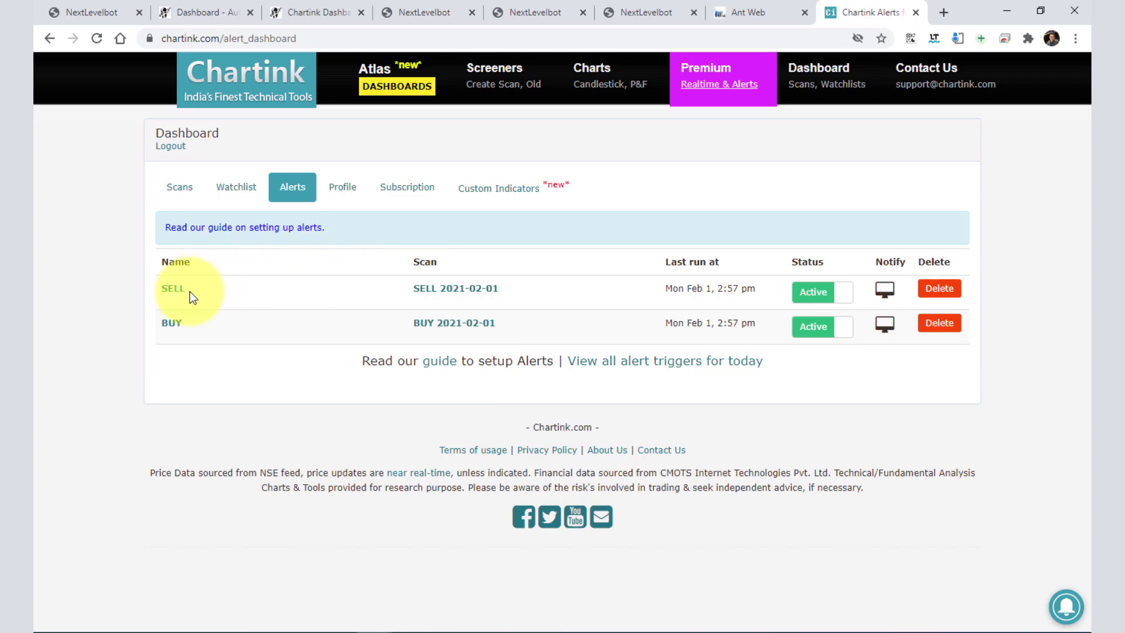
click(171, 326)
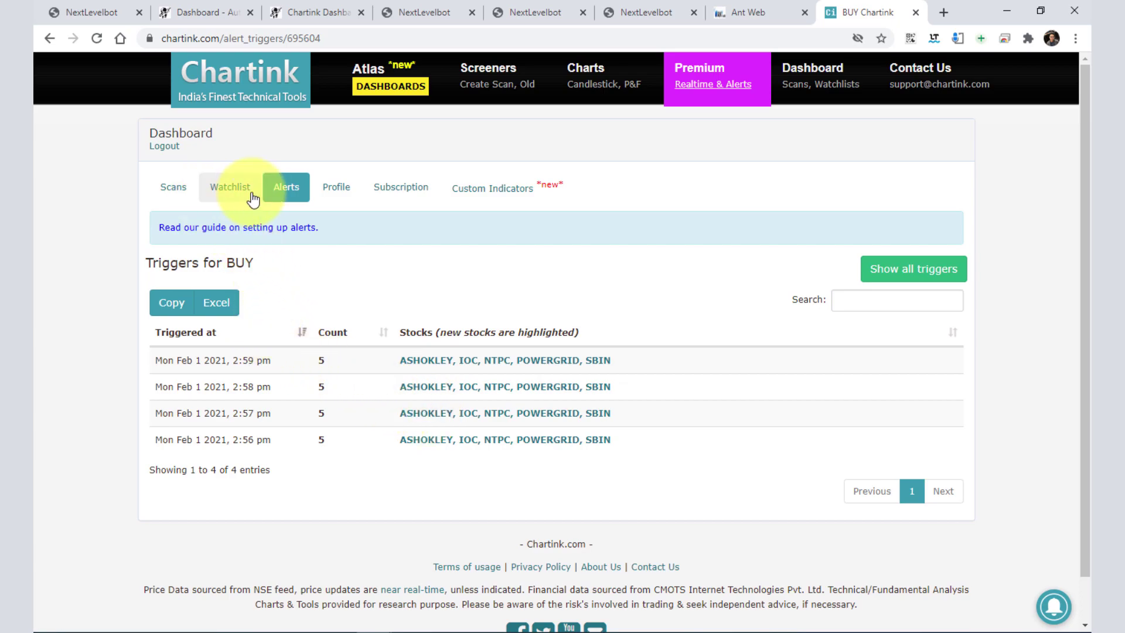
click(284, 184)
Modify the alert of the BUY 2021-02-01 scan by pasting the NextLevelbot Chartink webhook URL, and save the alert
click(441, 328)
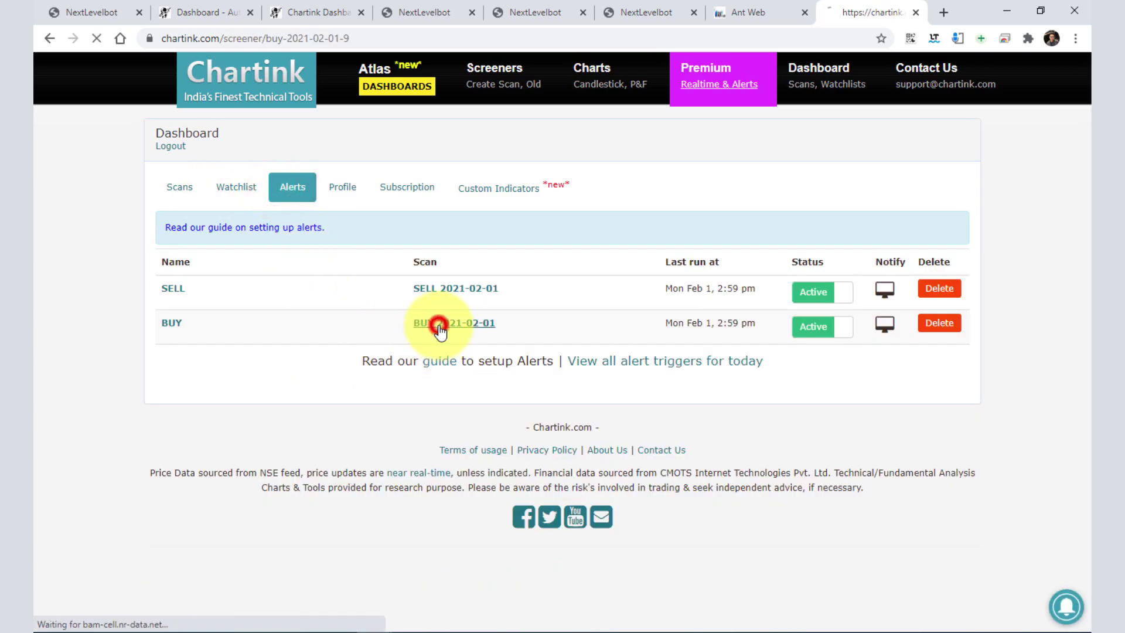
click(390, 328)
scroll(389, 339, up, 2)
click(158, 164)
drag(146, 163, 86, 182)
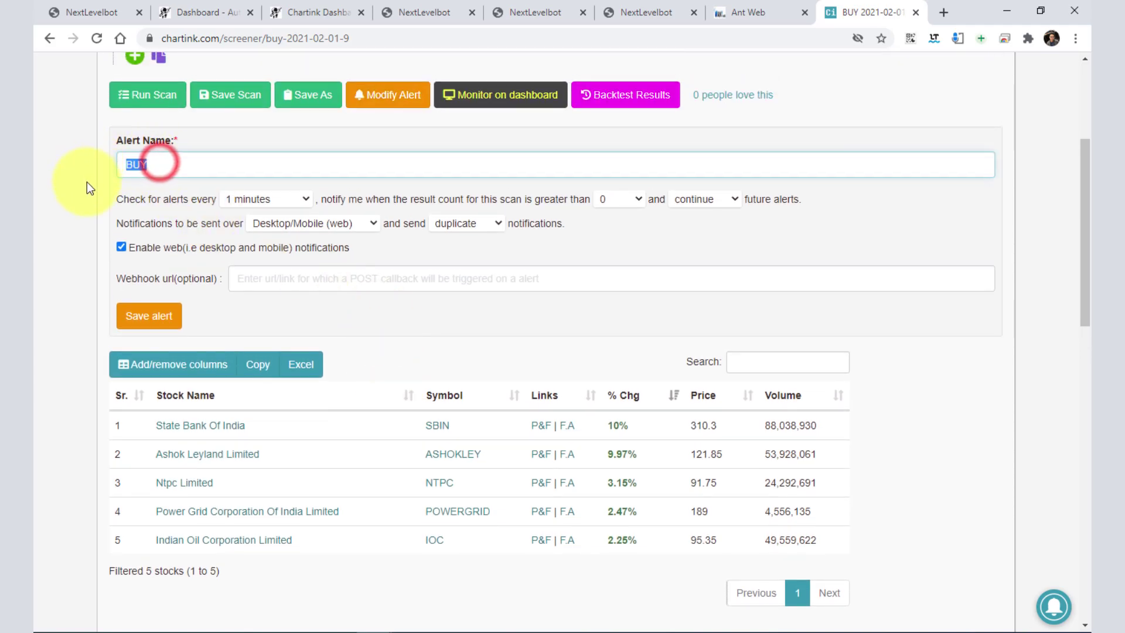
click(261, 282)
key(ctrl+v)
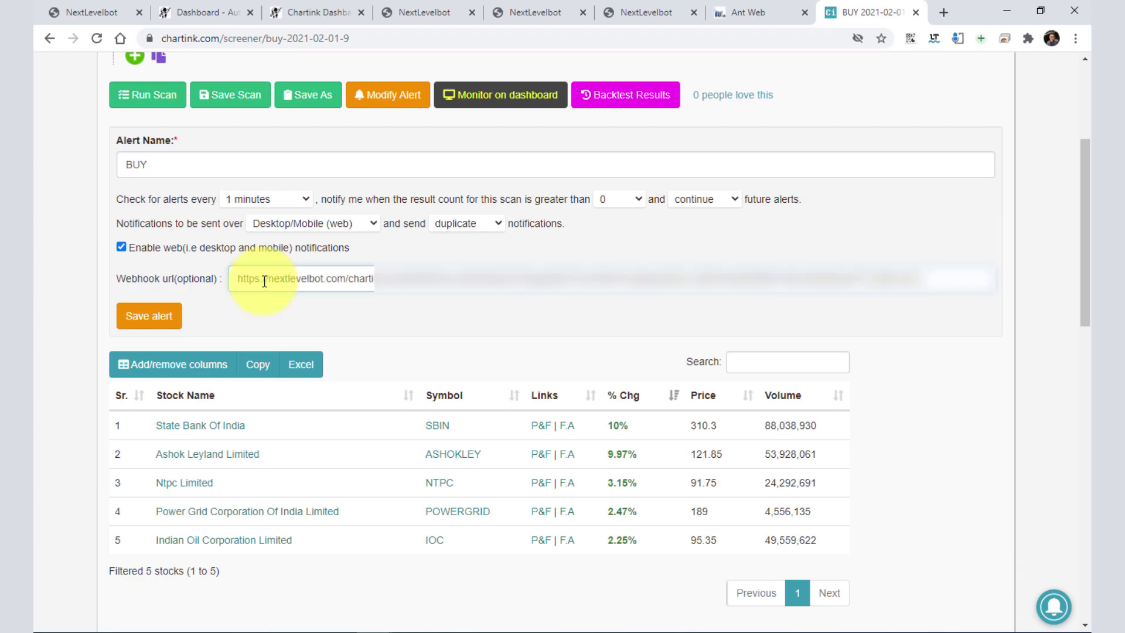
click(149, 321)
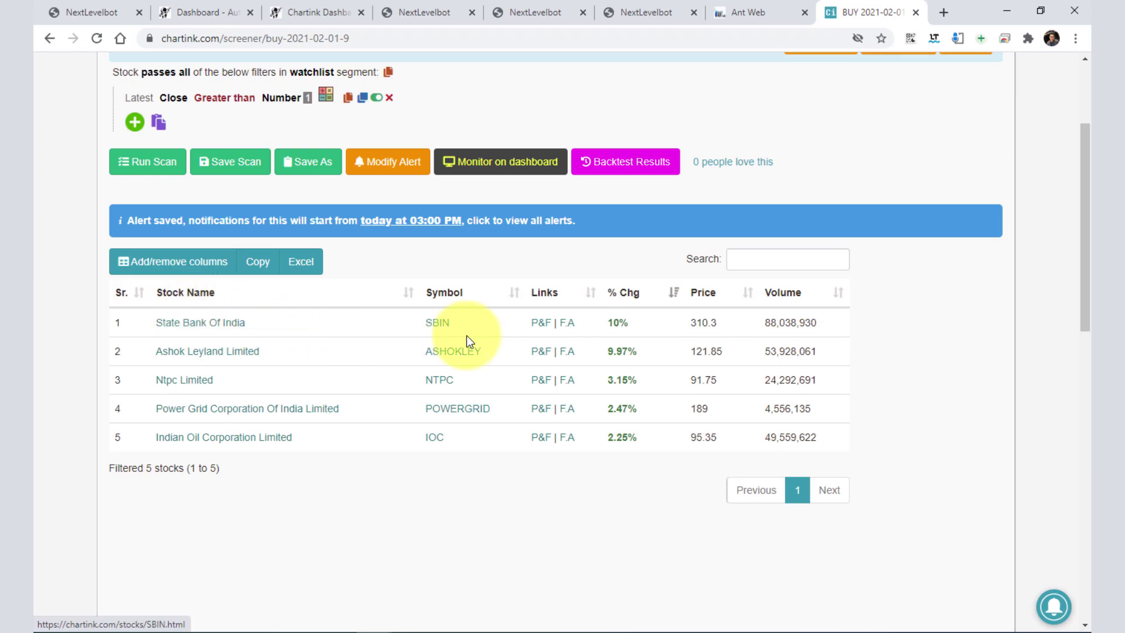
Return to the alerts list, paste the same webhook URL into the alert of the SELL 2021-02-01 scan, and save it
scroll(371, 318, up, 3)
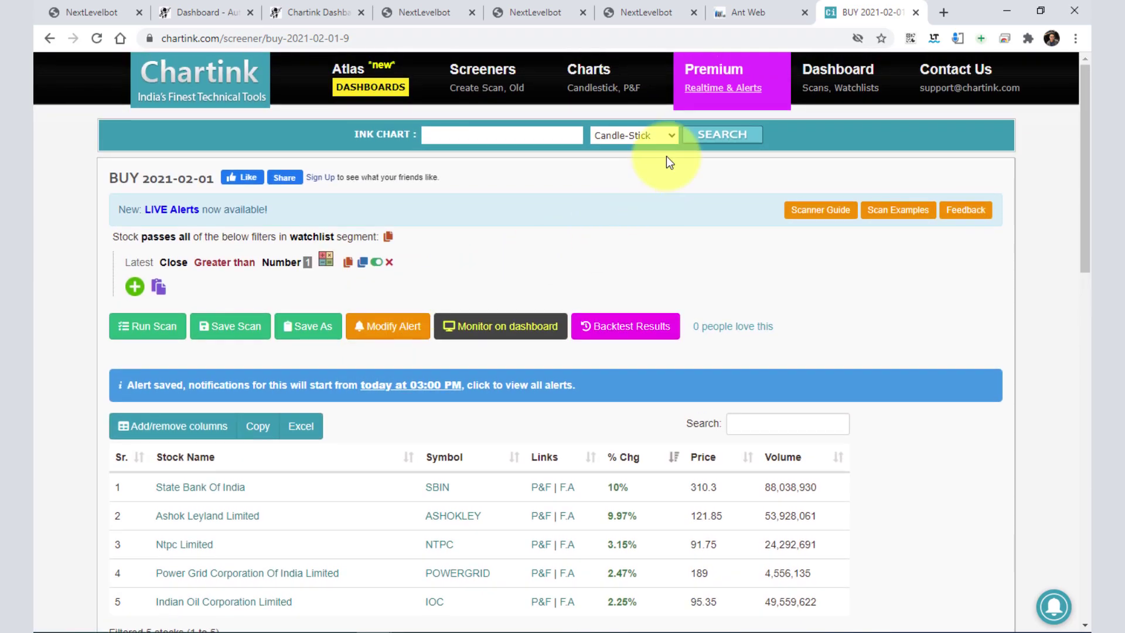
click(710, 93)
click(289, 192)
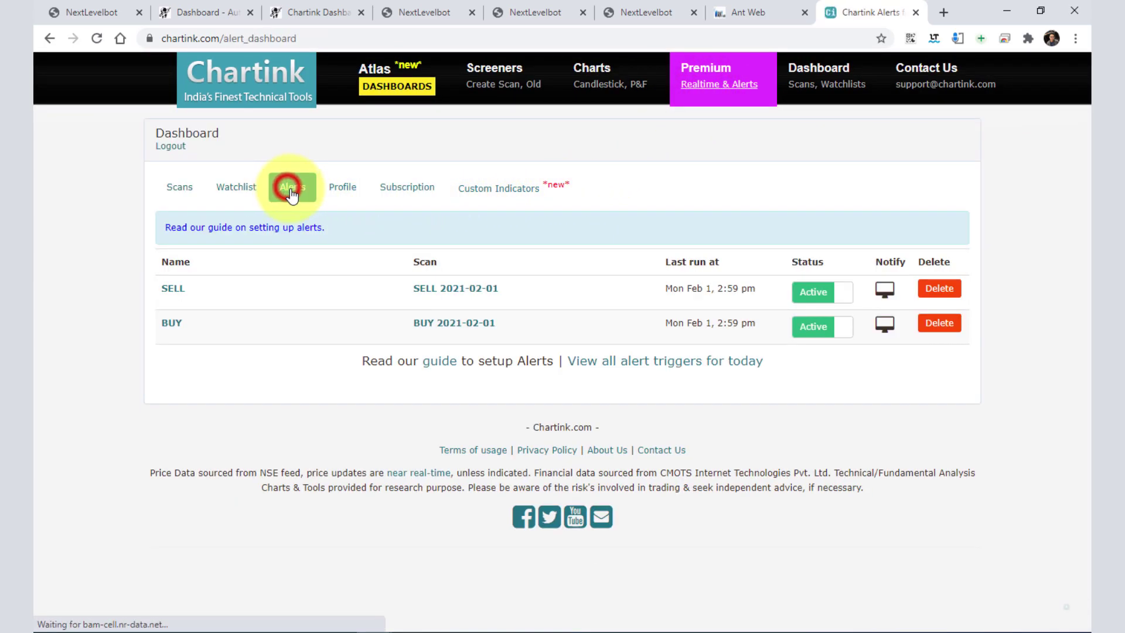
click(453, 289)
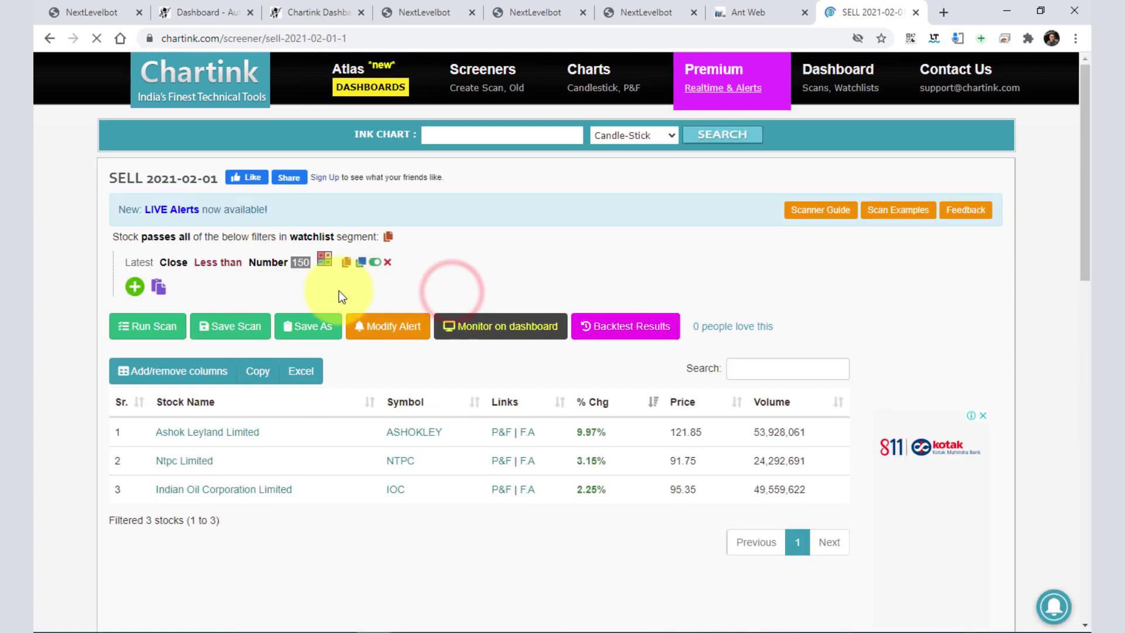
click(379, 326)
click(373, 212)
key(ctrl+v)
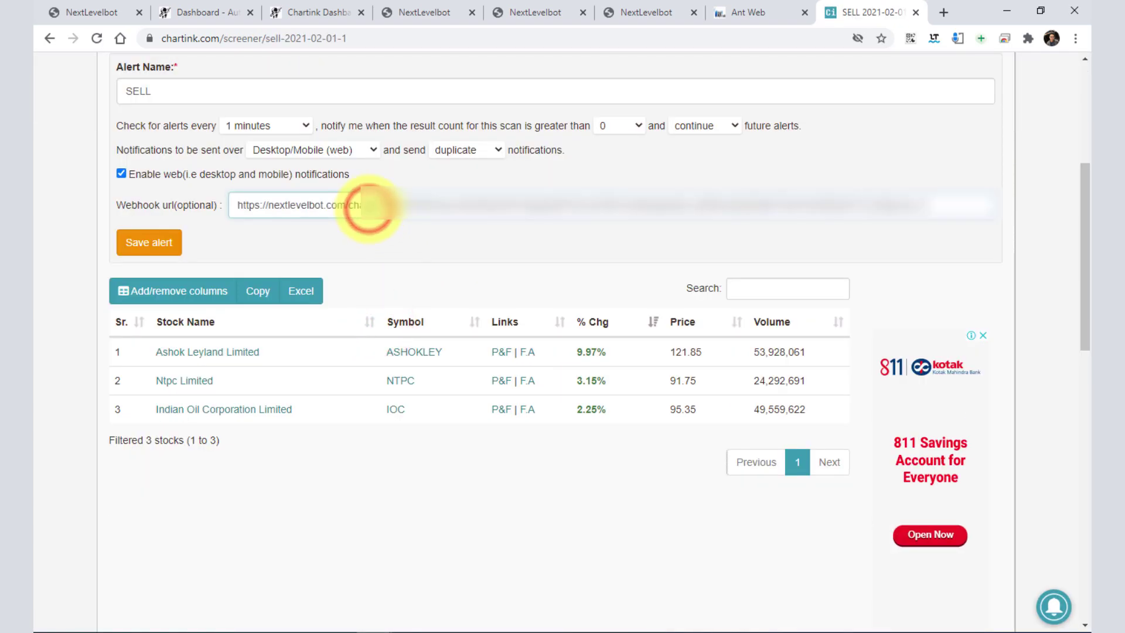
click(161, 242)
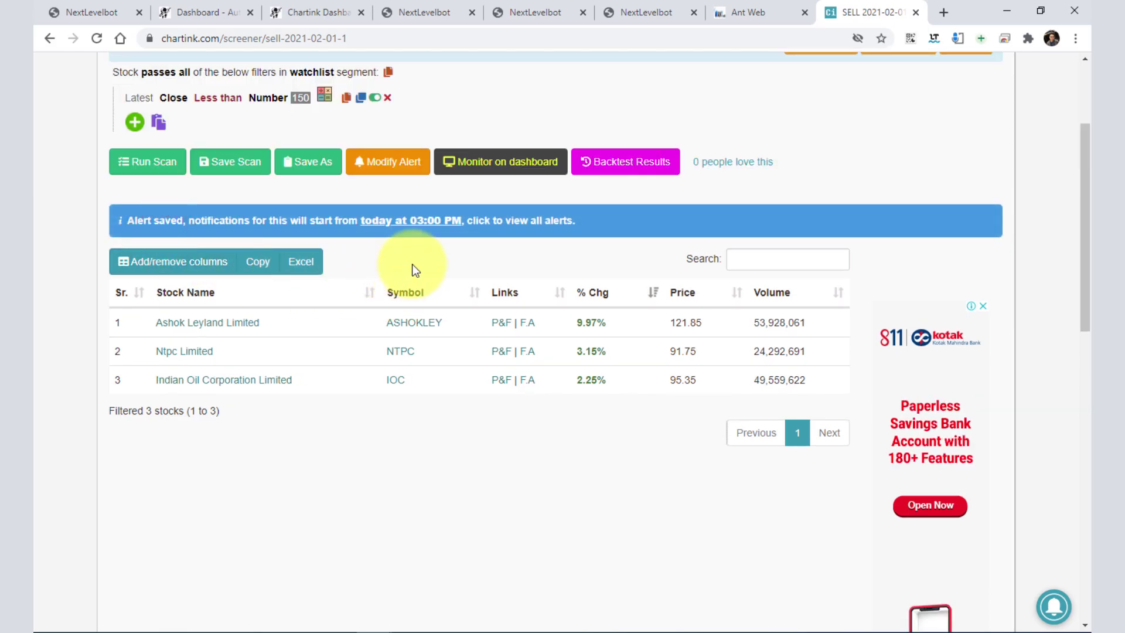
scroll(406, 256, up, 1)
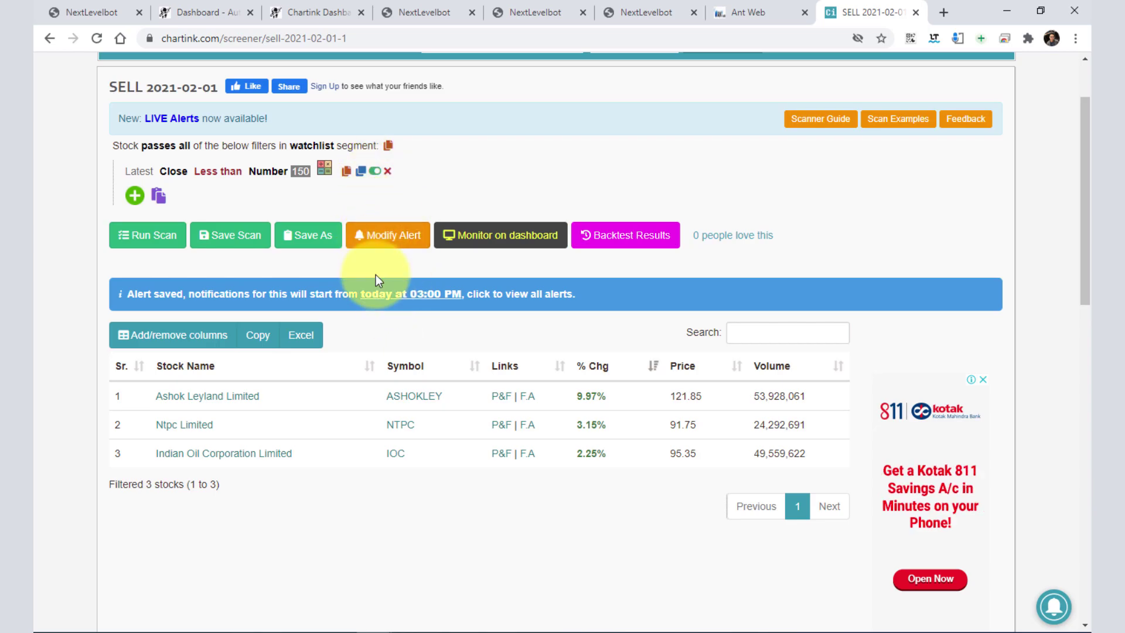
Switch to the NextLevelbot Chartink dashboard and check the create date of the newest response
click(322, 10)
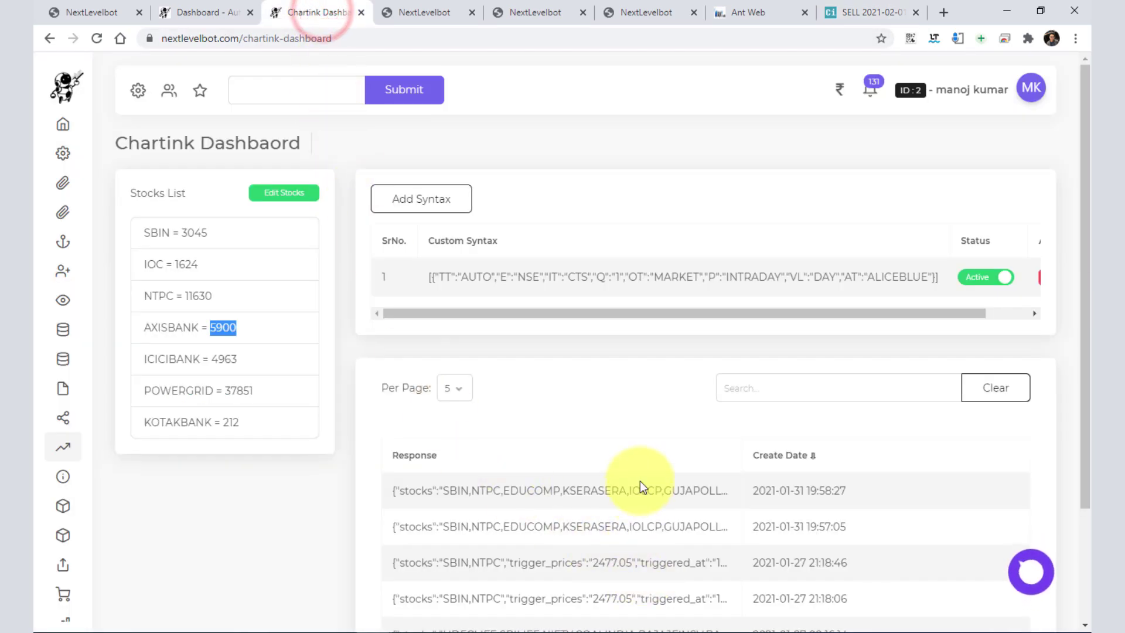
scroll(692, 478, down, 1)
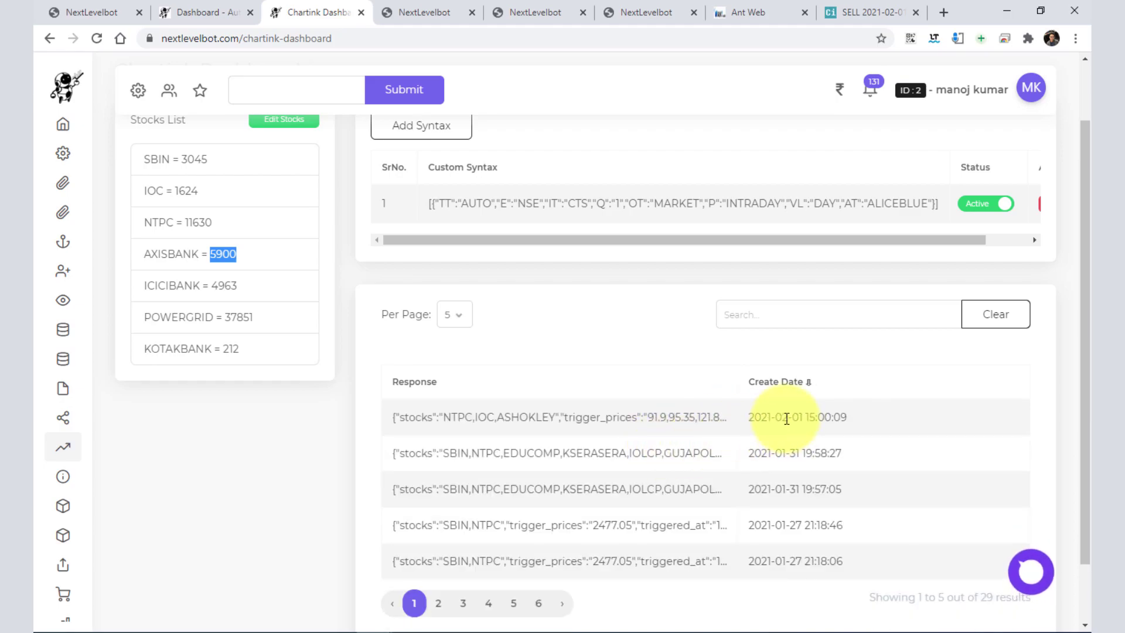
double_click(750, 416)
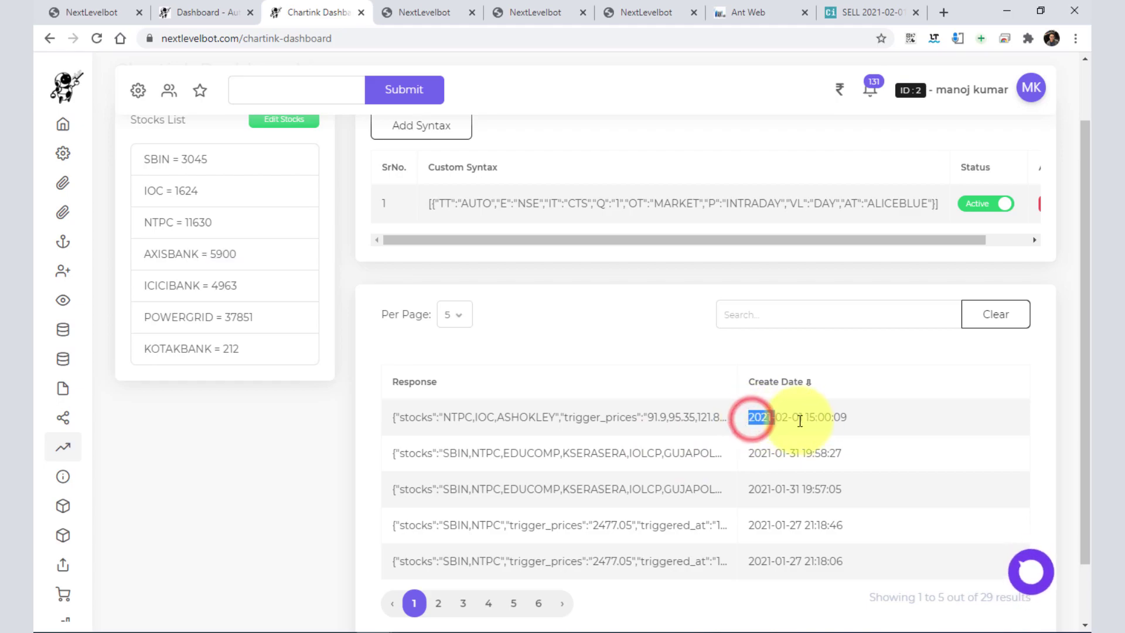
click(801, 417)
double_click(798, 417)
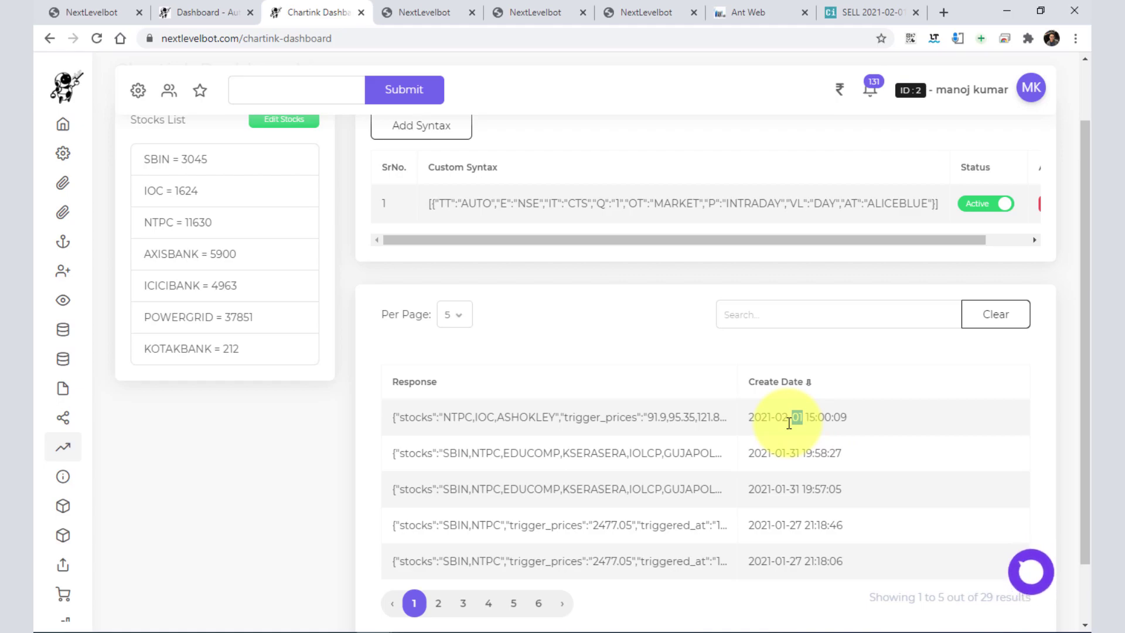
Switch to Ant Web, list the completed orders, and read the reject reason in the IOC-EQ order details before closing them
click(736, 13)
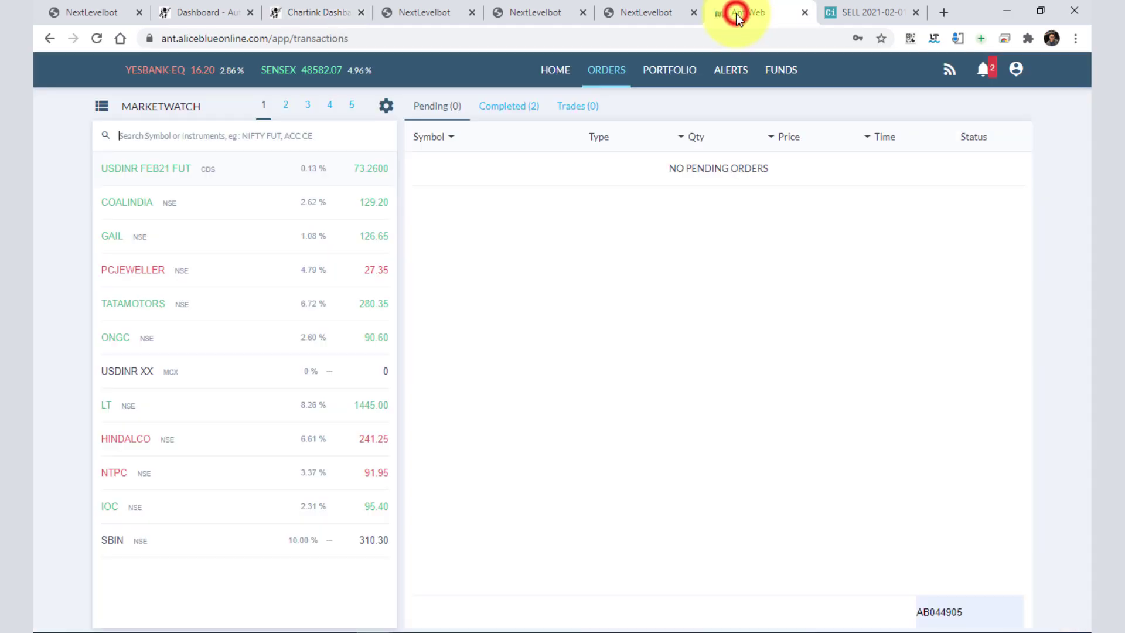
click(529, 112)
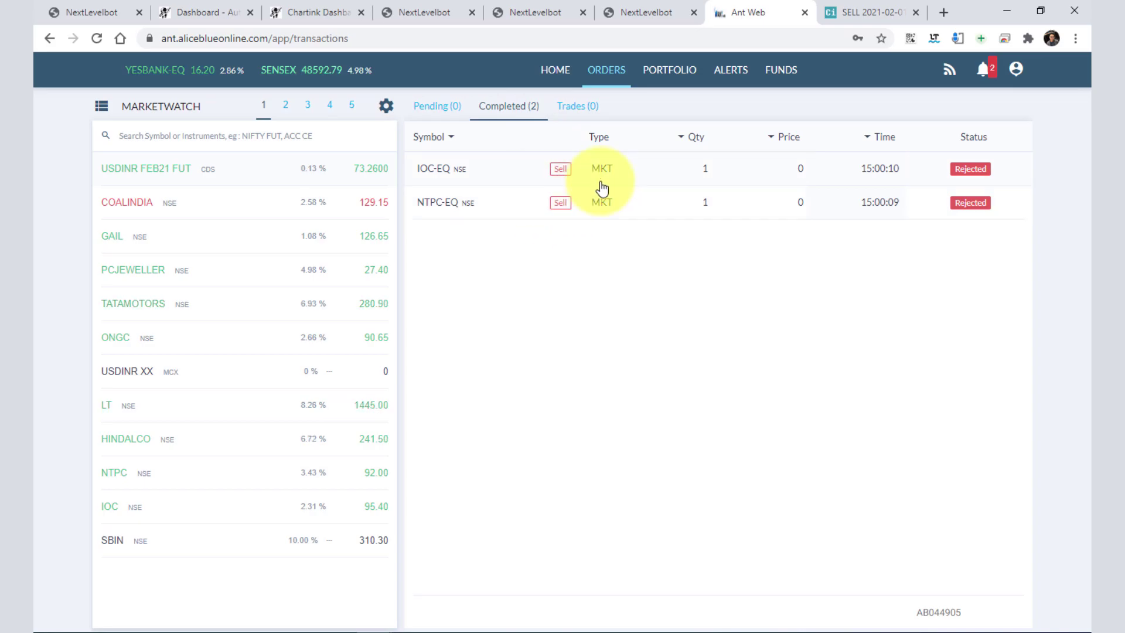
click(966, 170)
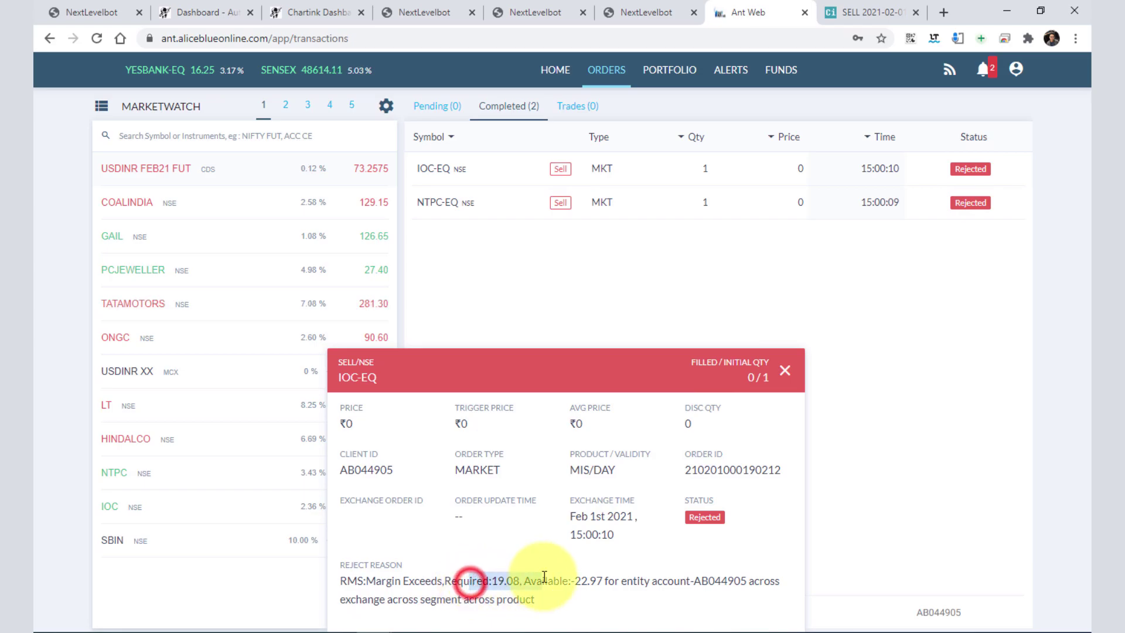
drag(479, 601, 522, 597)
click(784, 370)
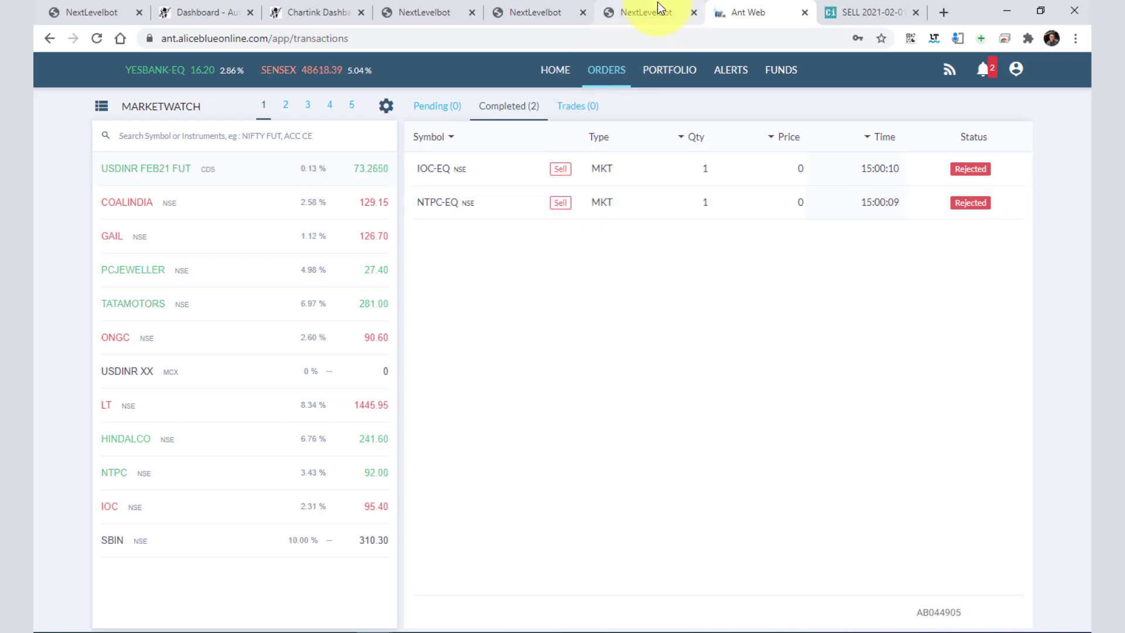
Return to the NextLevelbot Chartink dashboard, open the newest response to examine its stocks and alert name, and close it without copying
click(424, 6)
click(317, 12)
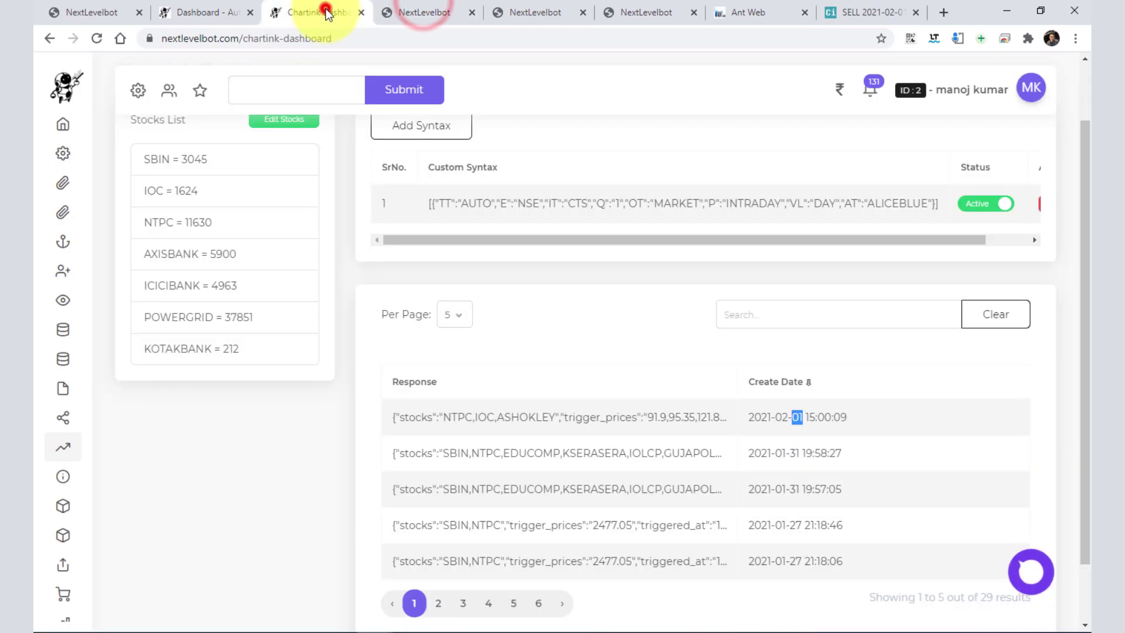
click(491, 415)
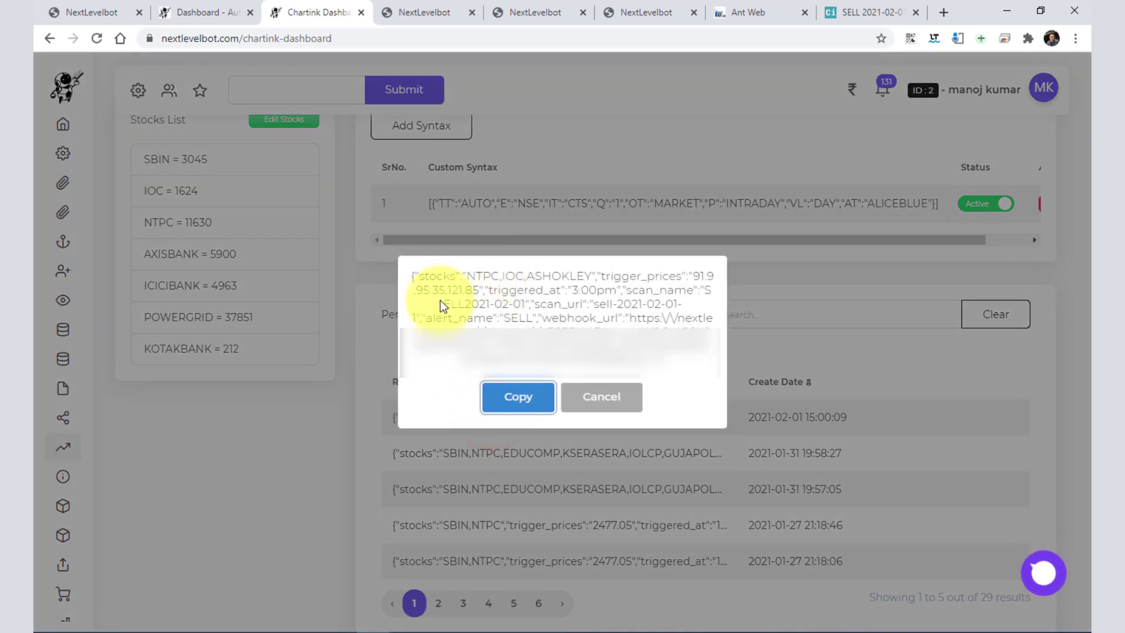
click(483, 277)
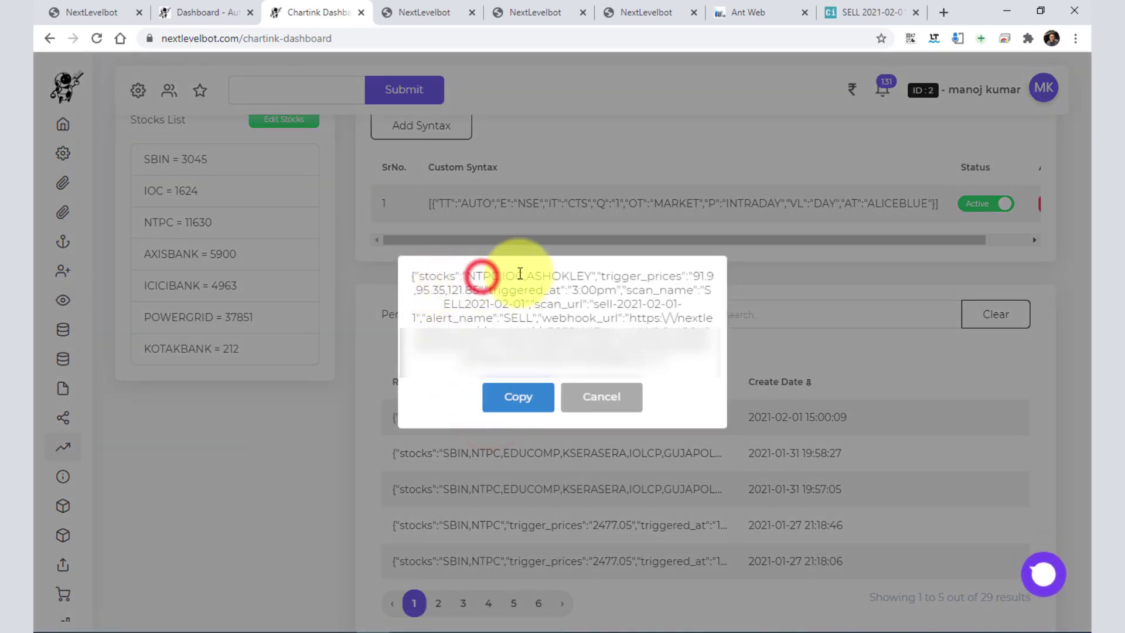
double_click(556, 276)
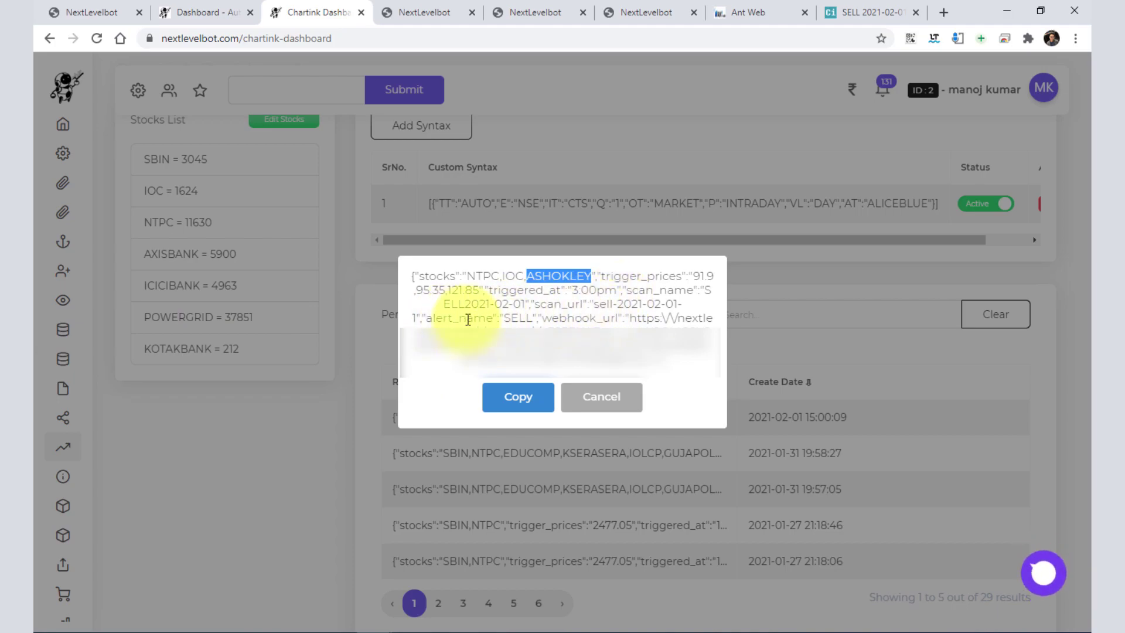
drag(431, 317, 535, 320)
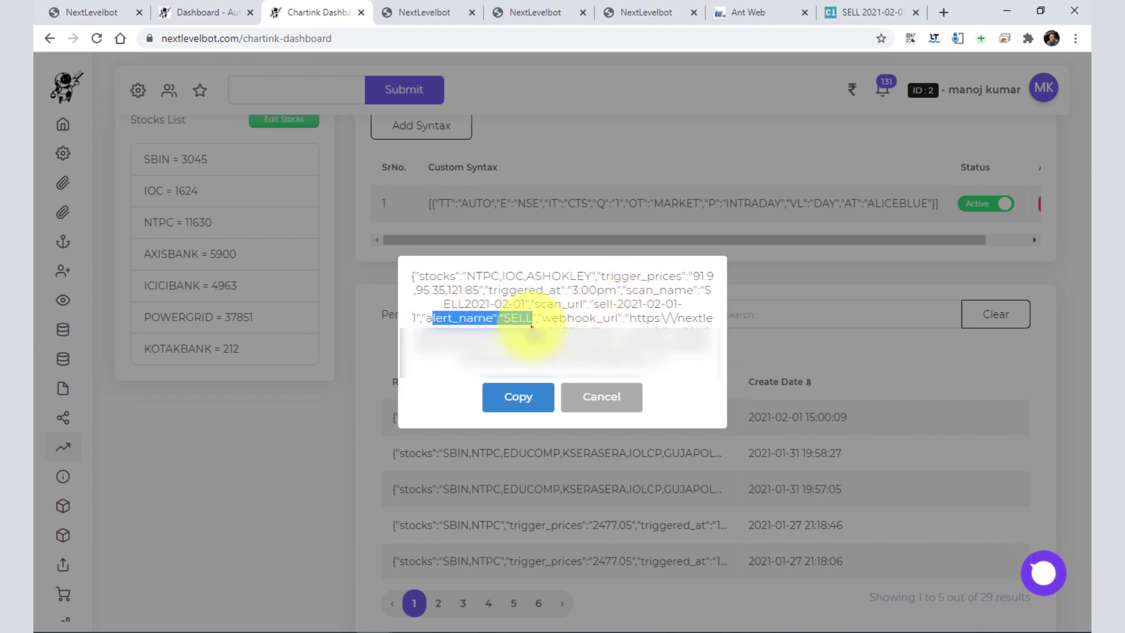
click(594, 402)
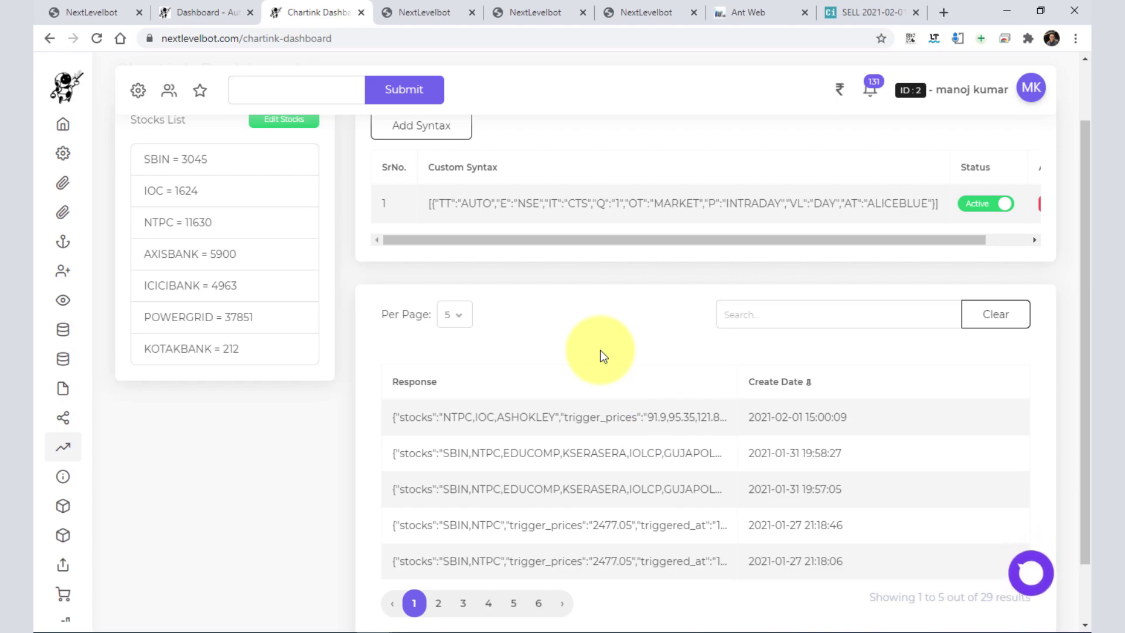
Switch to Chartink, open all of today's alert triggers, and check the trigger times of the newest SELL and BUY alerts
click(874, 12)
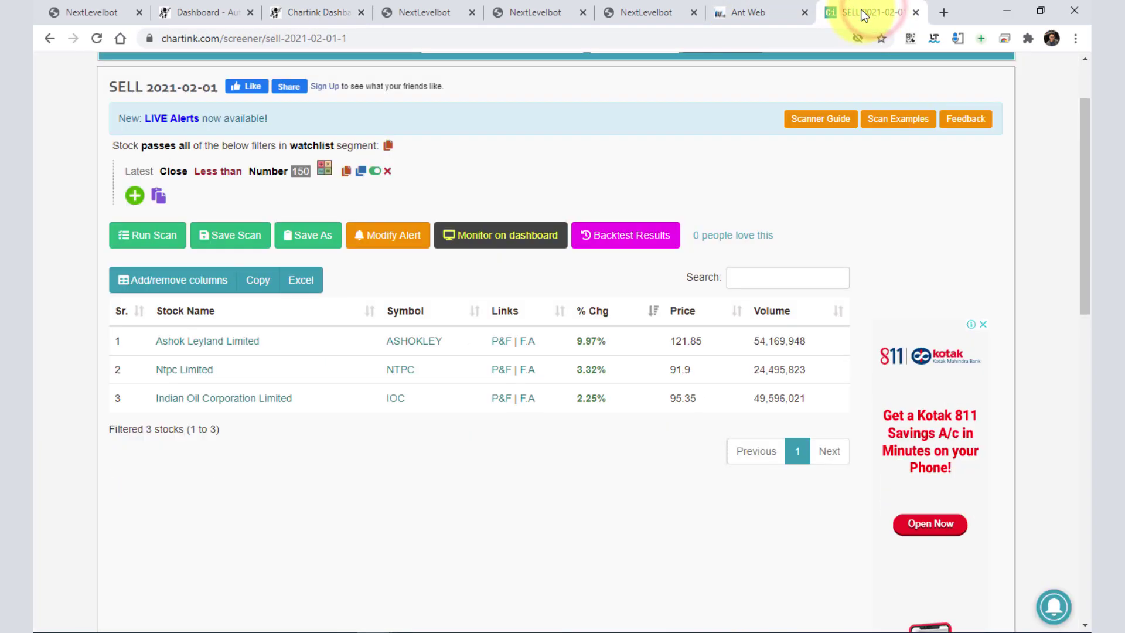
scroll(769, 210, up, 2)
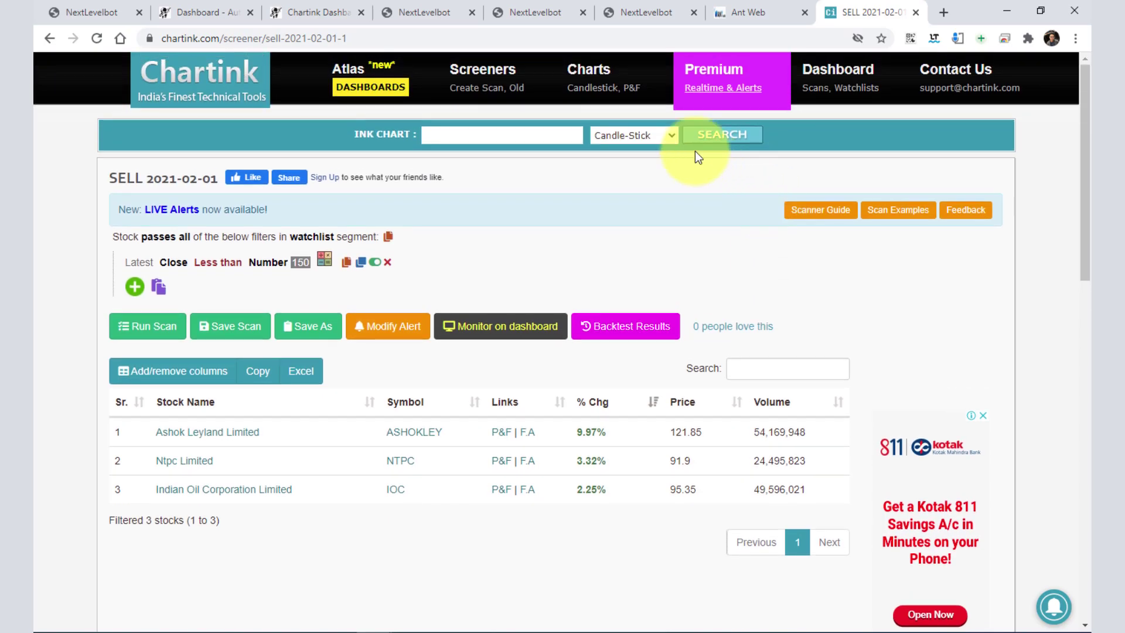
click(719, 94)
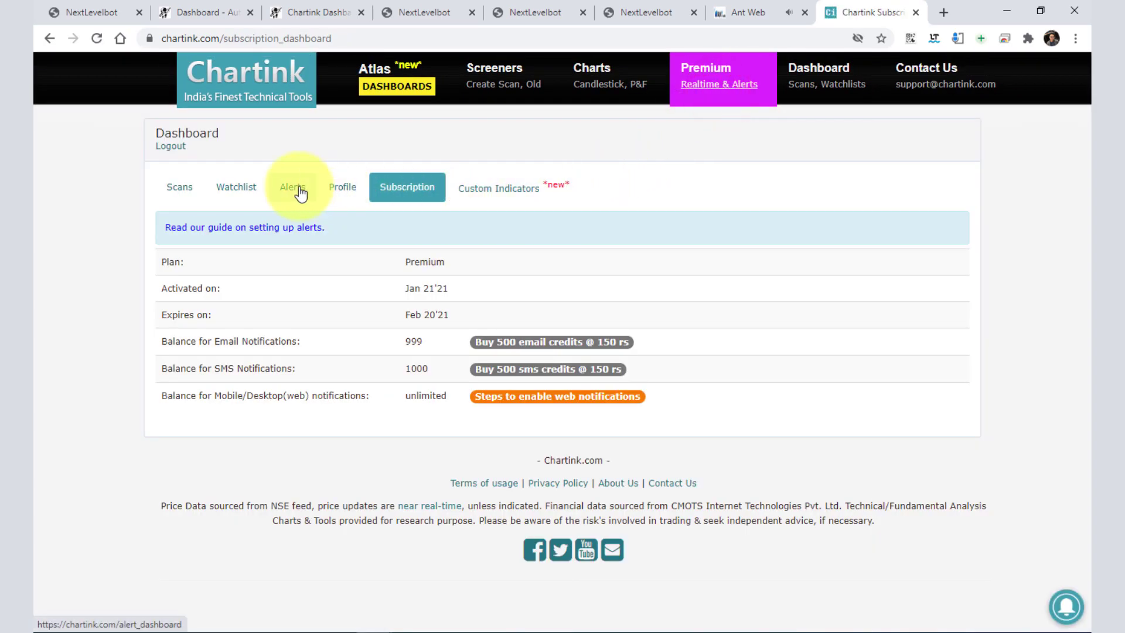
click(296, 186)
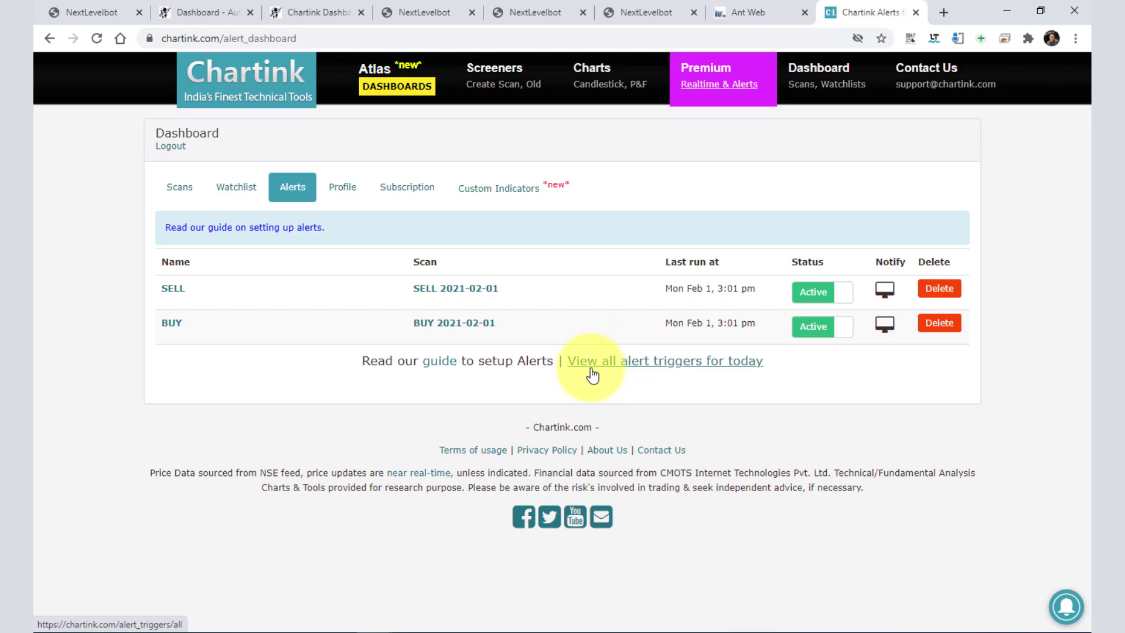
click(653, 365)
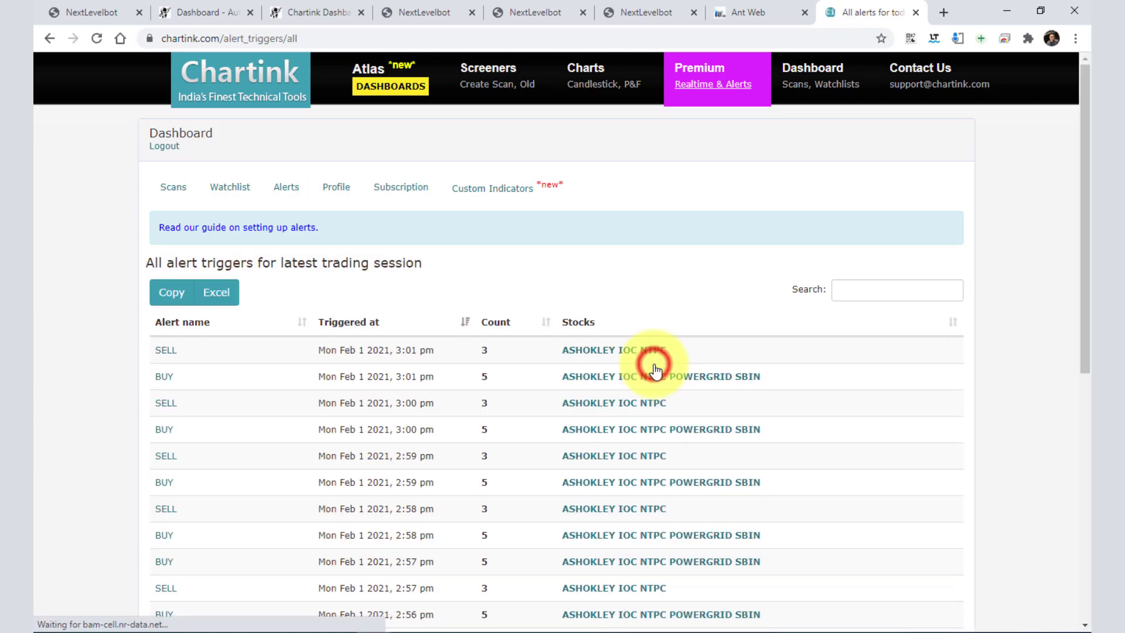
scroll(497, 413, down, 1)
scroll(497, 413, up, 1)
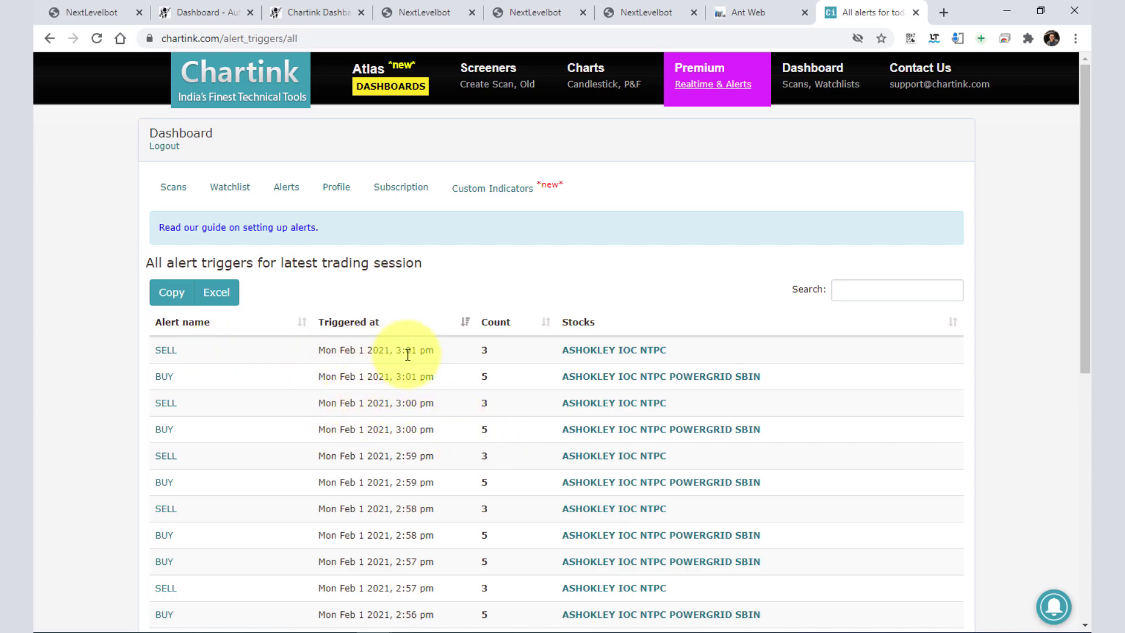
drag(423, 378, 384, 350)
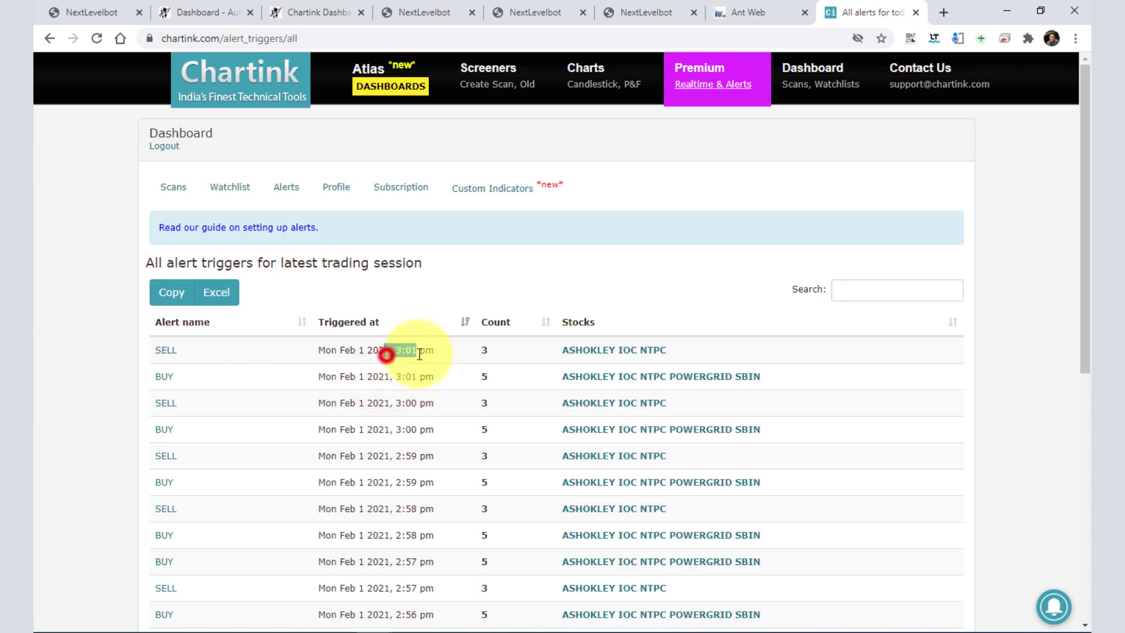
Switch to the NextLevelbot Chartink dashboard and compare the create dates of the three newest responses
click(418, 11)
click(304, 12)
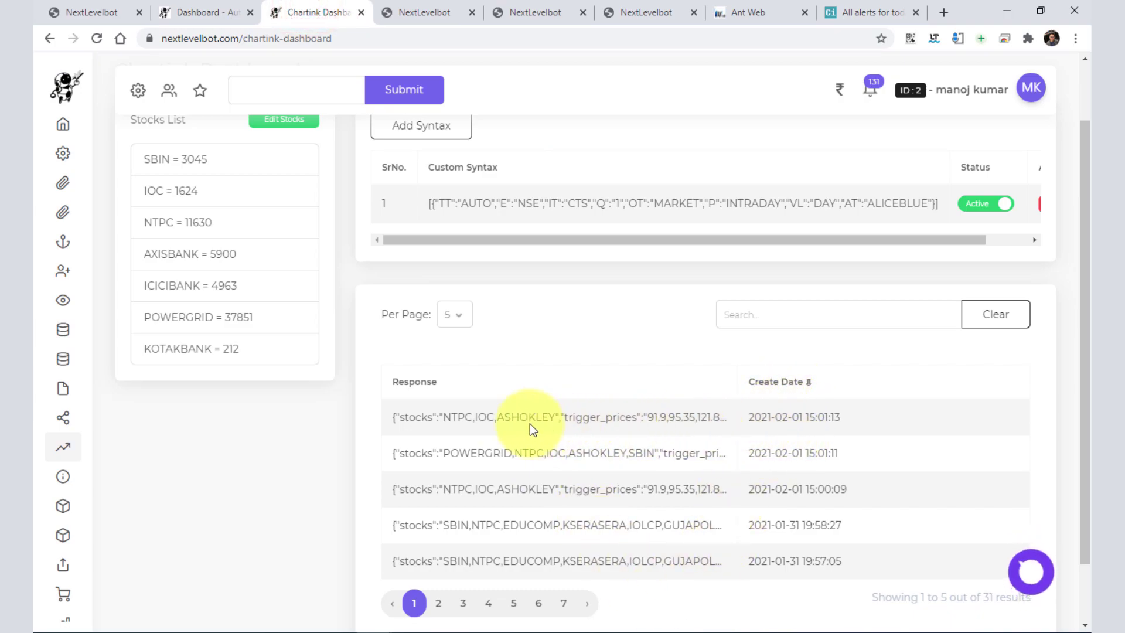
drag(782, 413, 836, 413)
drag(819, 491, 769, 493)
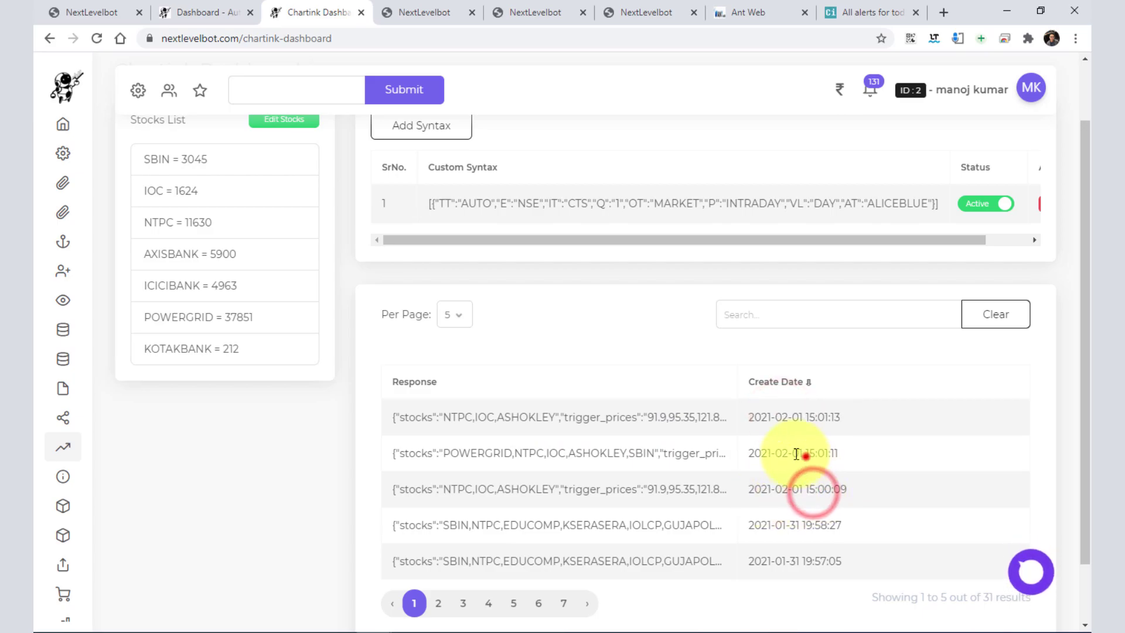
drag(773, 454, 803, 454)
drag(774, 417, 804, 416)
Switch to Ant Web and list the completed orders to check their symbols, order times and status
click(744, 17)
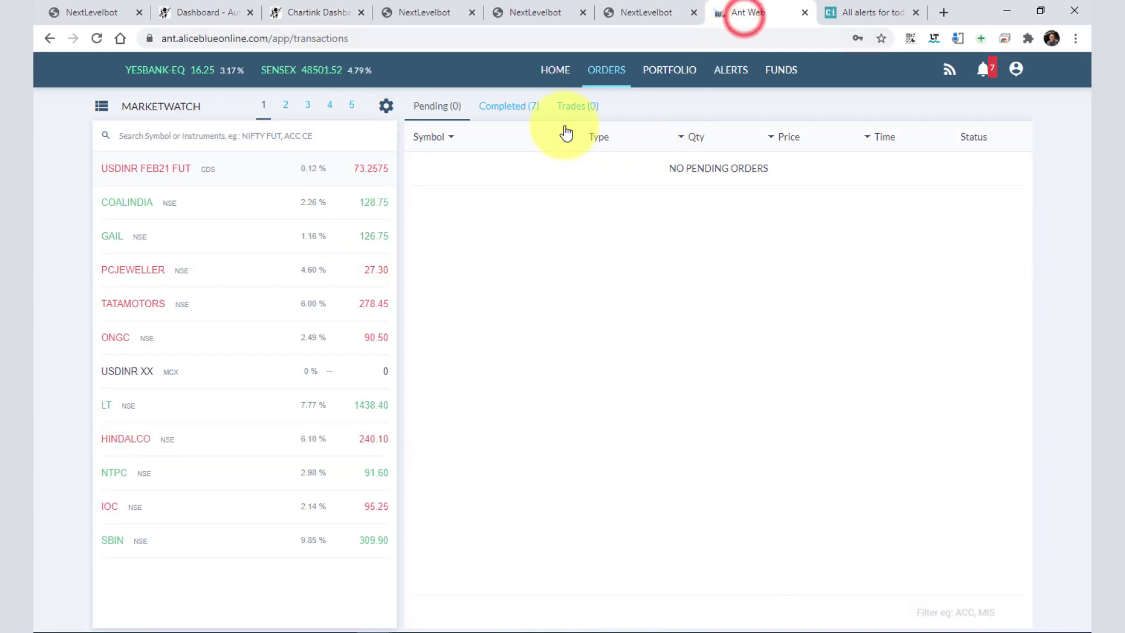
click(509, 109)
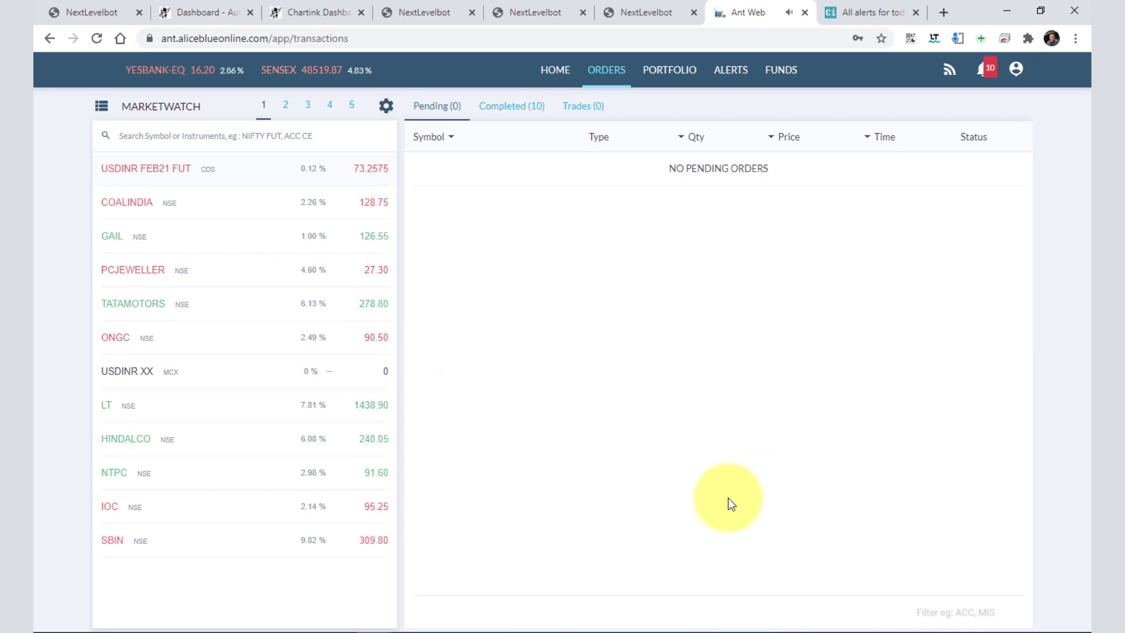
click(512, 107)
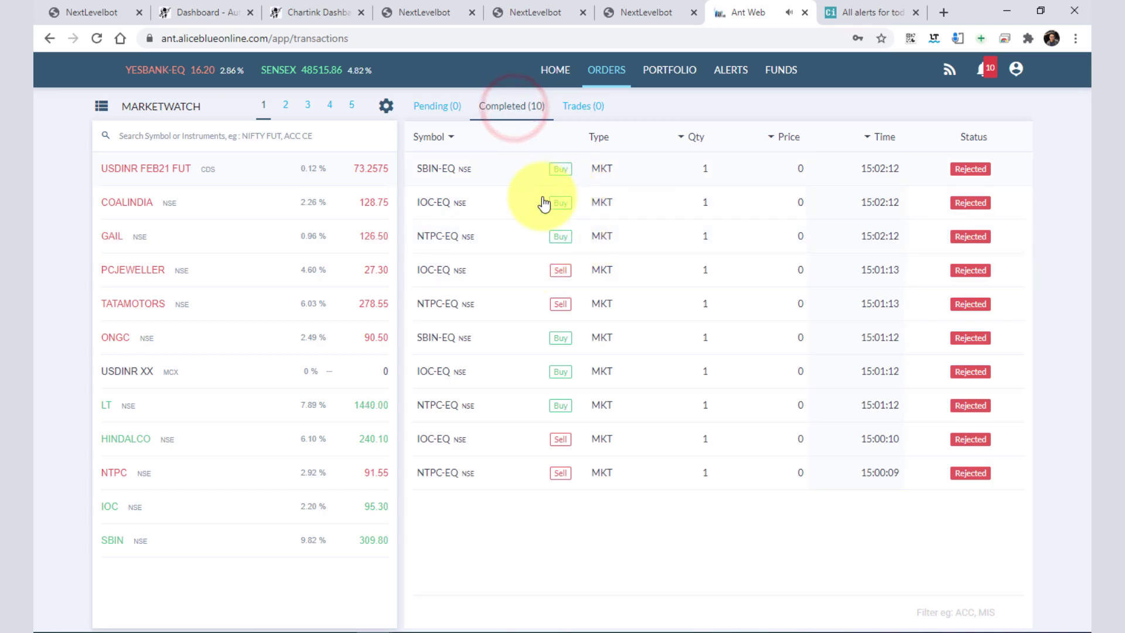
Return to the NextLevelbot Chartink dashboard, check the newest response's create date, open it to examine its stocks, and close it
click(331, 12)
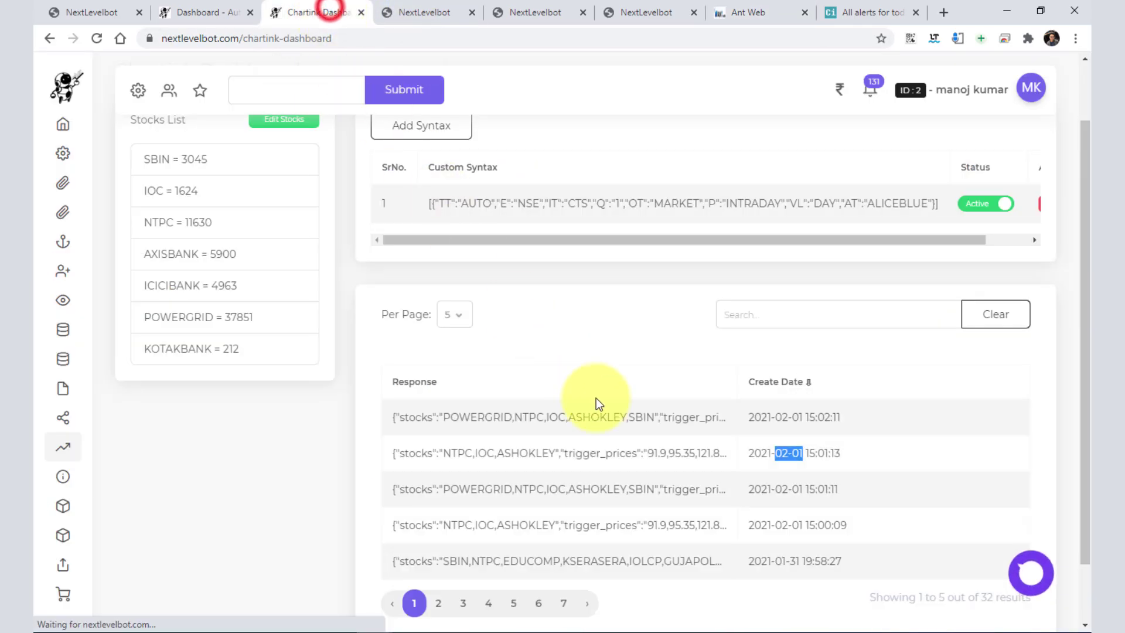
click(781, 417)
drag(832, 413, 836, 415)
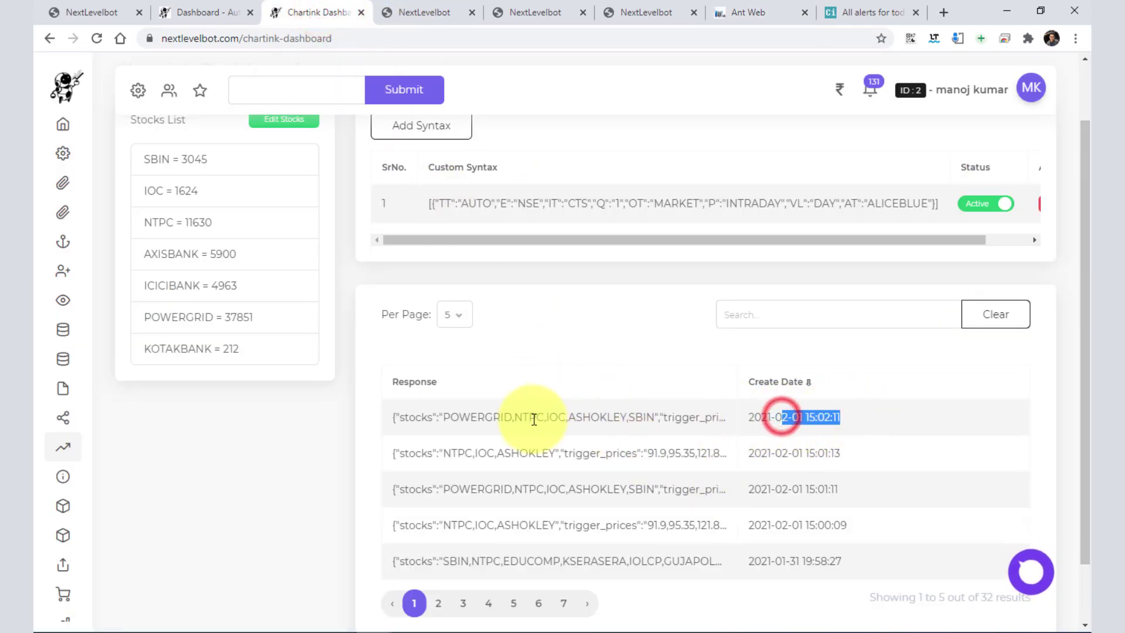
click(503, 417)
drag(439, 323, 543, 324)
click(602, 406)
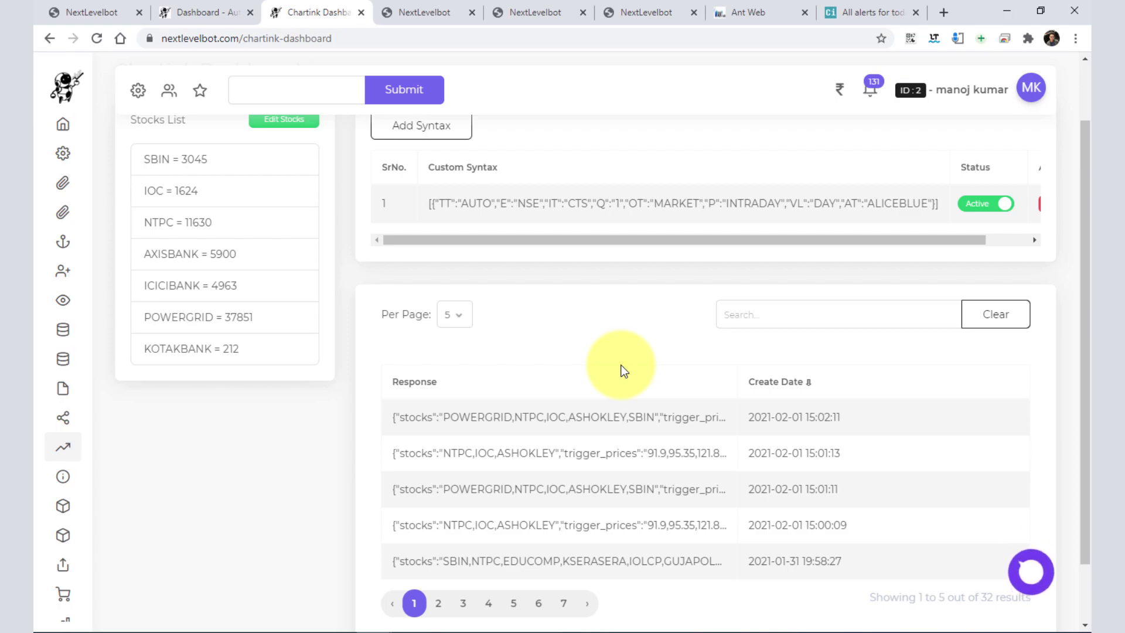
scroll(595, 354, up, 1)
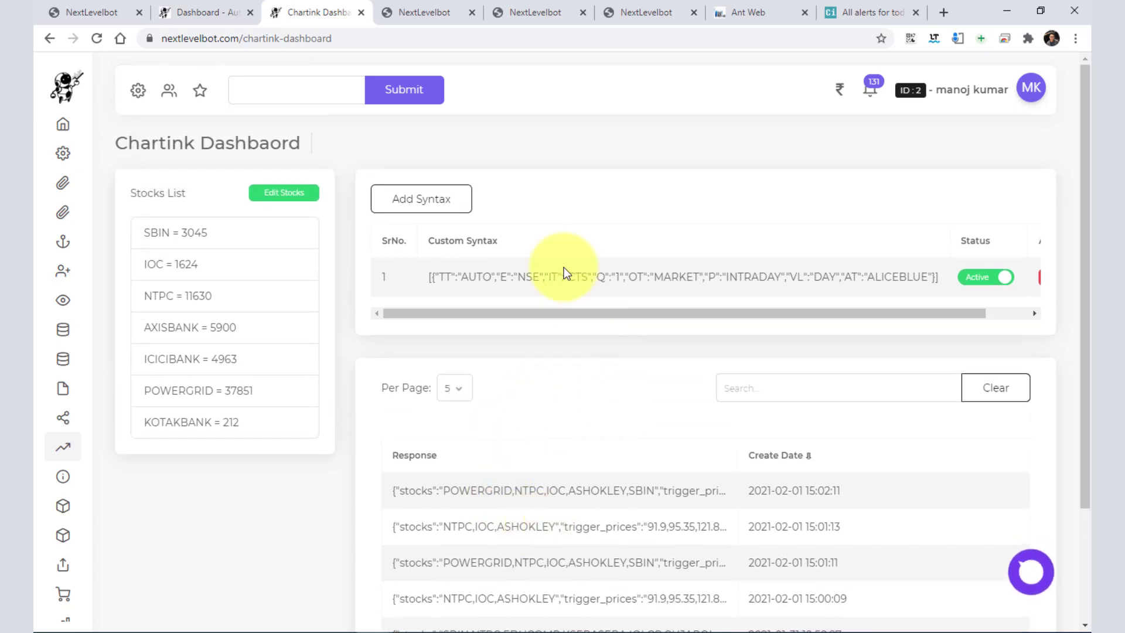
Return to the alerts list in Chartink and deactivate both the SELL and BUY alerts
click(739, 17)
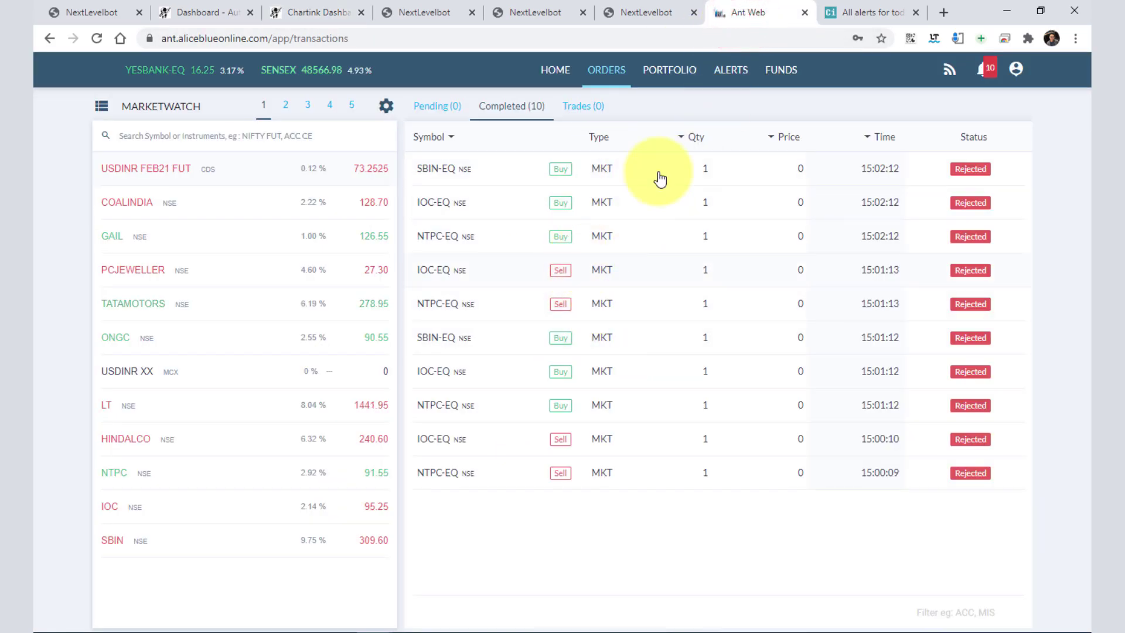
click(649, 8)
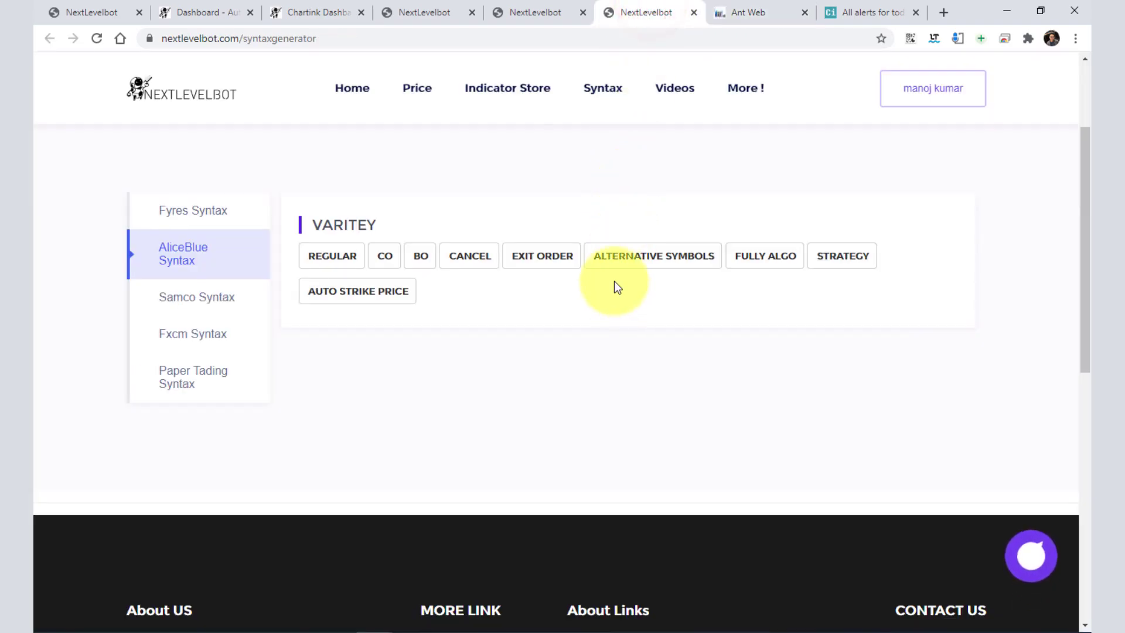
click(871, 11)
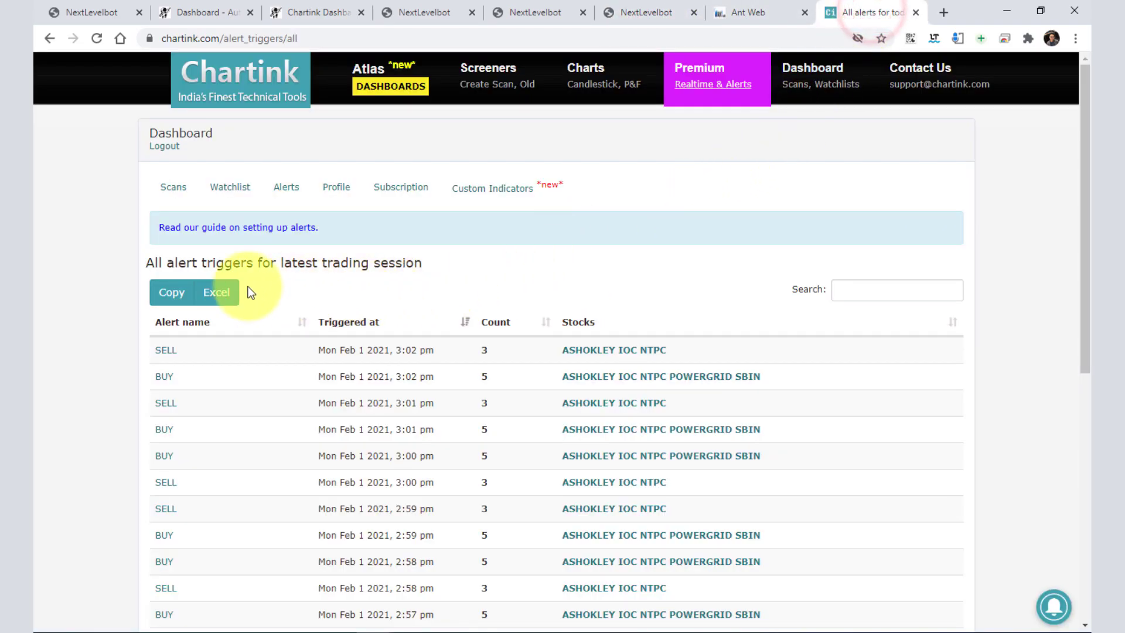
click(705, 90)
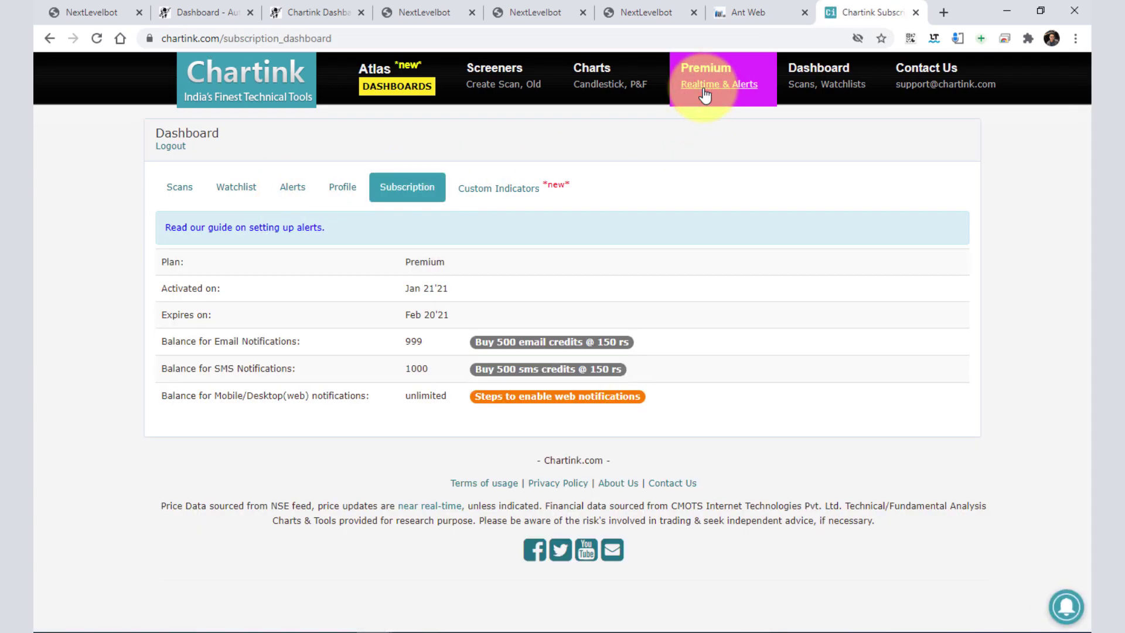
click(297, 196)
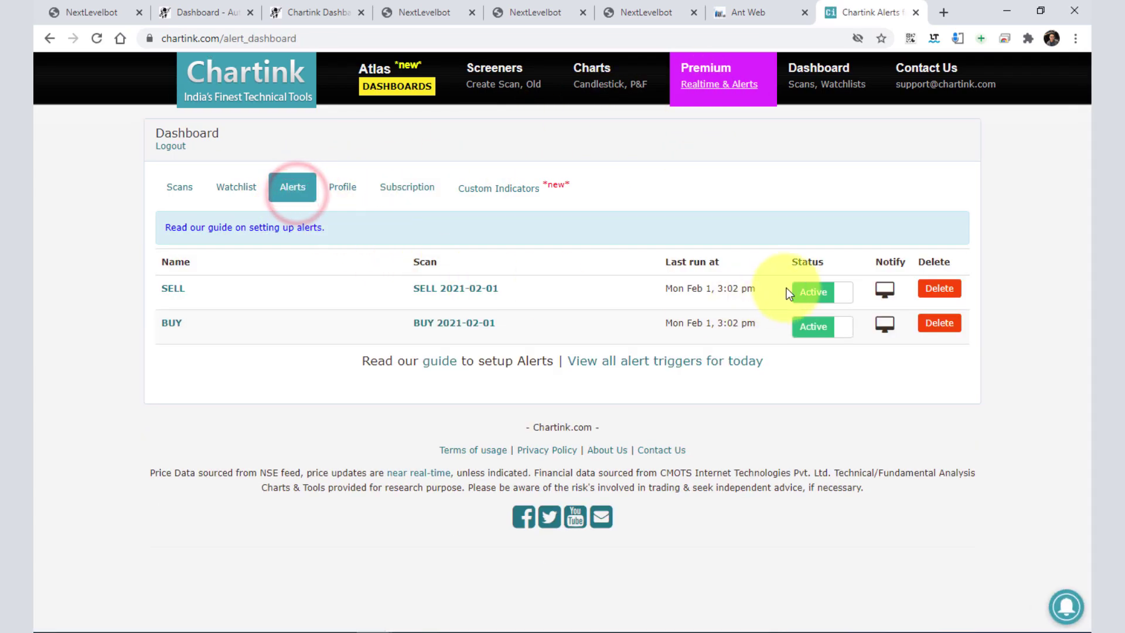
click(816, 296)
click(813, 338)
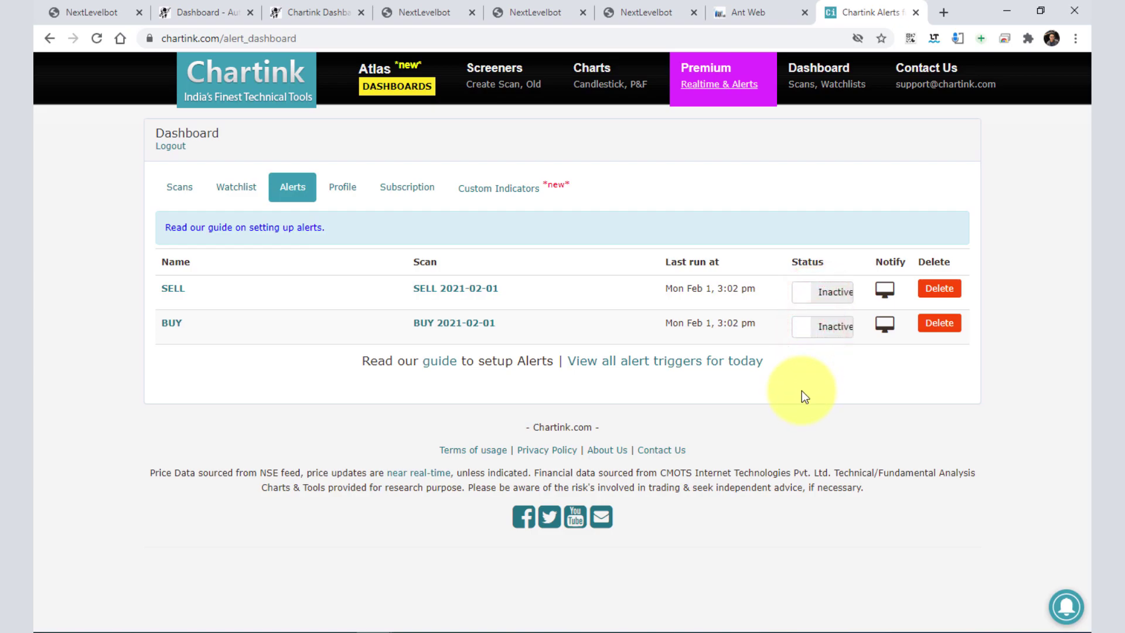
Switch to the NextLevelbot Chartink dashboard, deactivate the custom syntax, and review its text
click(321, 13)
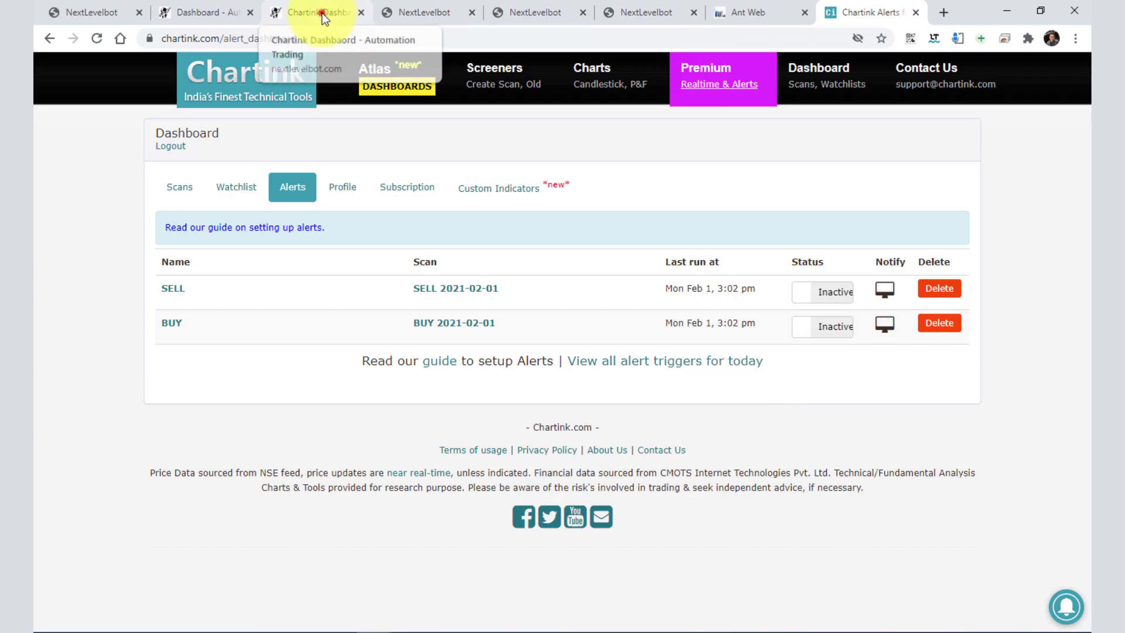
click(995, 279)
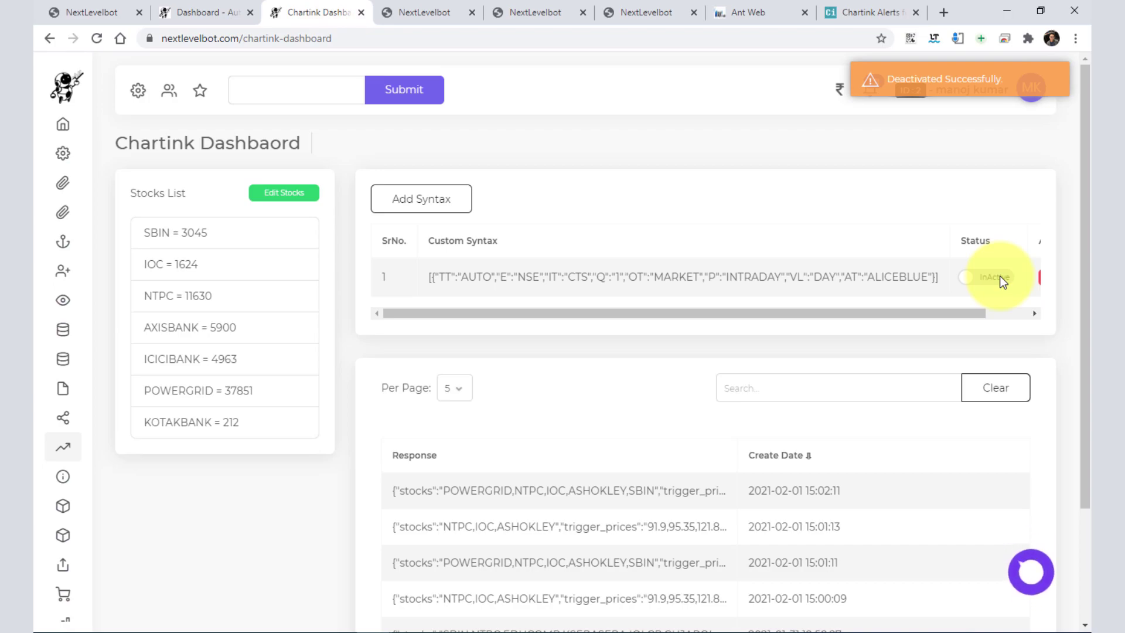
click(656, 313)
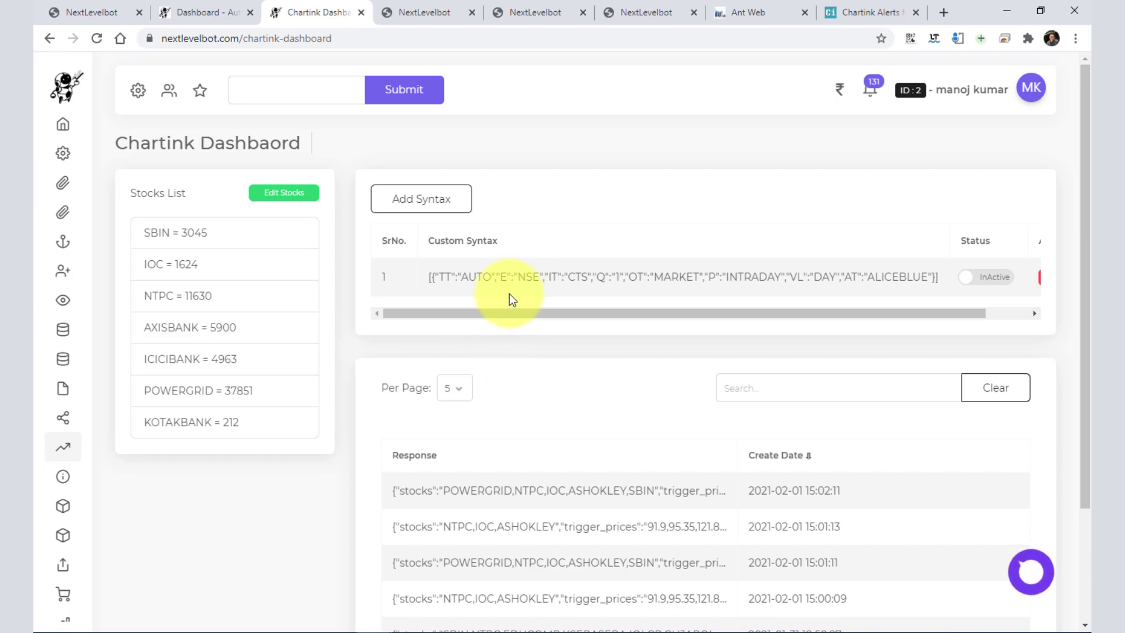
drag(447, 271, 861, 277)
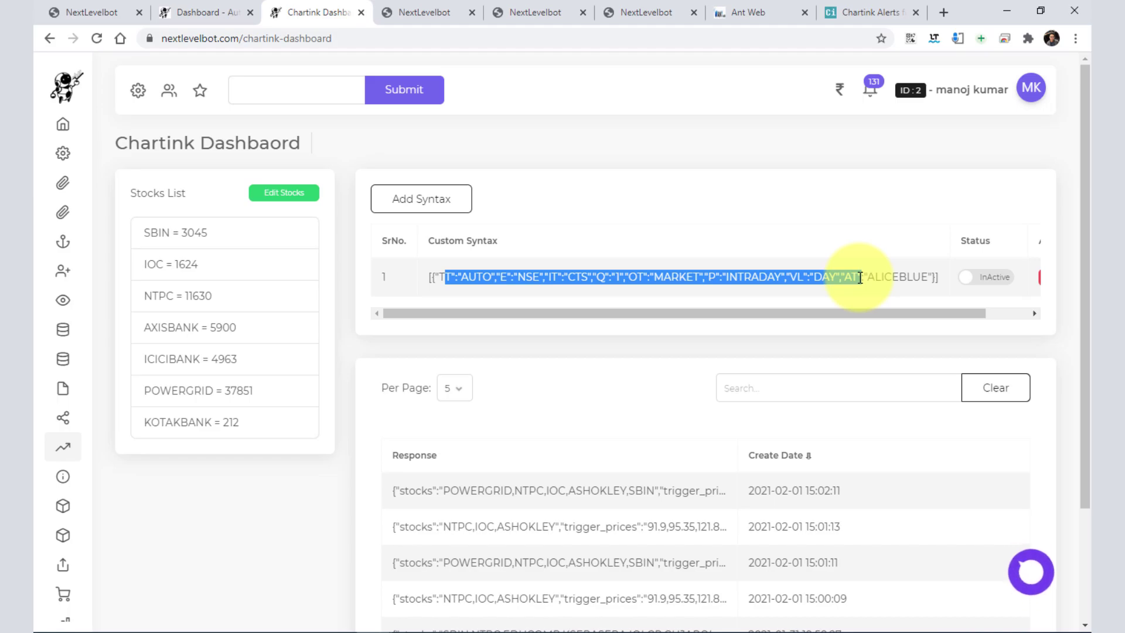
Switch to Ant Web, open the details of a completed NTPC-EQ buy order, and close them
click(741, 16)
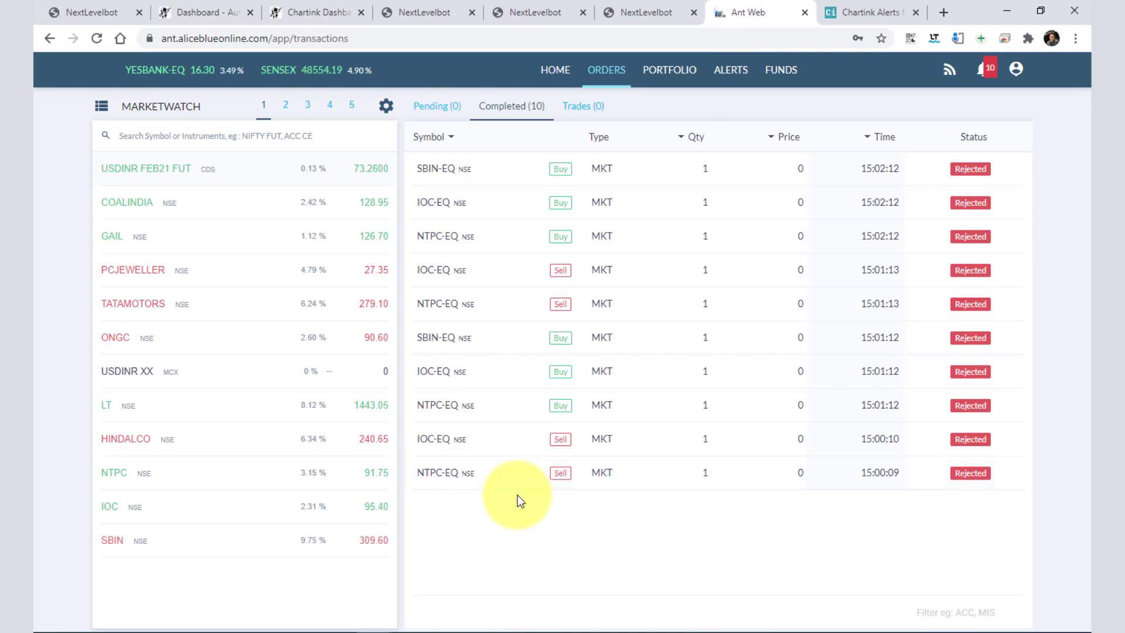
click(421, 404)
click(785, 370)
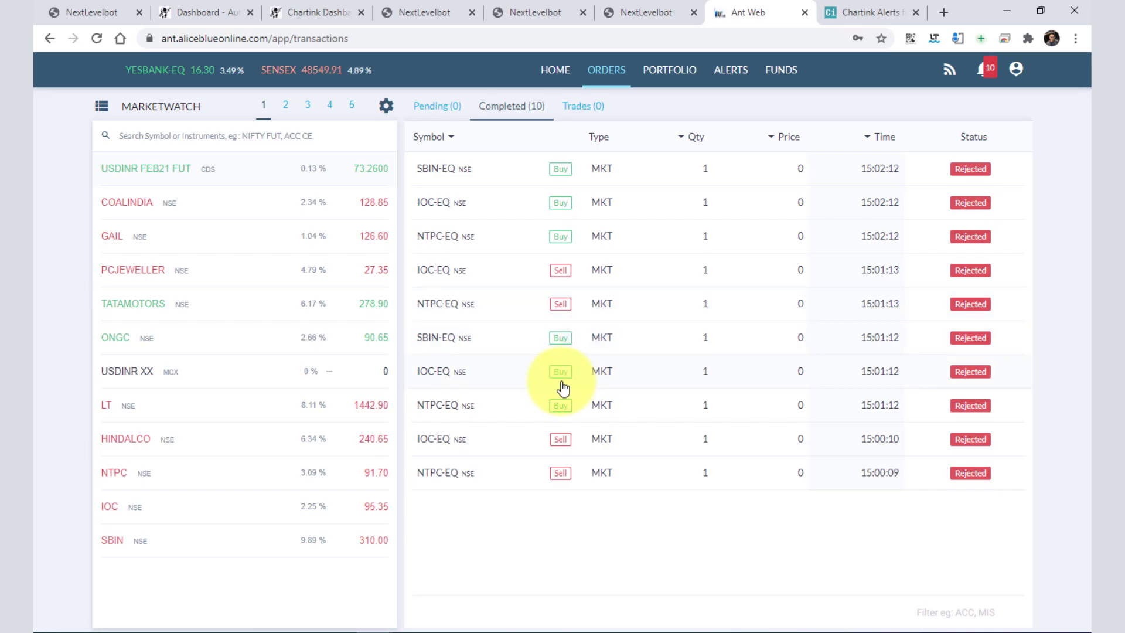
Switch to the NextLevelbot syntax generator, close the earlier generated code, and choose the Fully Algo variety with the Regular order type for AliceBlue
click(538, 10)
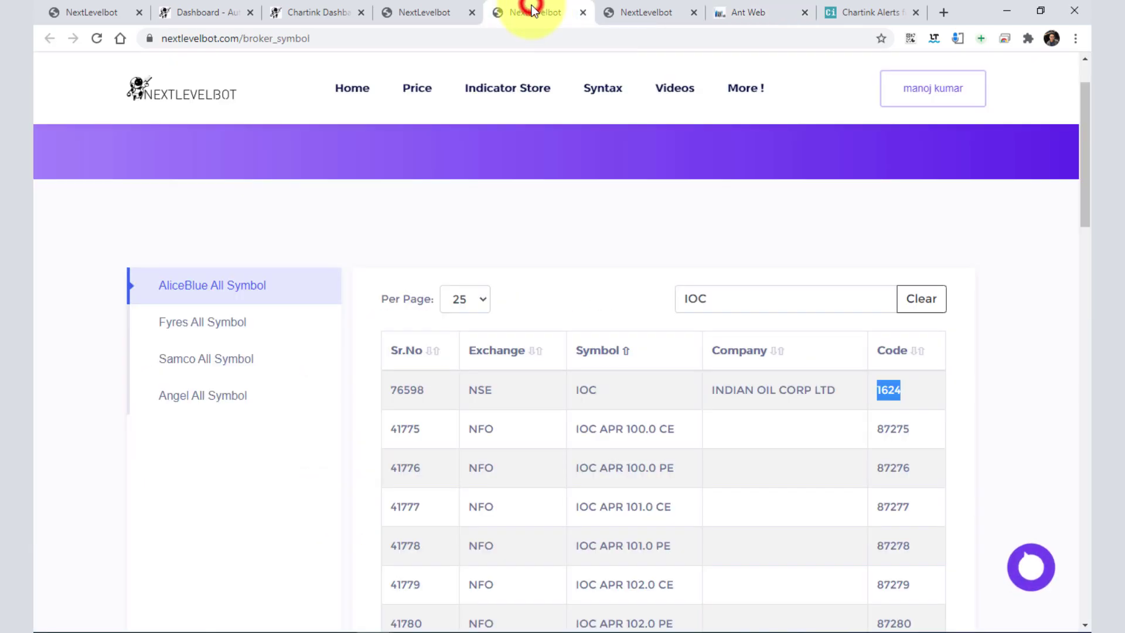
click(421, 13)
click(774, 211)
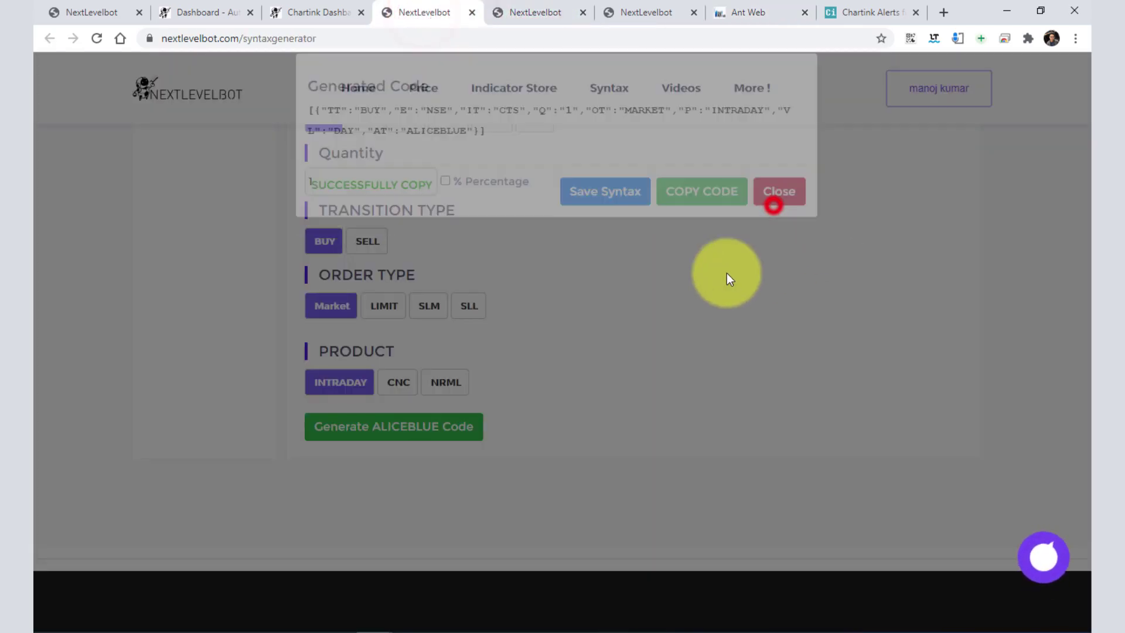
scroll(643, 369, up, 5)
scroll(642, 366, up, 1)
click(770, 335)
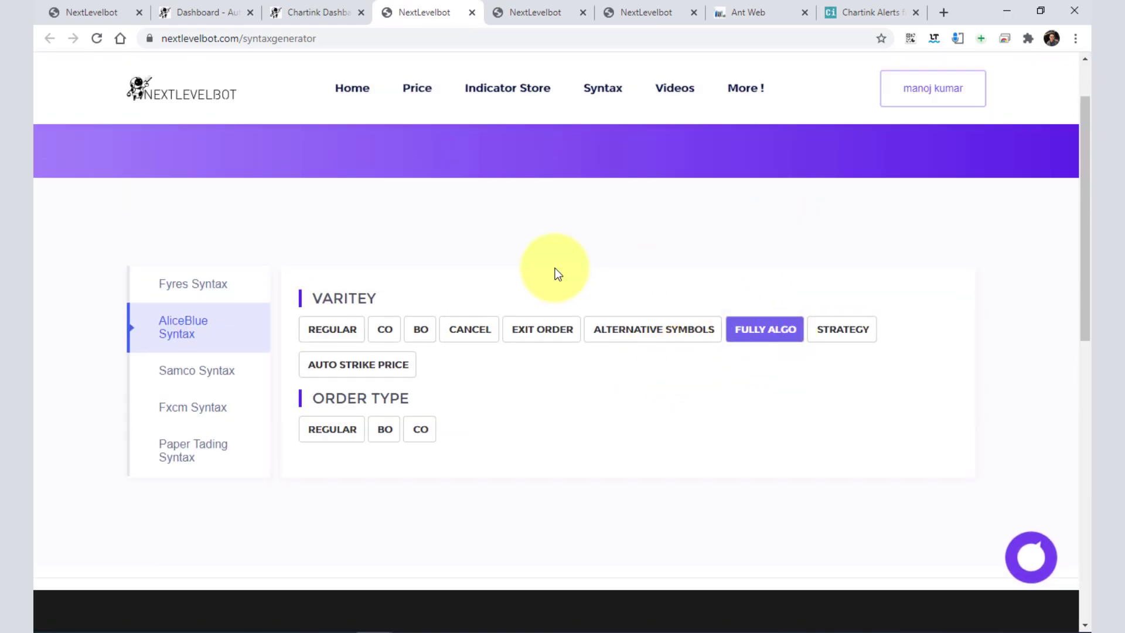
scroll(554, 269, down, 1)
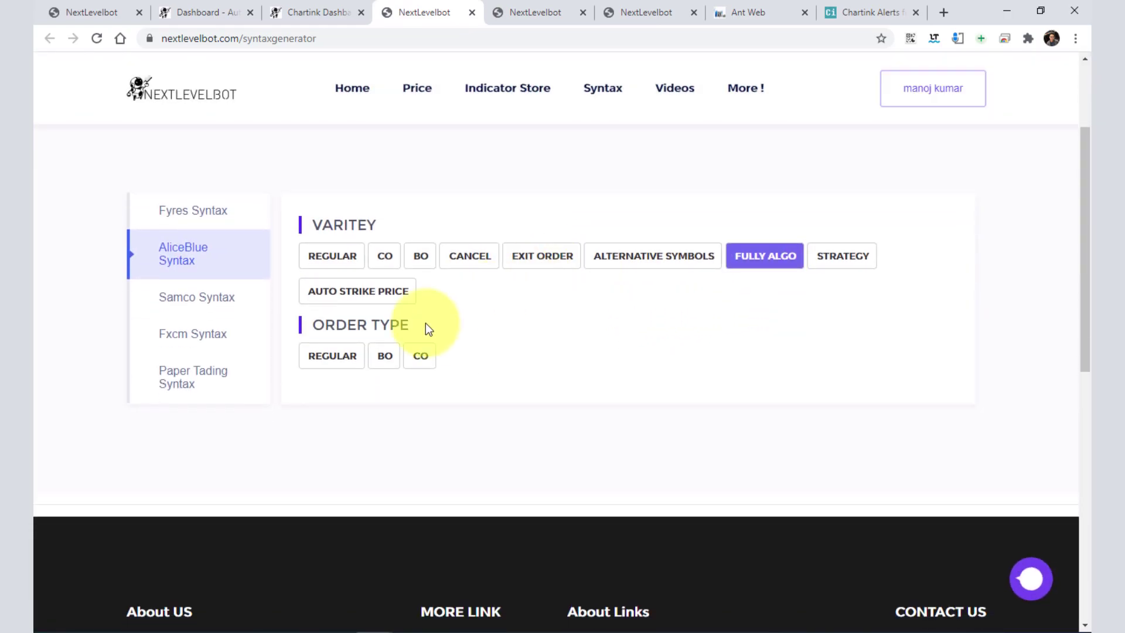
click(334, 364)
scroll(331, 359, down, 1)
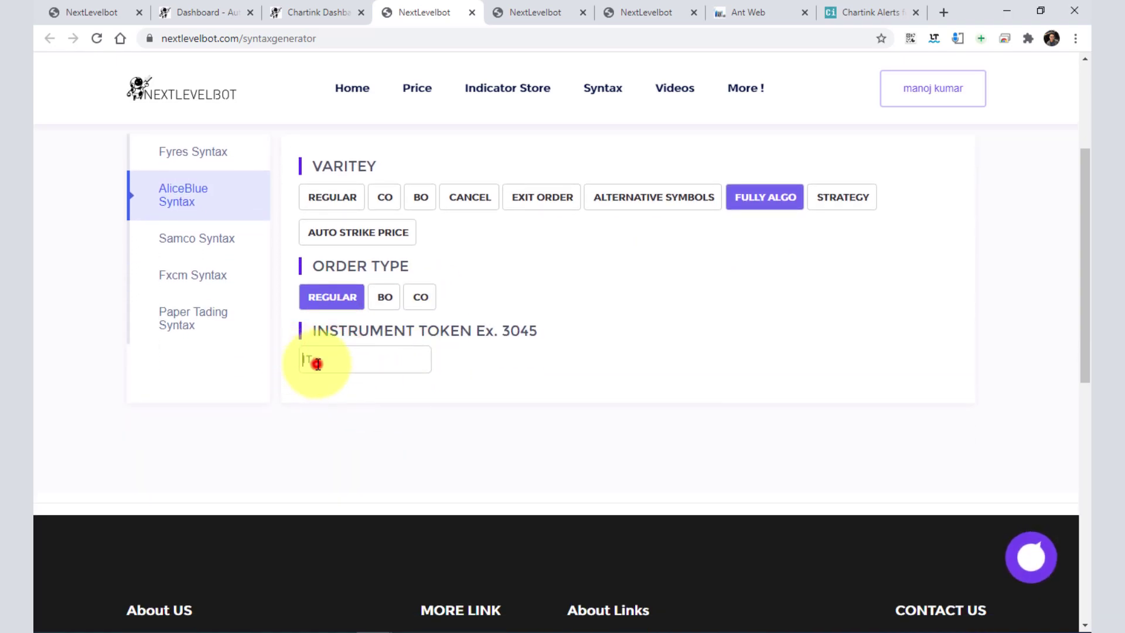
Enter CTS as the instrument token, choose the NSE exchange, and set the quantity to 1
click(318, 364)
text(c)
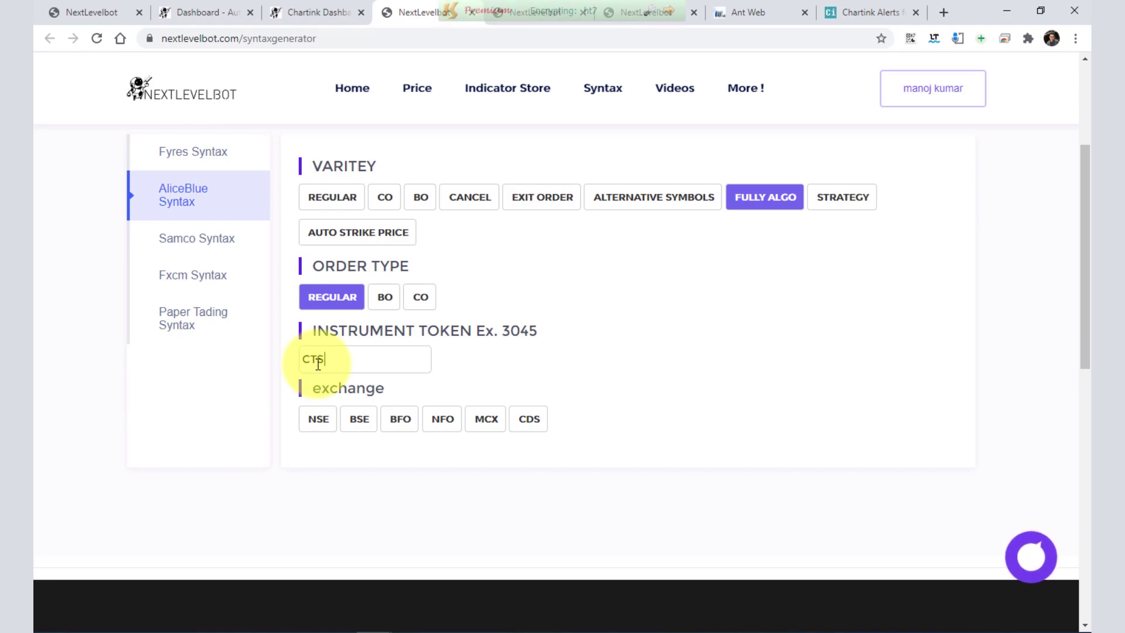
click(321, 425)
scroll(319, 424, down, 1)
click(318, 434)
text(1)
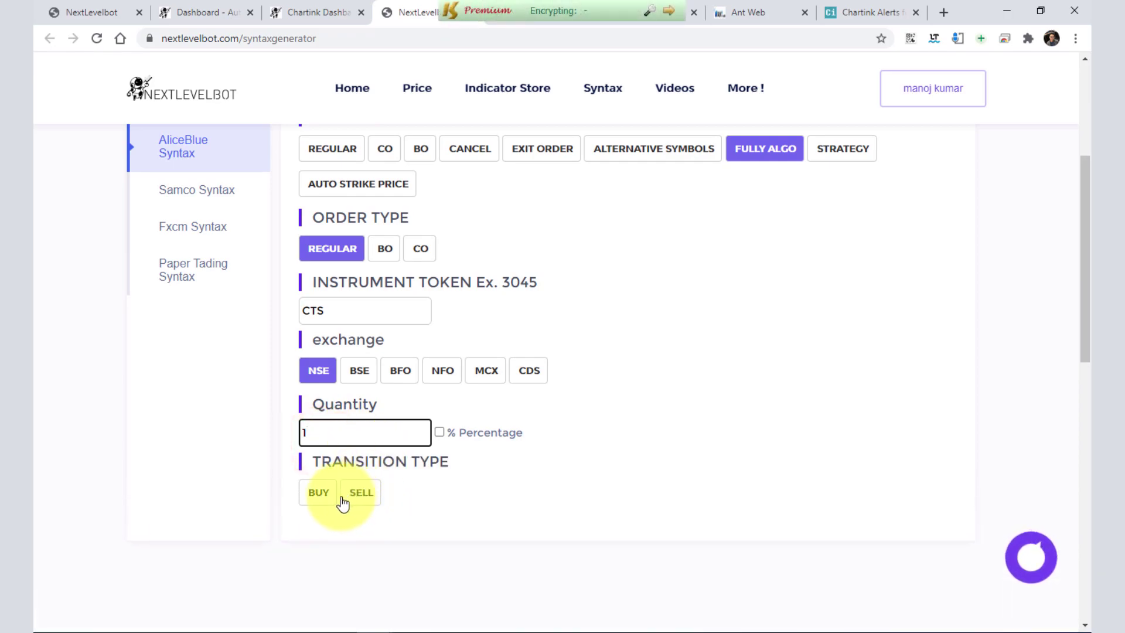
Choose the BUY transition type, Market order type and INTRADAY product, and generate the AliceBlue code
click(317, 492)
click(332, 445)
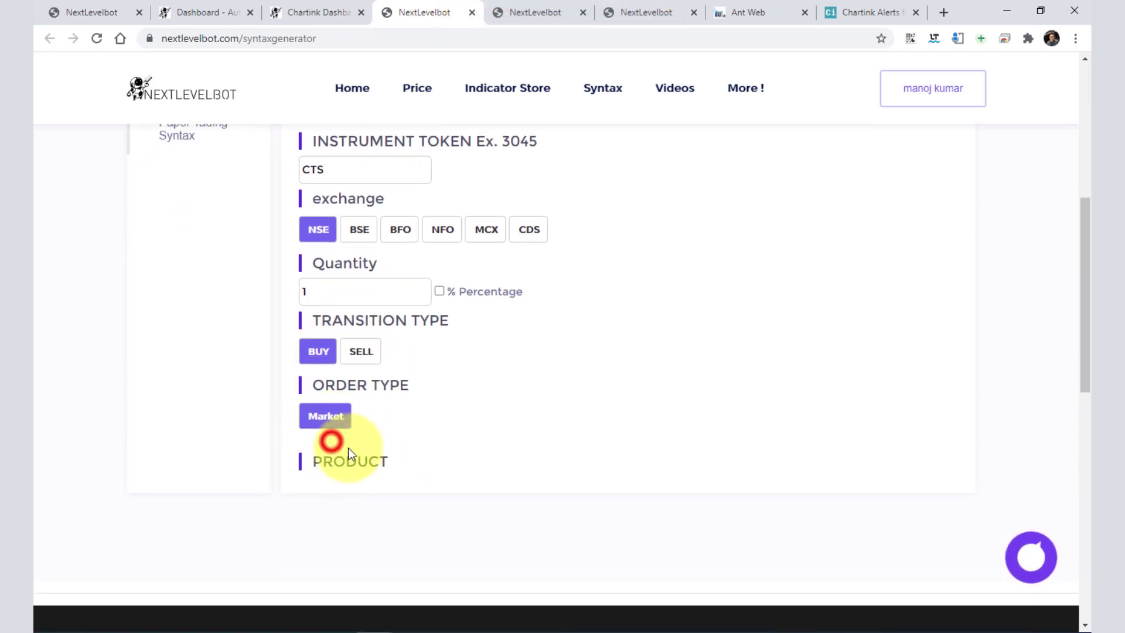
scroll(345, 449, down, 1)
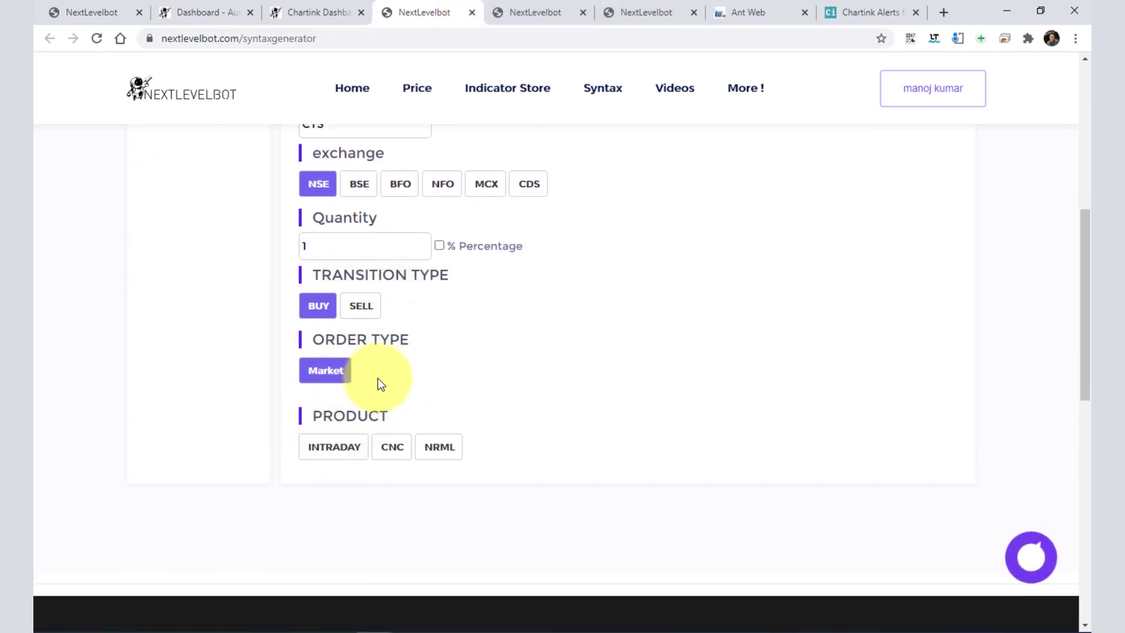
click(347, 456)
click(359, 434)
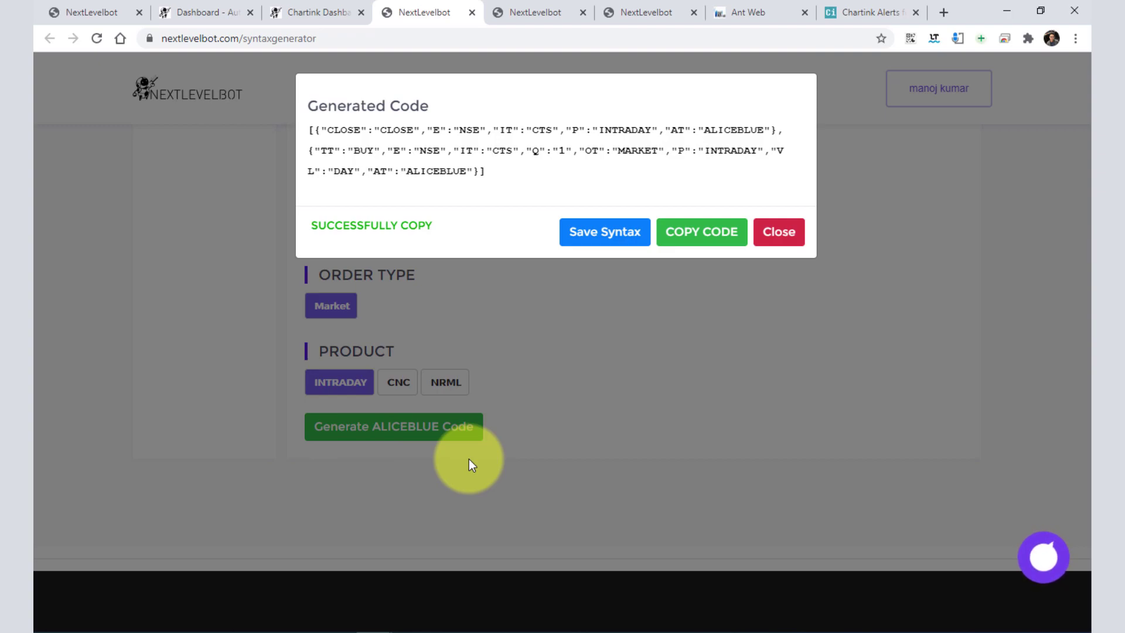
Examine the generated code's CTS token, BUY transition type and the CLOSE order segment by highlighting each part
double_click(501, 151)
double_click(542, 130)
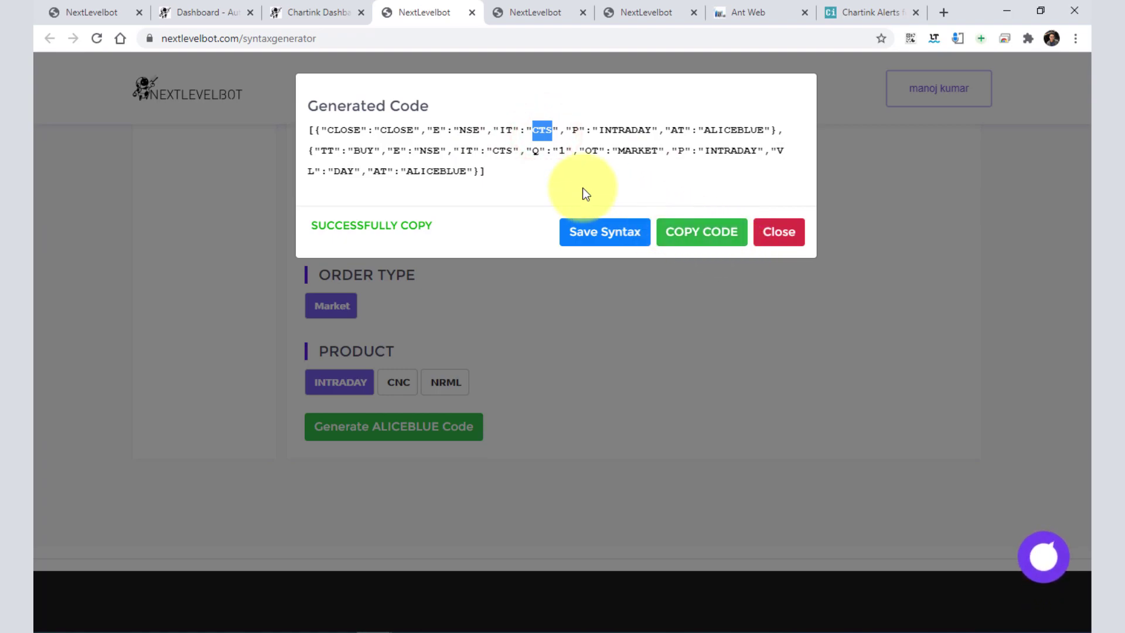
double_click(363, 151)
triple_click(531, 178)
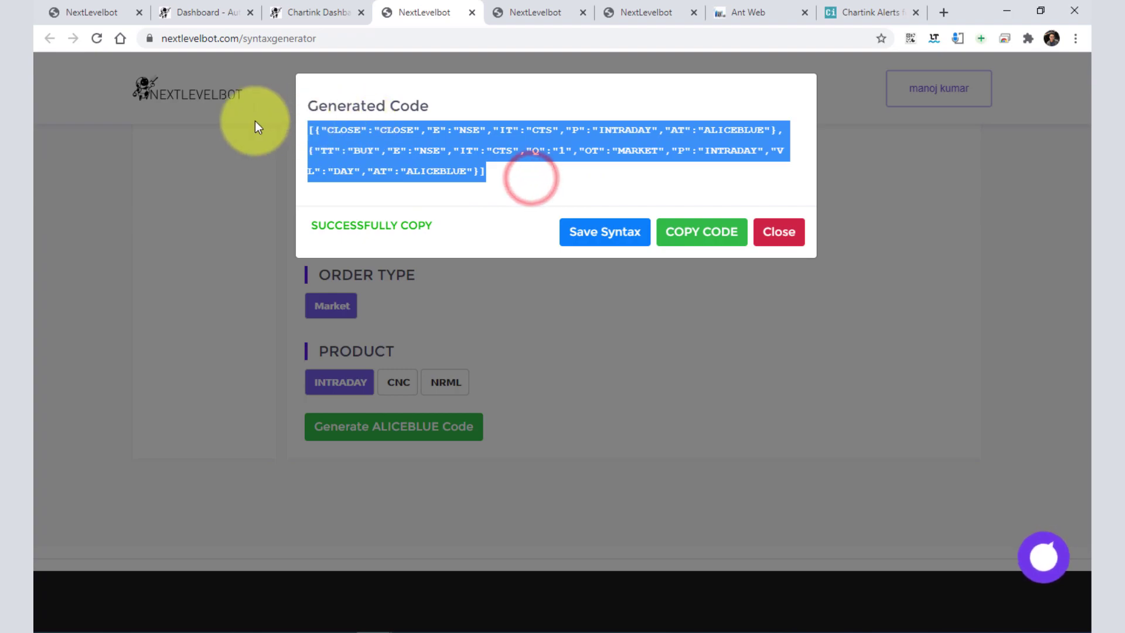
double_click(361, 152)
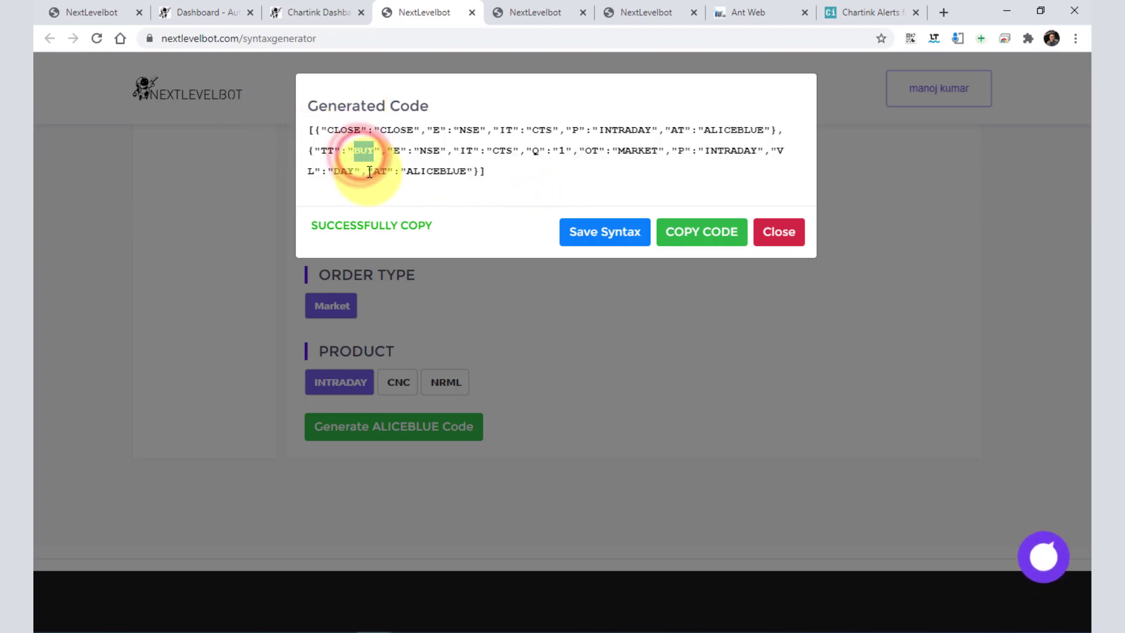
double_click(327, 150)
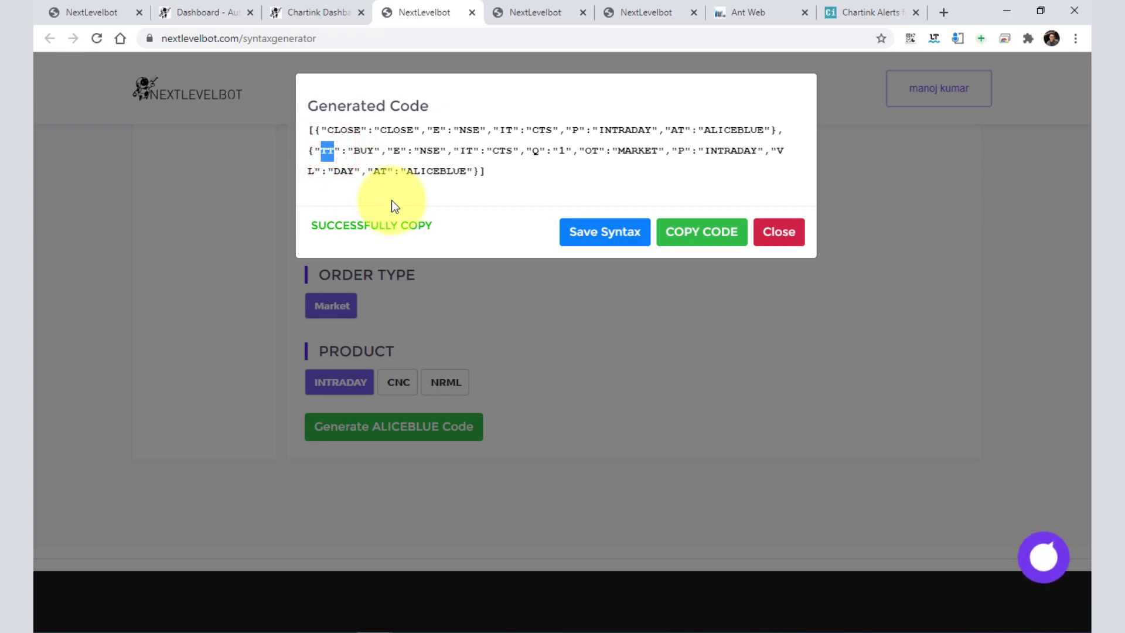
double_click(366, 151)
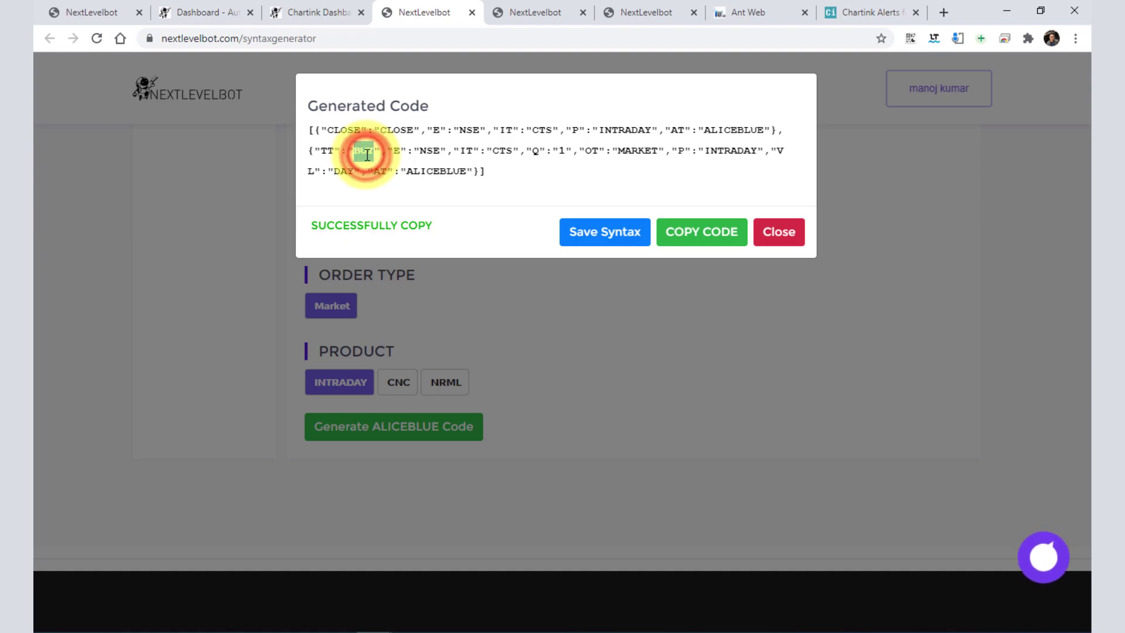
drag(312, 129, 791, 128)
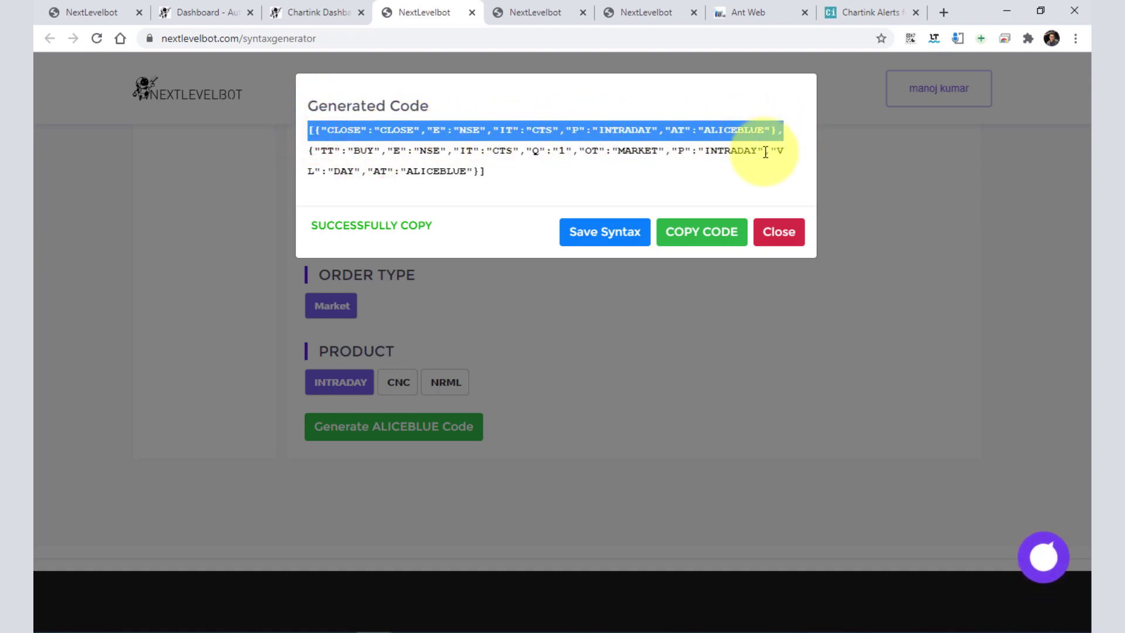